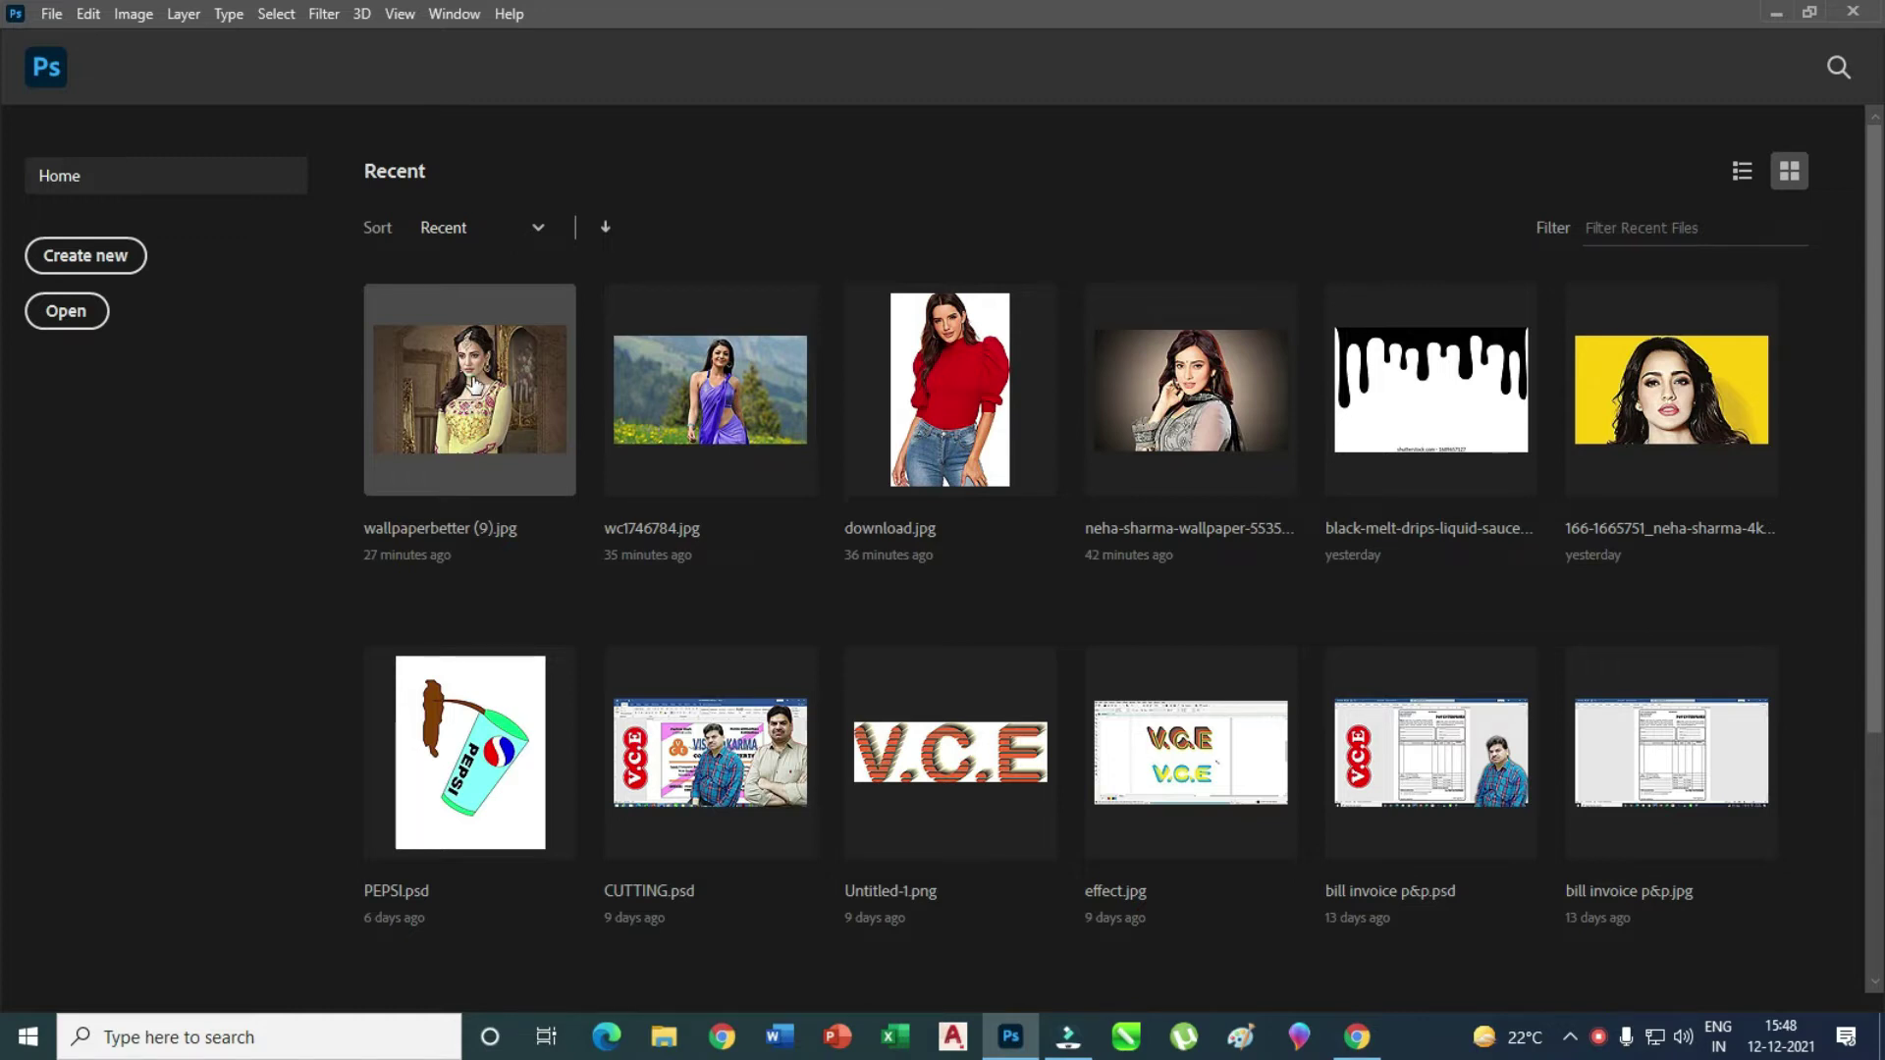
- Open wallpaperbetter (9).jpg from the Recent files on the Home screen
{"action": "left_click", "coordinate": [475, 386]}
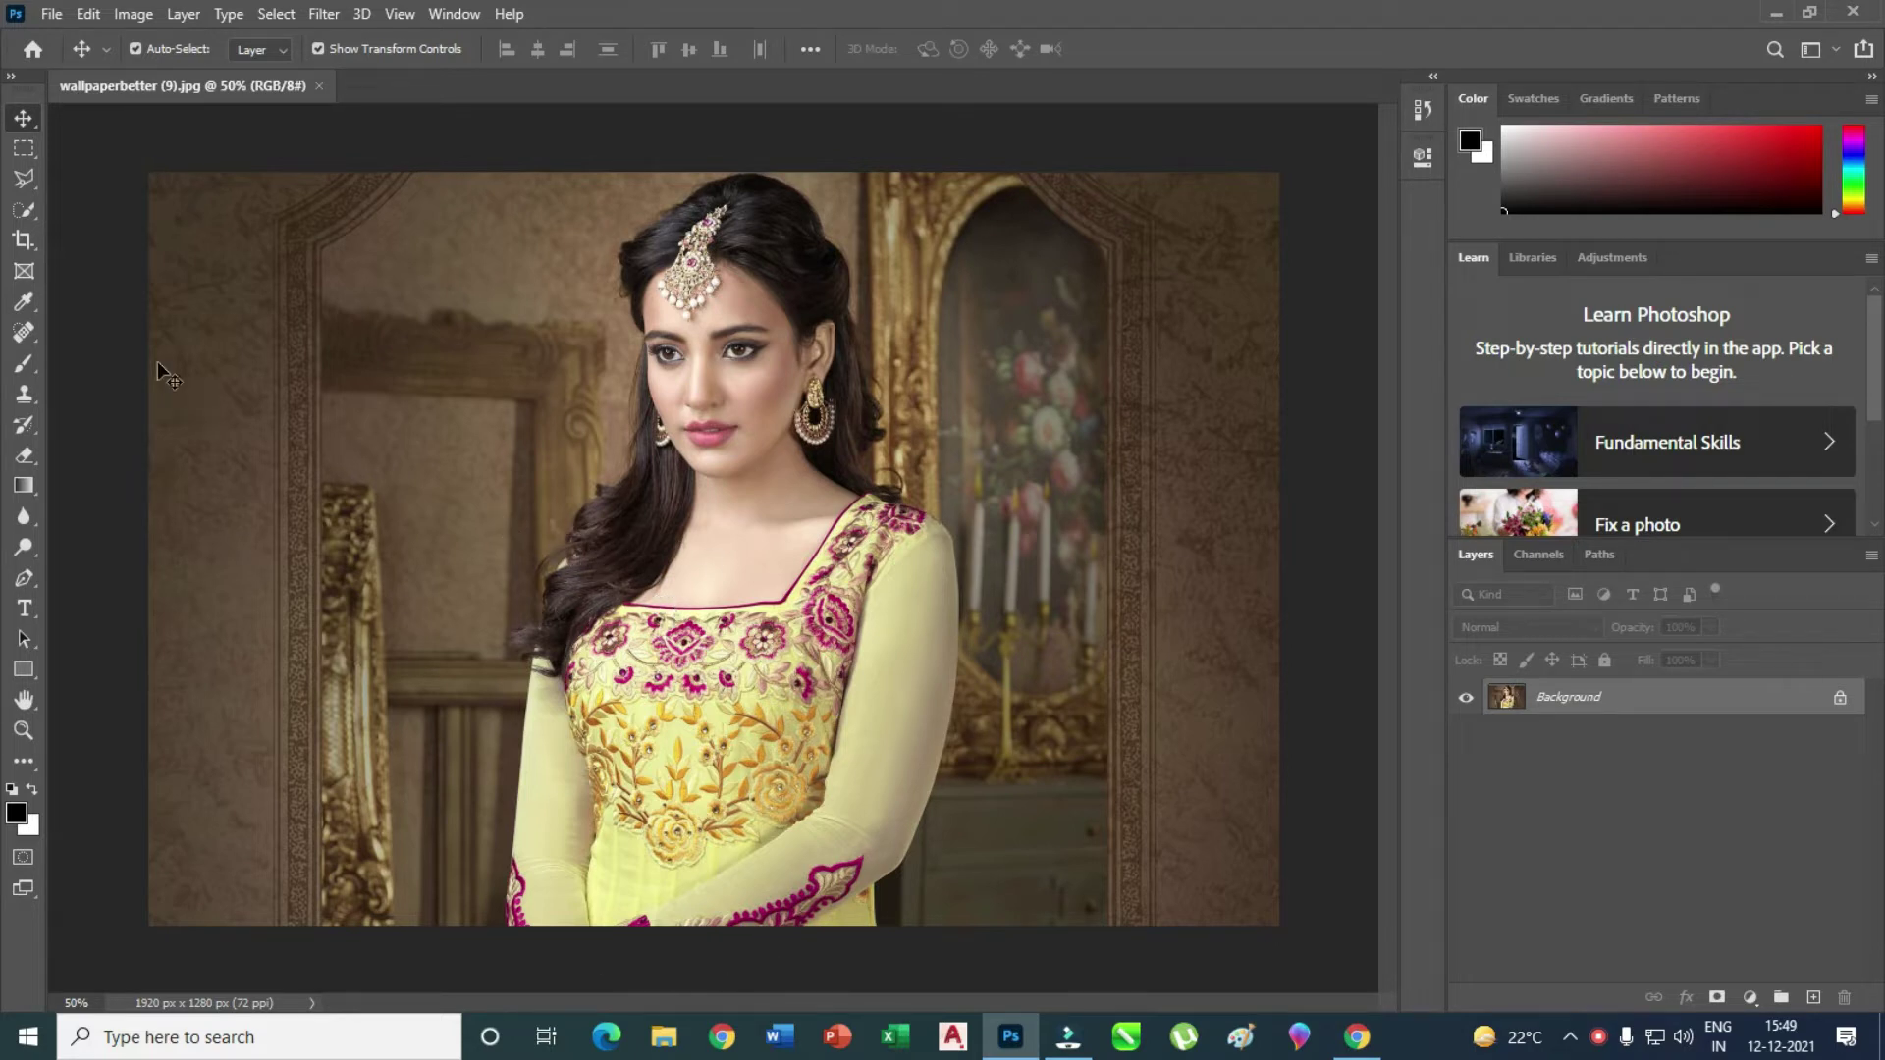
- Choose the Quick Selection Tool from the selection tools flyout
{"action": "left_click", "coordinate": [23, 178]}
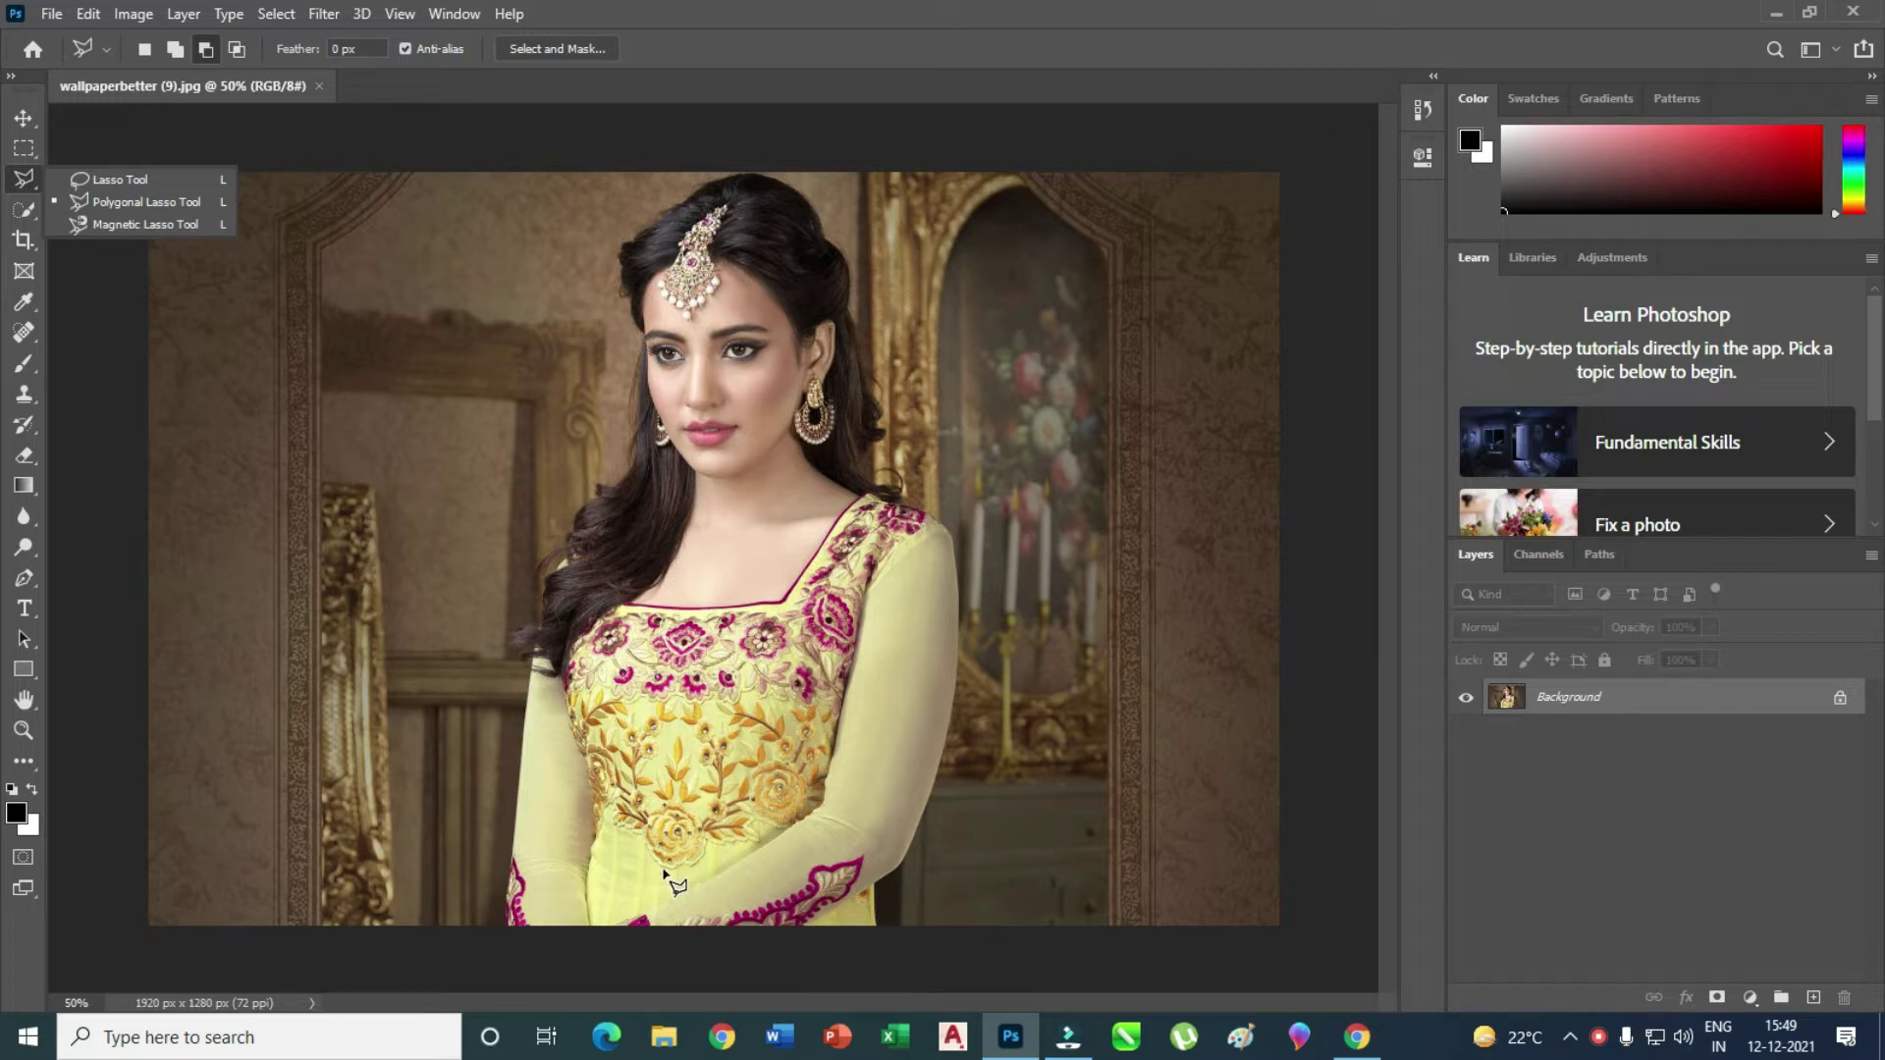
{"action": "left_click", "coordinate": [24, 211]}
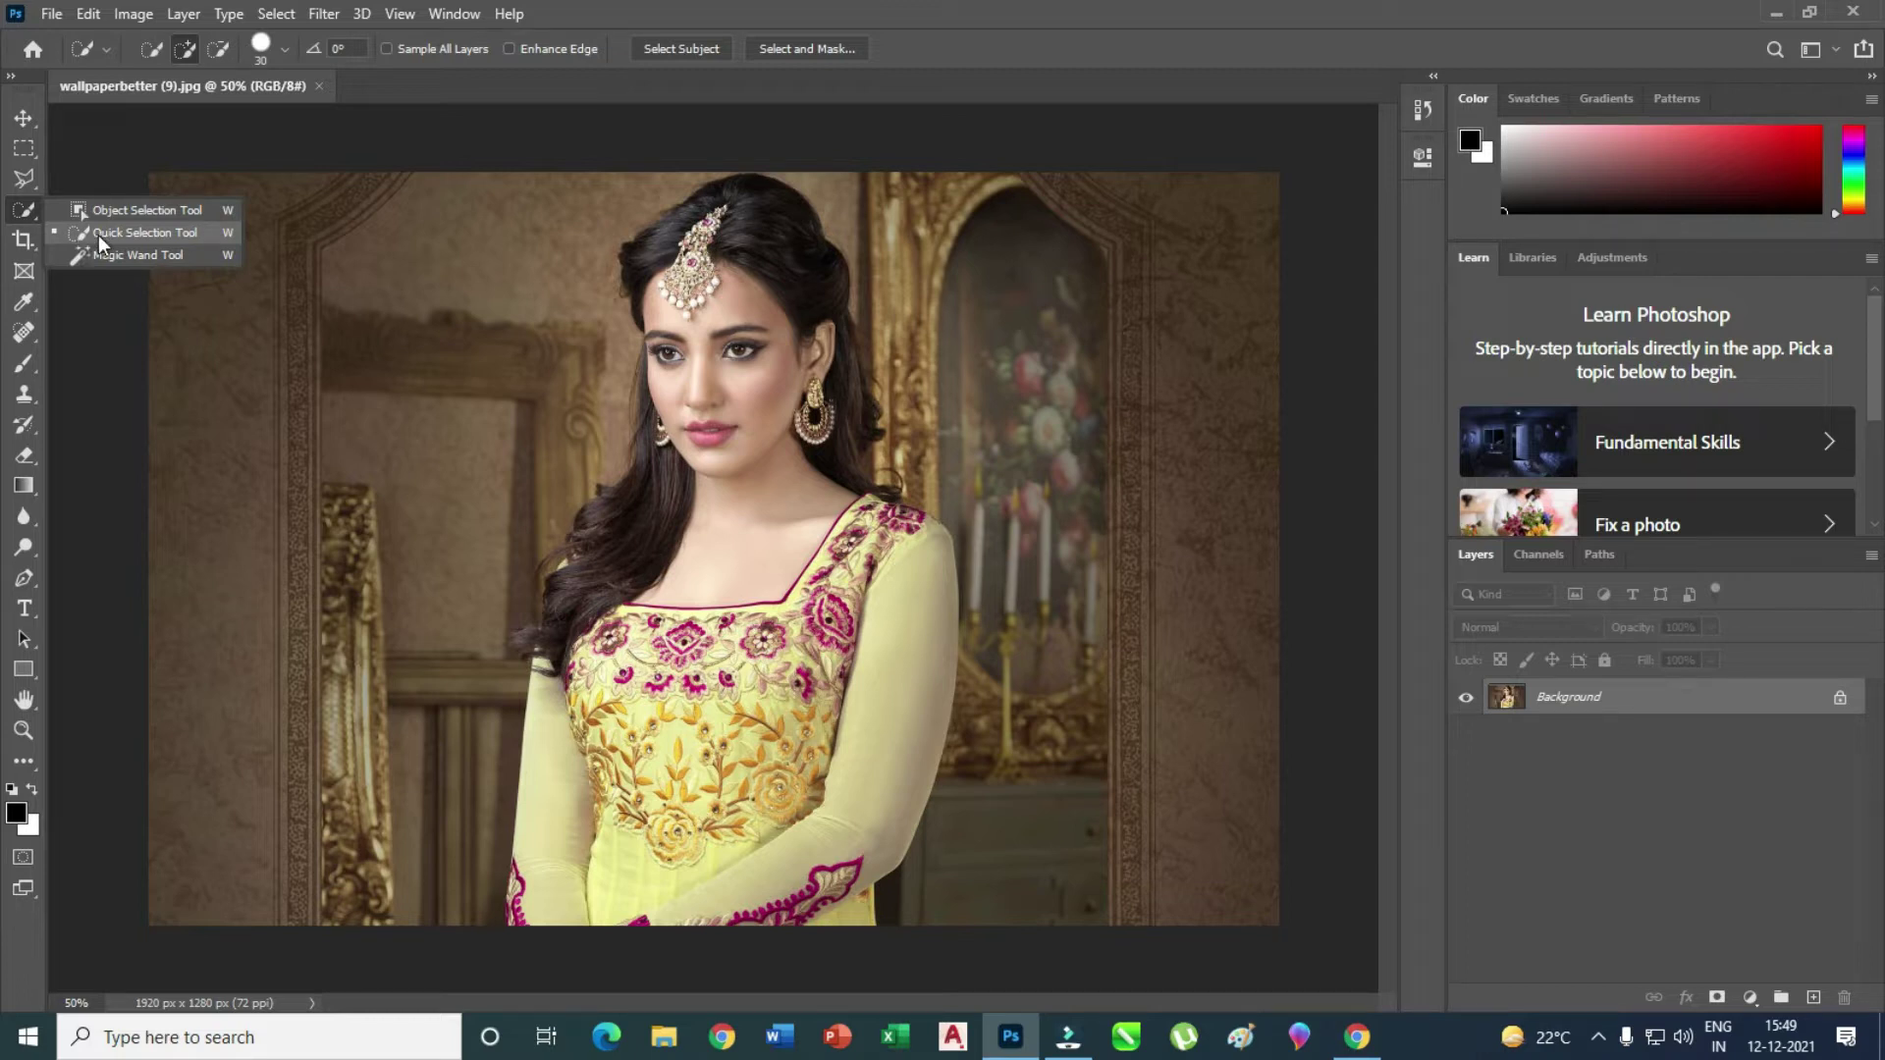
{"action": "left_click", "coordinate": [98, 233]}
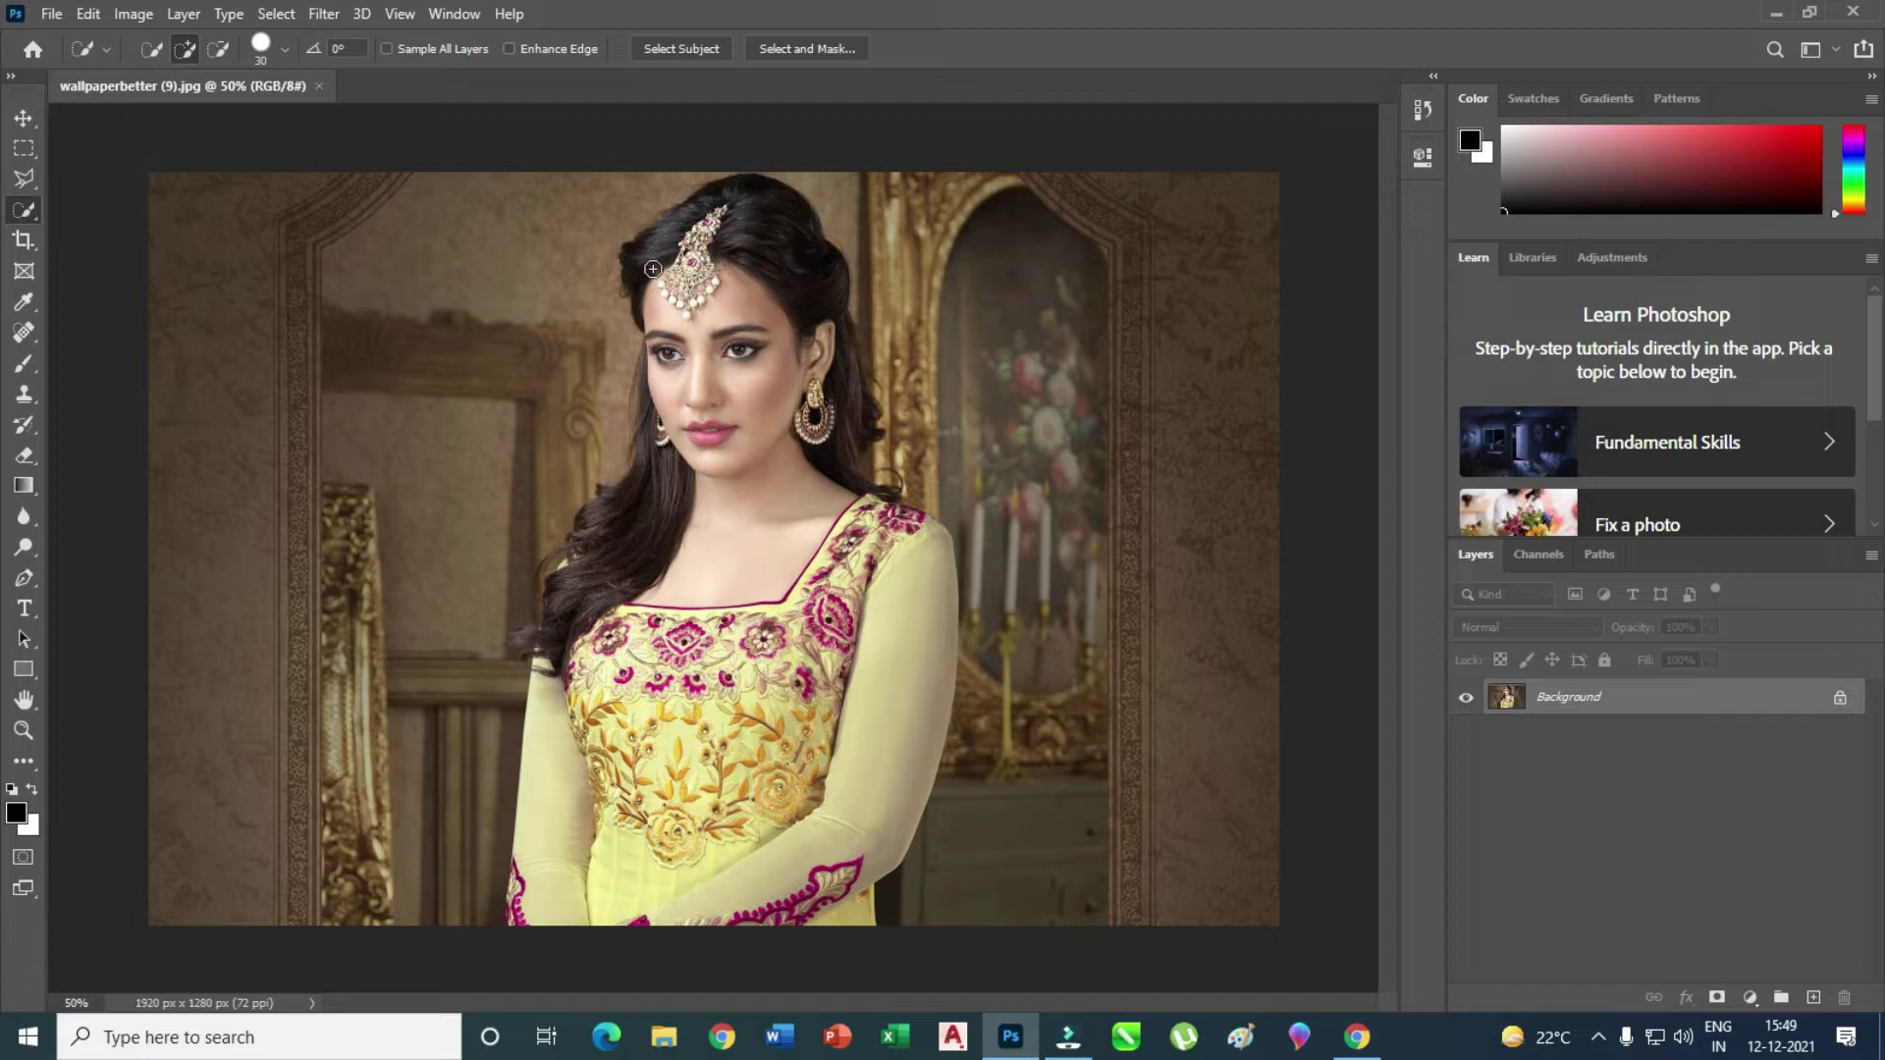
- Paint a Quick Selection over the hair, face edges and left hair down toward the shoulder
{"action": "mouse_move", "coordinate": [640, 276]}
{"action": "left_mouse_down"}
{"action": "mouse_move", "coordinate": [675, 227]}
{"action": "mouse_move", "coordinate": [772, 211]}
{"action": "mouse_move", "coordinate": [818, 263]}
{"action": "left_mouse_up"}
{"action": "mouse_move", "coordinate": [828, 342]}
{"action": "left_mouse_down"}
{"action": "mouse_move", "coordinate": [830, 438]}
{"action": "mouse_move", "coordinate": [793, 342]}
{"action": "left_mouse_up"}
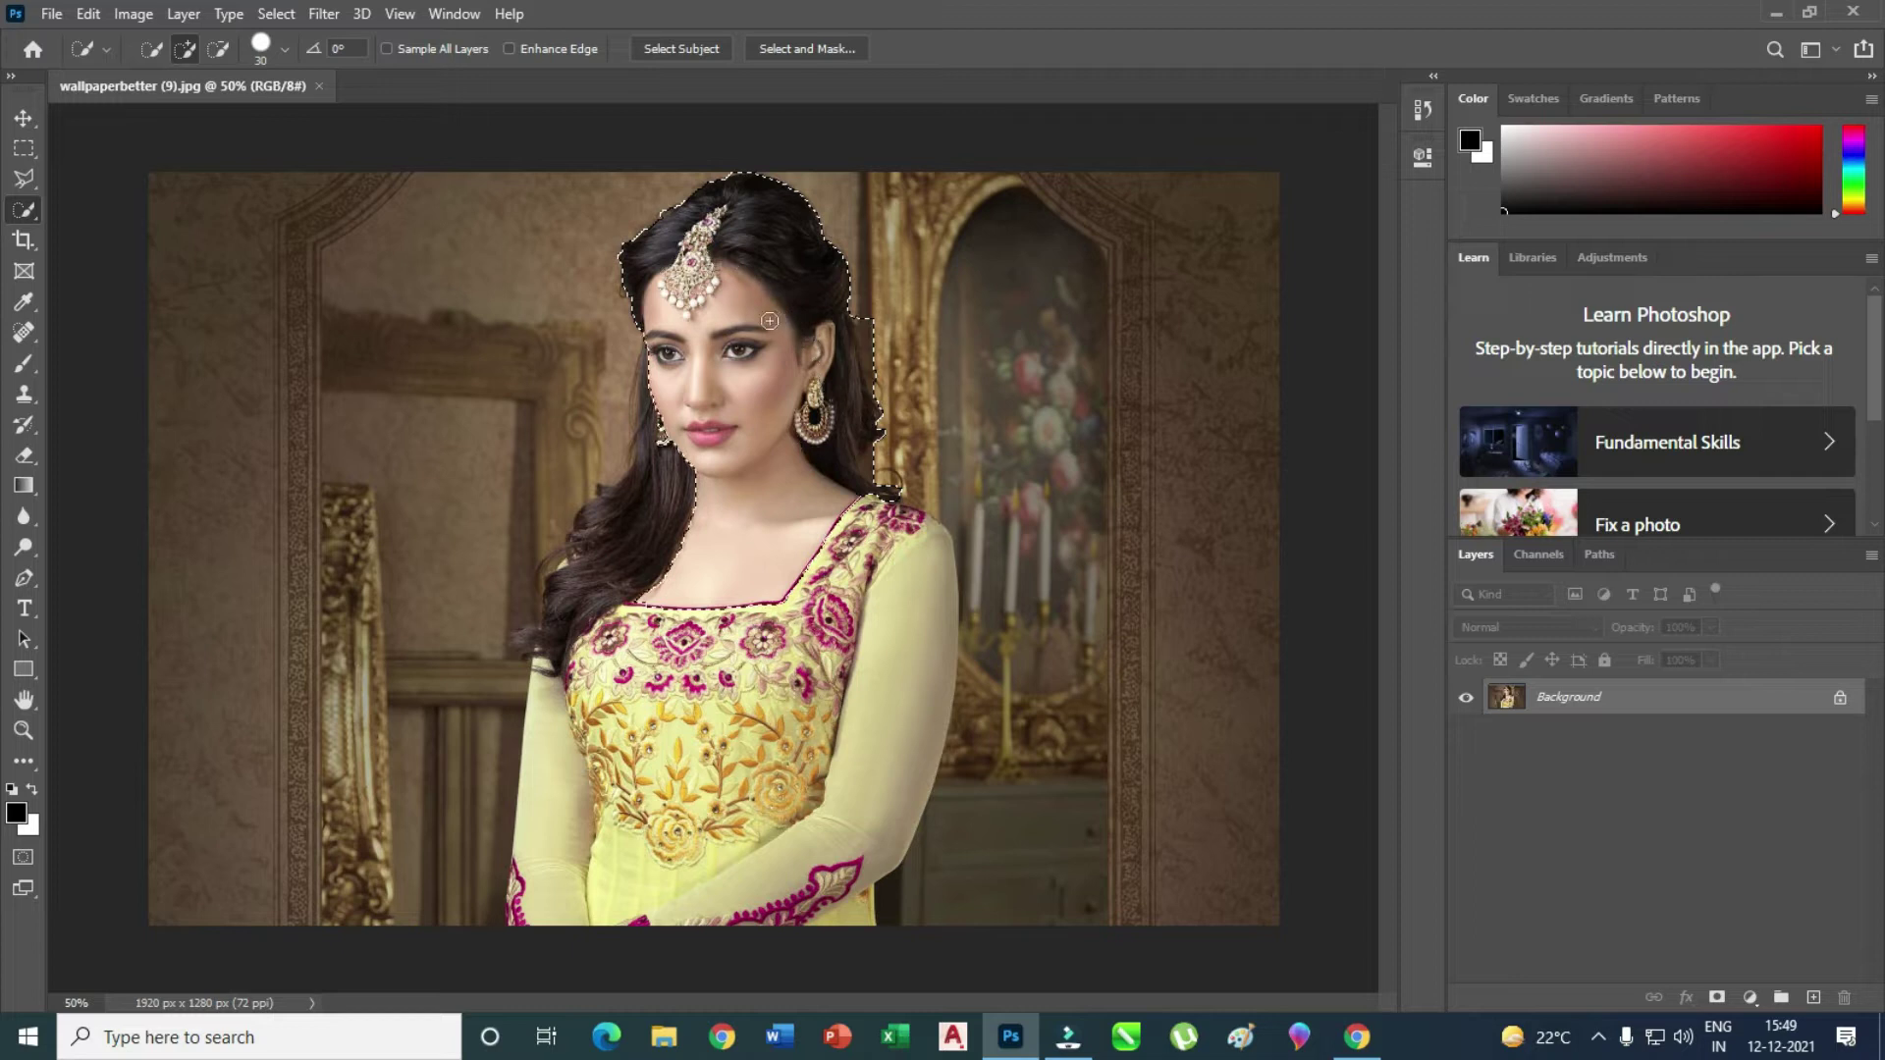
{"action": "left_click_drag", "start_coordinate": [652, 412], "coordinate": [616, 510]}
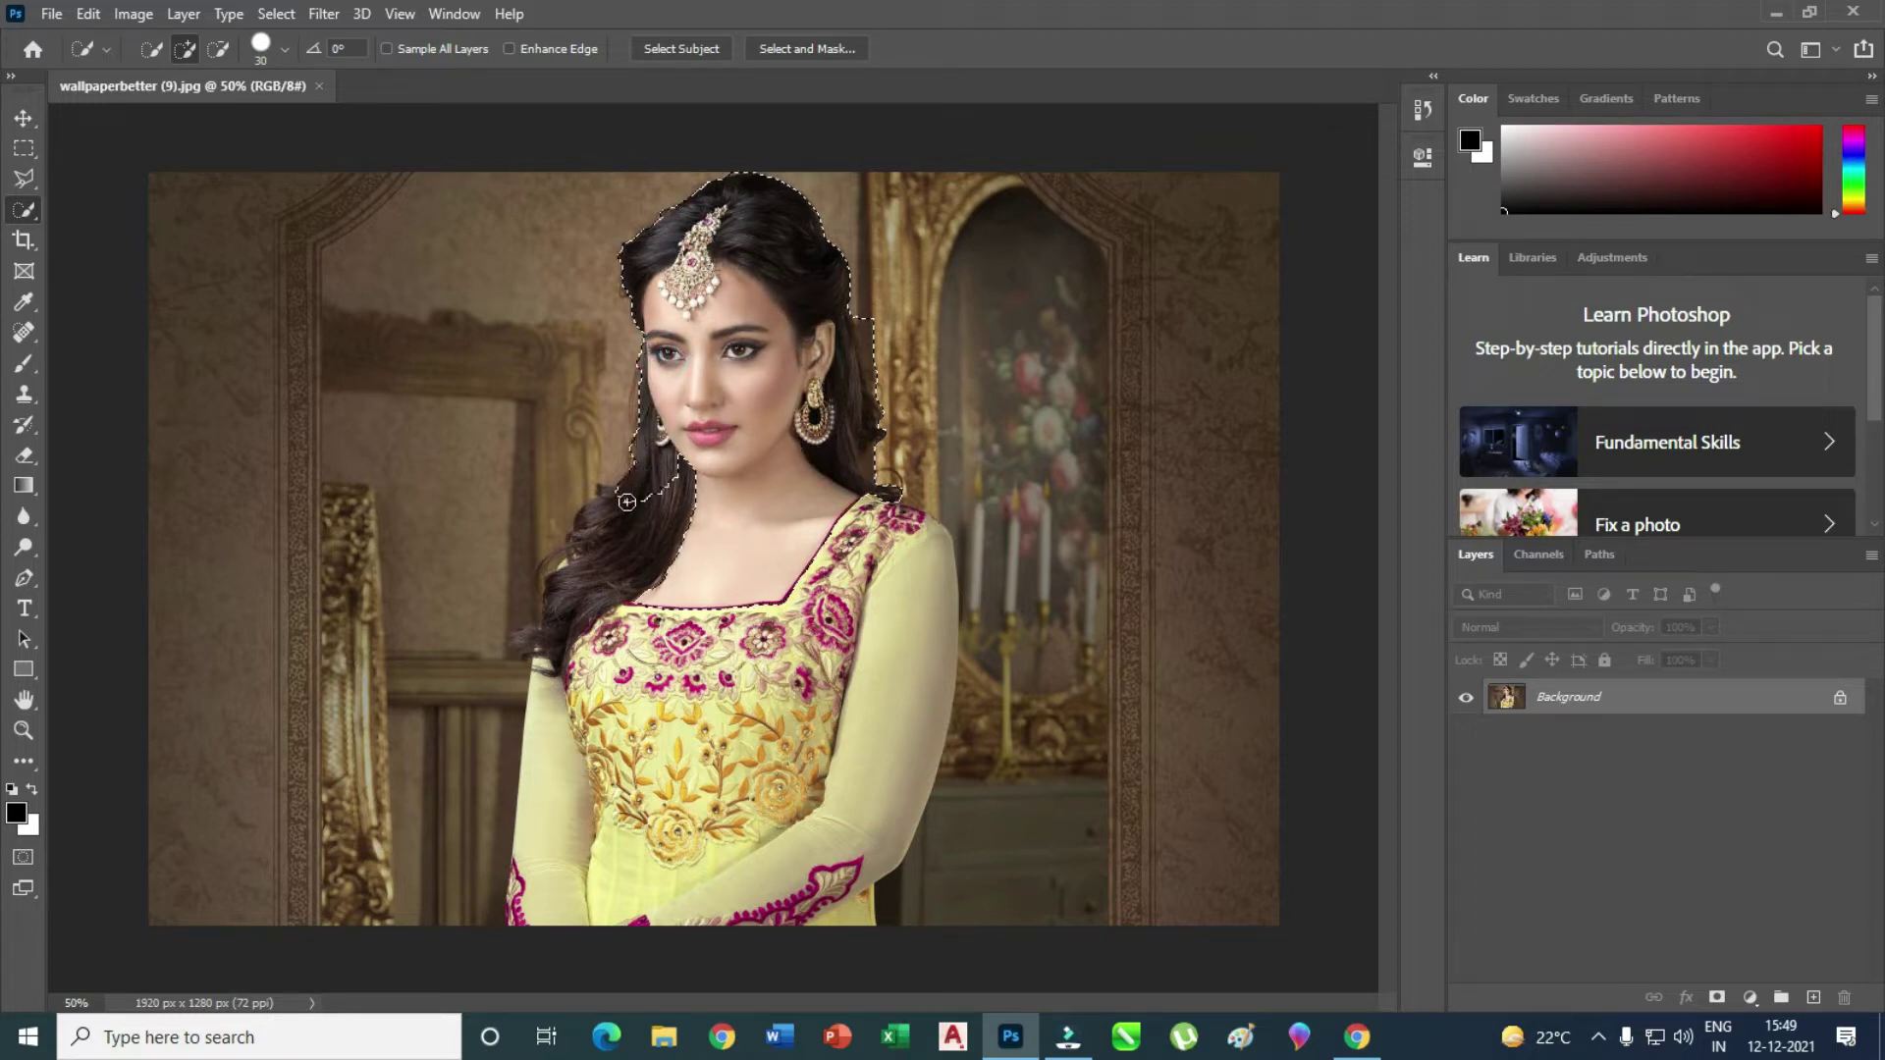
{"action": "left_click_drag", "start_coordinate": [582, 576], "coordinate": [524, 905]}
- Zoom into the lower-left sleeve and extend the selection along the pink embroidery
{"action": "key", "text": "z"}
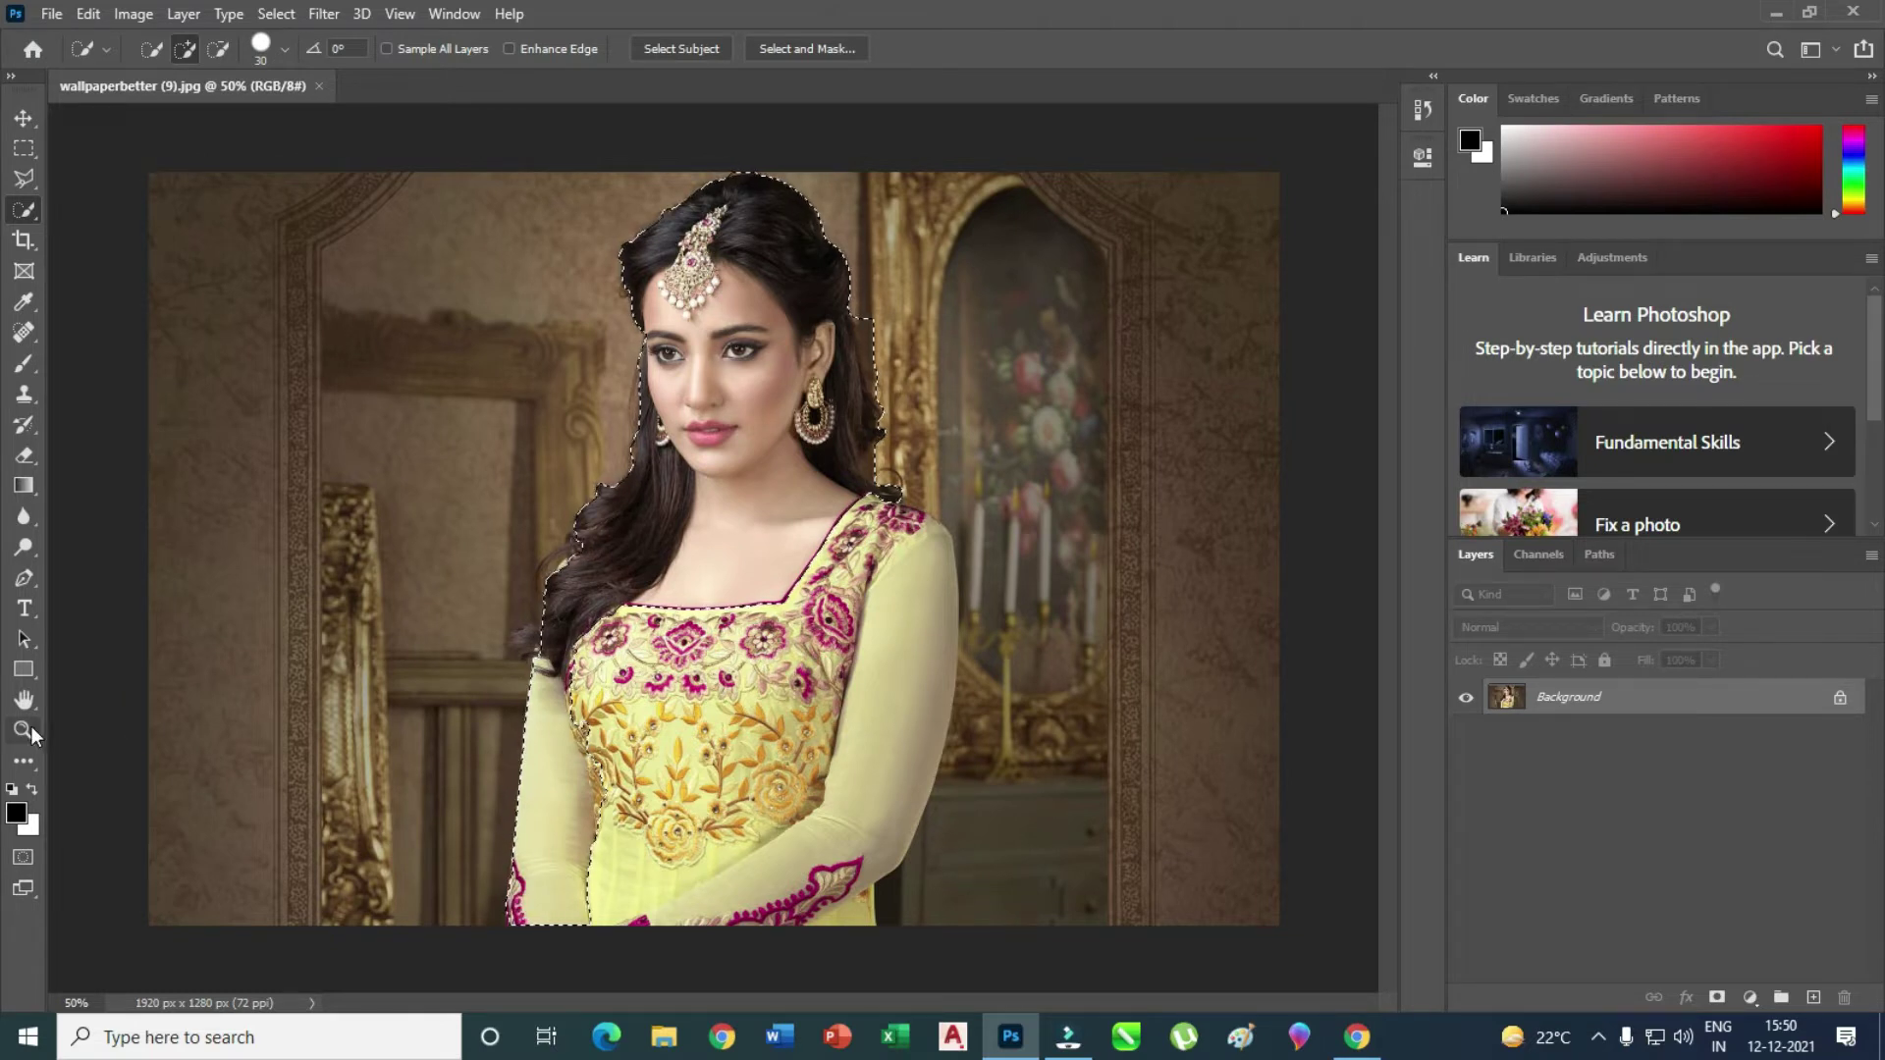
{"action": "left_click_drag", "start_coordinate": [524, 913], "coordinate": [508, 592]}
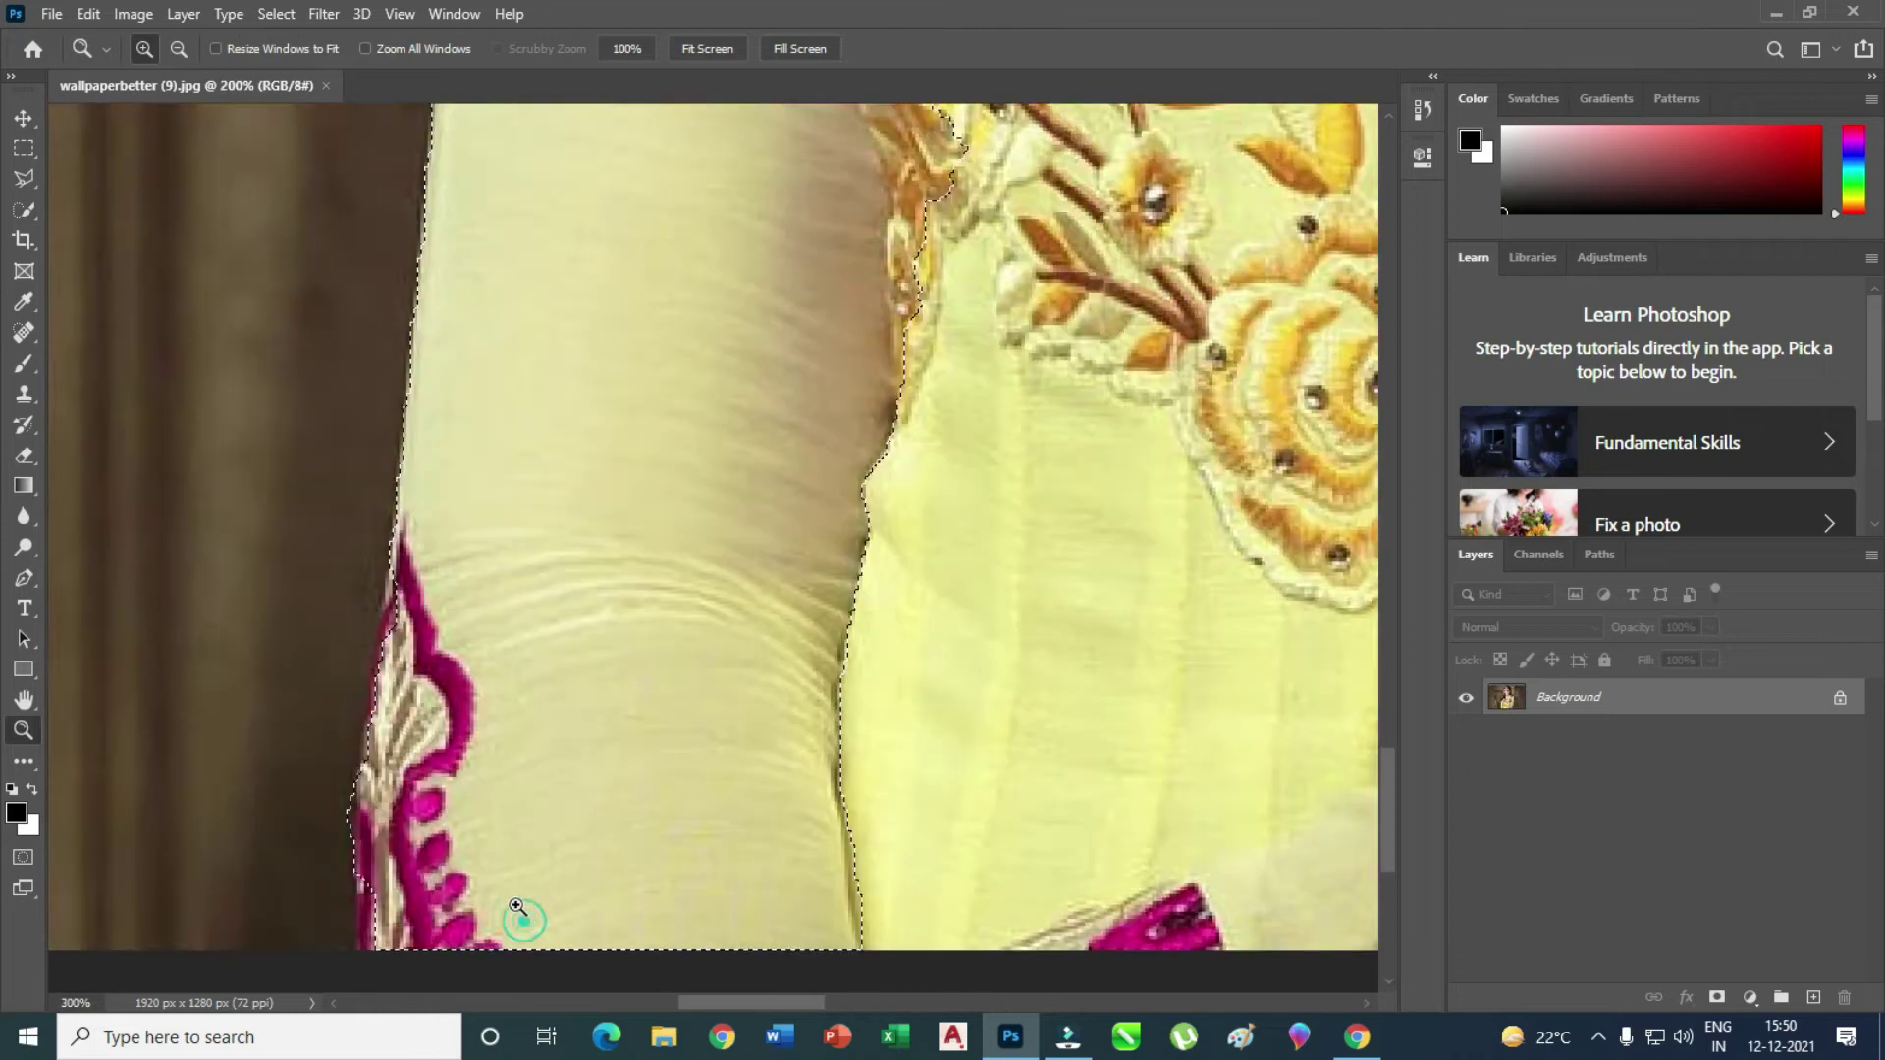
{"action": "scroll", "coordinate": [509, 592], "scroll_direction": "down", "scroll_amount": 2}
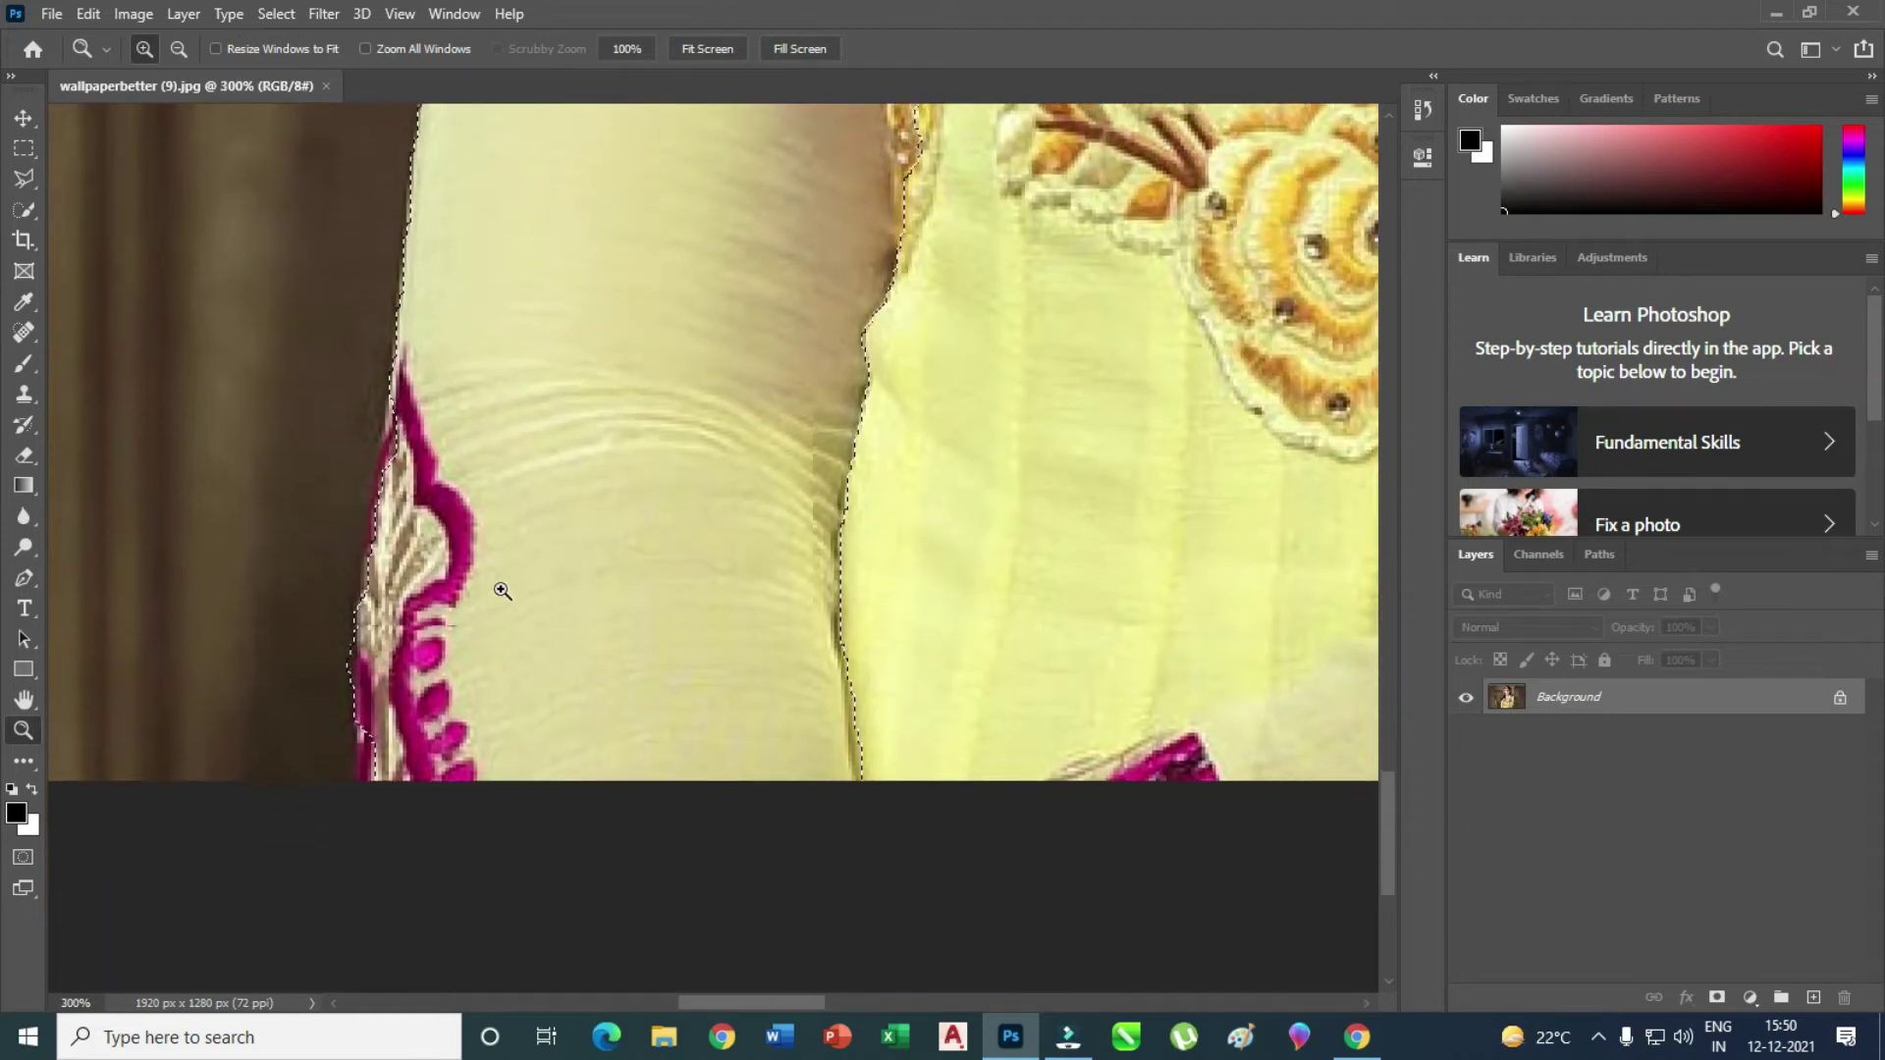
{"action": "left_click", "coordinate": [28, 213]}
{"action": "left_click_drag", "start_coordinate": [412, 668], "coordinate": [417, 749]}
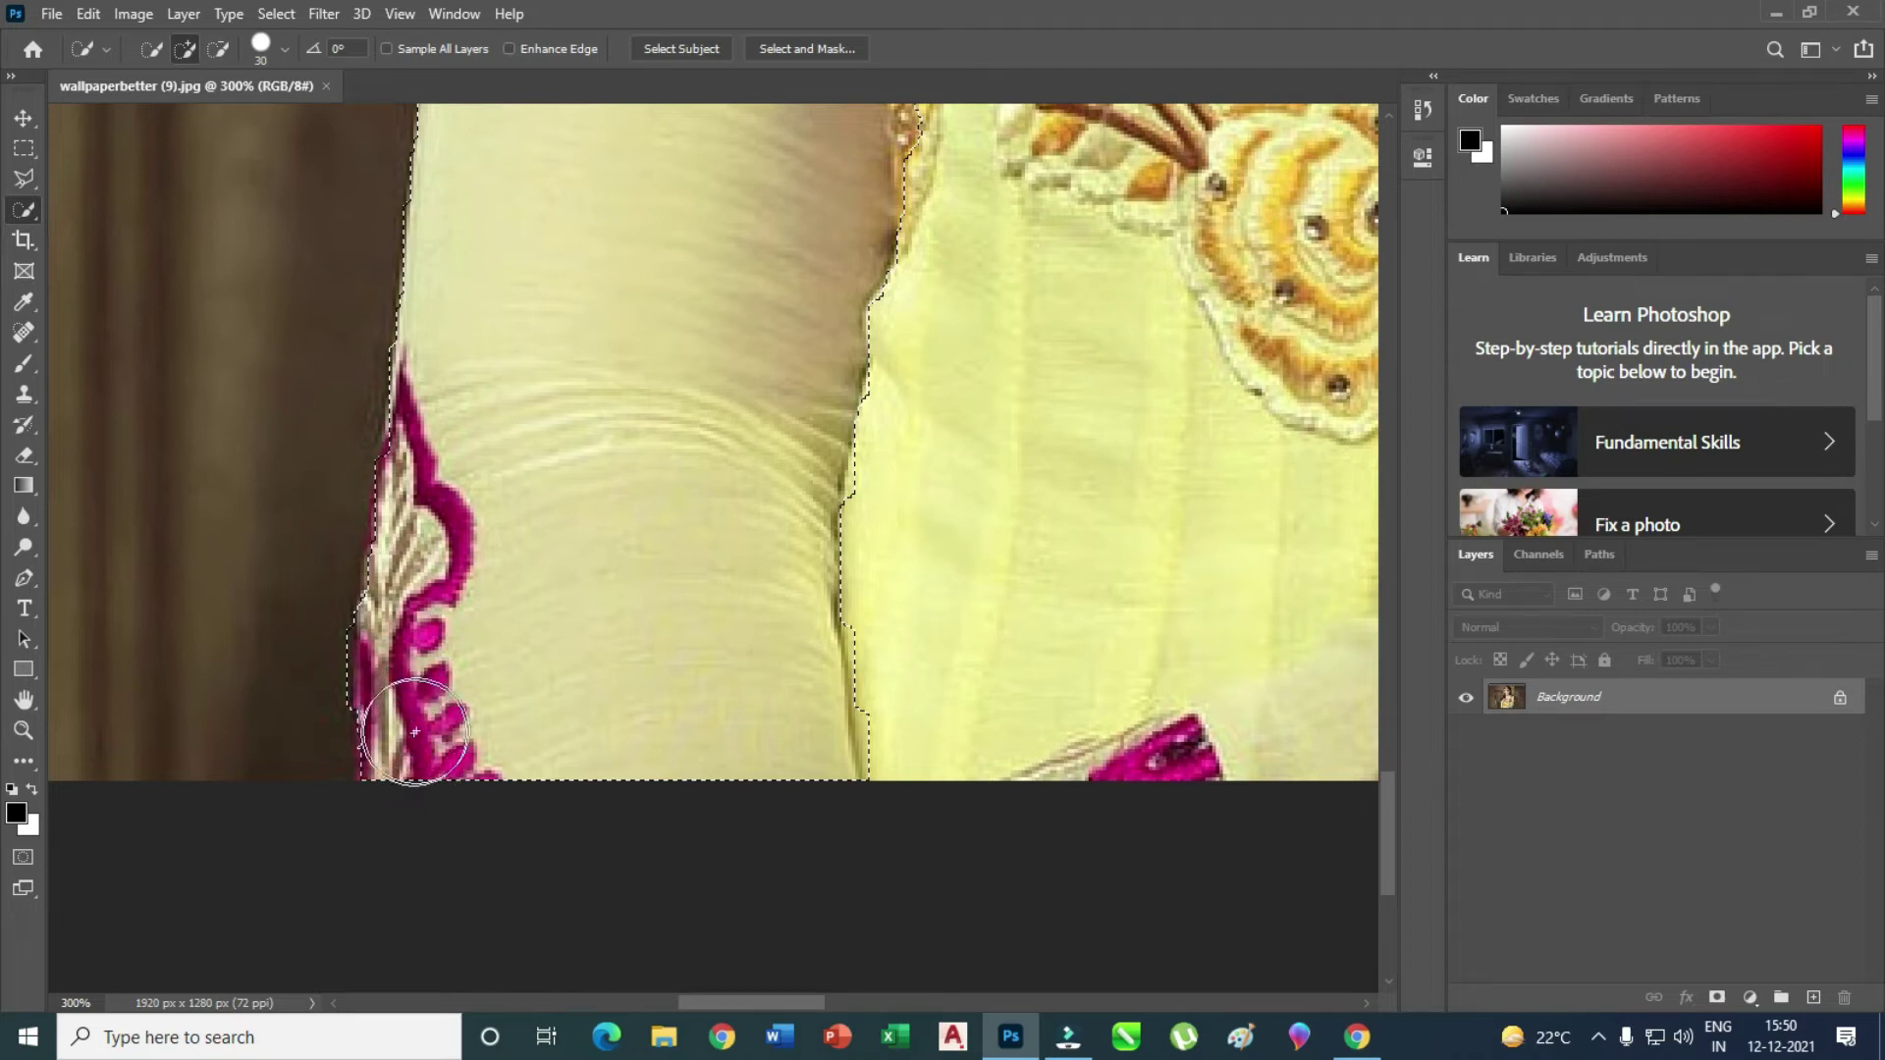
{"action": "left_click_drag", "start_coordinate": [445, 586], "coordinate": [465, 439]}
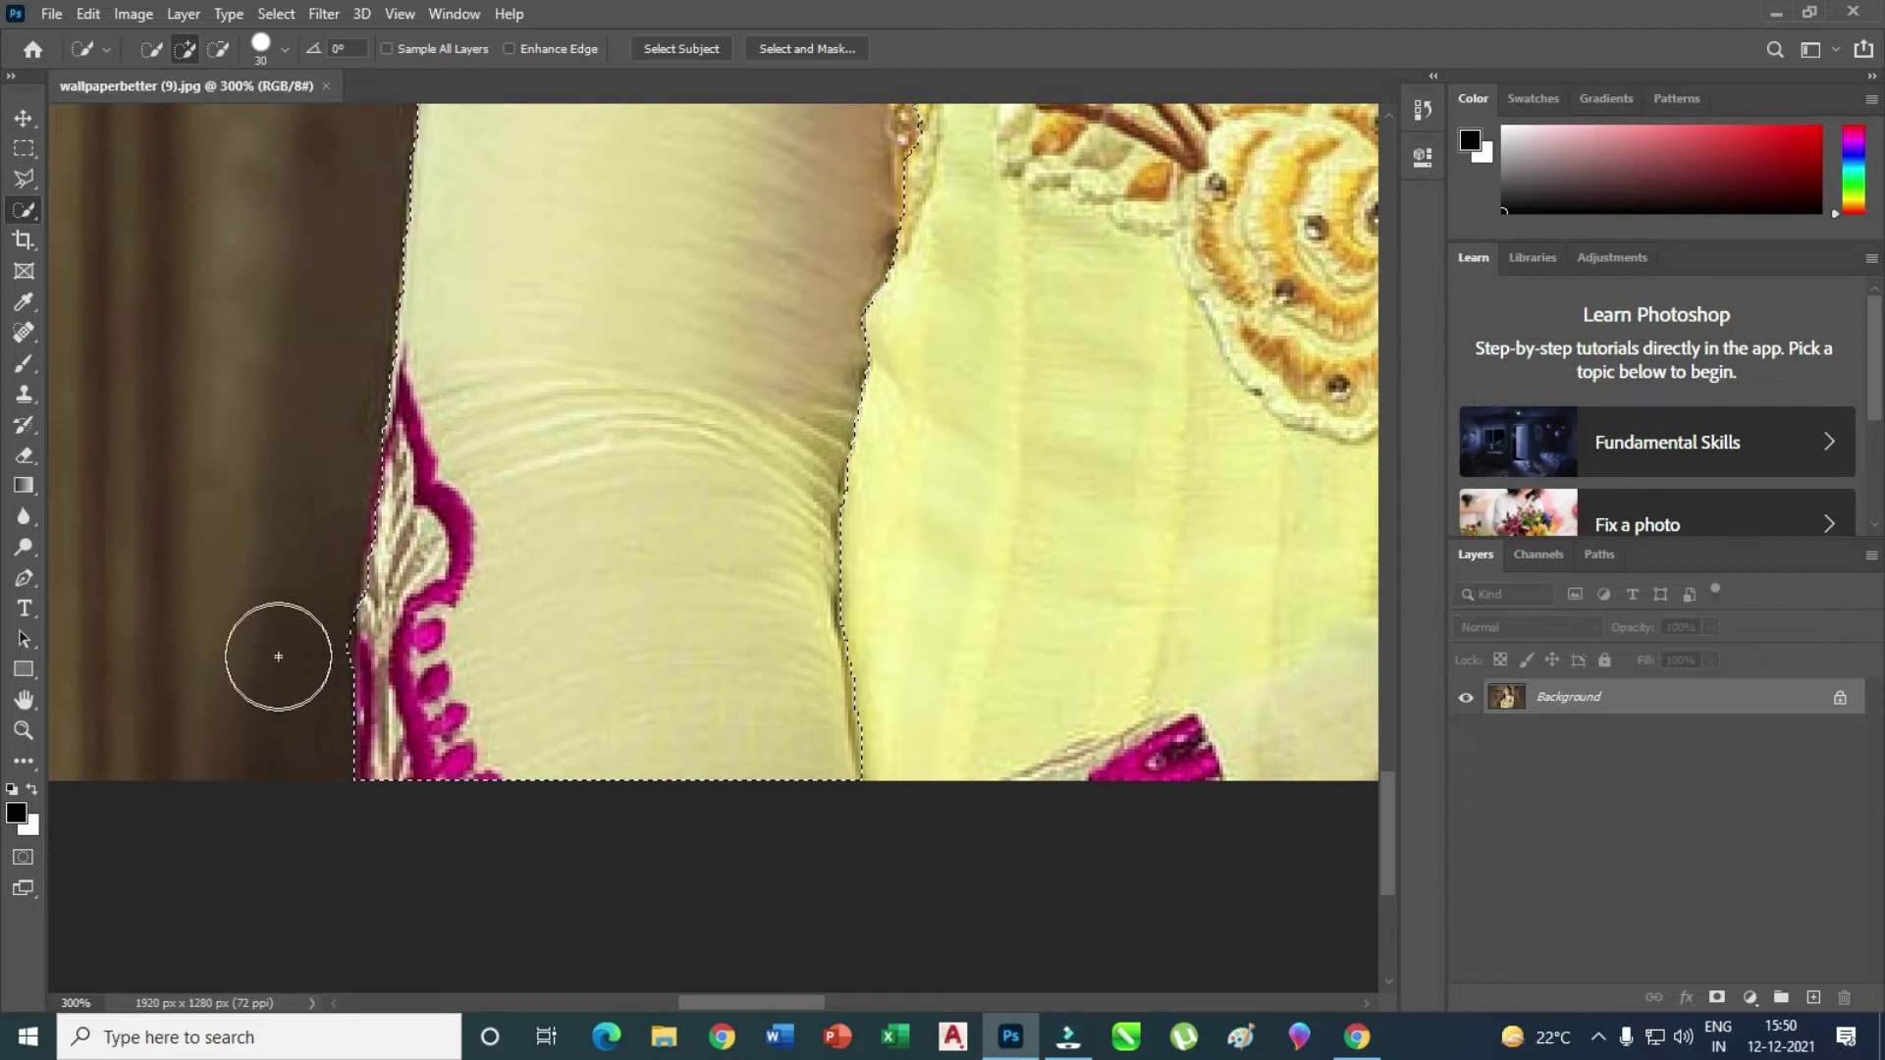
- Undo a trial background trim, then add the yellow fabric on the right to the selection
{"action": "left_click", "coordinate": [218, 54]}
{"action": "left_click_drag", "start_coordinate": [295, 618], "coordinate": [293, 659]}
{"action": "key", "text": "ctrl+z"}
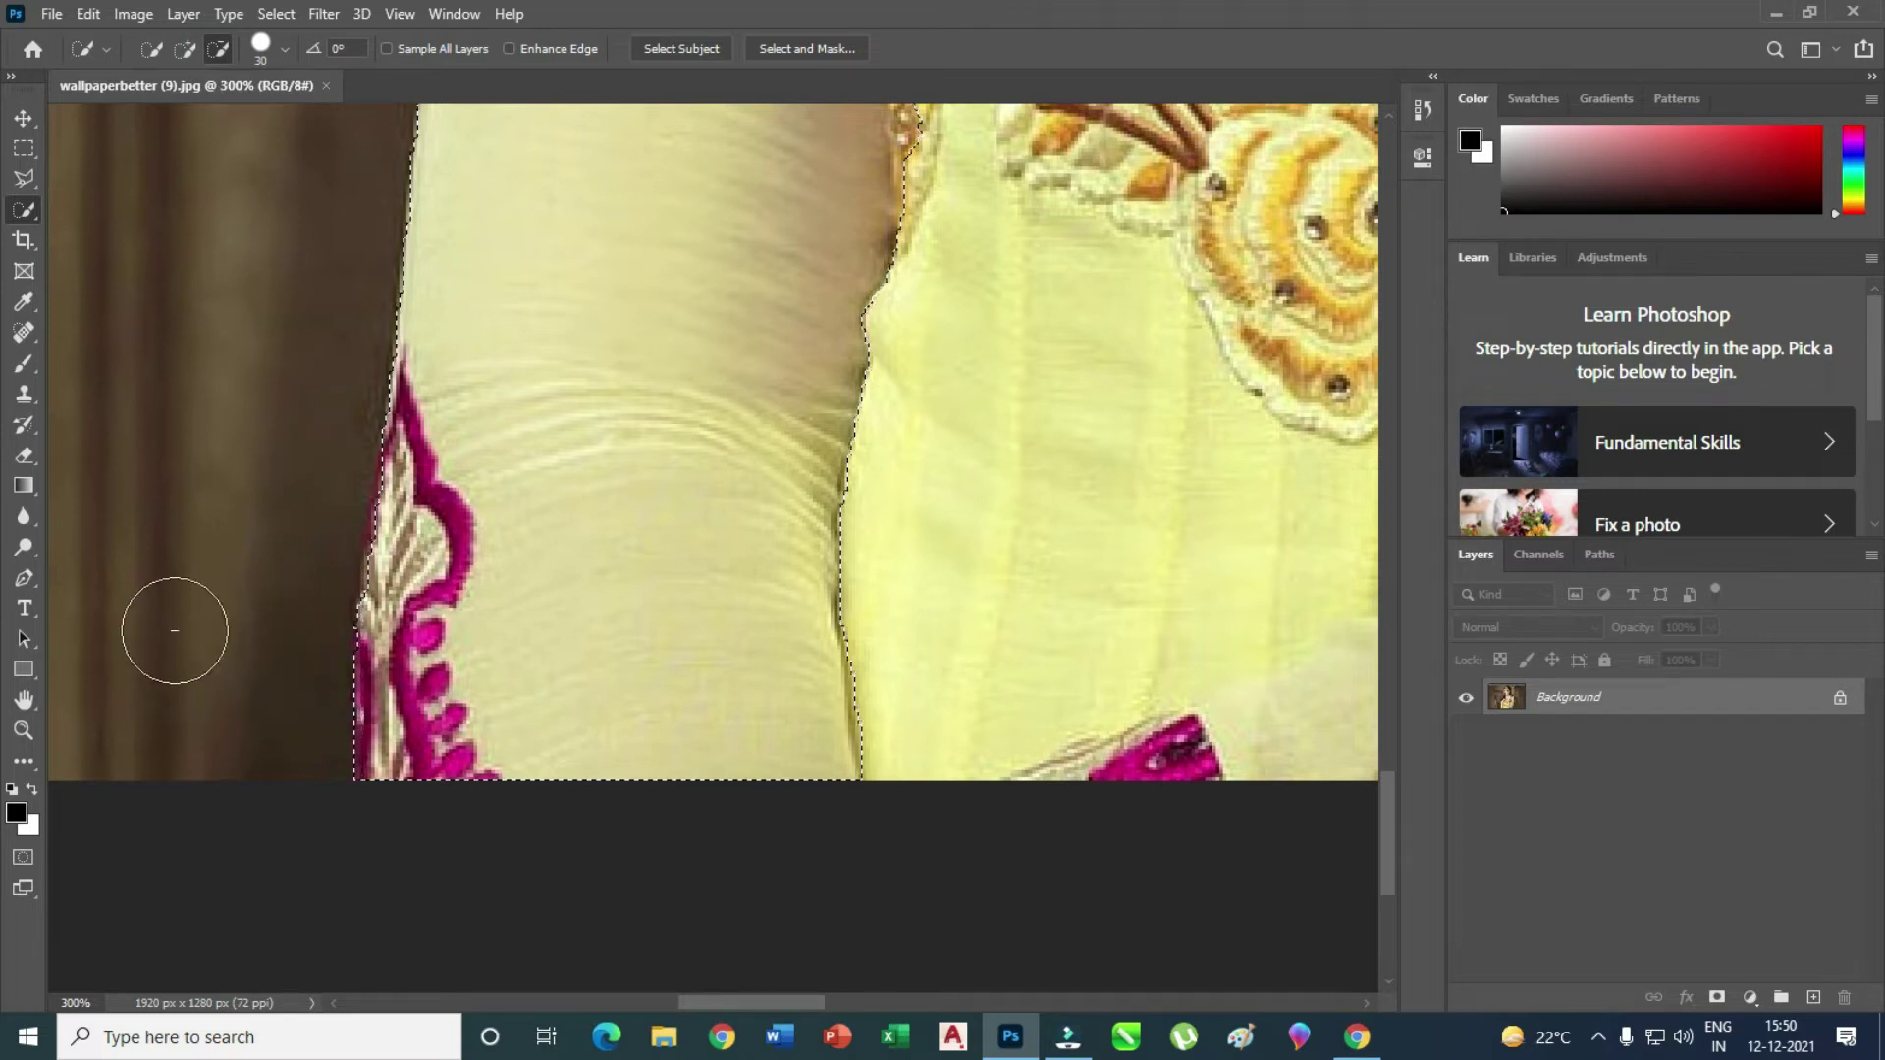
{"action": "left_click", "coordinate": [185, 49]}
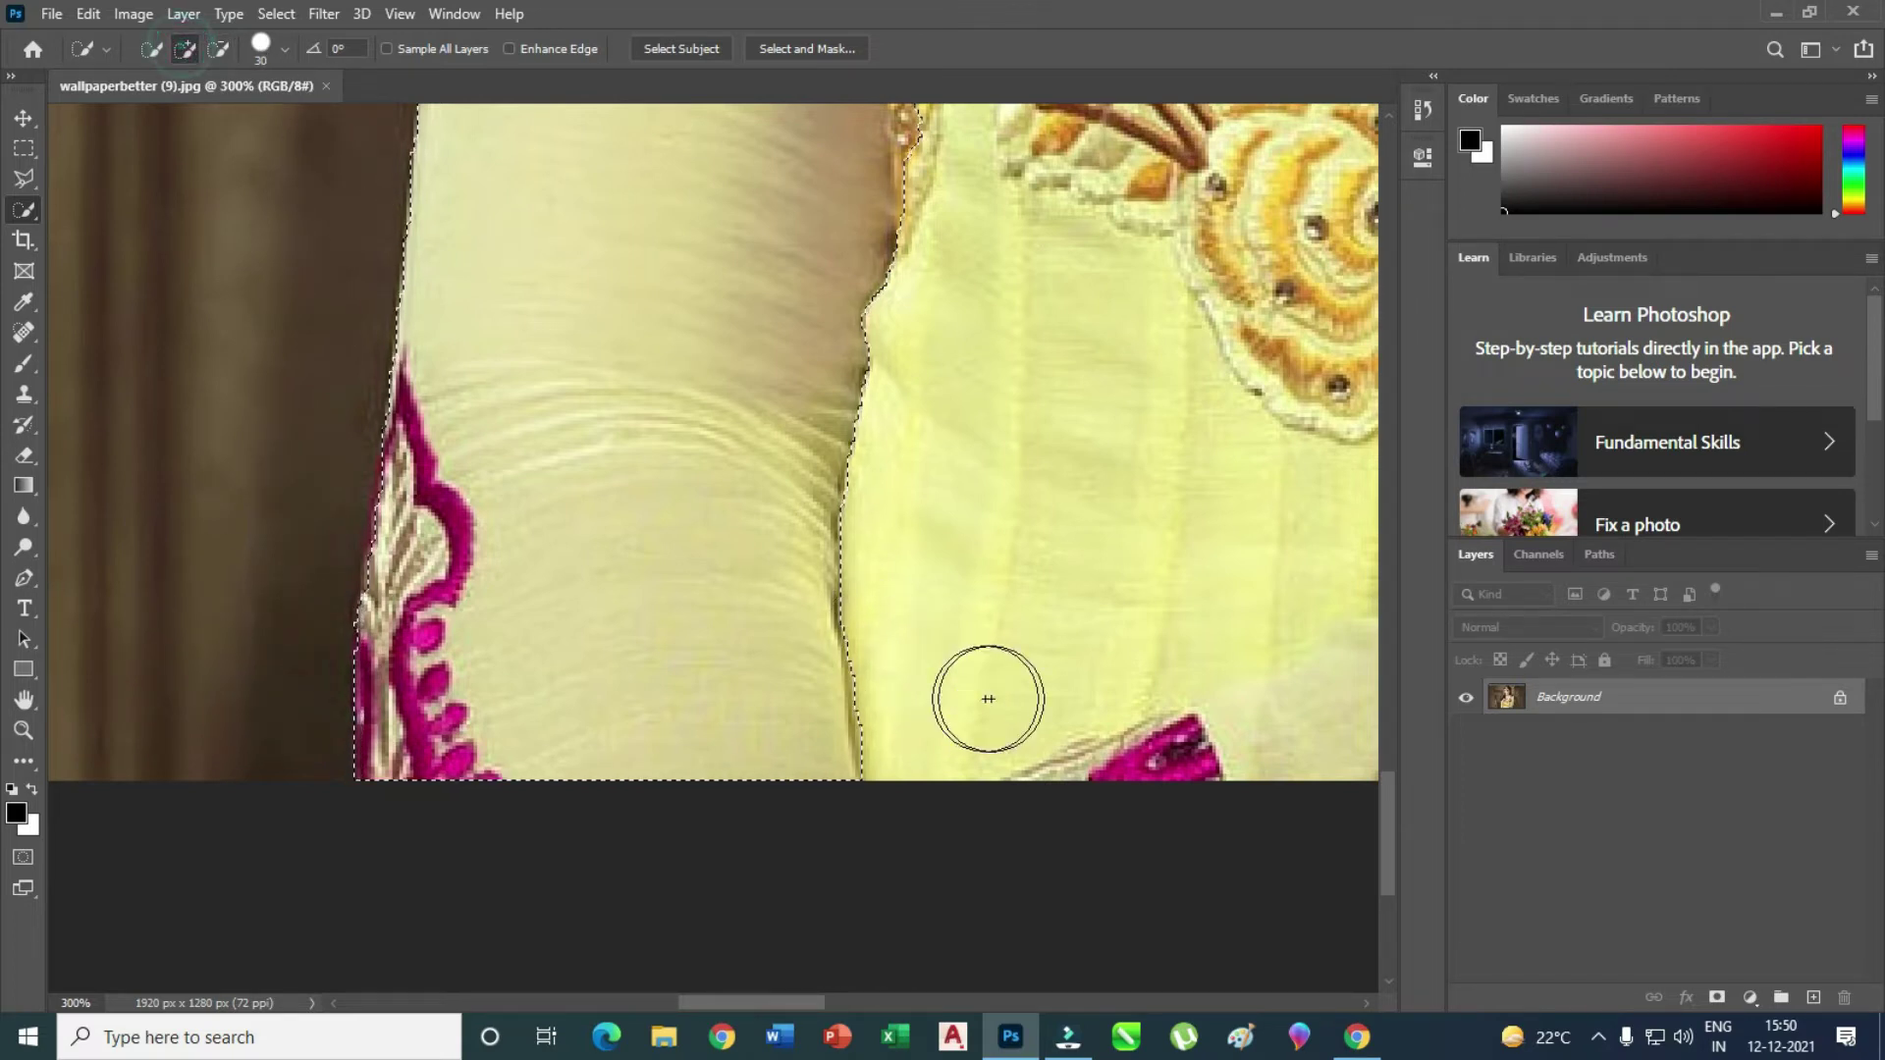
{"action": "mouse_move", "coordinate": [1013, 654]}
{"action": "left_mouse_down"}
{"action": "mouse_move", "coordinate": [1176, 741]}
{"action": "mouse_move", "coordinate": [1031, 619]}
{"action": "left_mouse_up"}
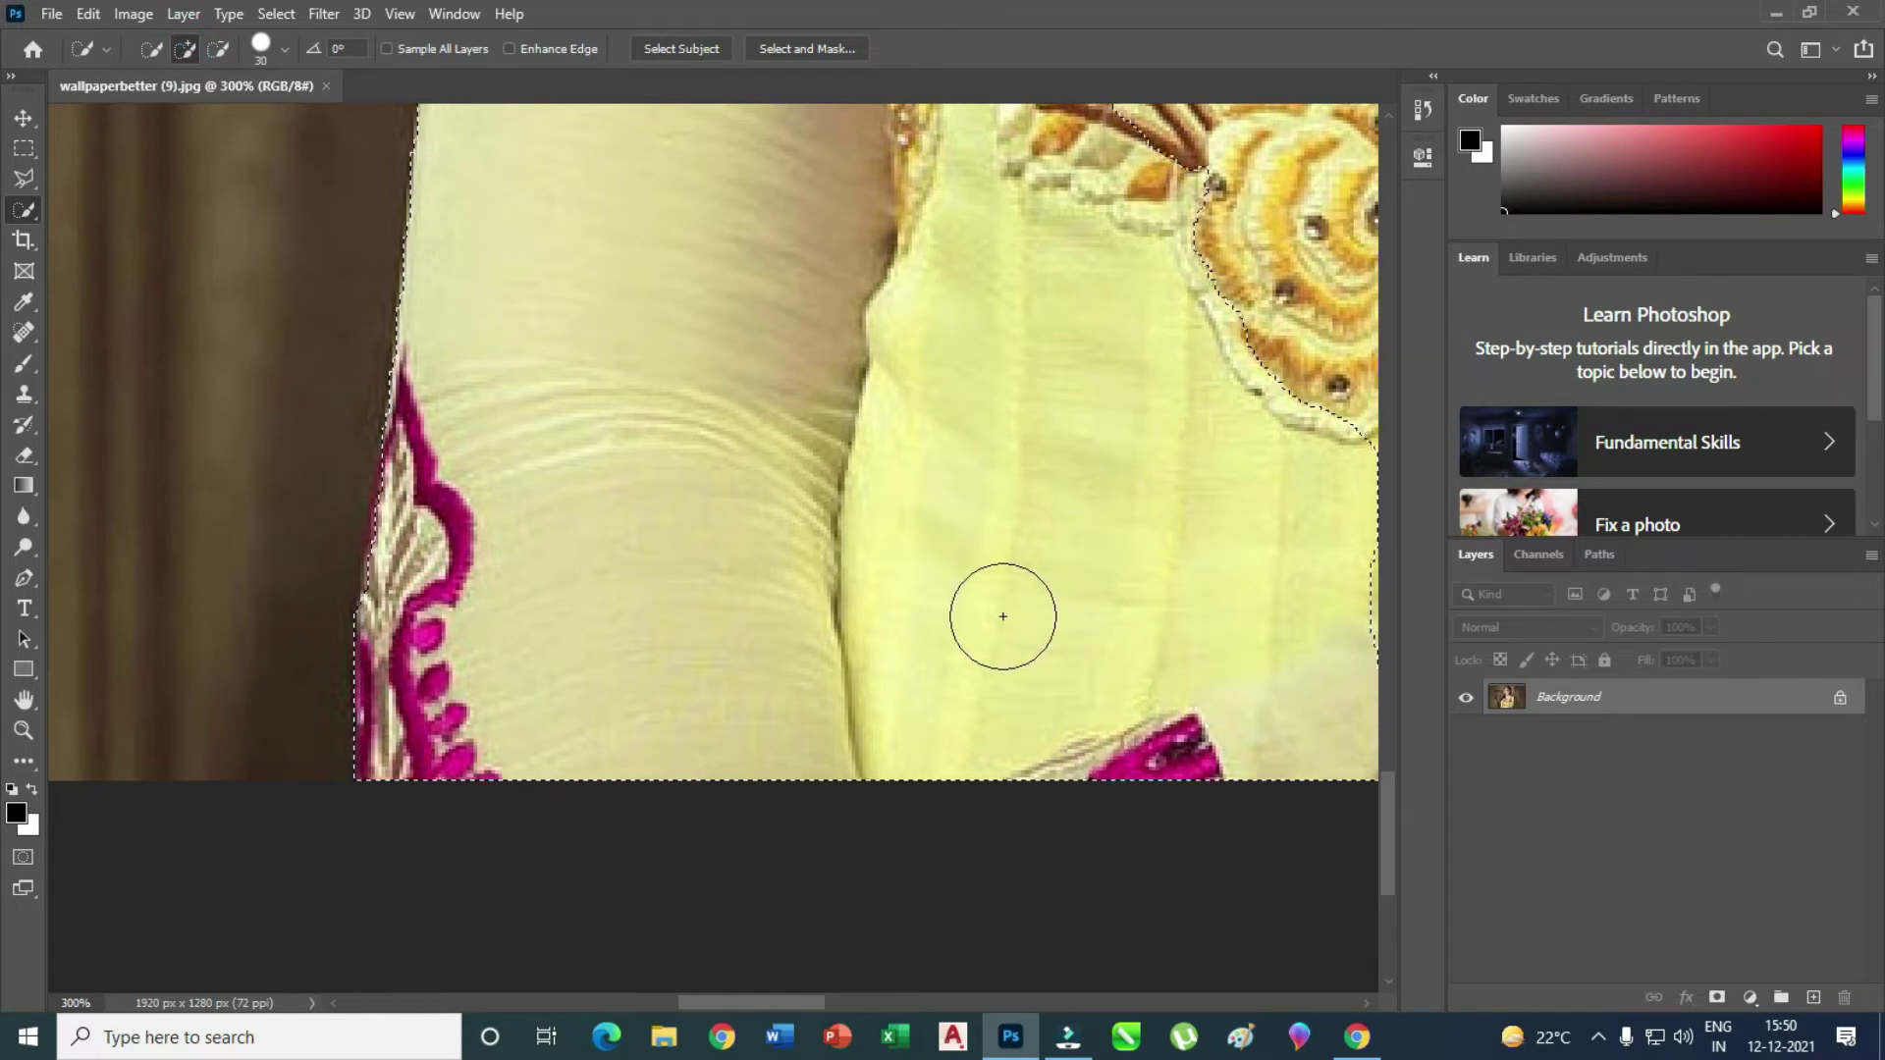
{"action": "left_click", "coordinate": [24, 730]}
{"action": "right_click", "coordinate": [551, 588]}
- Fit the image on screen and reselect the Quick Selection Tool
{"action": "left_click", "coordinate": [589, 594]}
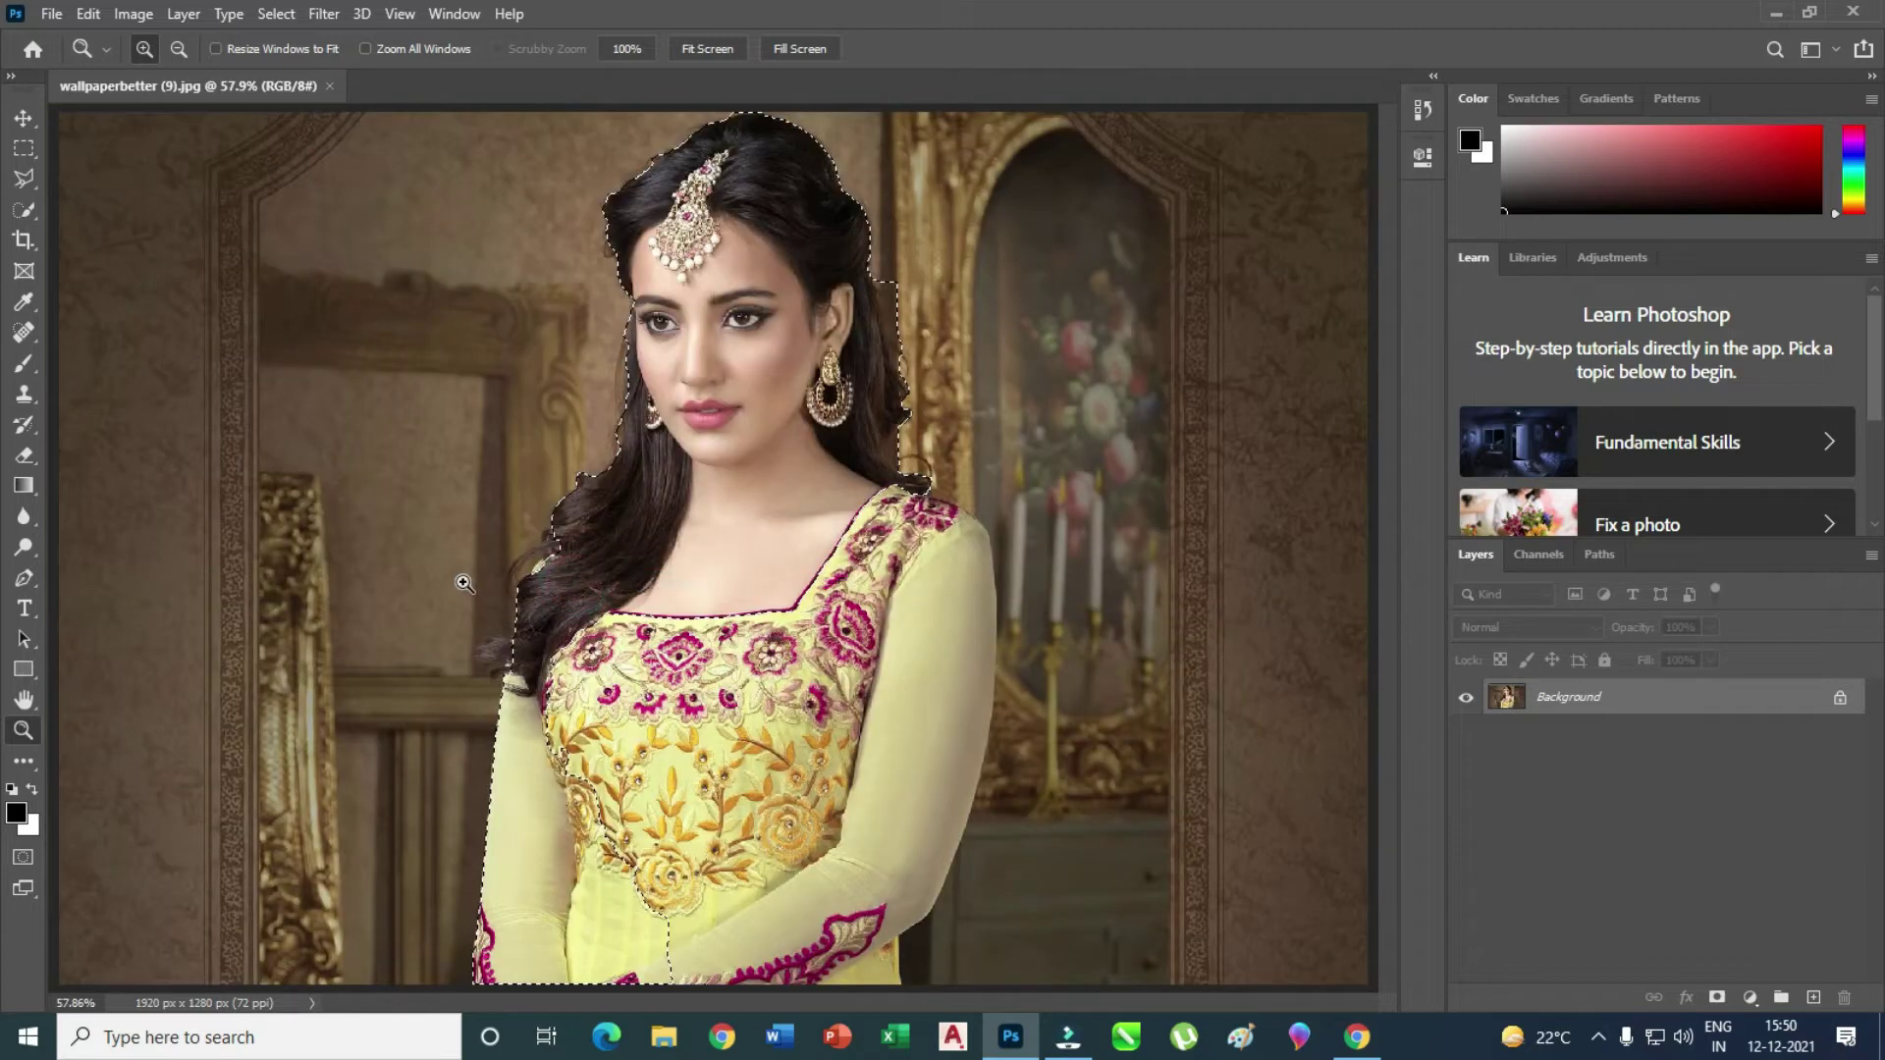
{"action": "left_click", "coordinate": [29, 208]}
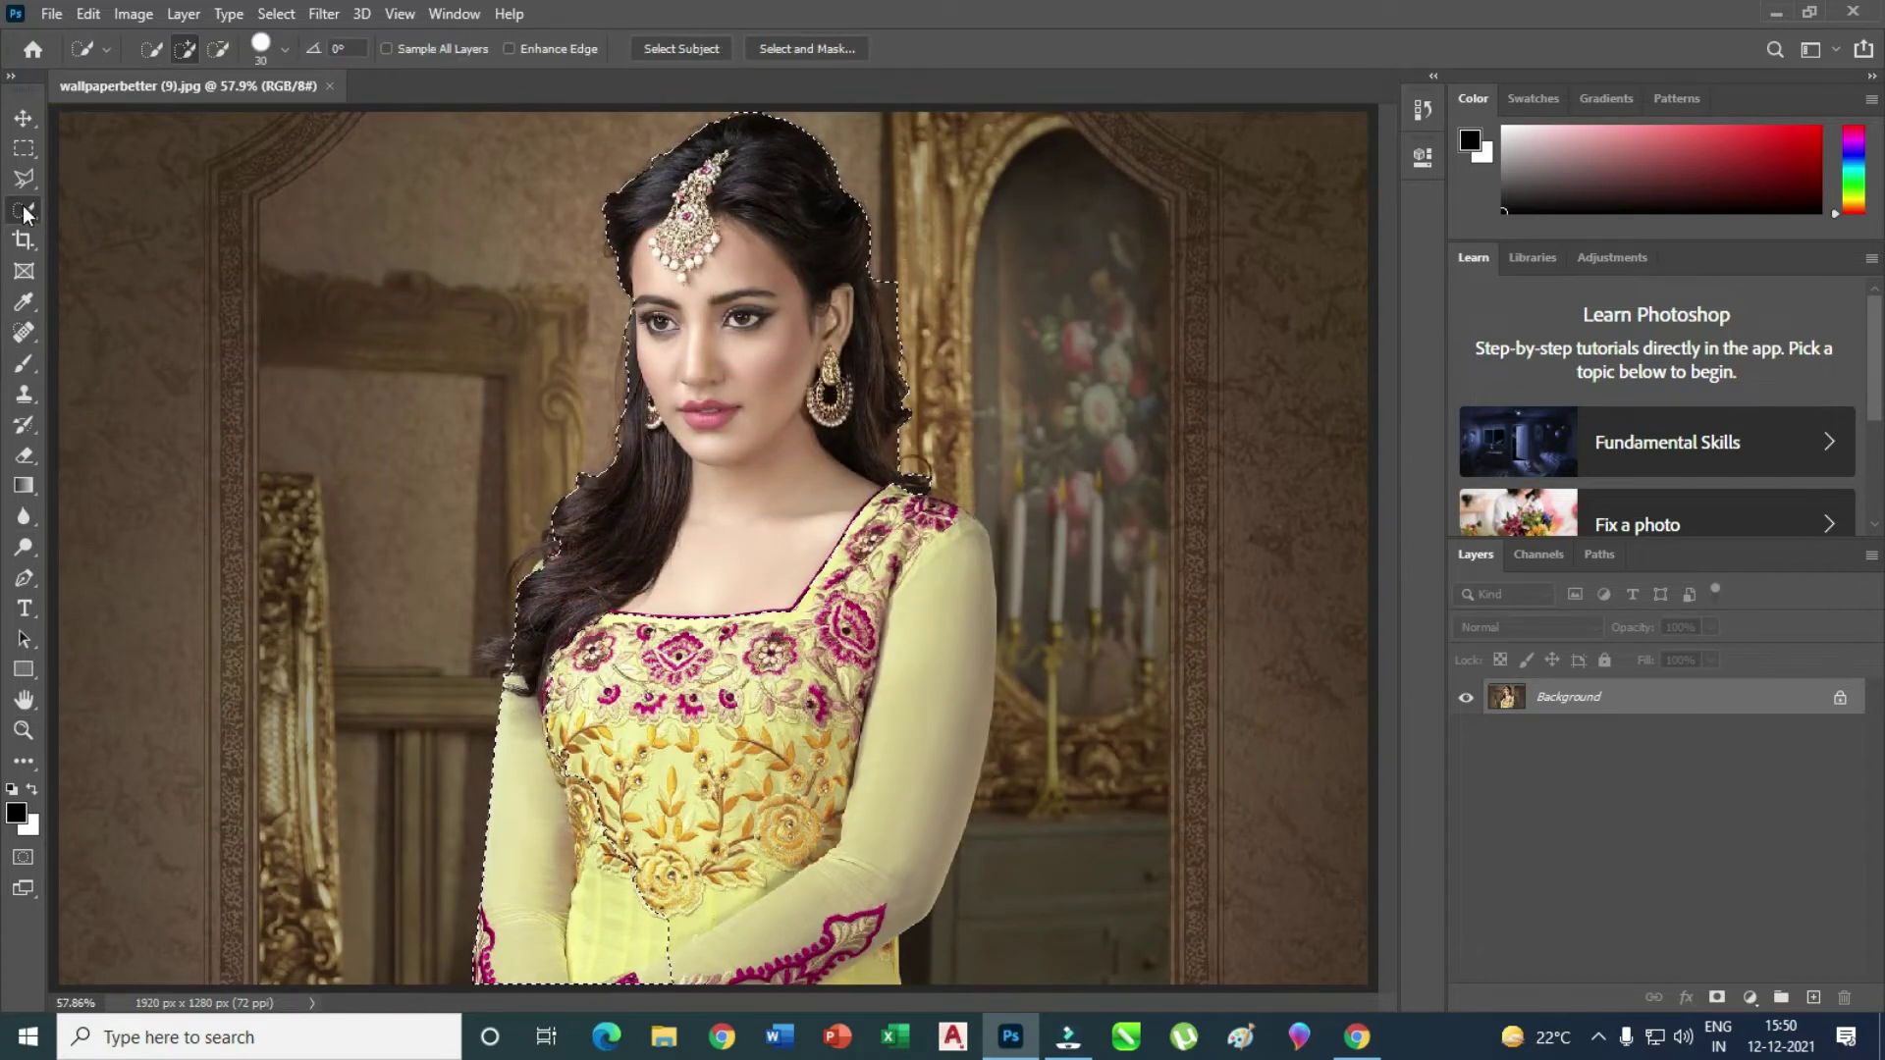
{"action": "left_click", "coordinate": [147, 233]}
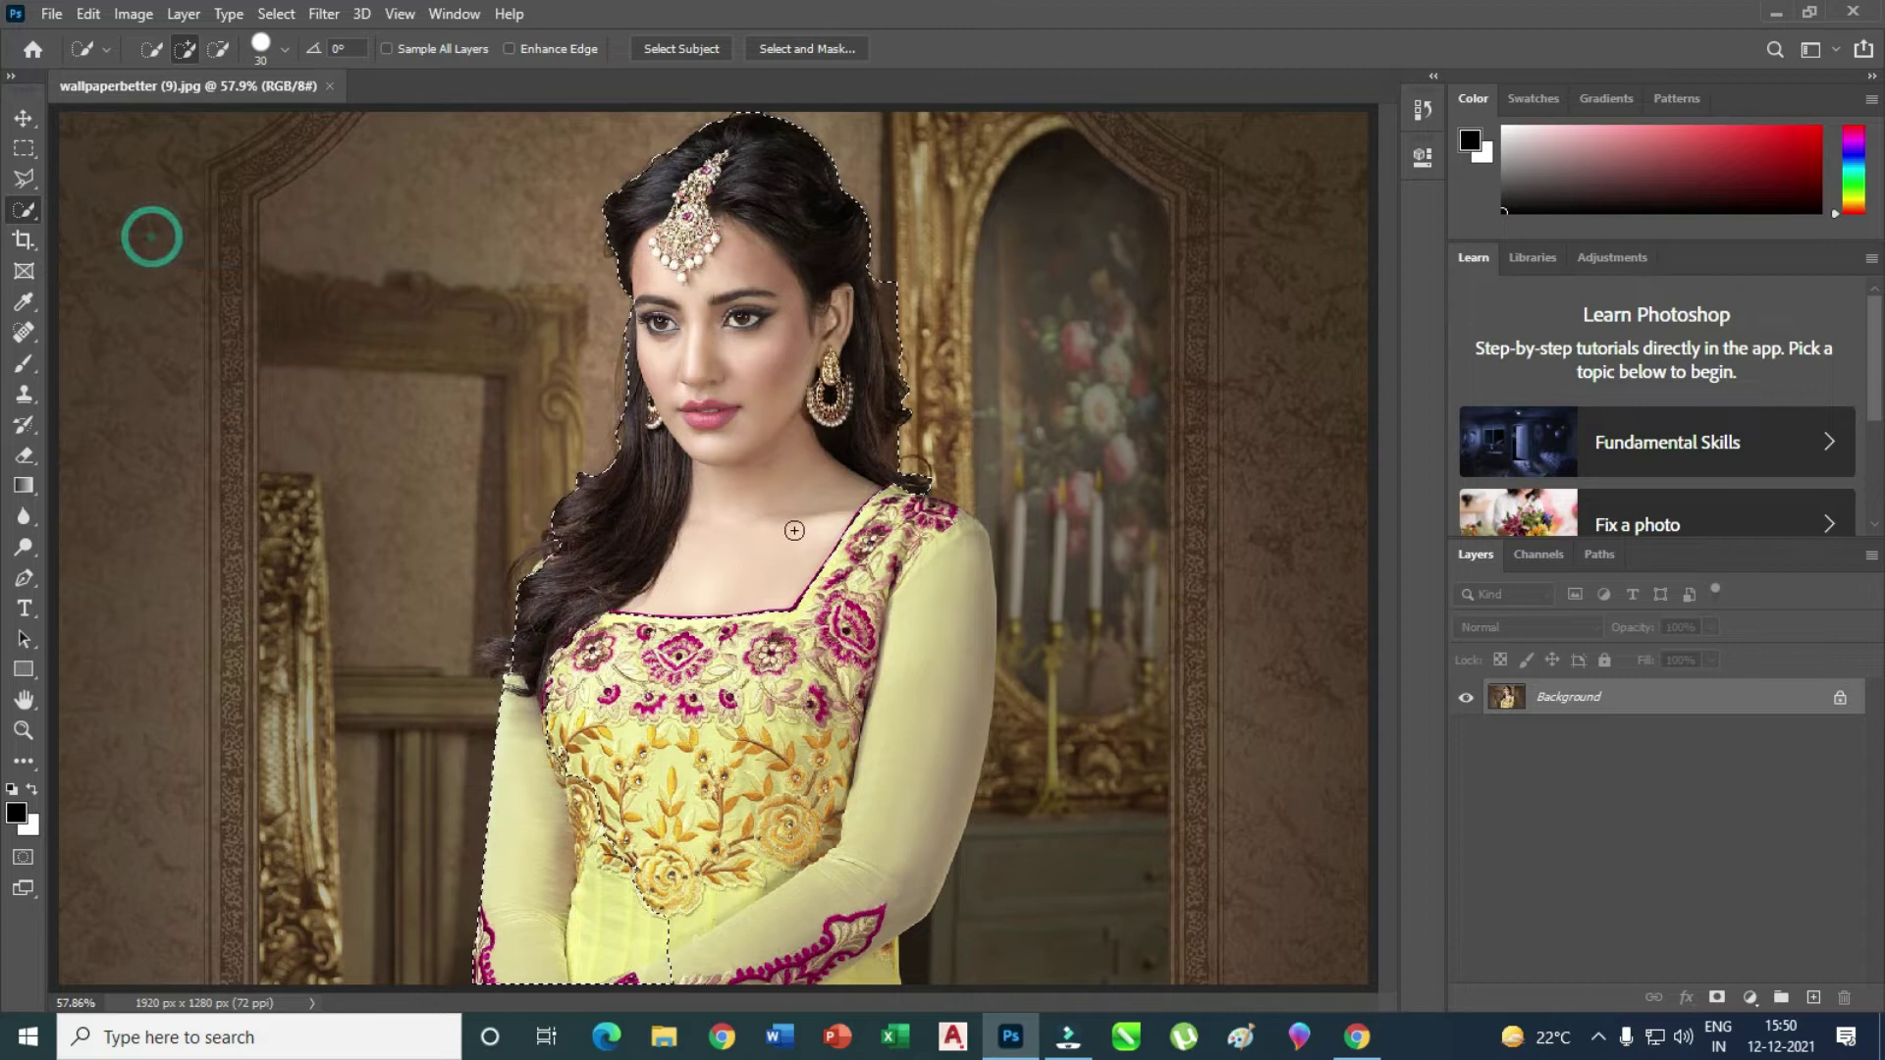
- Add the lower skirt, bodice, right sleeve and sleeve cuff to the selection
{"action": "left_click_drag", "start_coordinate": [705, 869], "coordinate": [652, 960]}
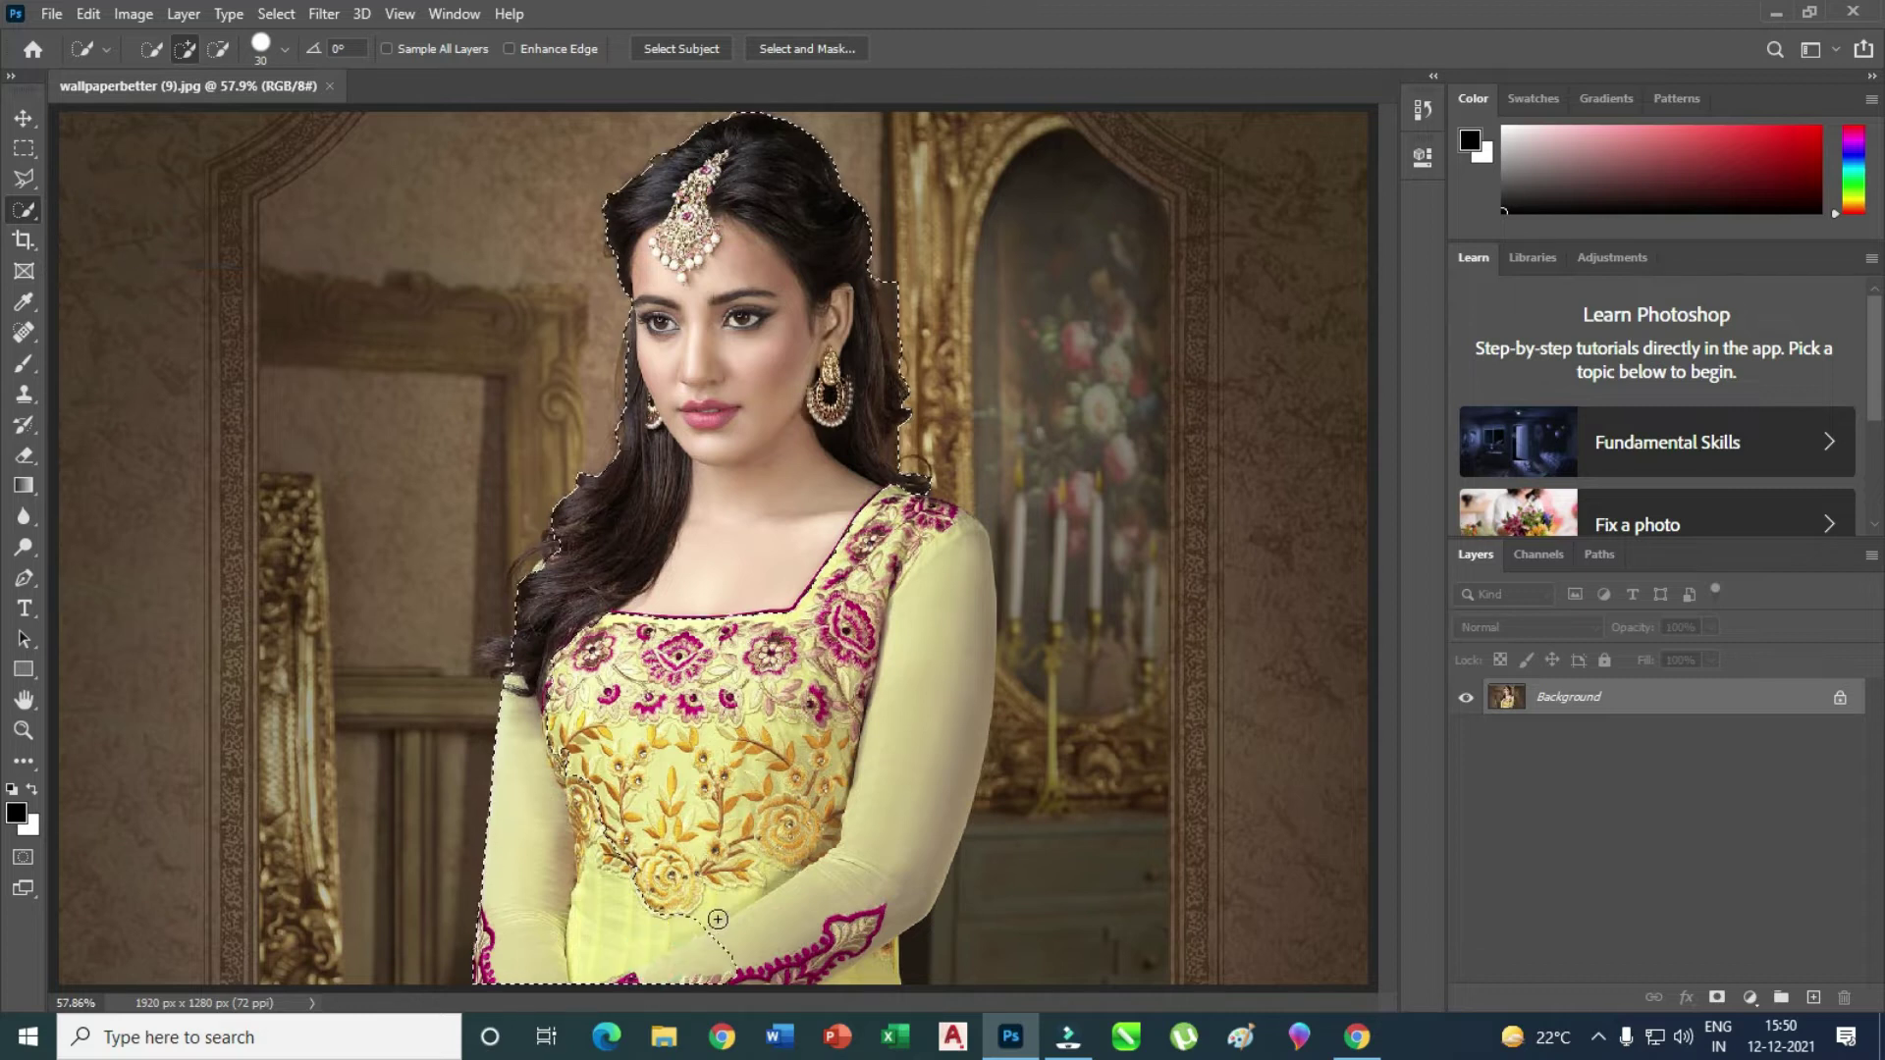
{"action": "left_click_drag", "start_coordinate": [611, 815], "coordinate": [689, 616]}
{"action": "mouse_move", "coordinate": [691, 669]}
{"action": "left_mouse_down"}
{"action": "mouse_move", "coordinate": [745, 832]}
{"action": "mouse_move", "coordinate": [698, 690]}
{"action": "left_mouse_up"}
{"action": "left_click_drag", "start_coordinate": [830, 671], "coordinate": [758, 977]}
{"action": "left_click_drag", "start_coordinate": [829, 977], "coordinate": [921, 875]}
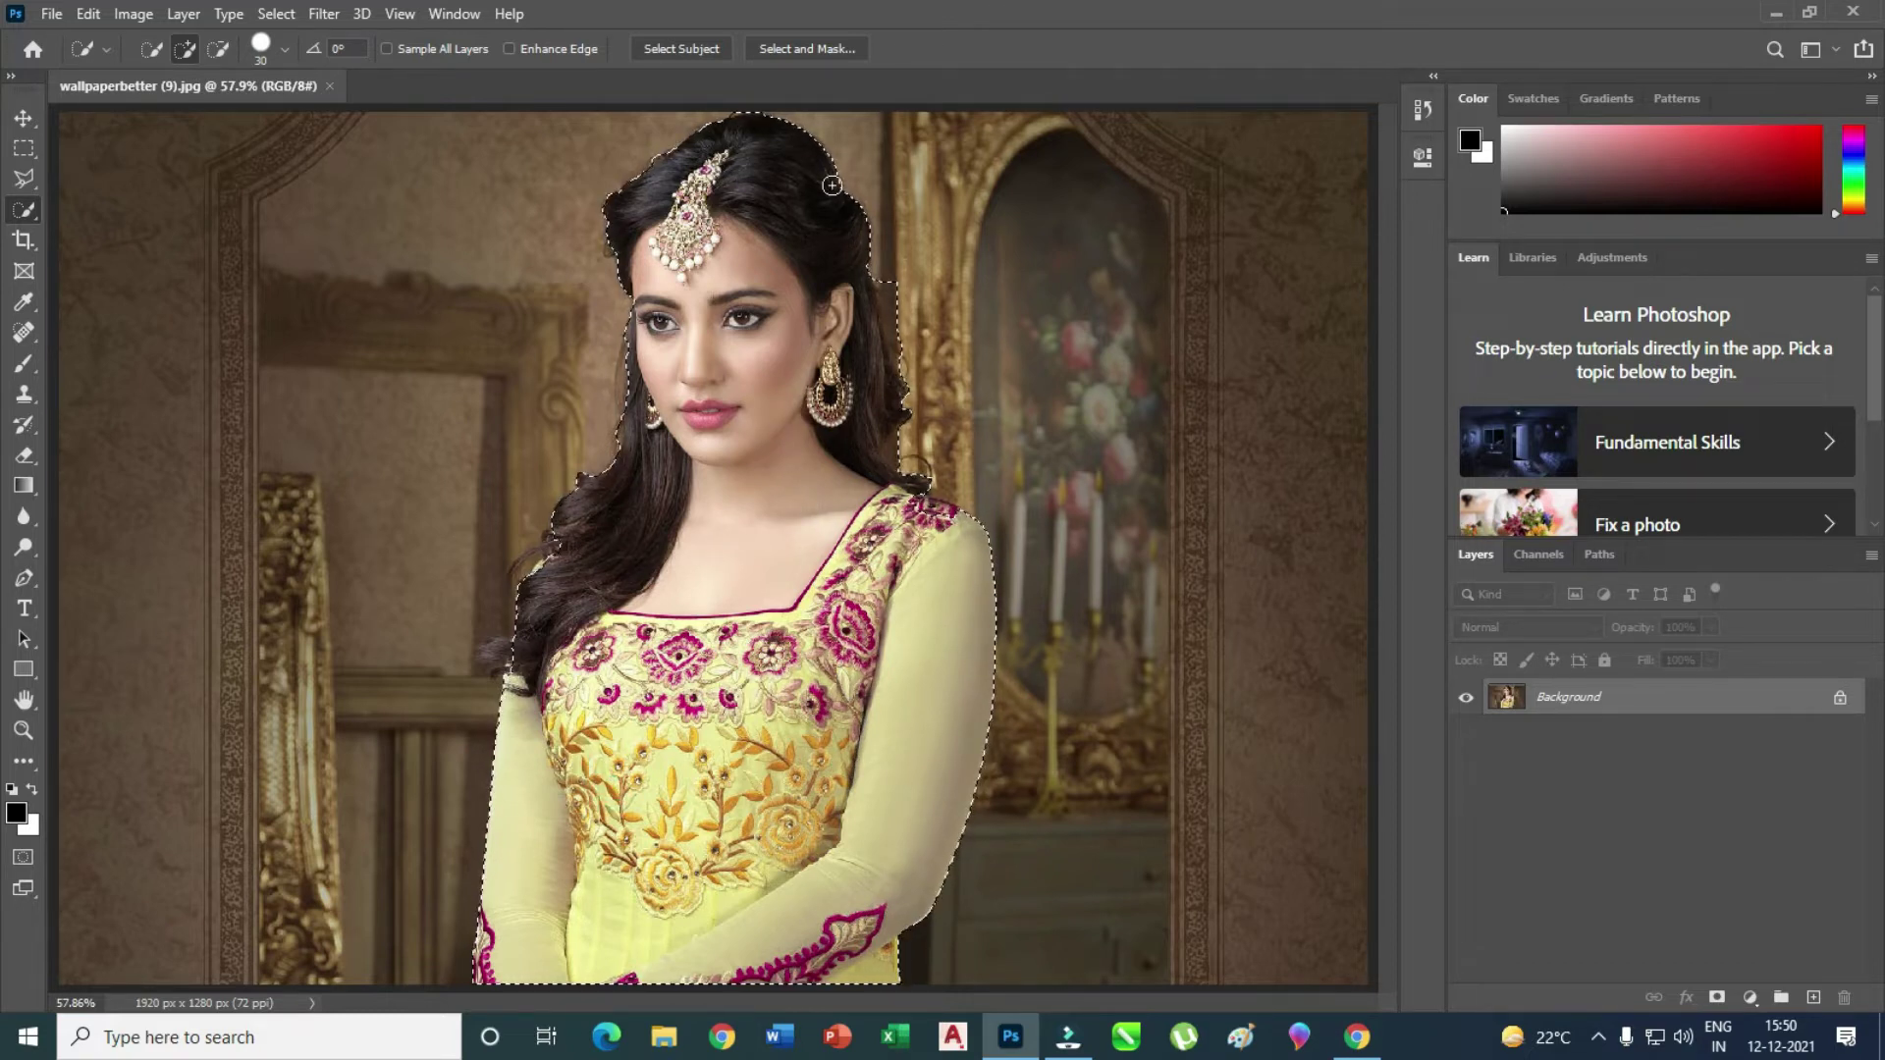
- Zoom in on the shoulder and add the embroidered shoulder flowers to the selection
{"action": "left_click", "coordinate": [23, 729]}
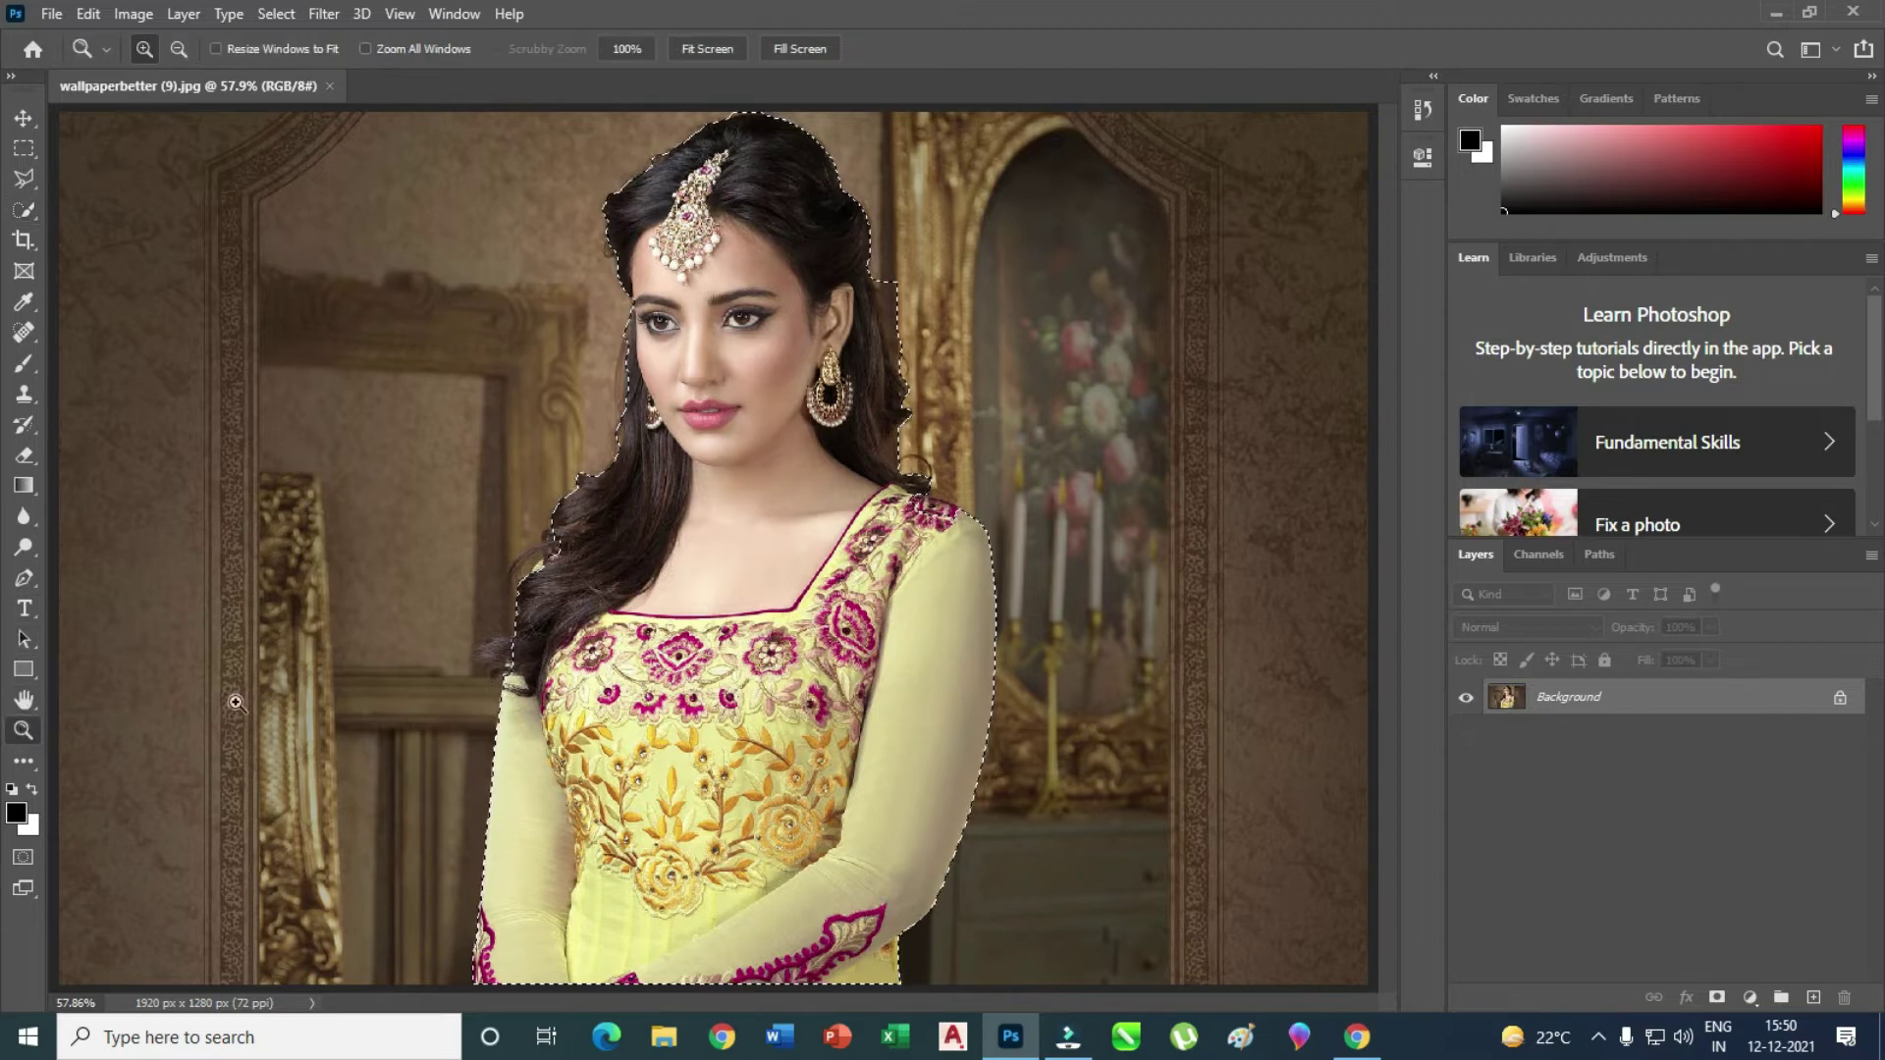
{"action": "left_click", "coordinate": [881, 511]}
{"action": "left_click", "coordinate": [954, 516]}
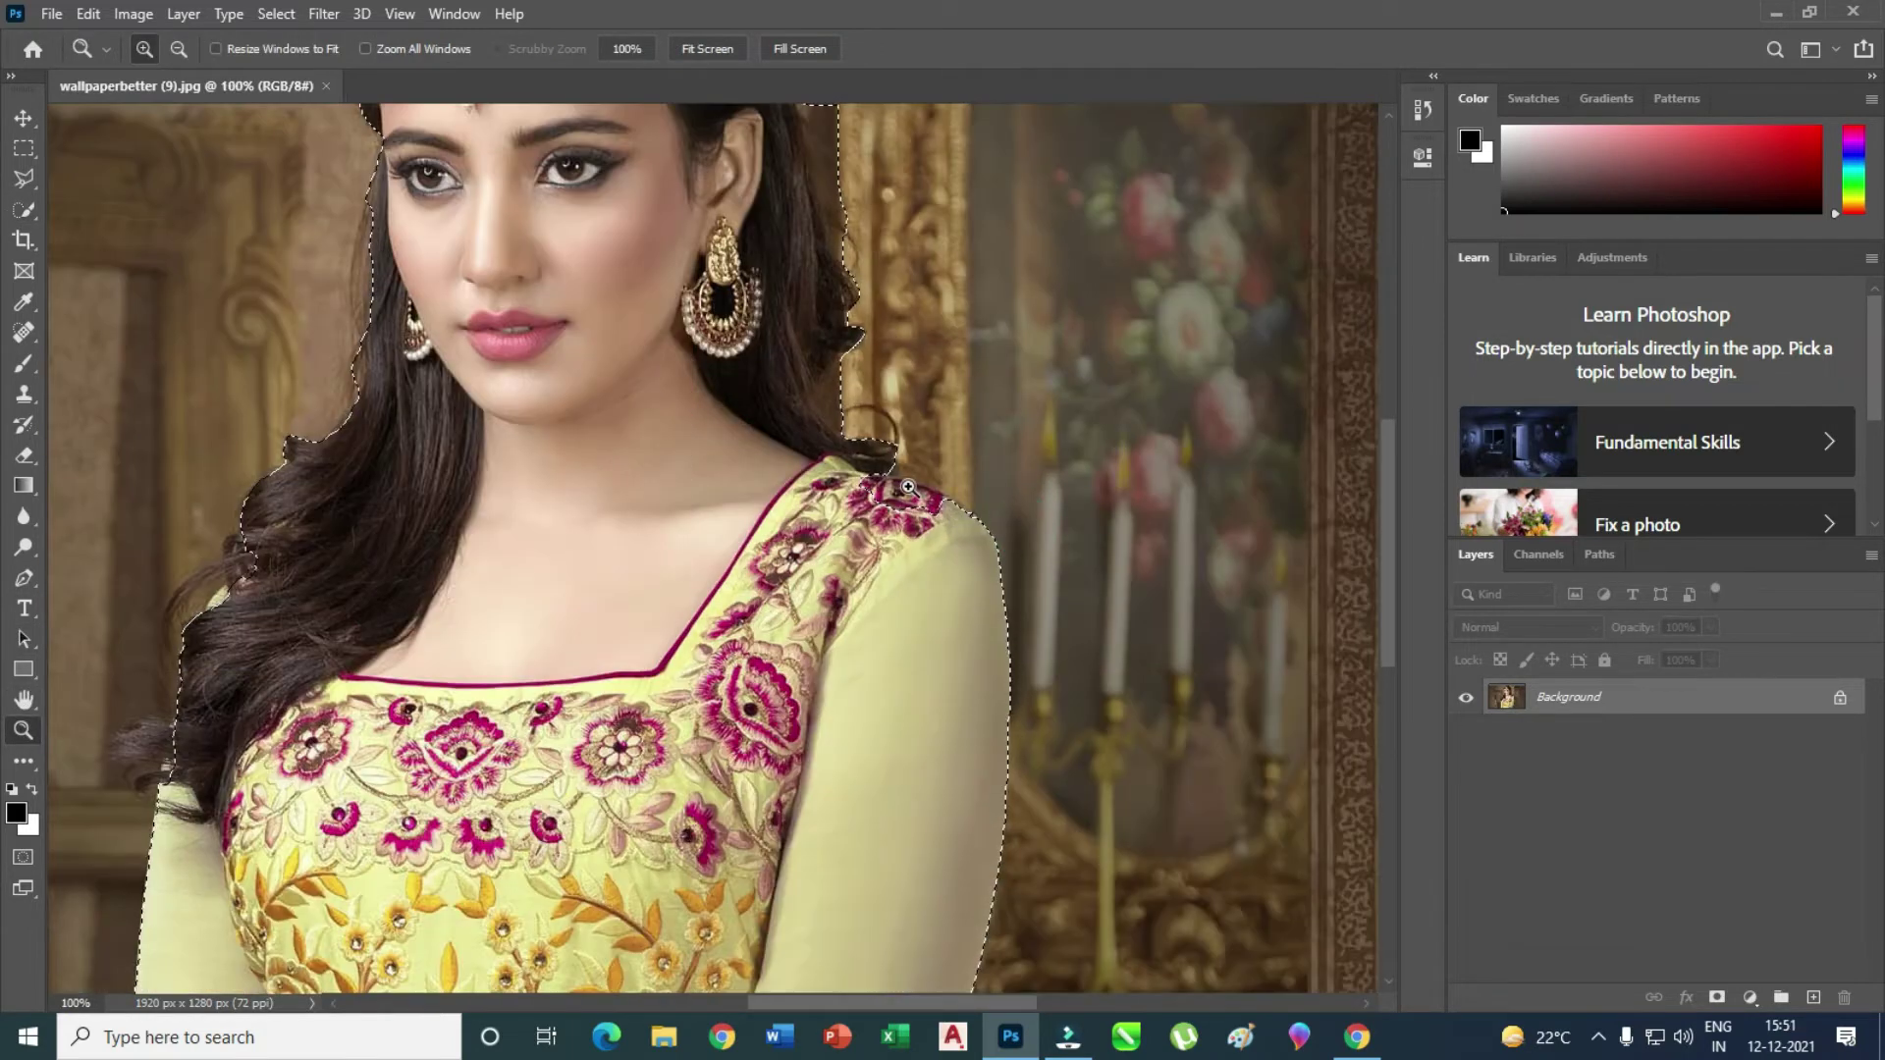
{"action": "left_click", "coordinate": [1022, 527]}
{"action": "left_click", "coordinate": [23, 209]}
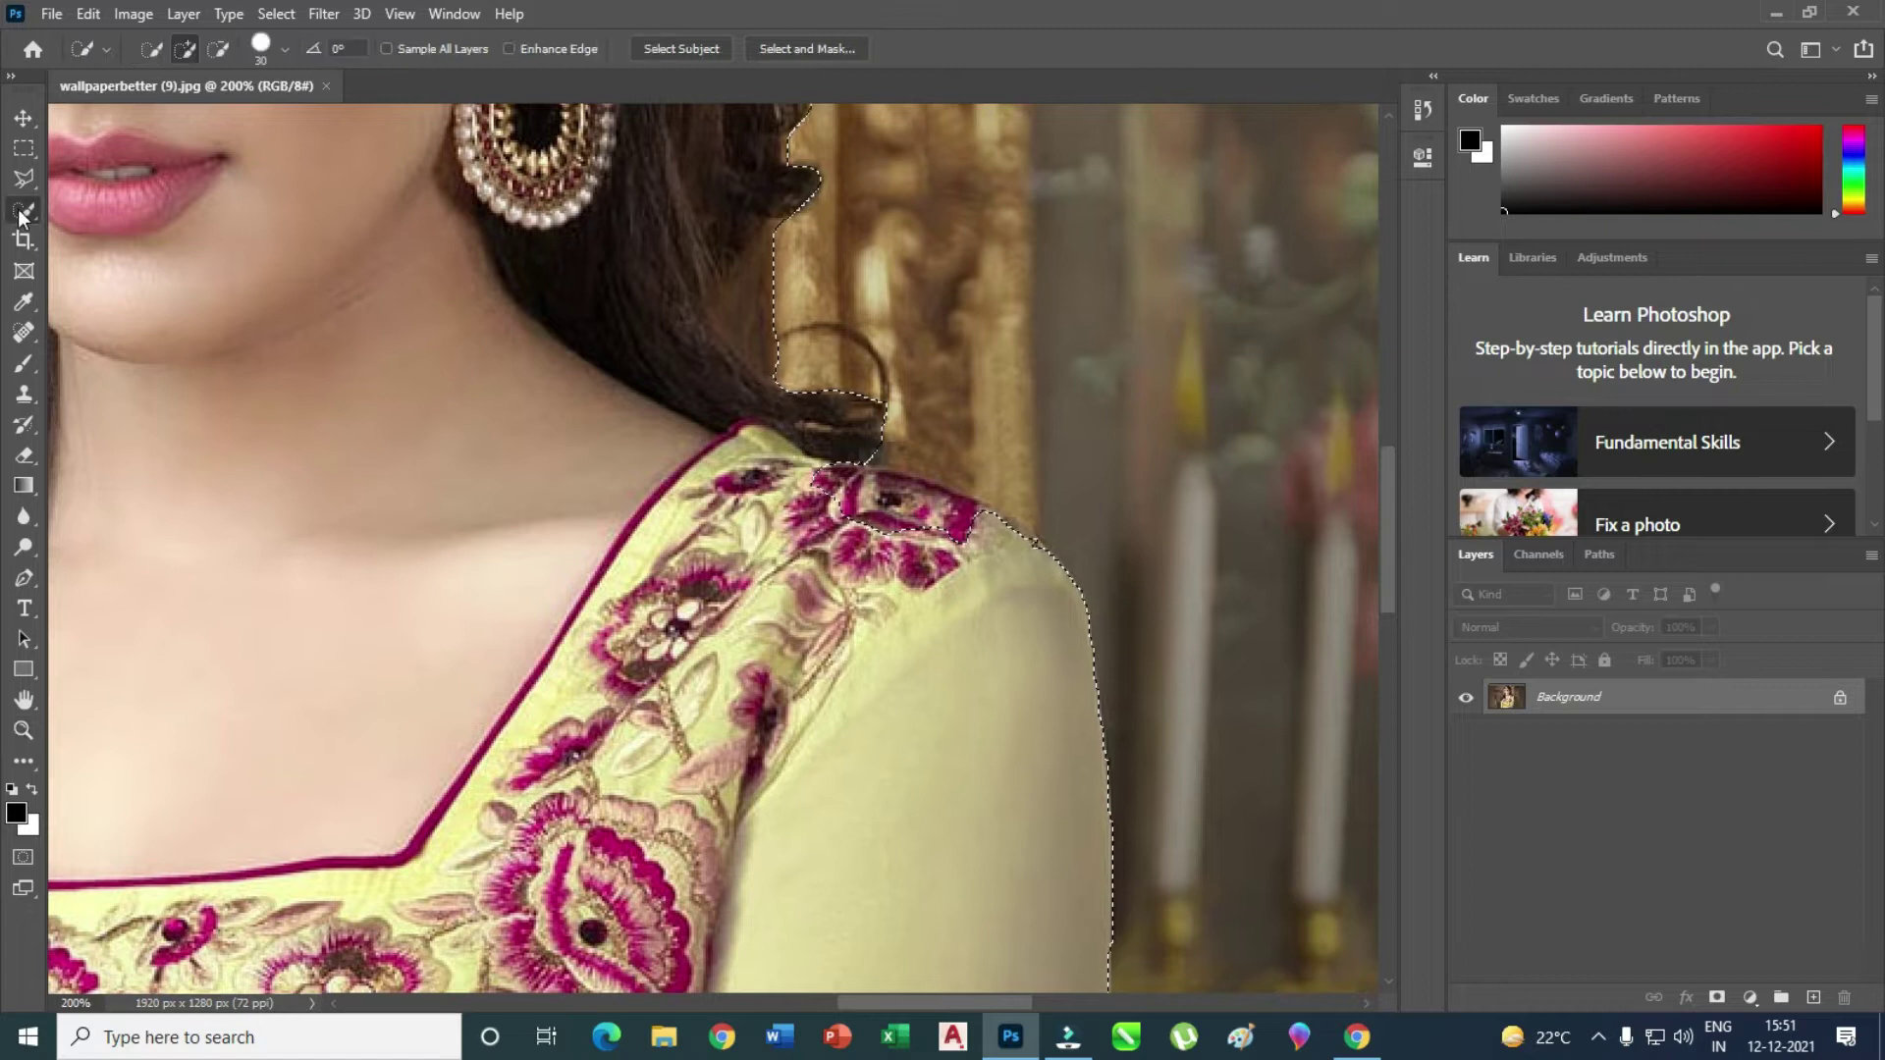
{"action": "right_click", "coordinate": [24, 209]}
{"action": "left_click", "coordinate": [86, 235]}
{"action": "left_click_drag", "start_coordinate": [955, 540], "coordinate": [738, 557]}
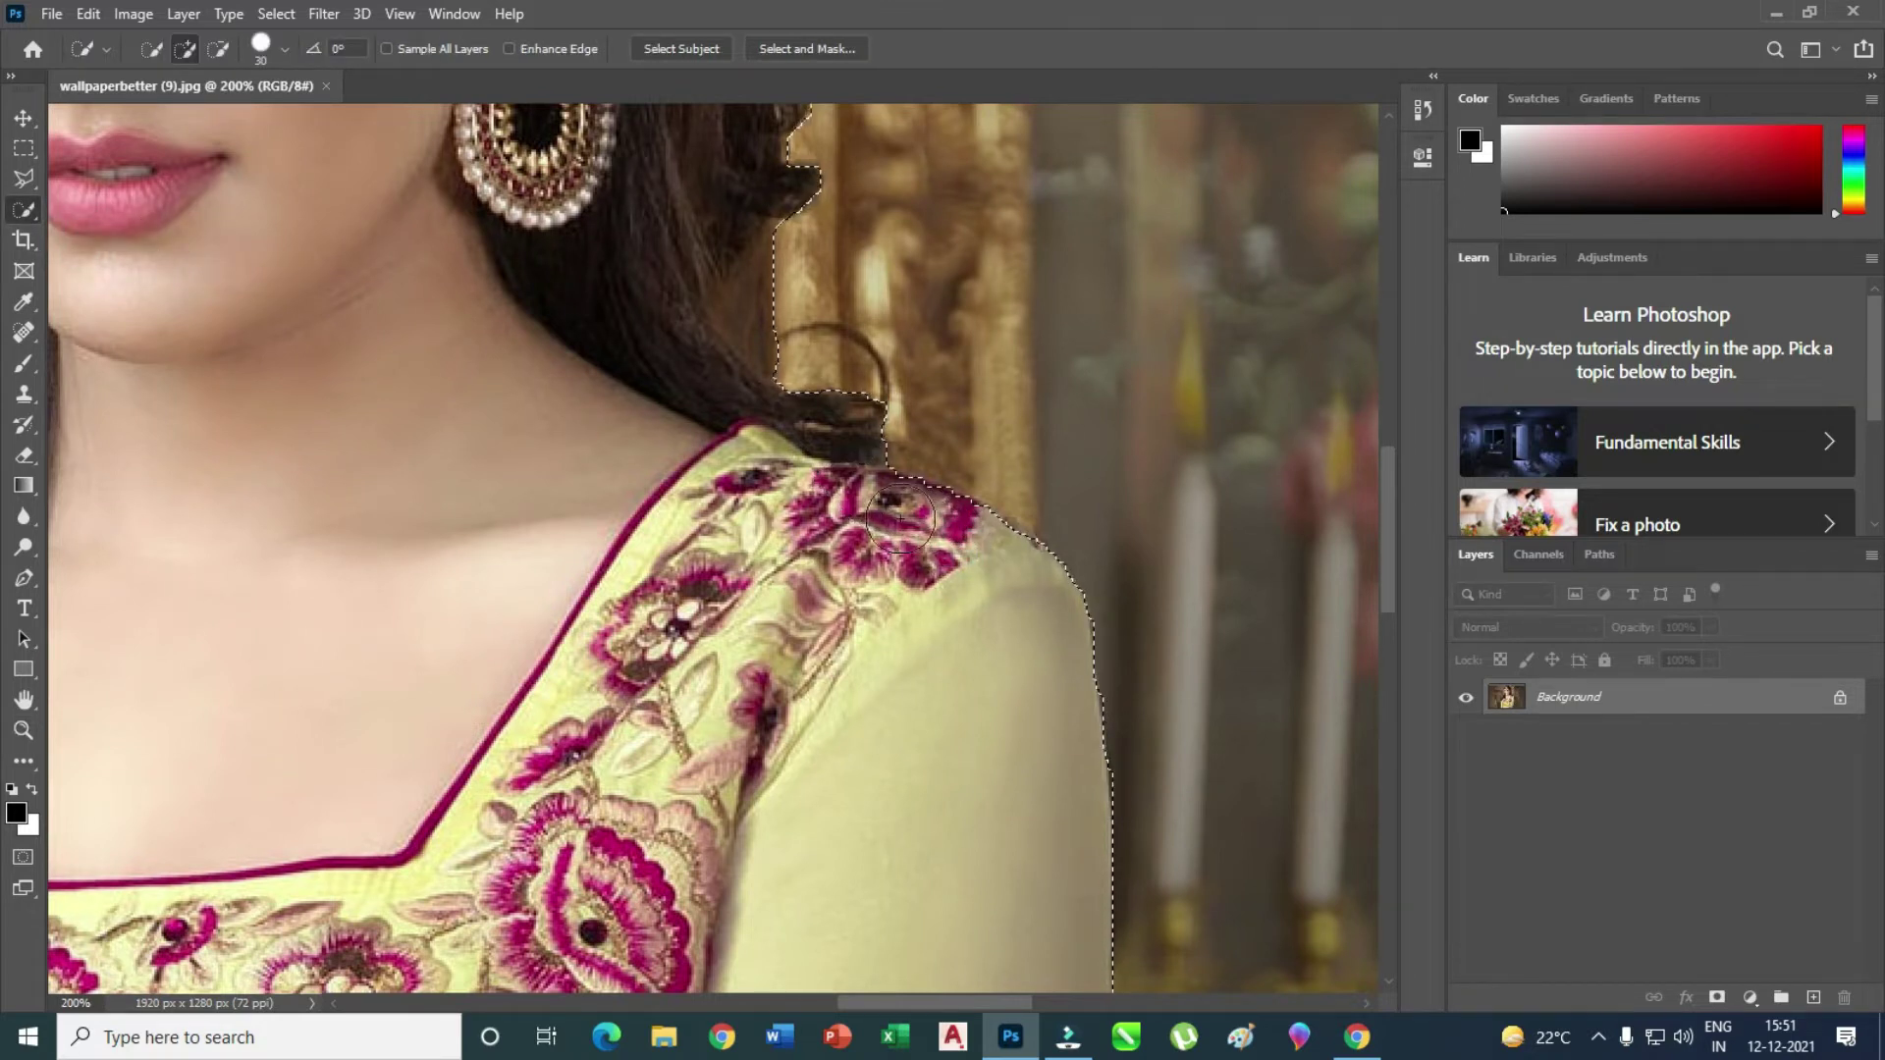
- Subtract the background beside the hair, carving the selection along the hair edge
{"action": "scroll", "coordinate": [739, 557], "scroll_direction": "up", "scroll_amount": 1}
{"action": "scroll", "coordinate": [740, 492], "scroll_direction": "up", "scroll_amount": 2}
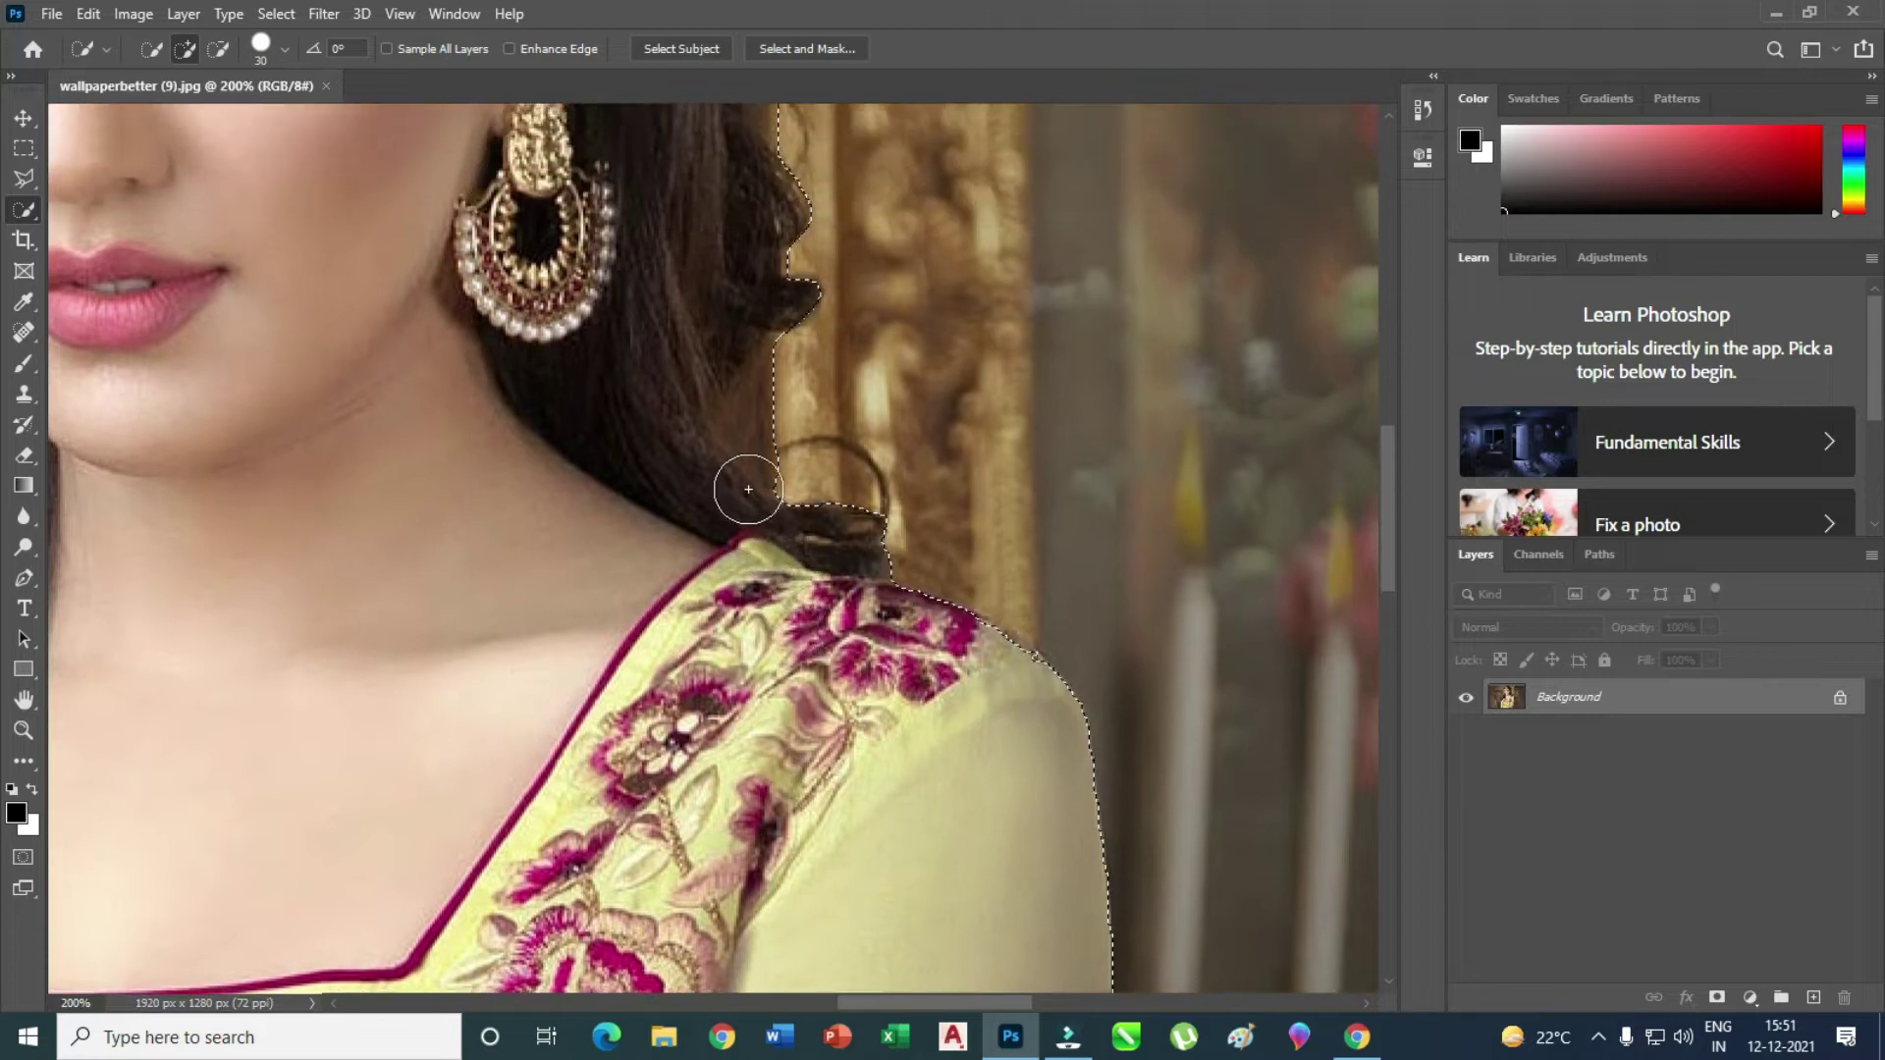
{"action": "scroll", "coordinate": [694, 589], "scroll_direction": "up", "scroll_amount": 2}
{"action": "scroll", "coordinate": [701, 602], "scroll_direction": "up", "scroll_amount": 1}
{"action": "scroll", "coordinate": [701, 602], "scroll_direction": "up", "scroll_amount": 1}
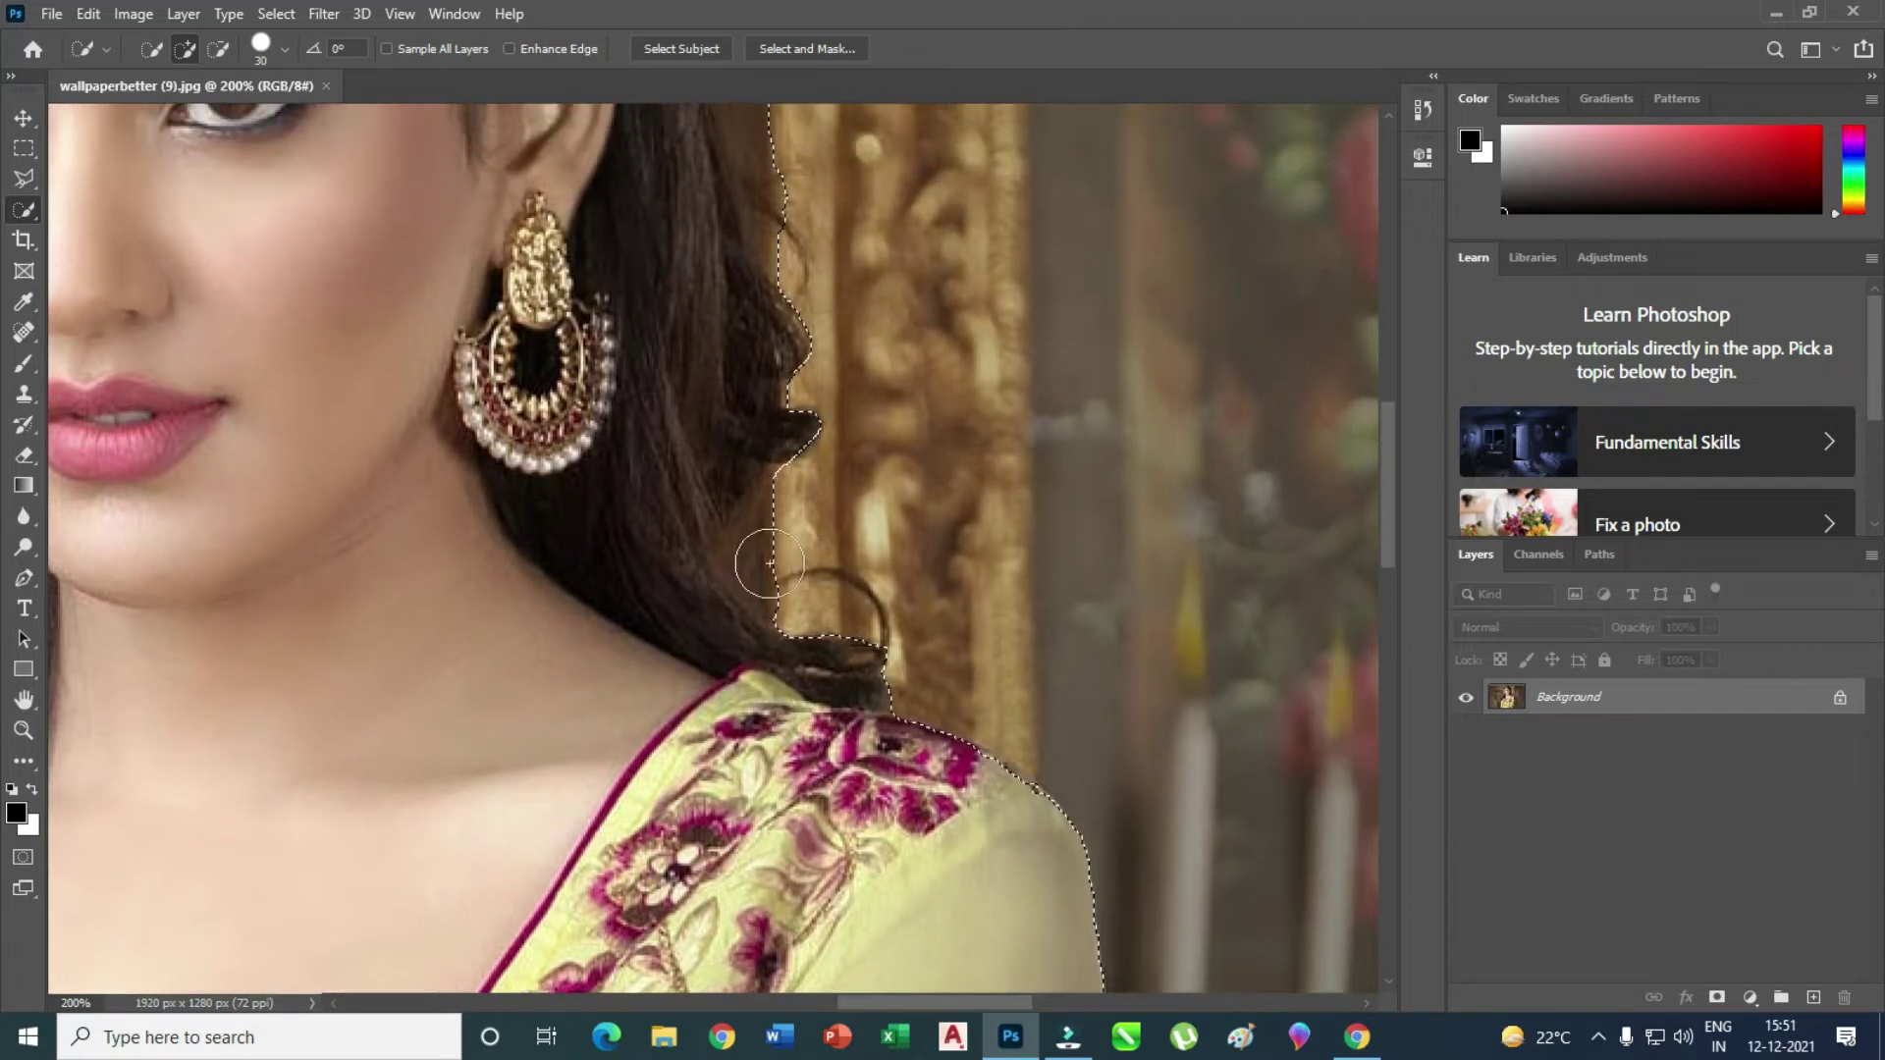
{"action": "left_click", "coordinate": [218, 48]}
{"action": "left_click", "coordinate": [762, 547]}
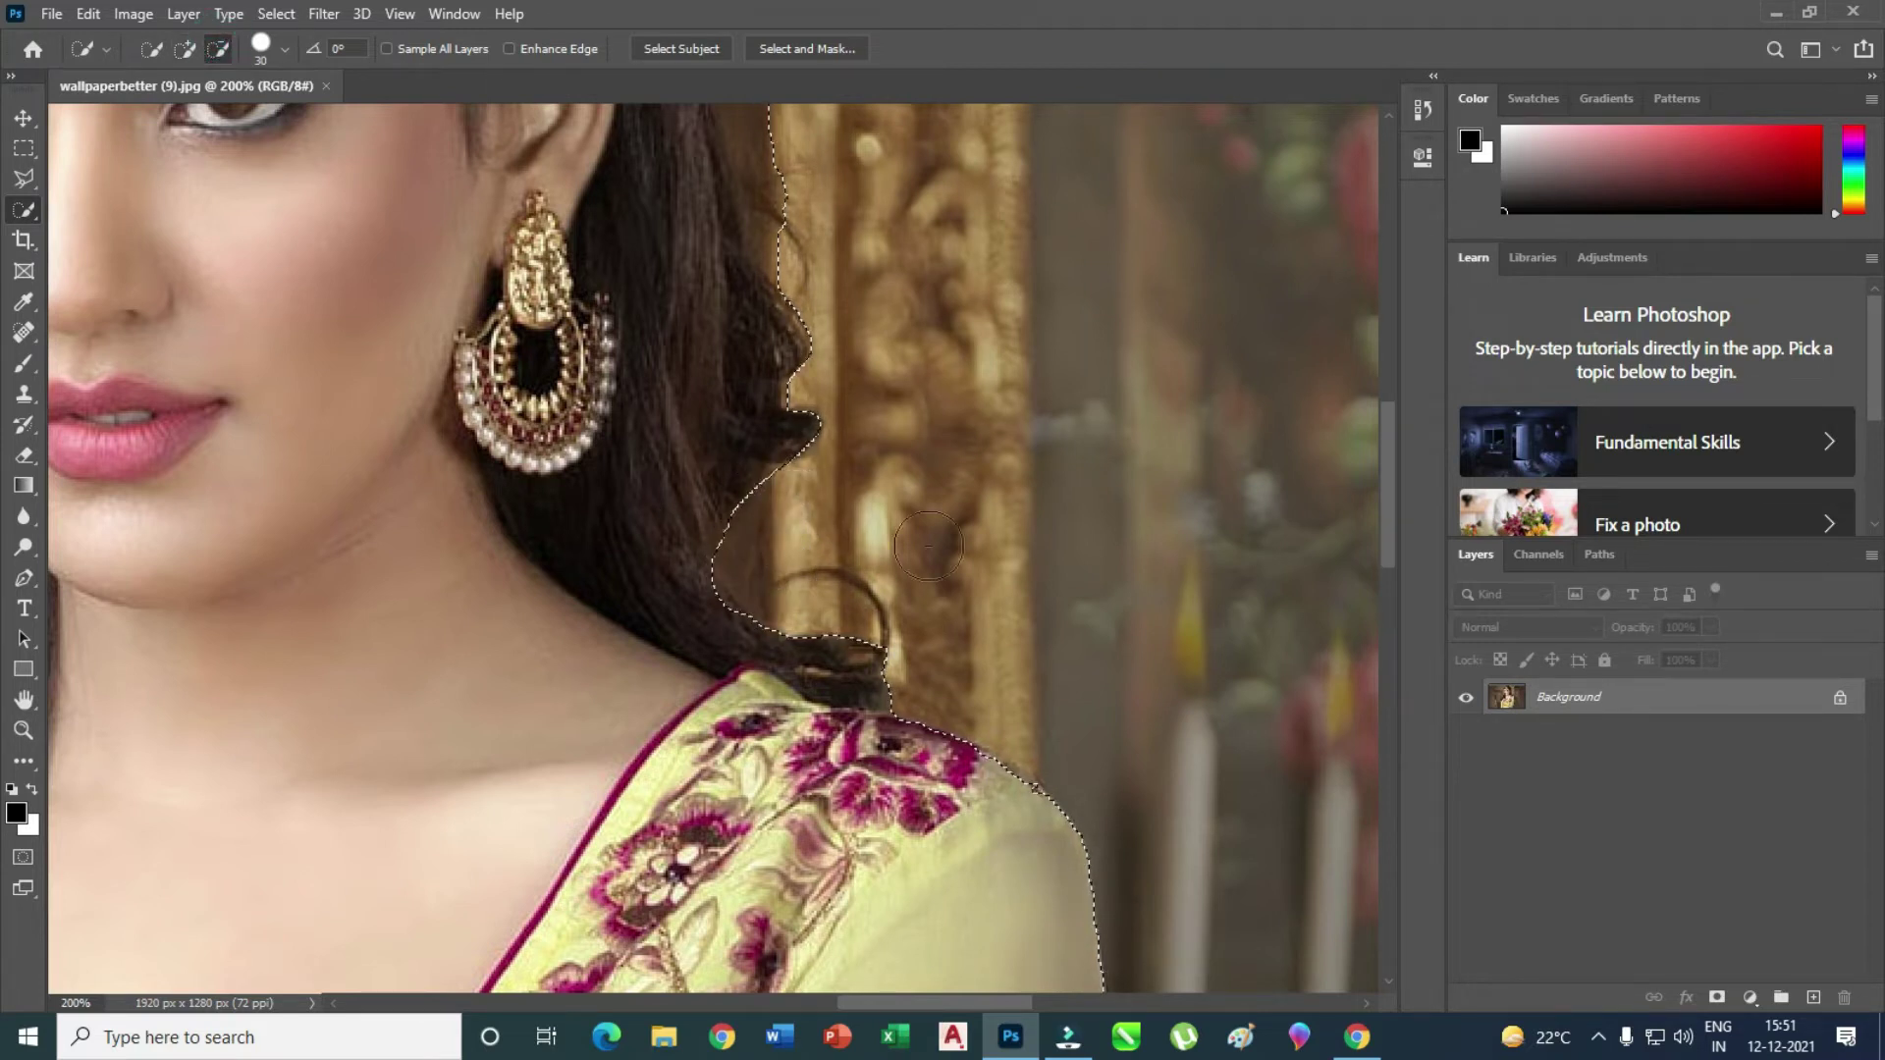
{"action": "scroll", "coordinate": [855, 505], "scroll_direction": "up", "scroll_amount": 3}
{"action": "scroll", "coordinate": [857, 504], "scroll_direction": "up", "scroll_amount": 5}
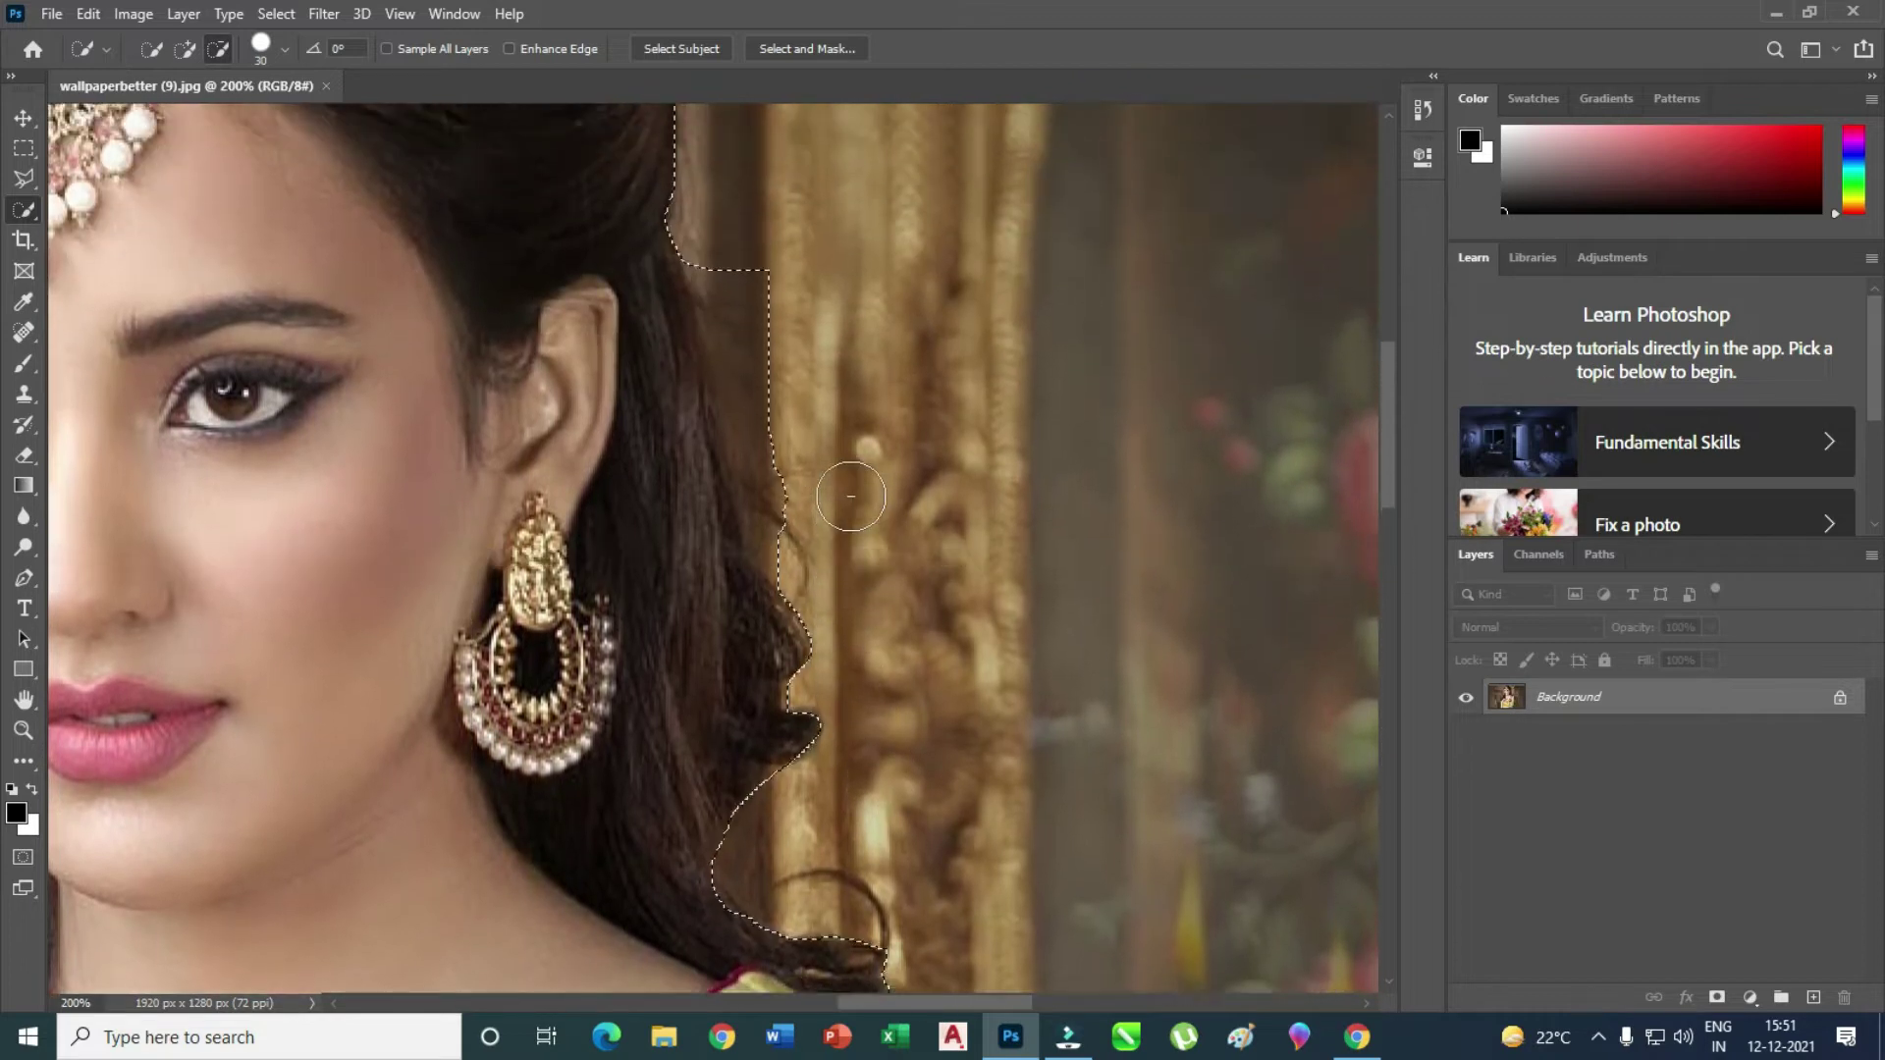
{"action": "mouse_move", "coordinate": [741, 301]}
{"action": "left_mouse_down"}
{"action": "mouse_move", "coordinate": [778, 473]}
{"action": "mouse_move", "coordinate": [705, 870]}
{"action": "left_mouse_up"}
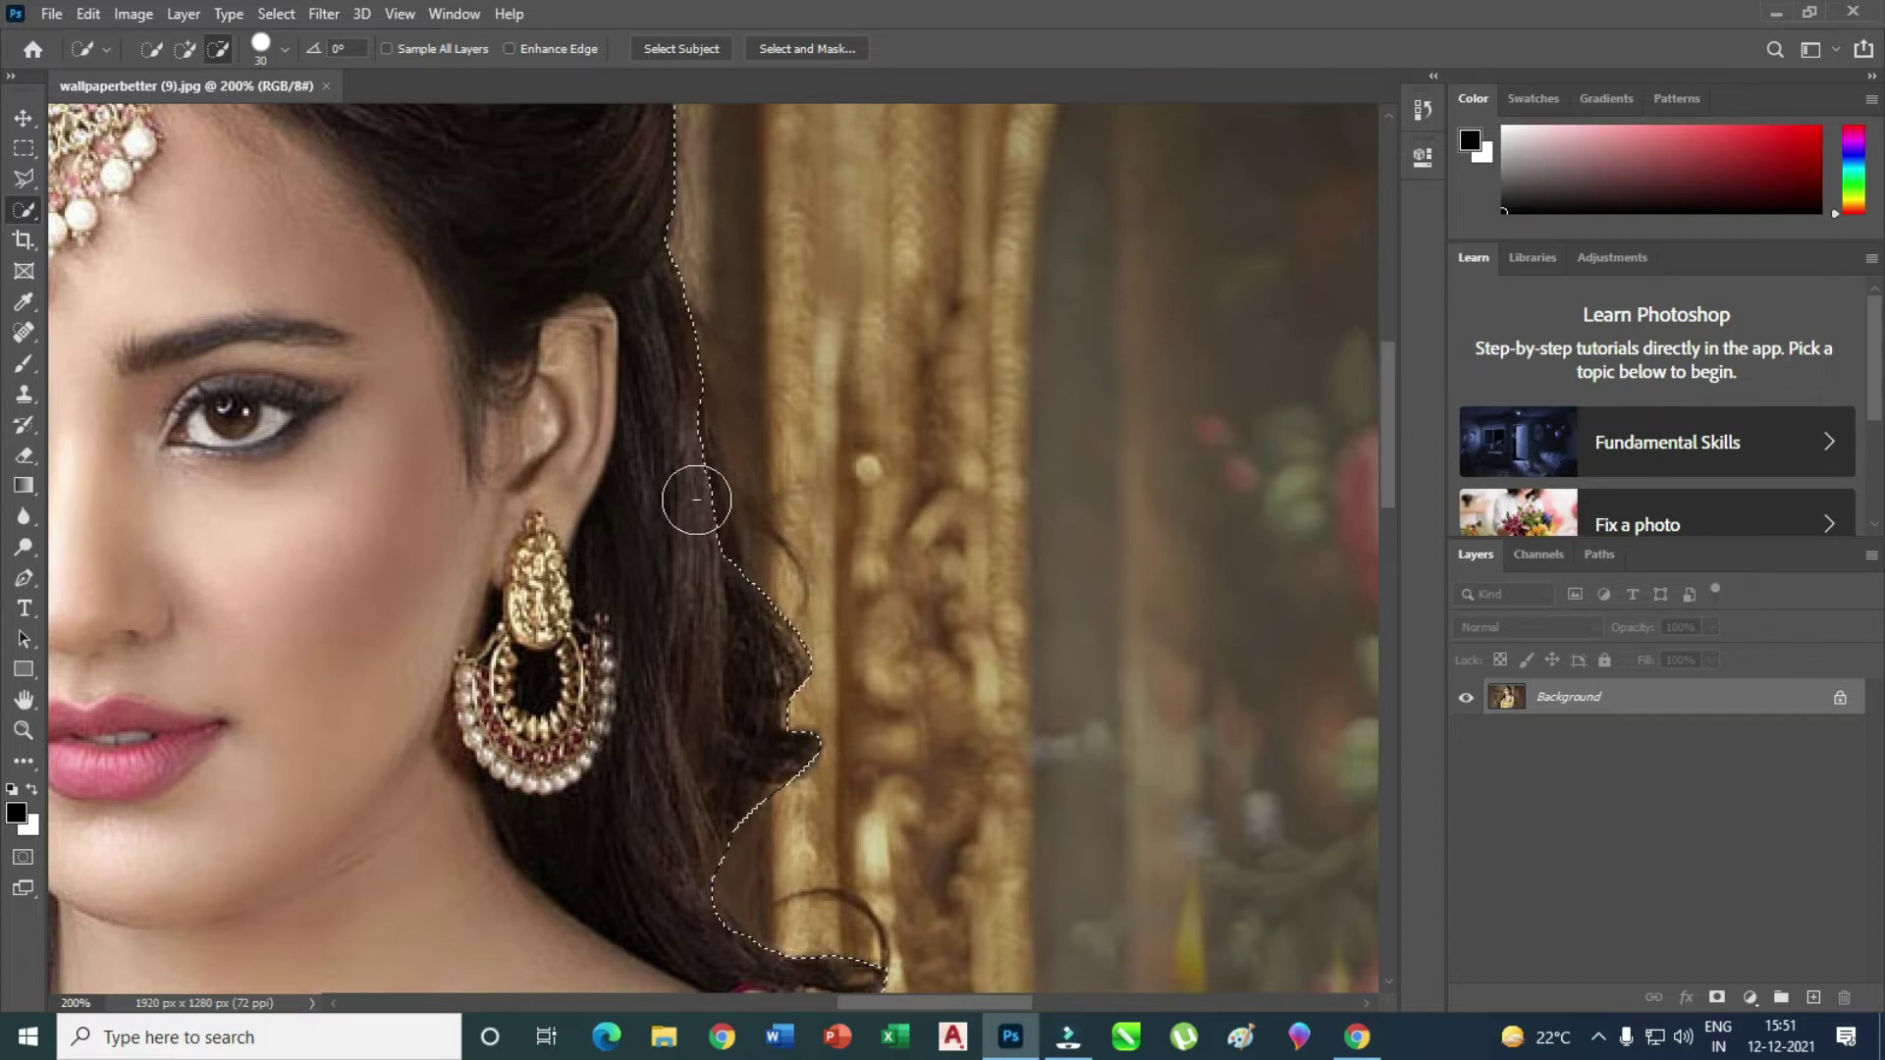
{"action": "scroll", "coordinate": [695, 497], "scroll_direction": "up", "scroll_amount": 2}
{"action": "scroll", "coordinate": [694, 517], "scroll_direction": "up", "scroll_amount": 4}
{"action": "scroll", "coordinate": [685, 513], "scroll_direction": "up", "scroll_amount": 5}
- Refine the selection along the top of the hair and drop background beside the left temple
{"action": "scroll", "coordinate": [686, 514], "scroll_direction": "up", "scroll_amount": 2}
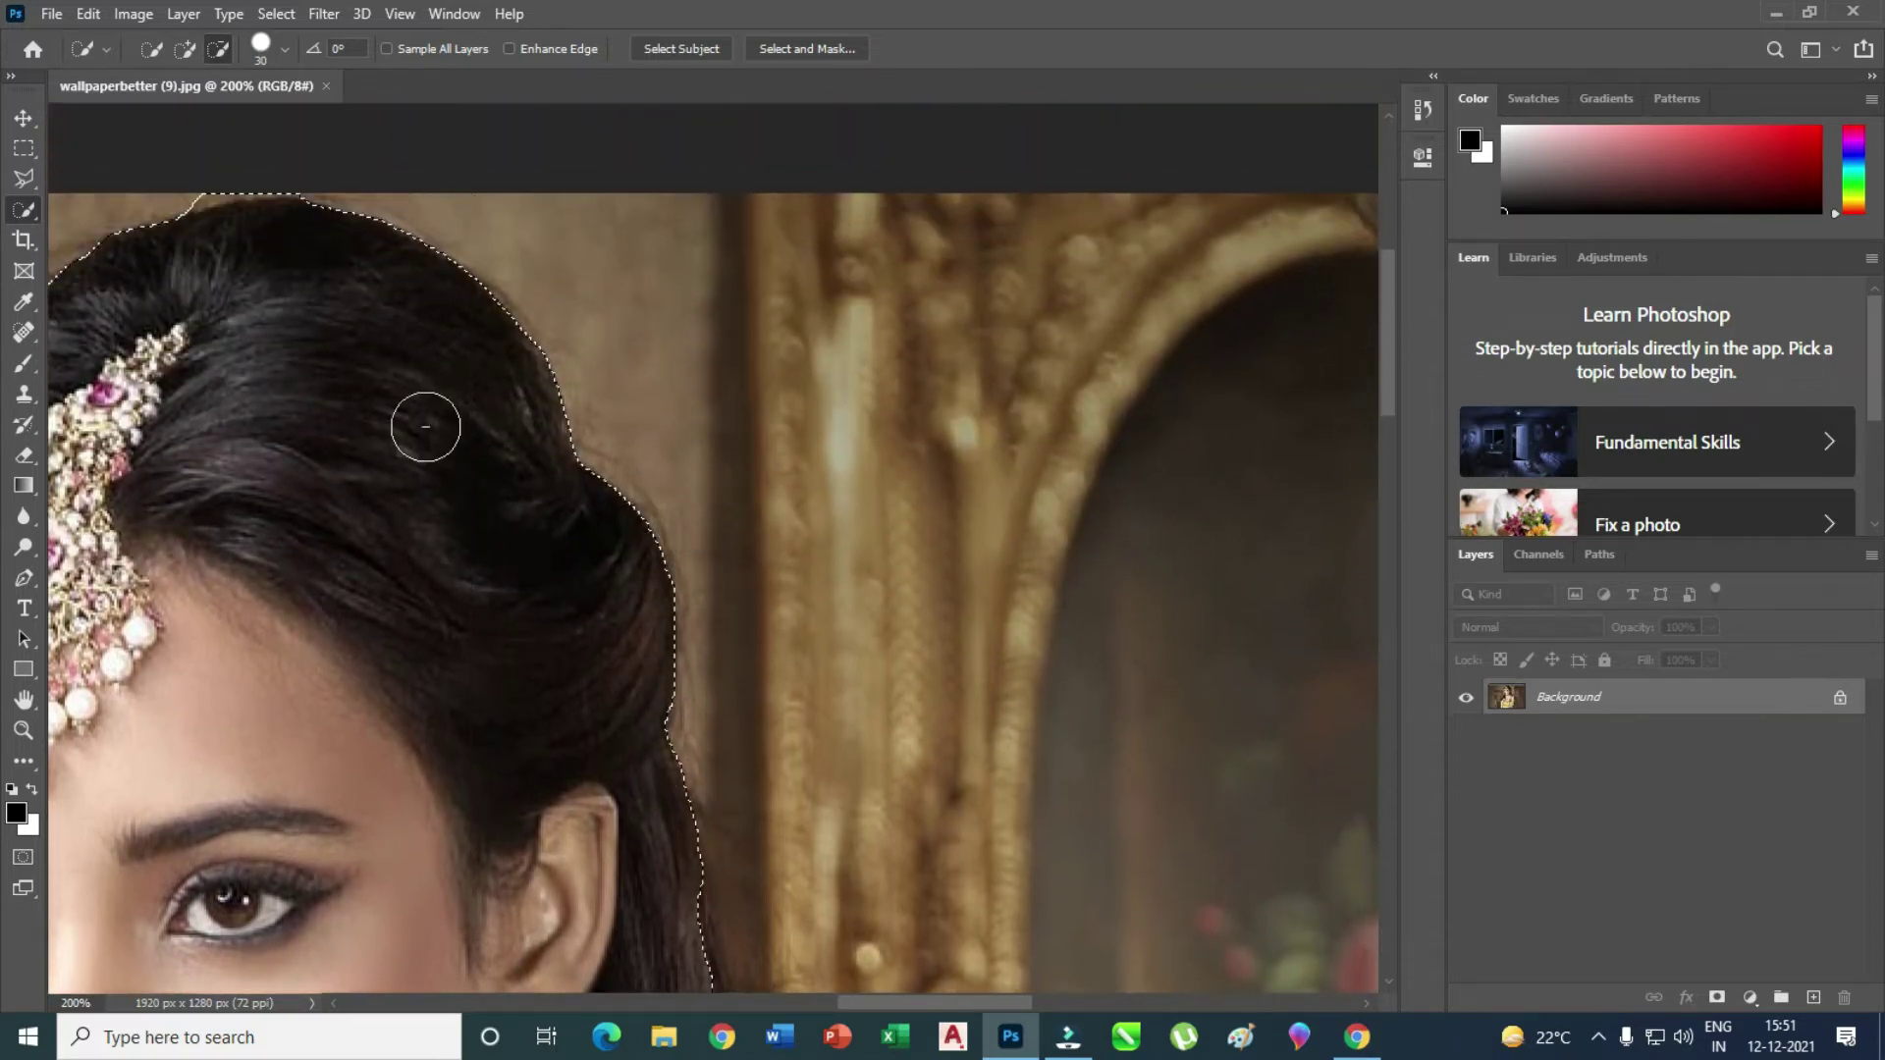
{"action": "left_click_drag", "start_coordinate": [173, 179], "coordinate": [190, 160]}
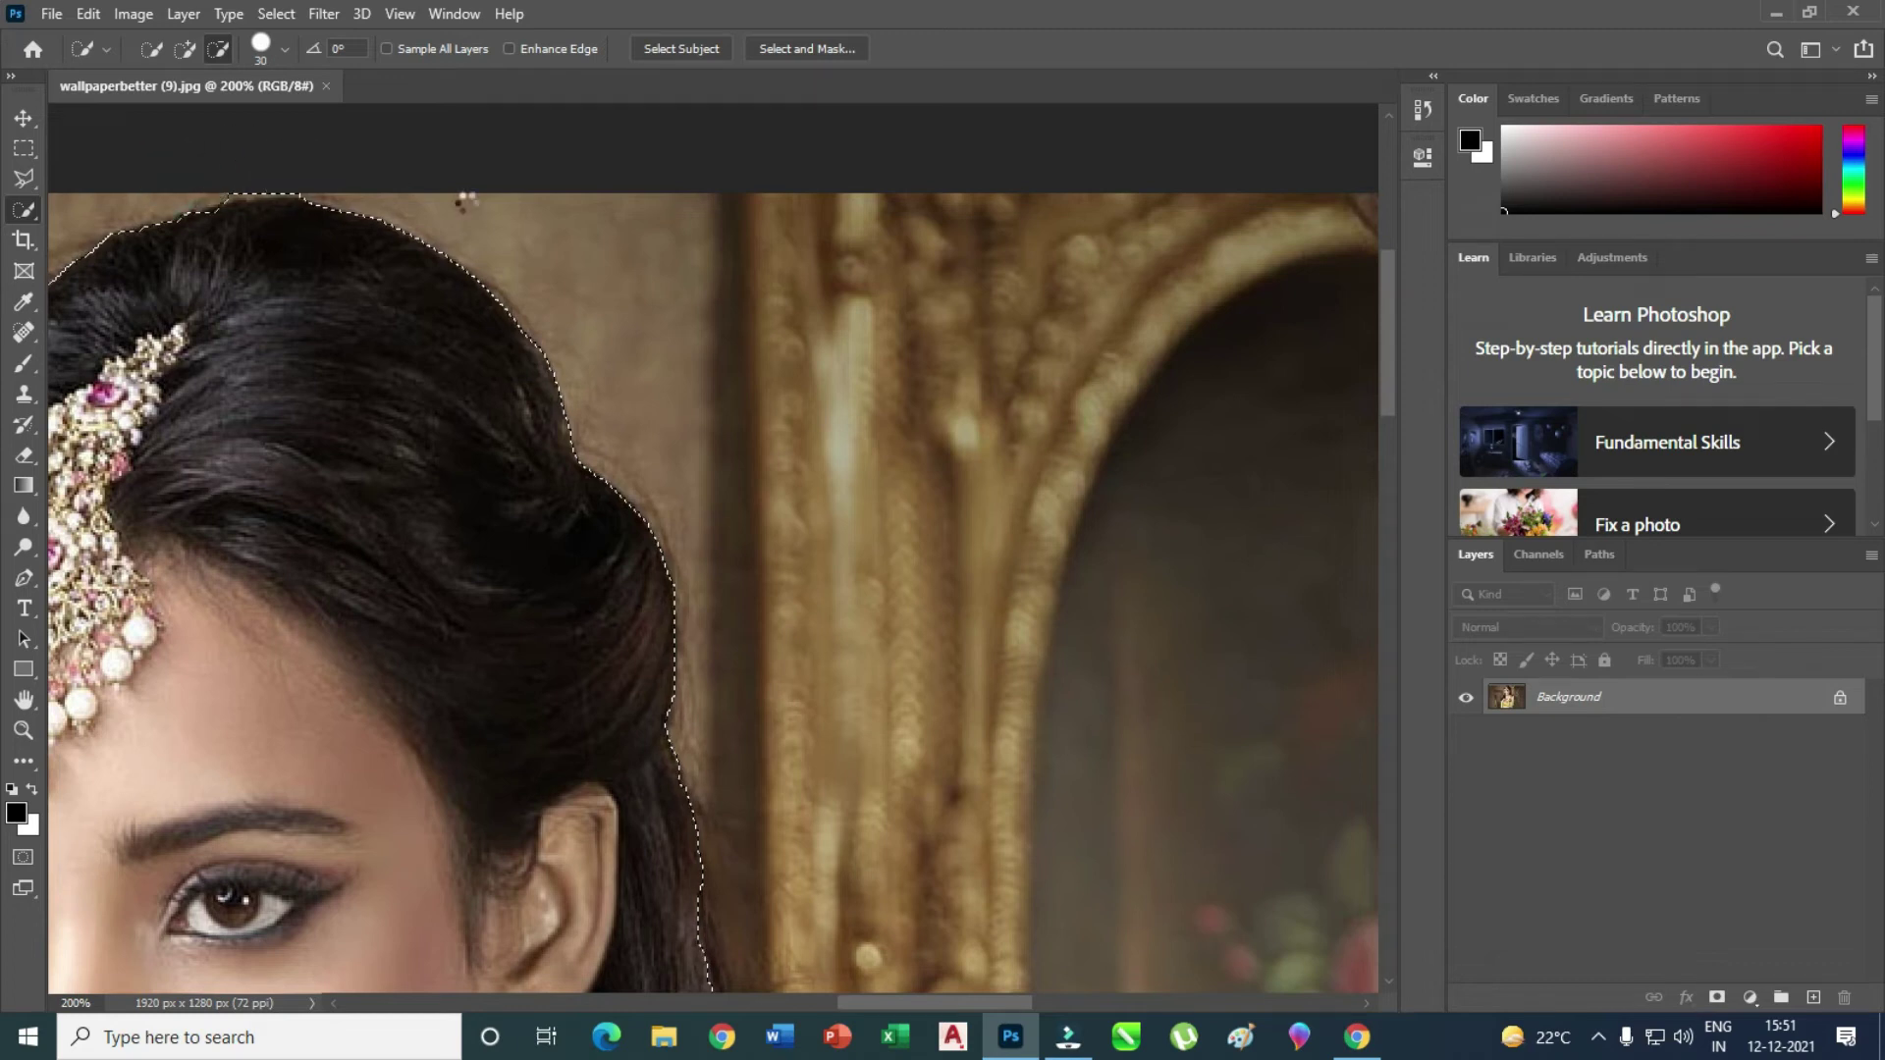
{"action": "scroll", "coordinate": [667, 277], "scroll_direction": "down", "scroll_amount": 2}
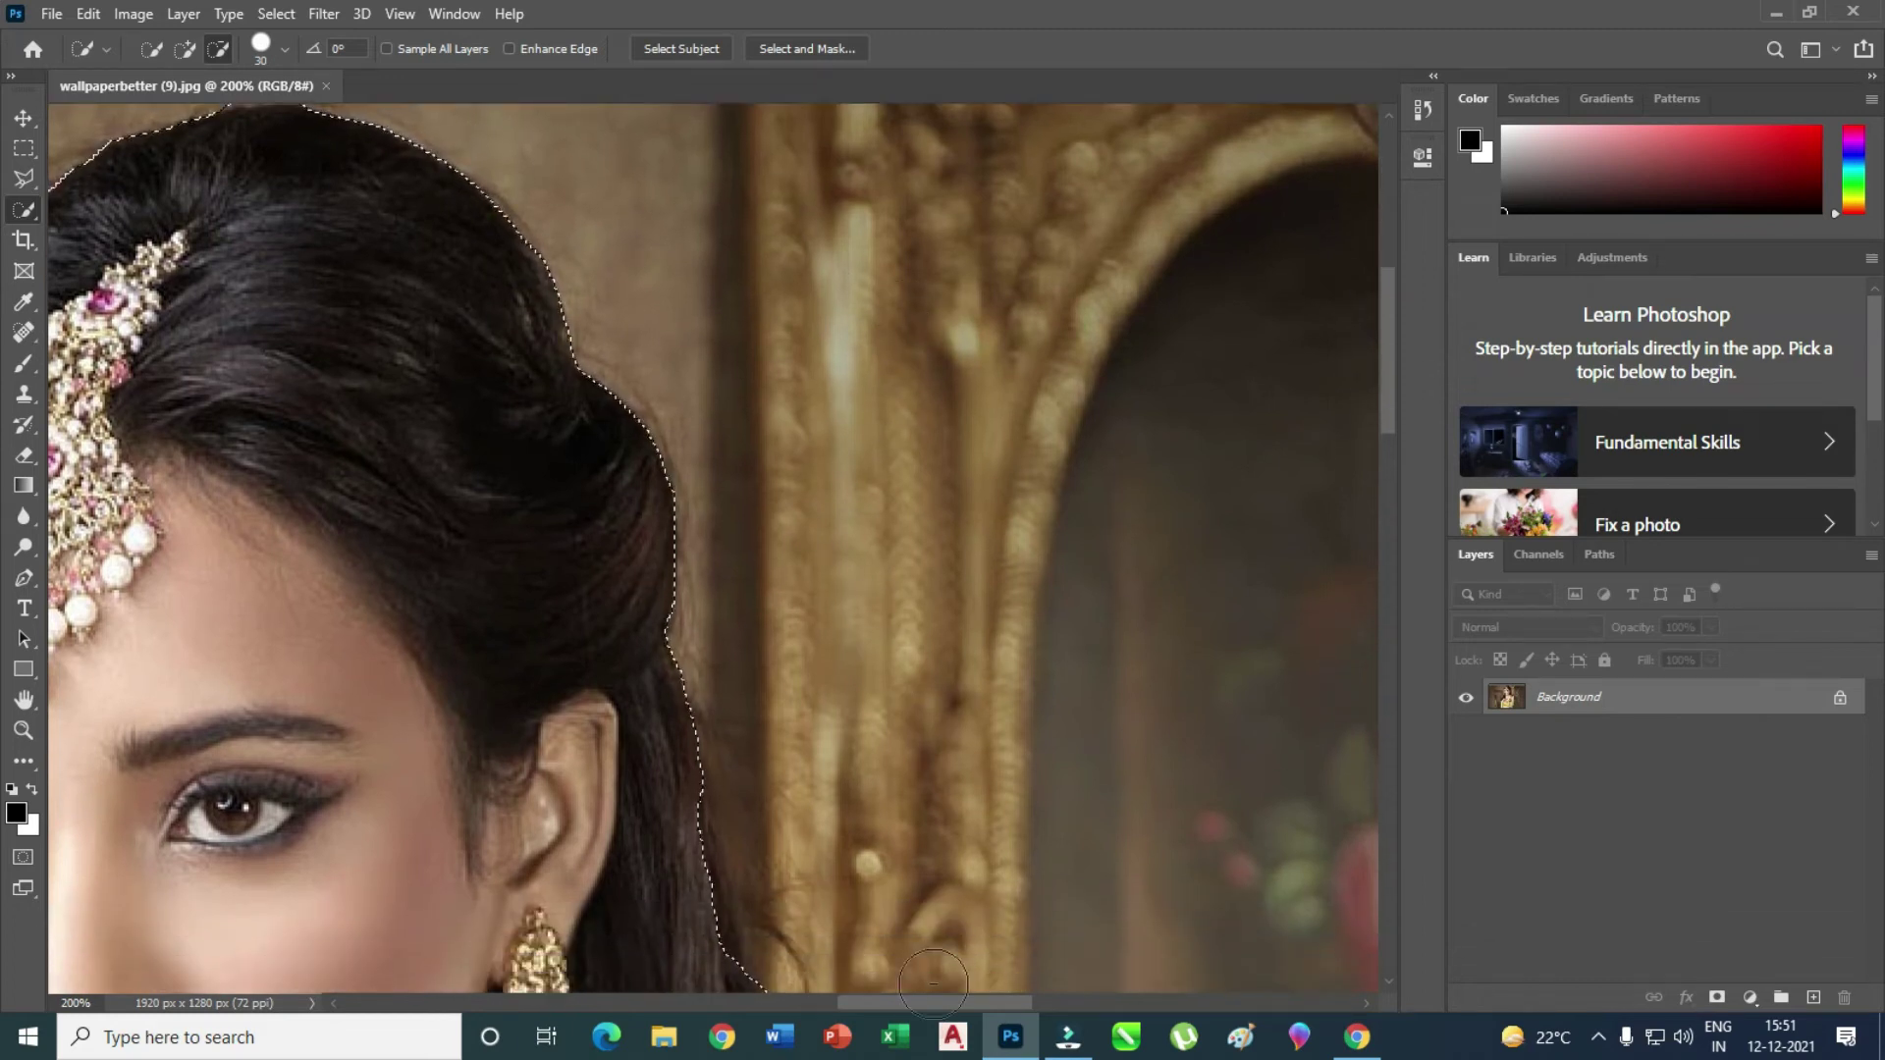
{"action": "left_click_drag", "start_coordinate": [906, 1004], "coordinate": [818, 1014]}
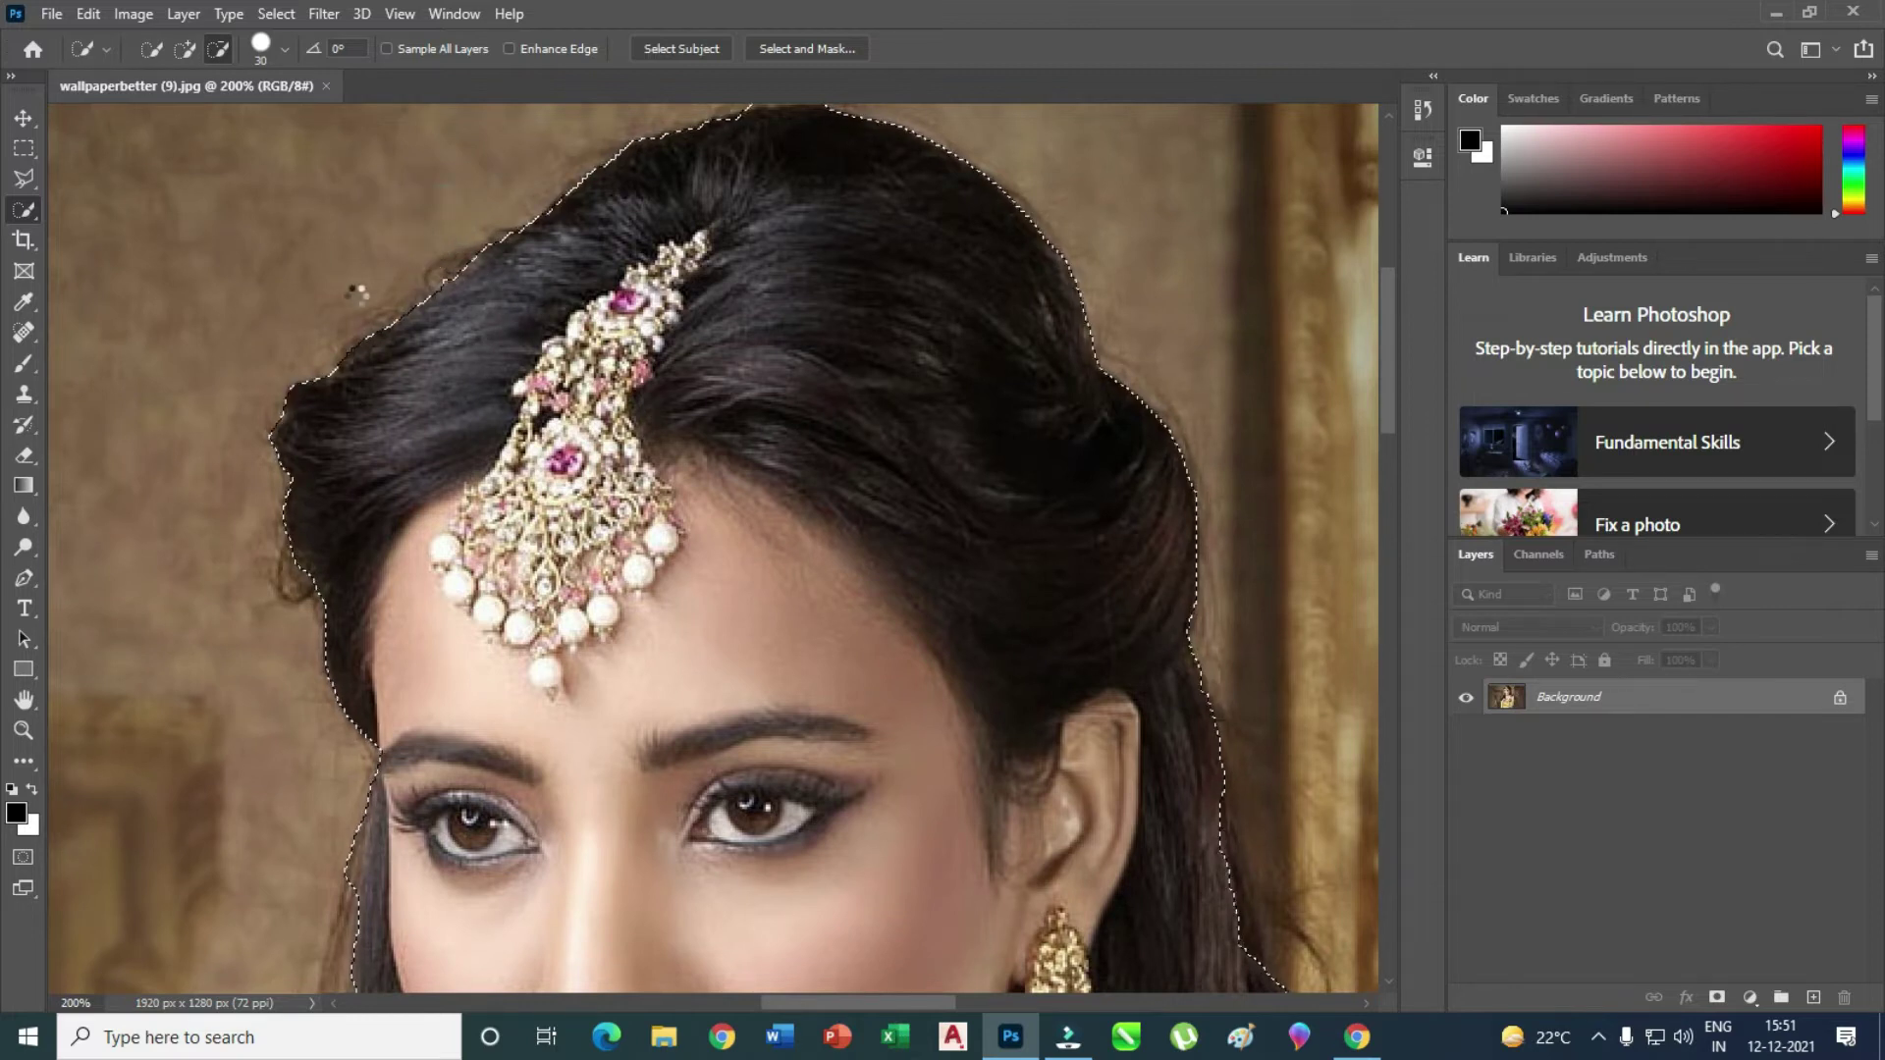
{"action": "scroll", "coordinate": [416, 420], "scroll_direction": "down", "scroll_amount": 2}
{"action": "scroll", "coordinate": [416, 420], "scroll_direction": "down", "scroll_amount": 2}
{"action": "scroll", "coordinate": [373, 373], "scroll_direction": "down", "scroll_amount": 1}
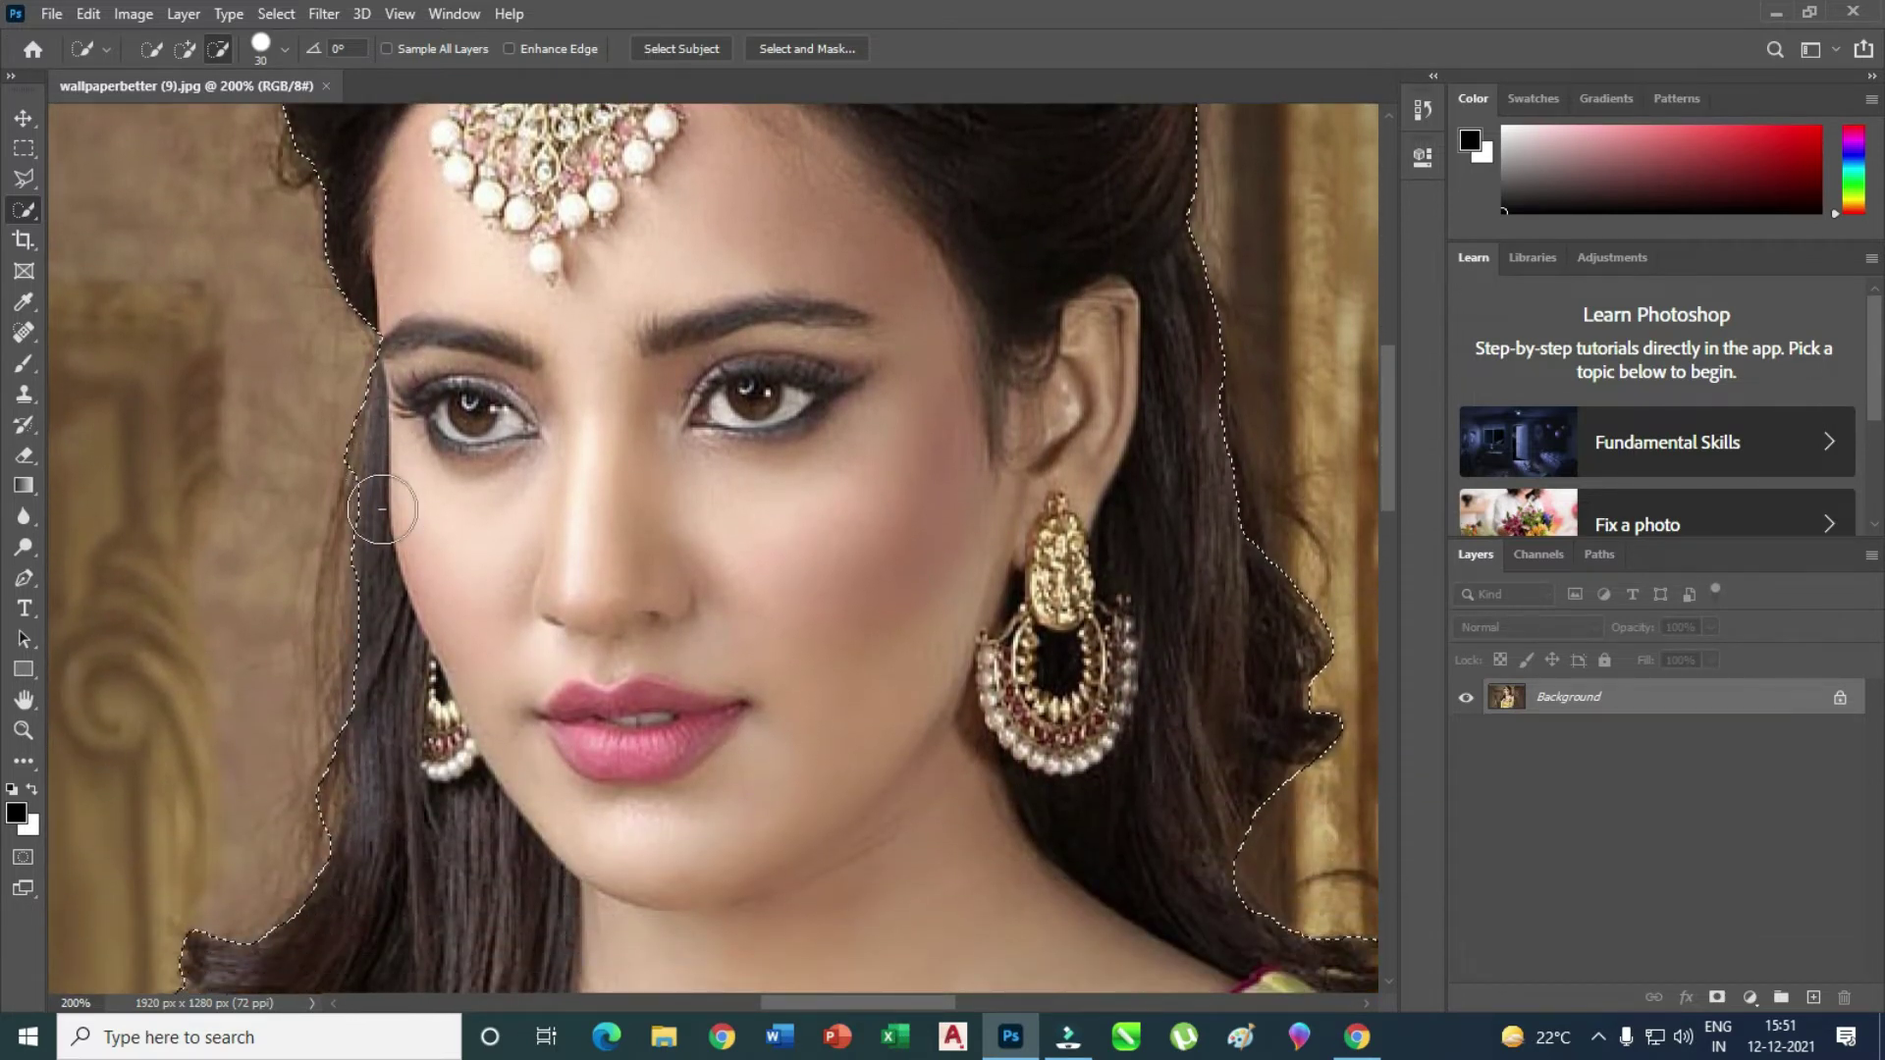
{"action": "scroll", "coordinate": [334, 324], "scroll_direction": "down", "scroll_amount": 1}
{"action": "left_click_drag", "start_coordinate": [325, 299], "coordinate": [231, 448]}
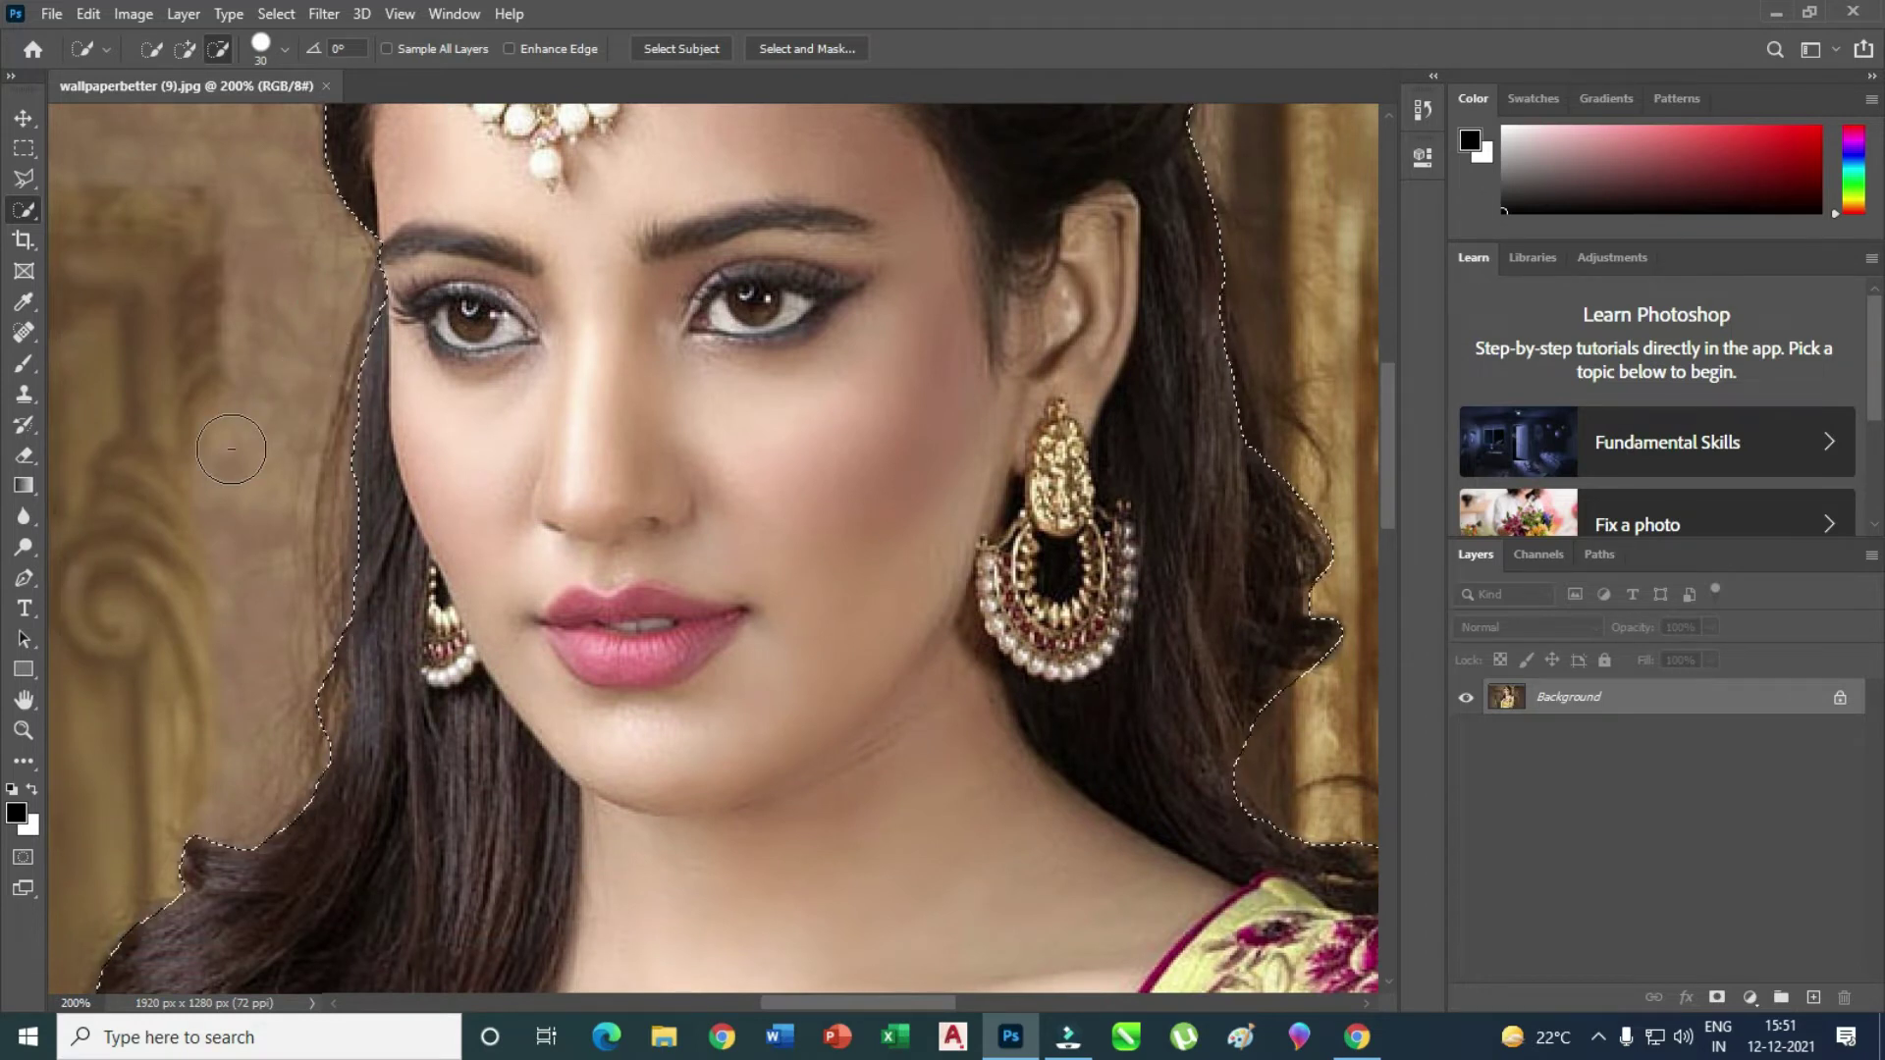
- Trim background beside the hair and add the hair beside the face, smoothing the edge
{"action": "left_click", "coordinate": [185, 49]}
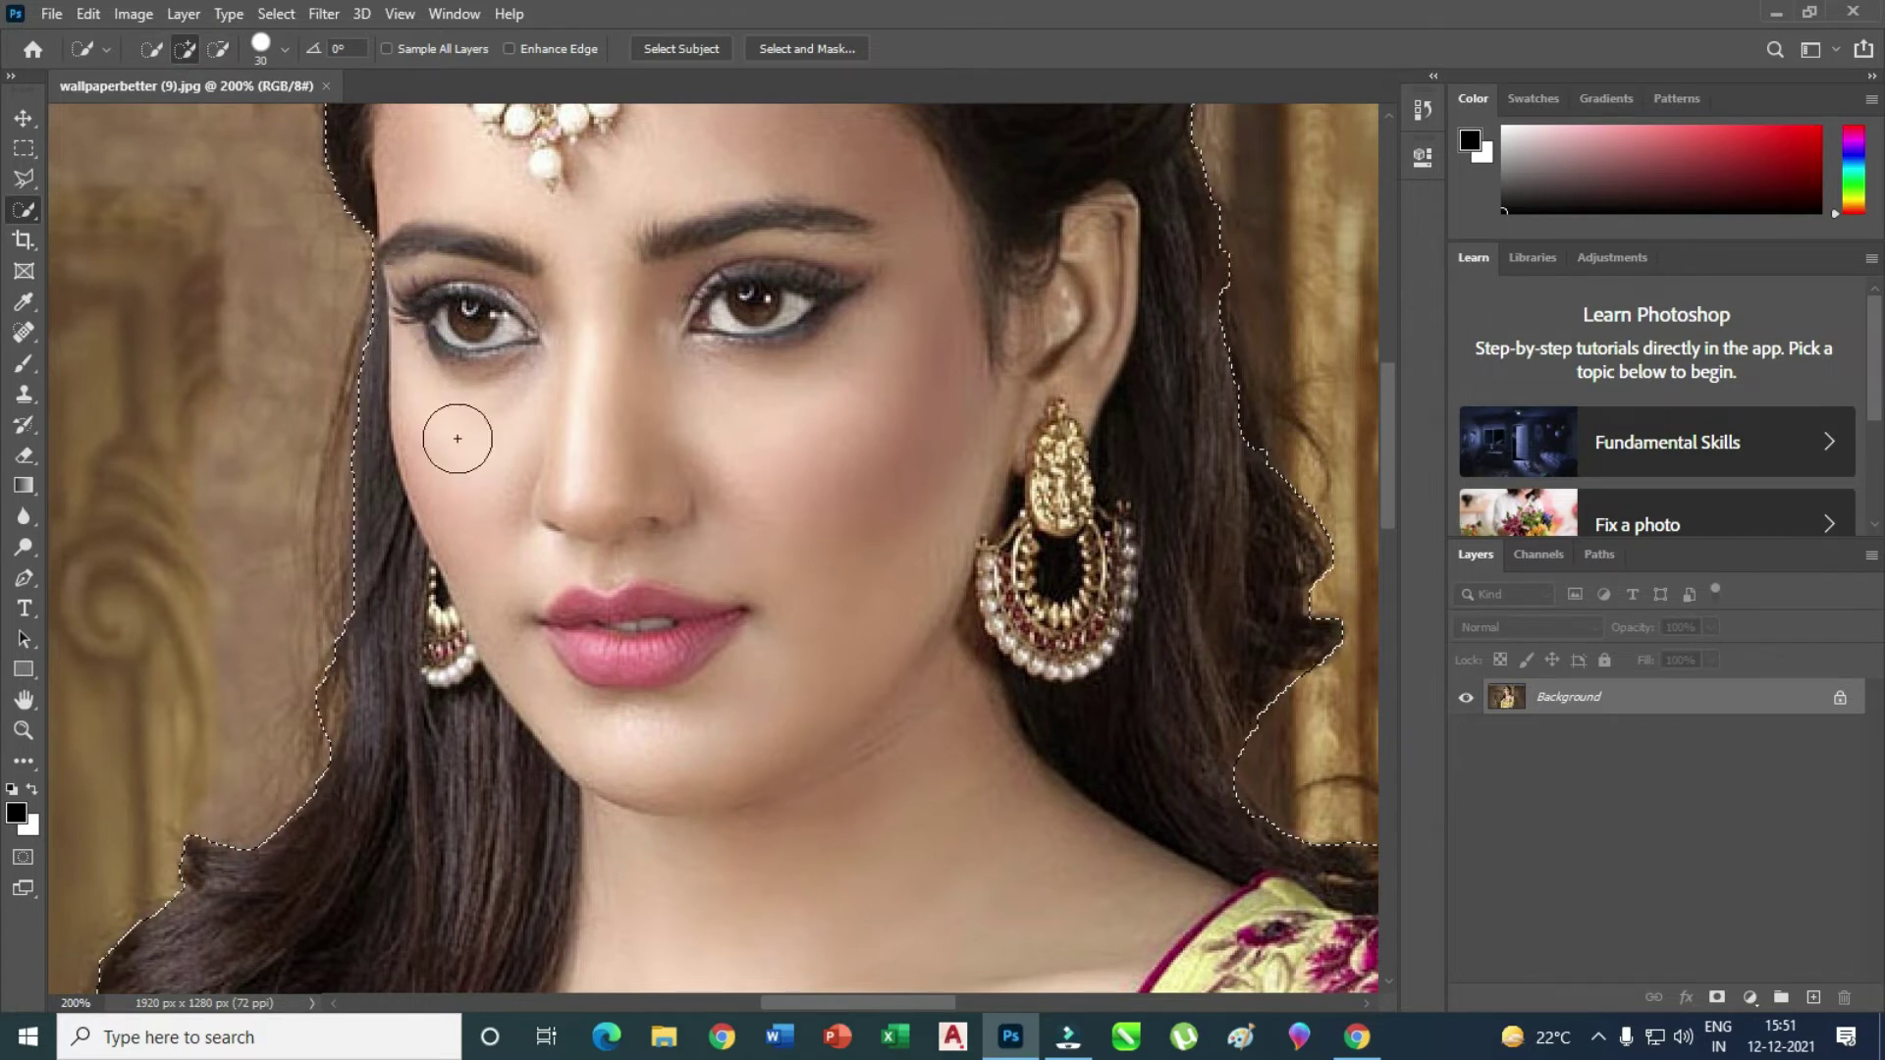
{"action": "scroll", "coordinate": [451, 393], "scroll_direction": "down", "scroll_amount": 3}
{"action": "scroll", "coordinate": [449, 345], "scroll_direction": "down", "scroll_amount": 4}
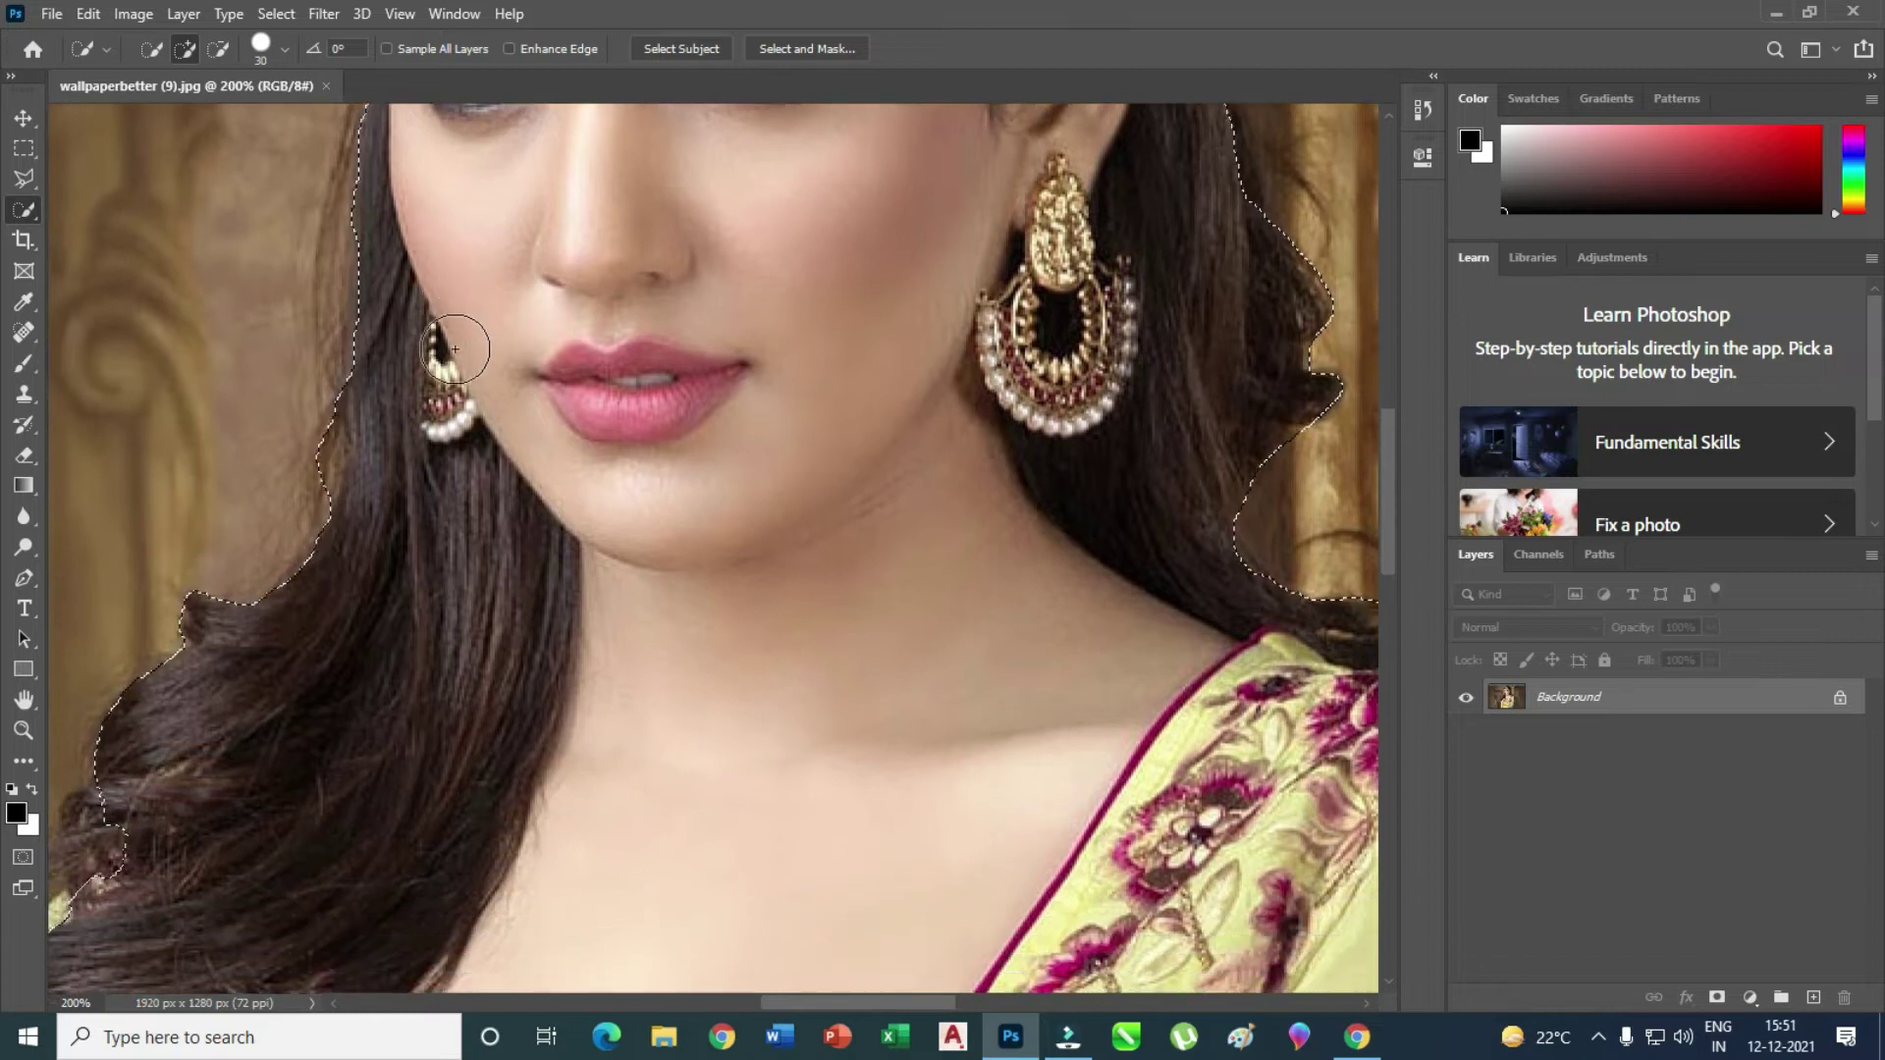
{"action": "left_click", "coordinate": [220, 48]}
{"action": "left_click_drag", "start_coordinate": [294, 294], "coordinate": [294, 373]}
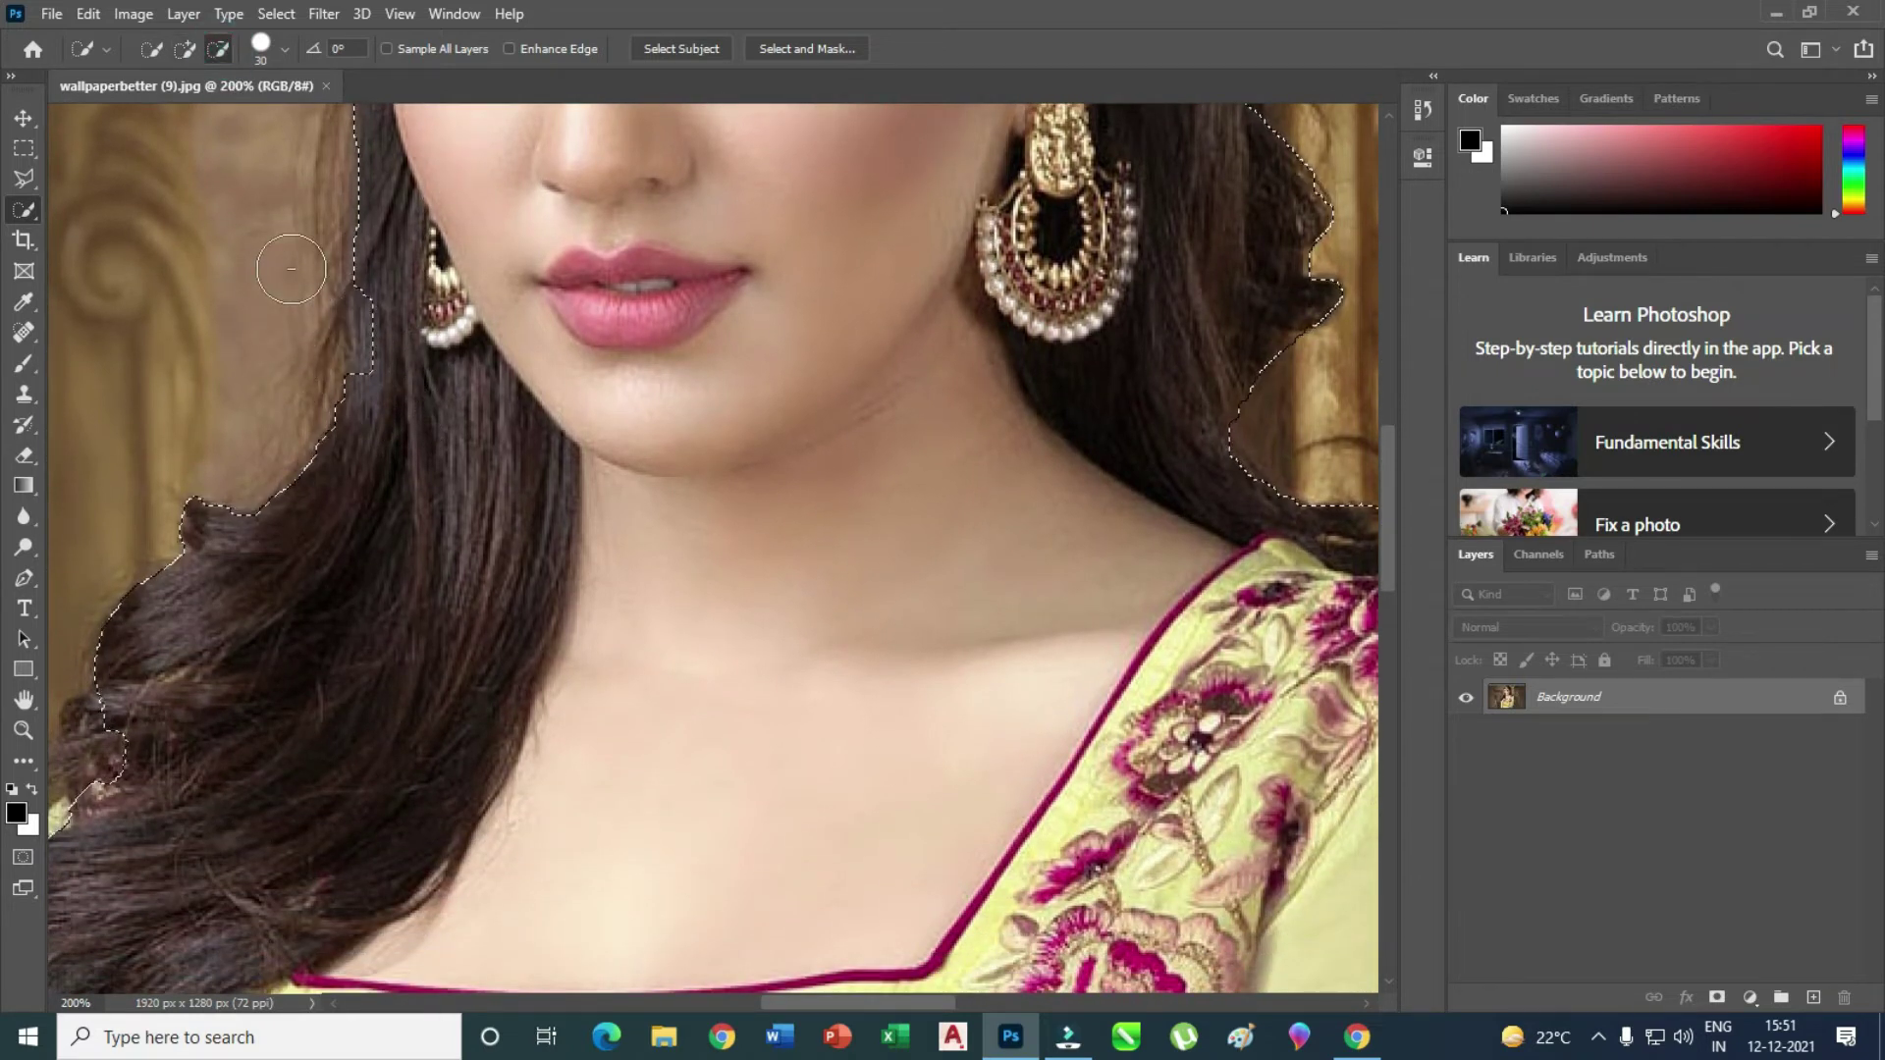
{"action": "left_click", "coordinate": [185, 48]}
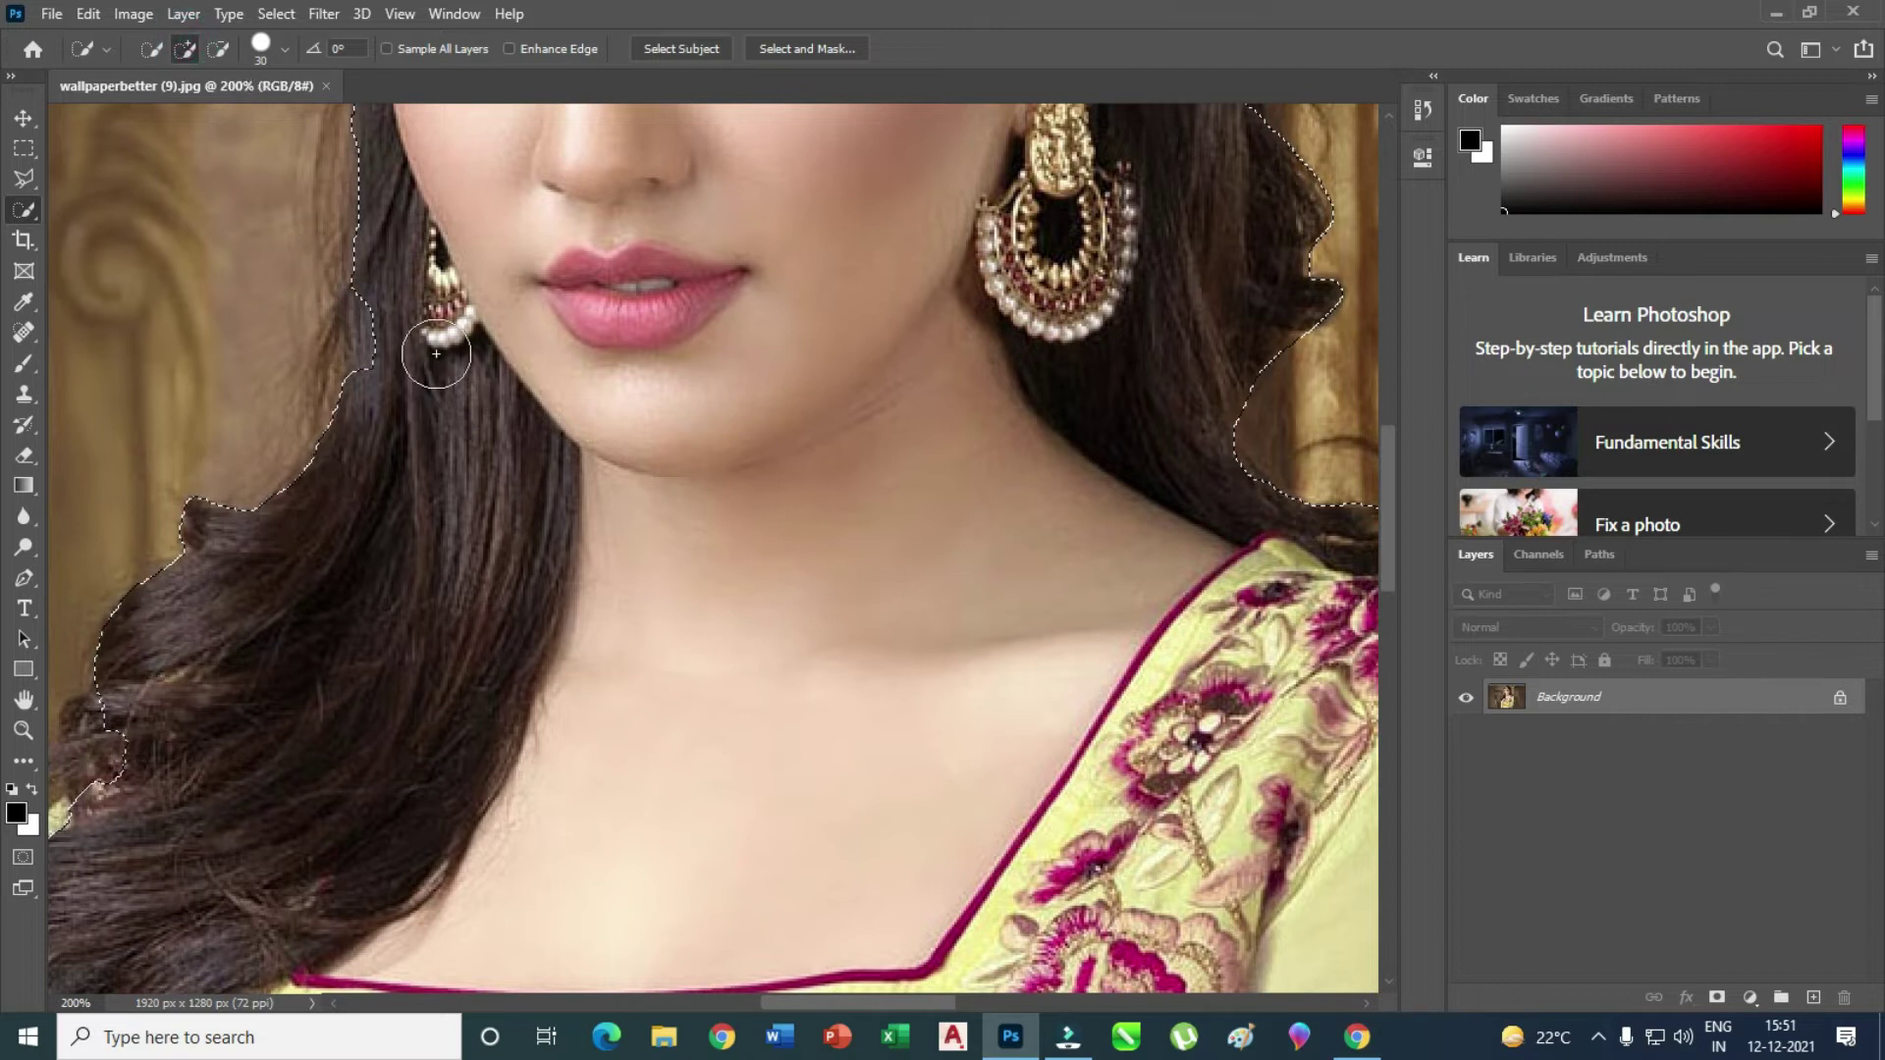
{"action": "left_click_drag", "start_coordinate": [412, 295], "coordinate": [388, 295]}
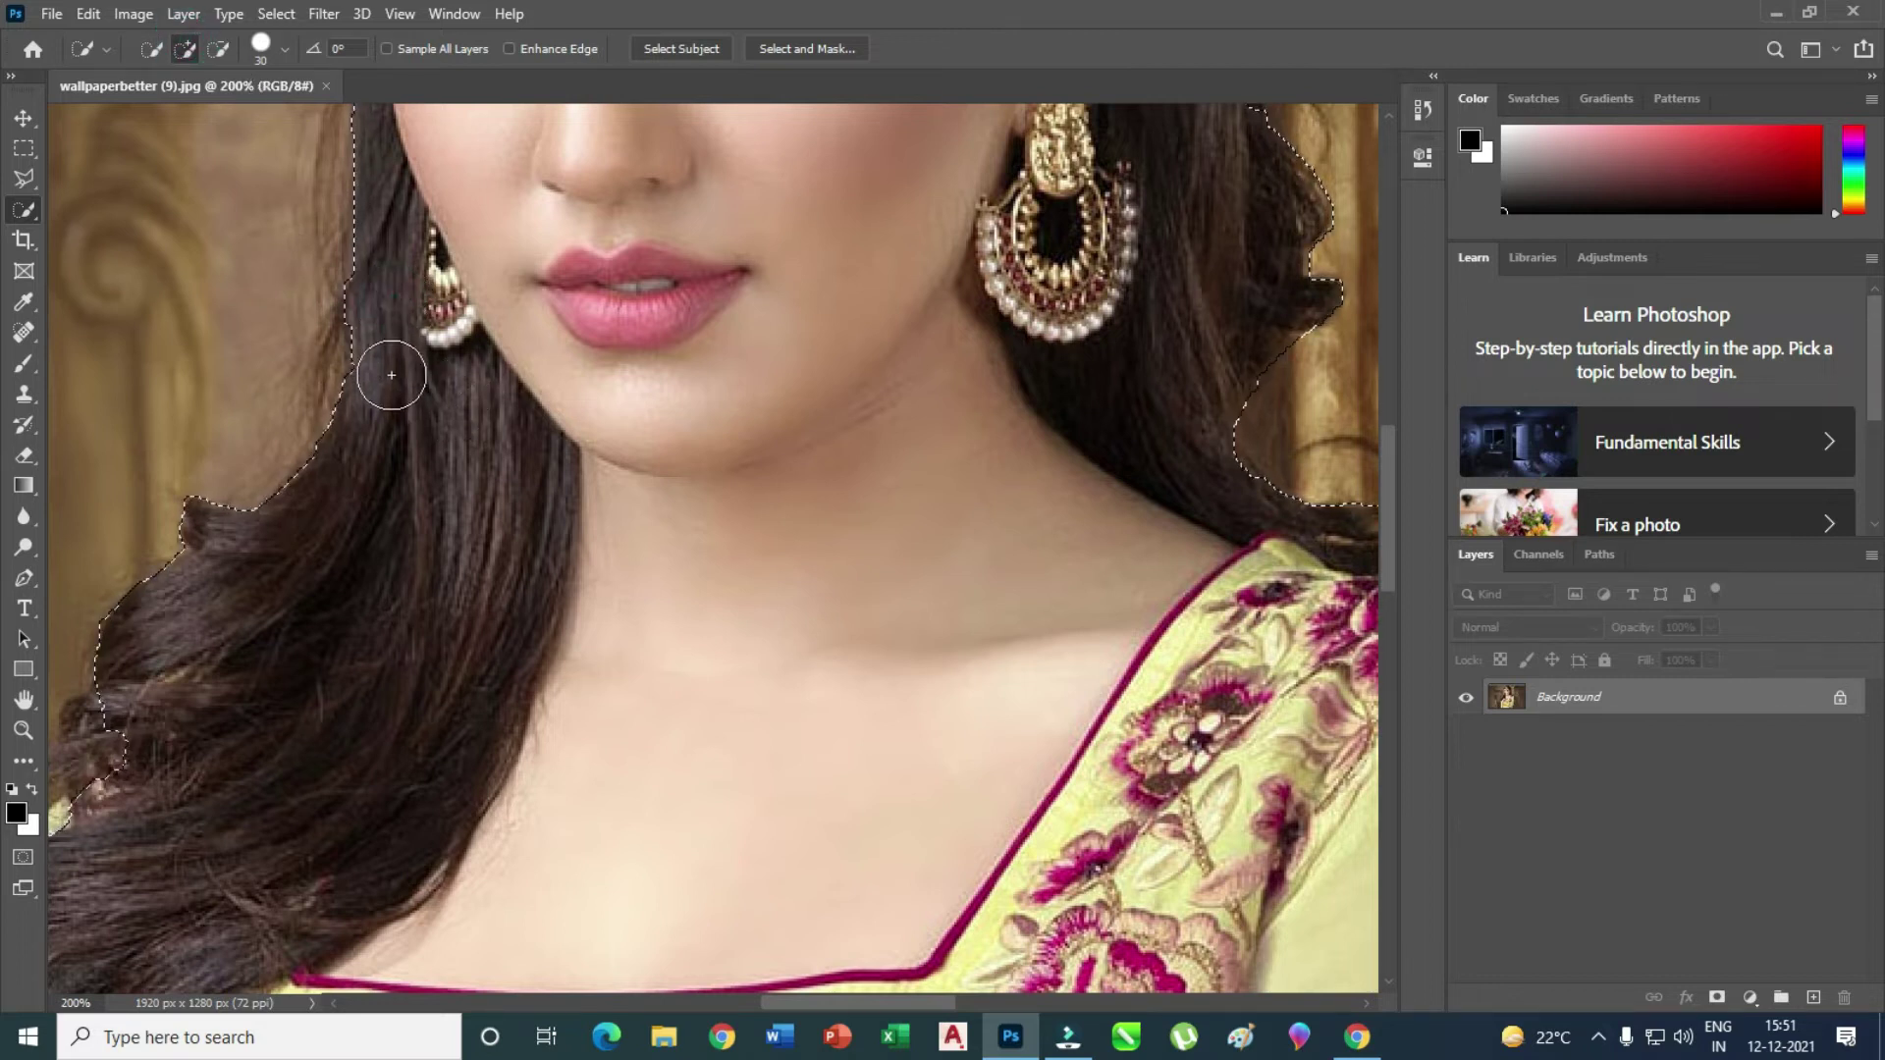
{"action": "left_click_drag", "start_coordinate": [387, 381], "coordinate": [499, 406]}
- Add the lower hair curls and loose stray strands to the selection
{"action": "scroll", "coordinate": [499, 405], "scroll_direction": "down", "scroll_amount": 3}
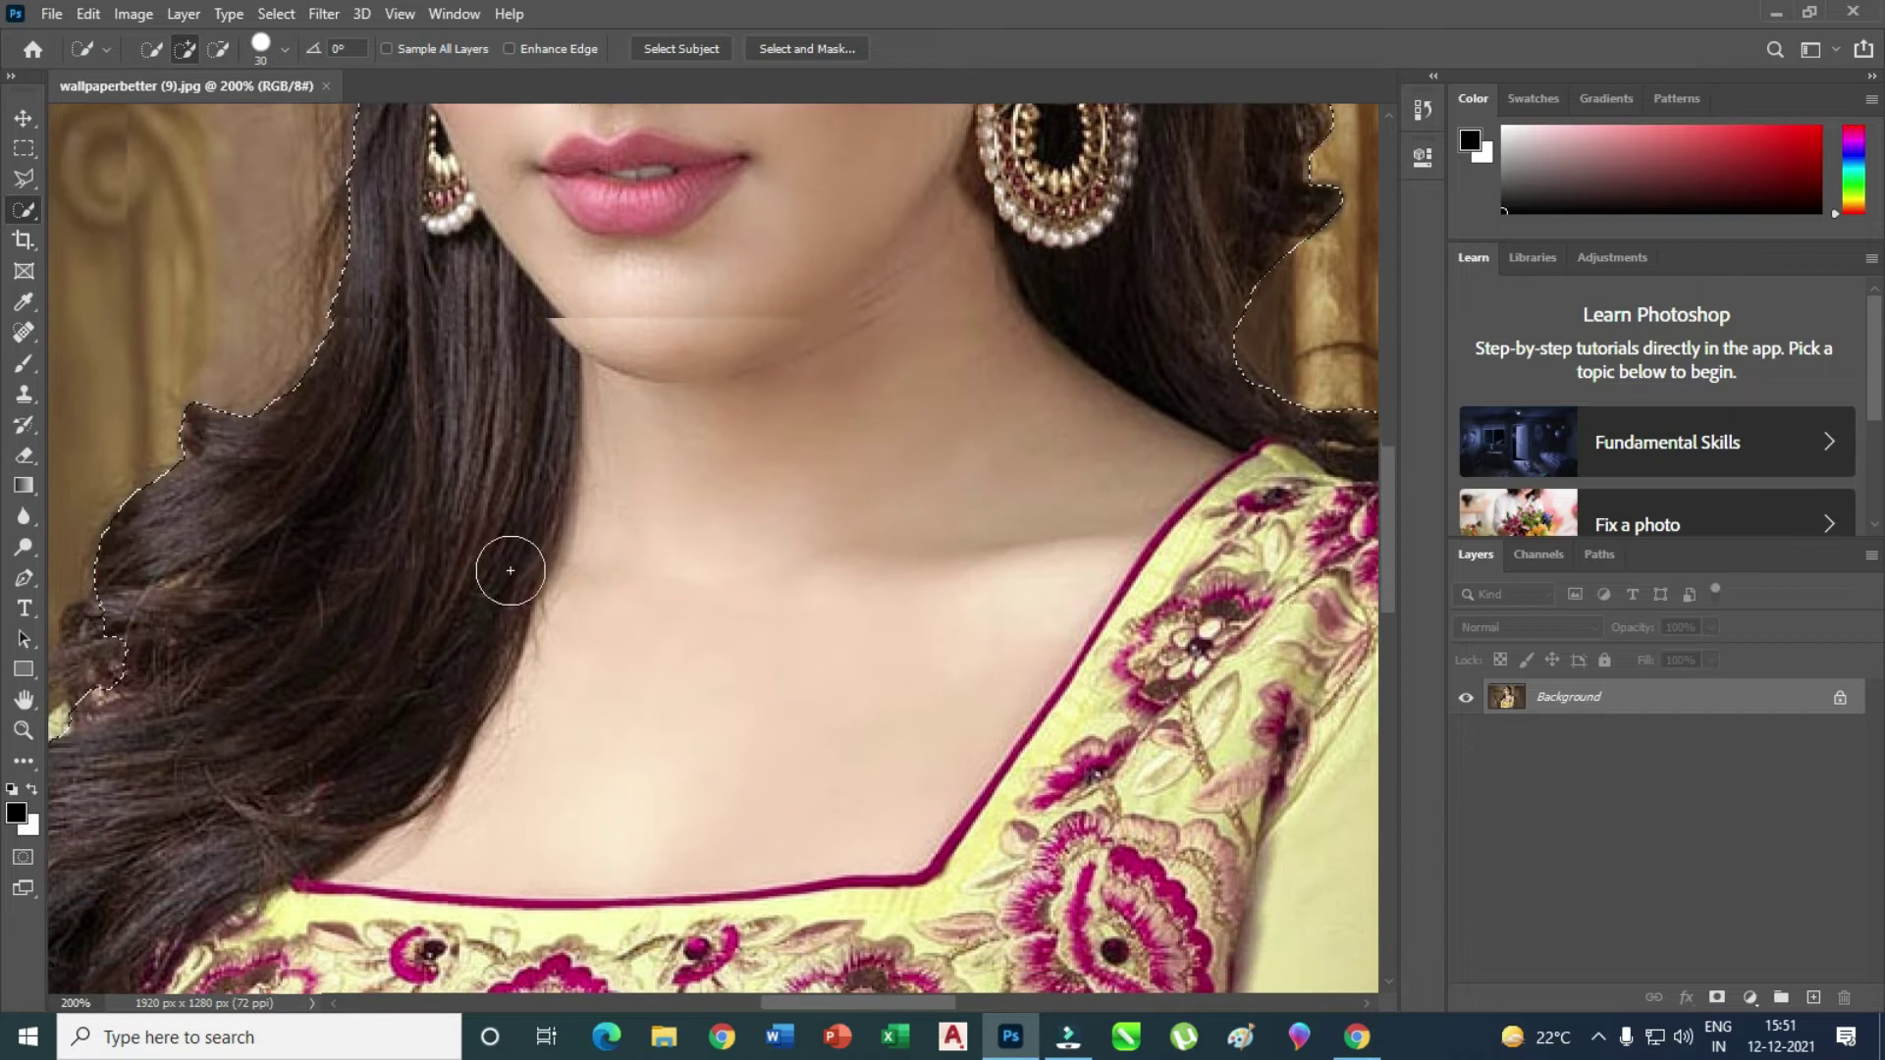
{"action": "scroll", "coordinate": [505, 560], "scroll_direction": "down", "scroll_amount": 2}
{"action": "left_click_drag", "start_coordinate": [904, 1004], "coordinate": [850, 999]}
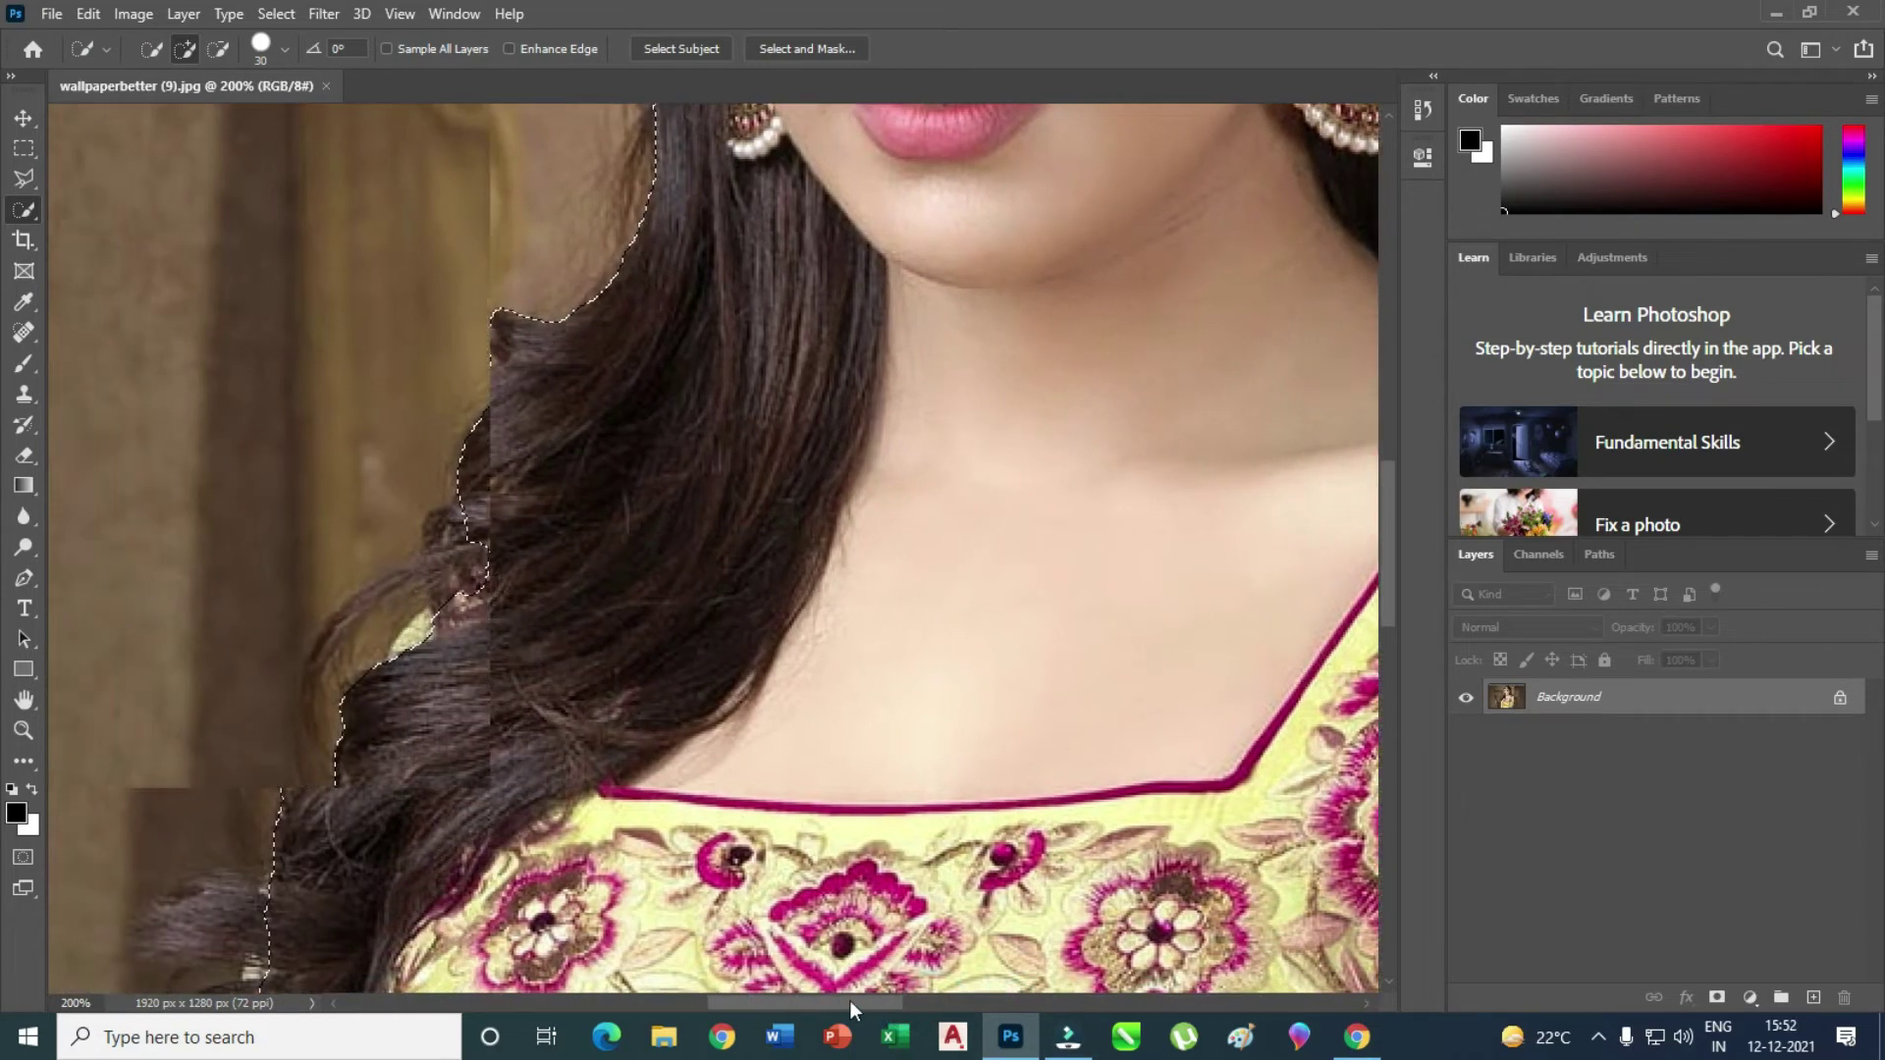
{"action": "mouse_move", "coordinate": [521, 547]}
{"action": "left_mouse_down"}
{"action": "mouse_move", "coordinate": [476, 534]}
{"action": "mouse_move", "coordinate": [467, 638]}
{"action": "left_mouse_up"}
{"action": "left_click", "coordinate": [438, 640]}
{"action": "left_click", "coordinate": [442, 652]}
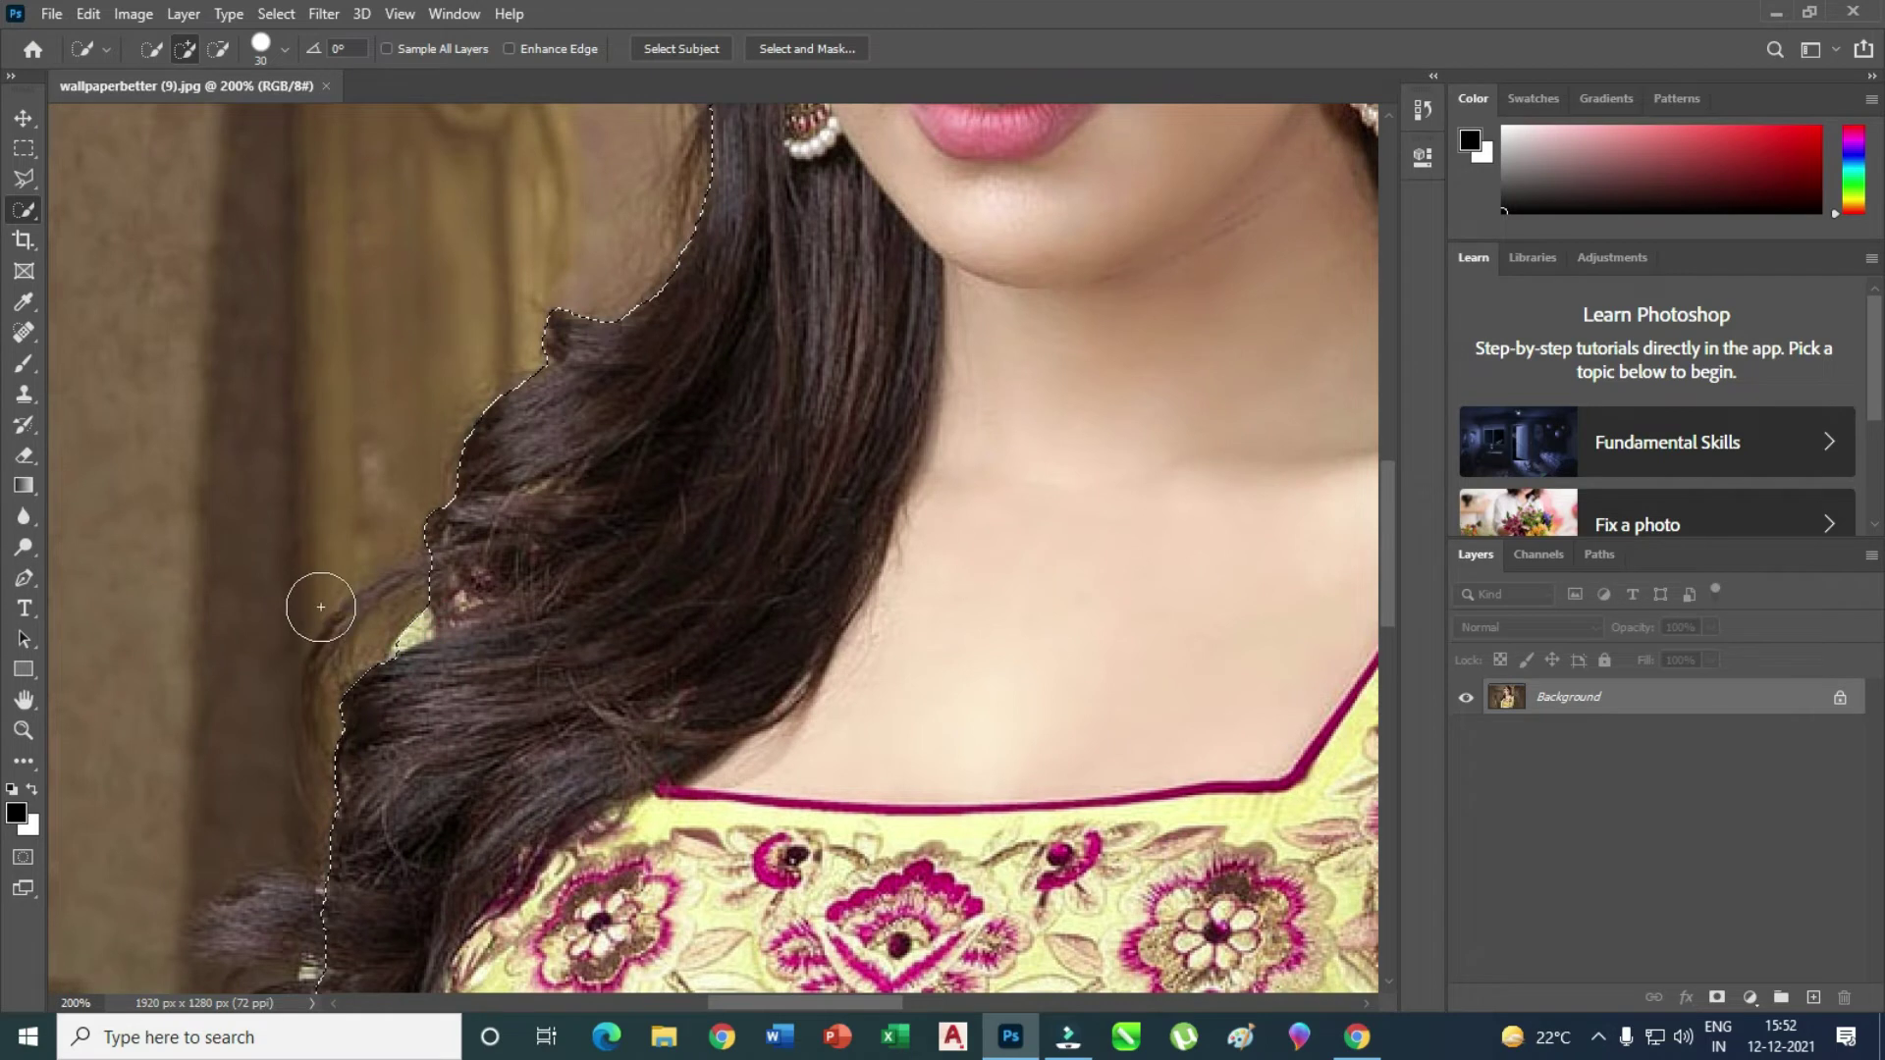
{"action": "scroll", "coordinate": [403, 481], "scroll_direction": "down", "scroll_amount": 3}
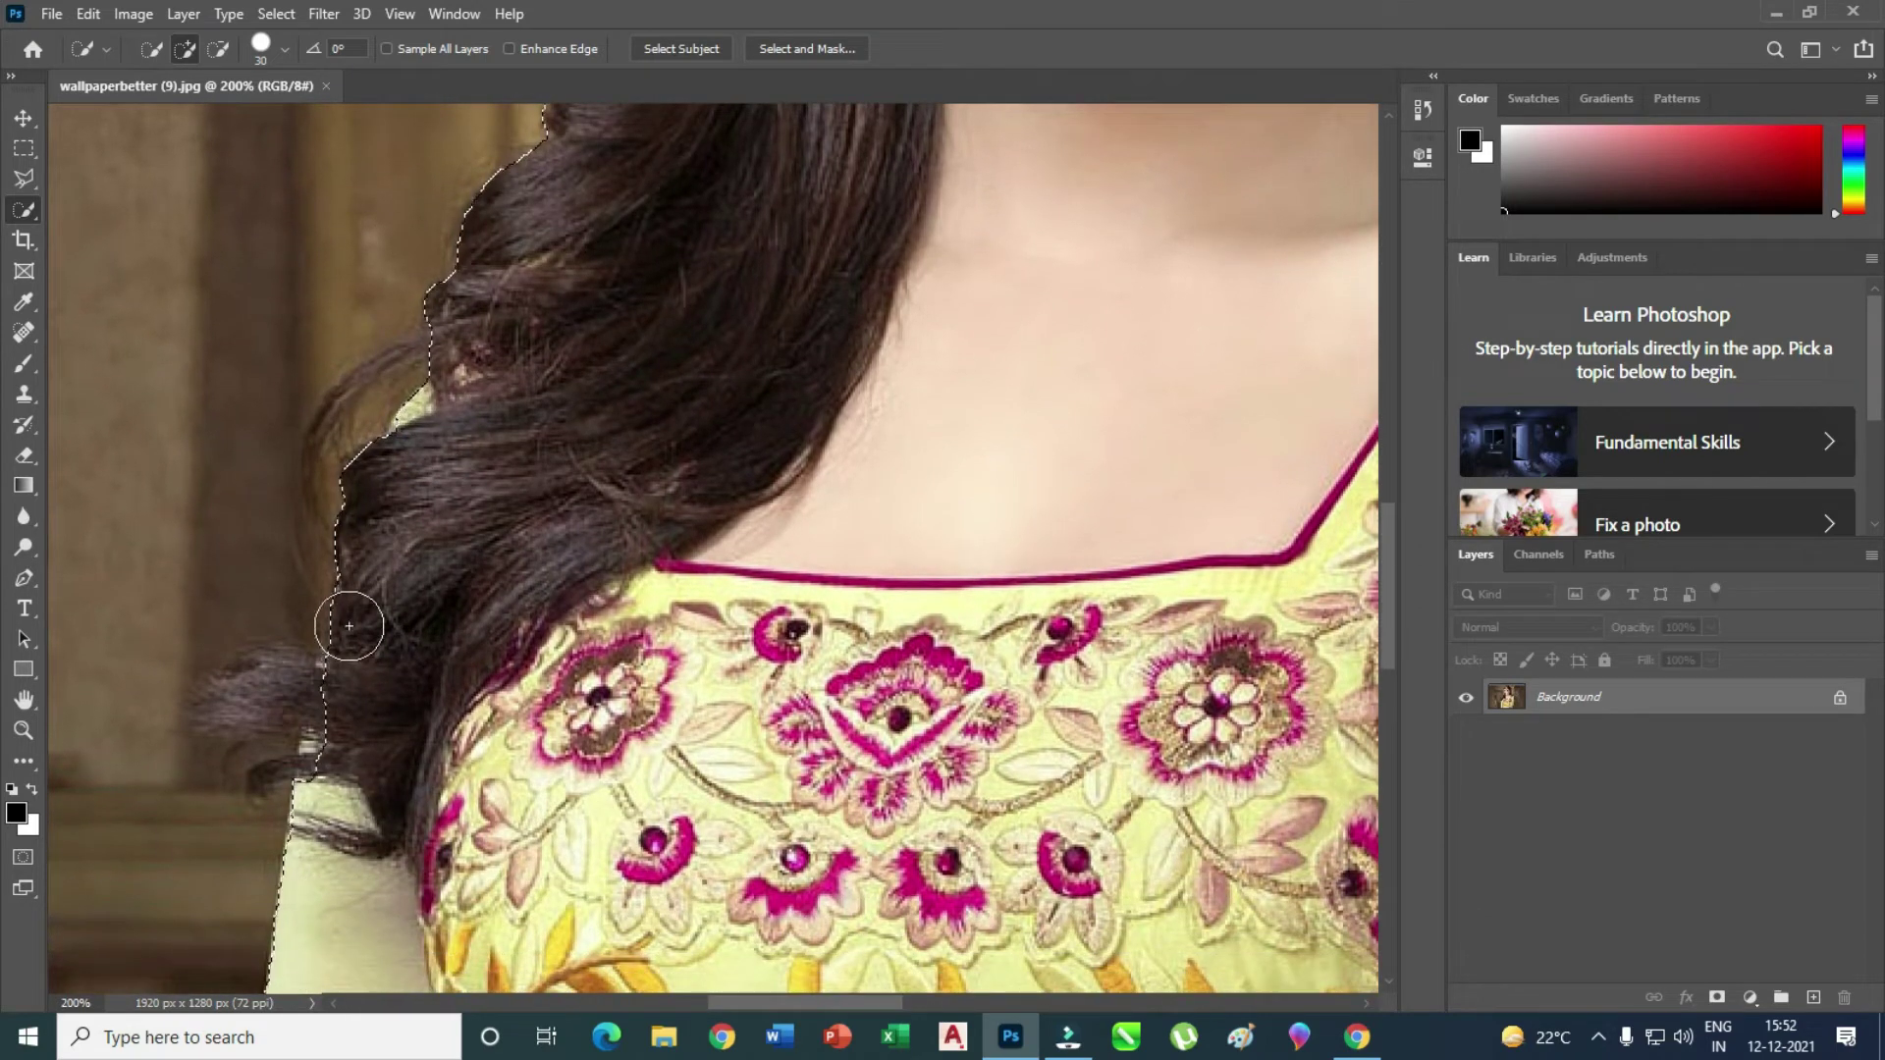
{"action": "left_click", "coordinate": [346, 724]}
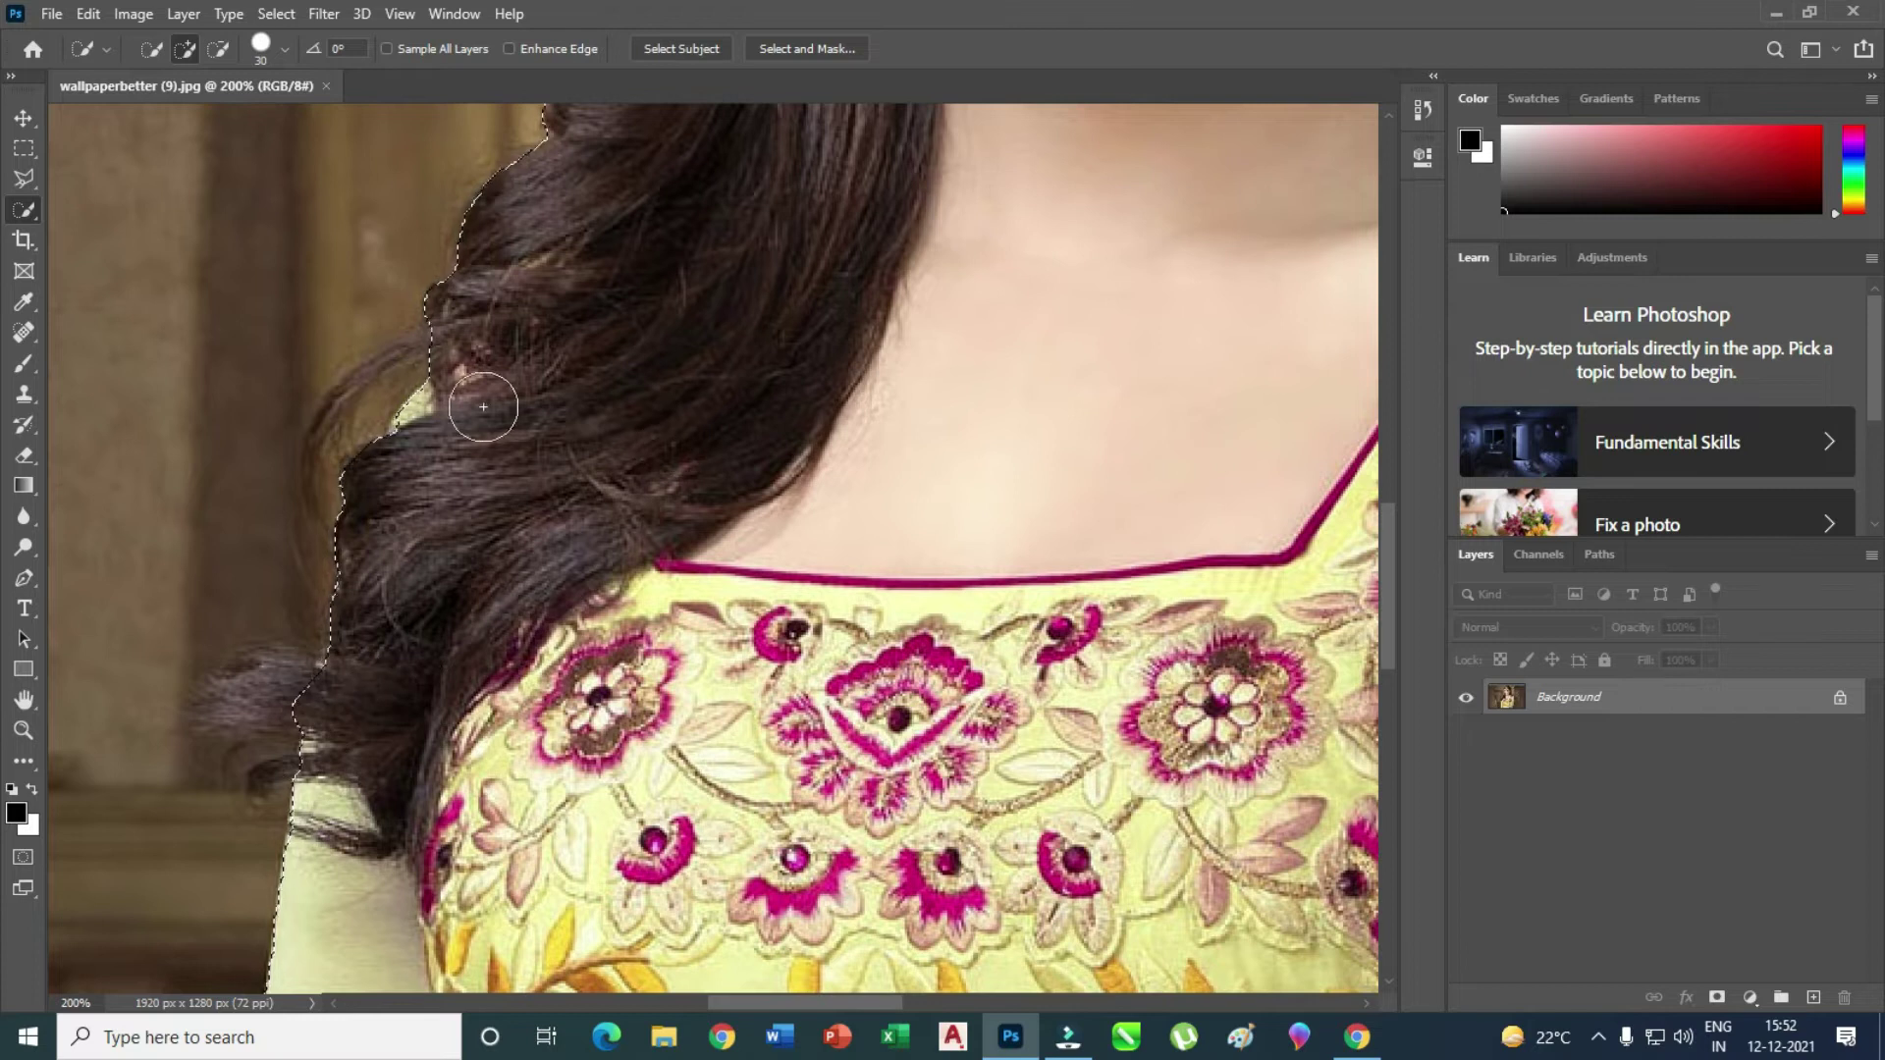
{"action": "left_click", "coordinate": [23, 730]}
{"action": "right_click", "coordinate": [603, 478]}
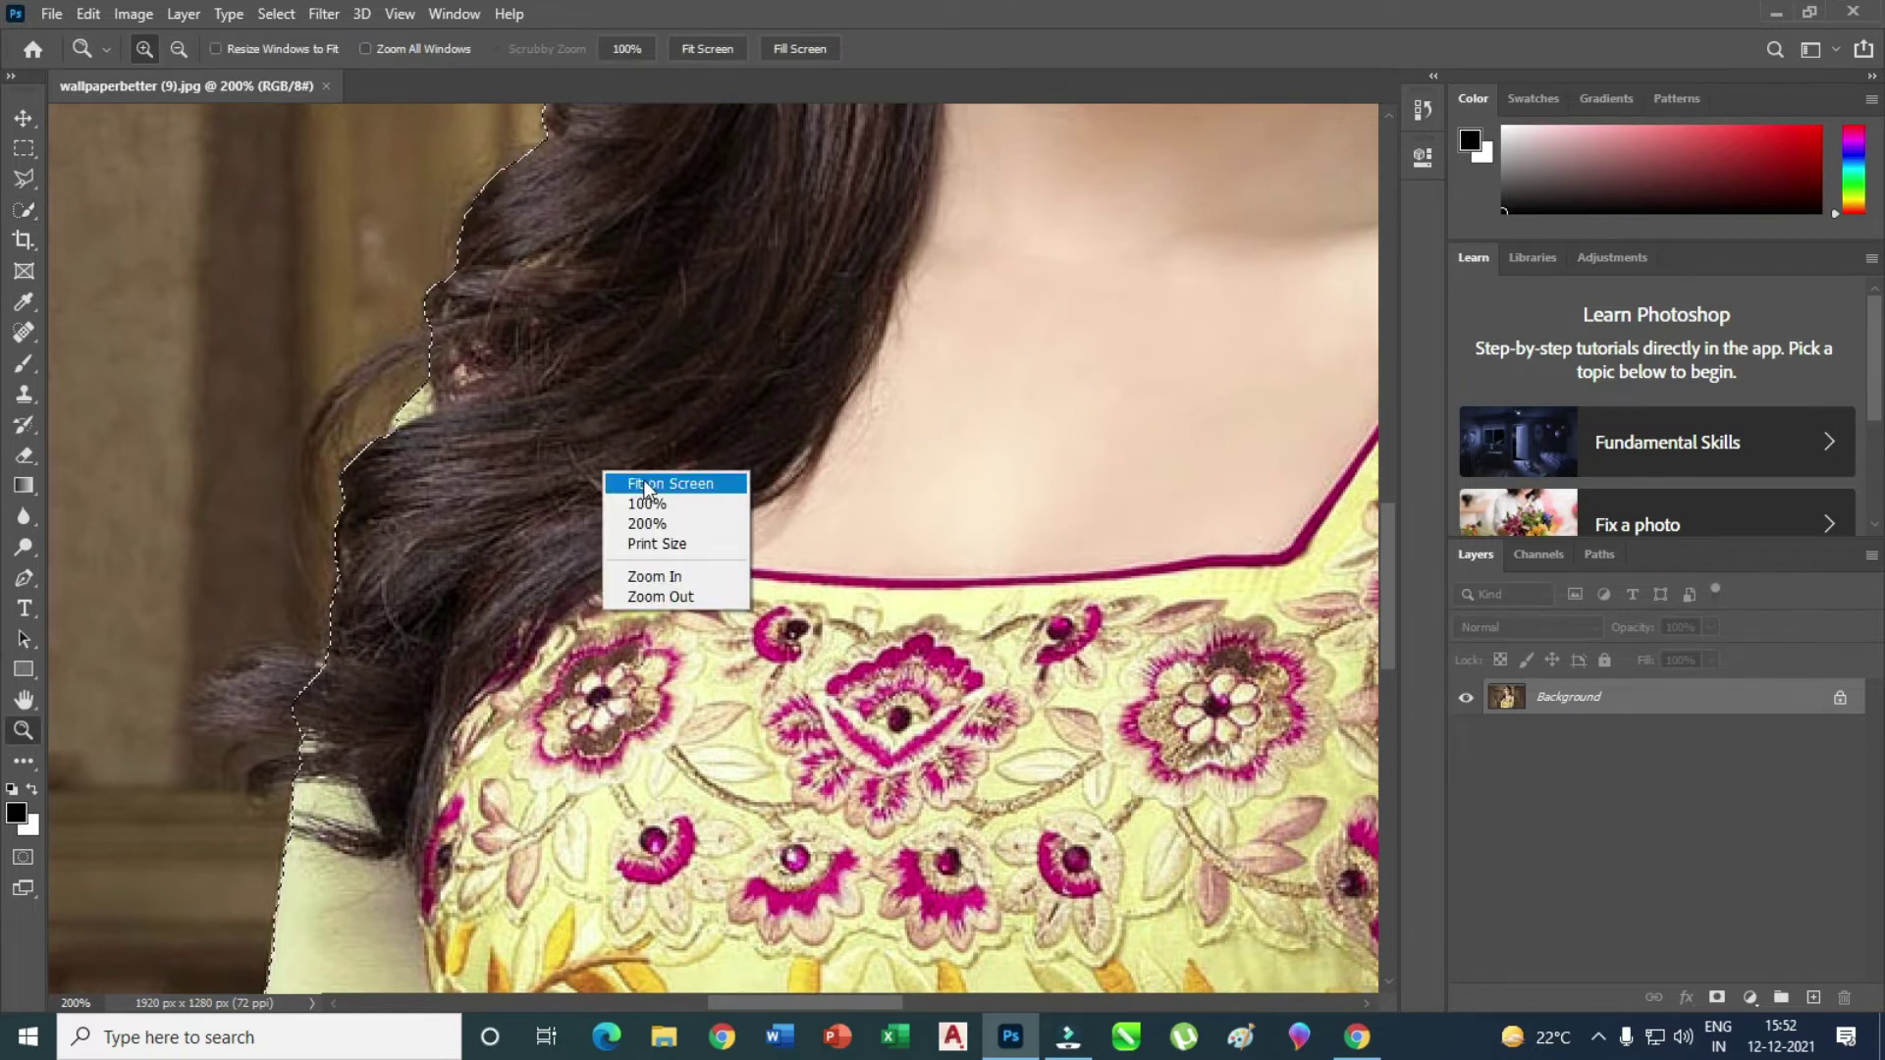
{"action": "left_click", "coordinate": [644, 480]}
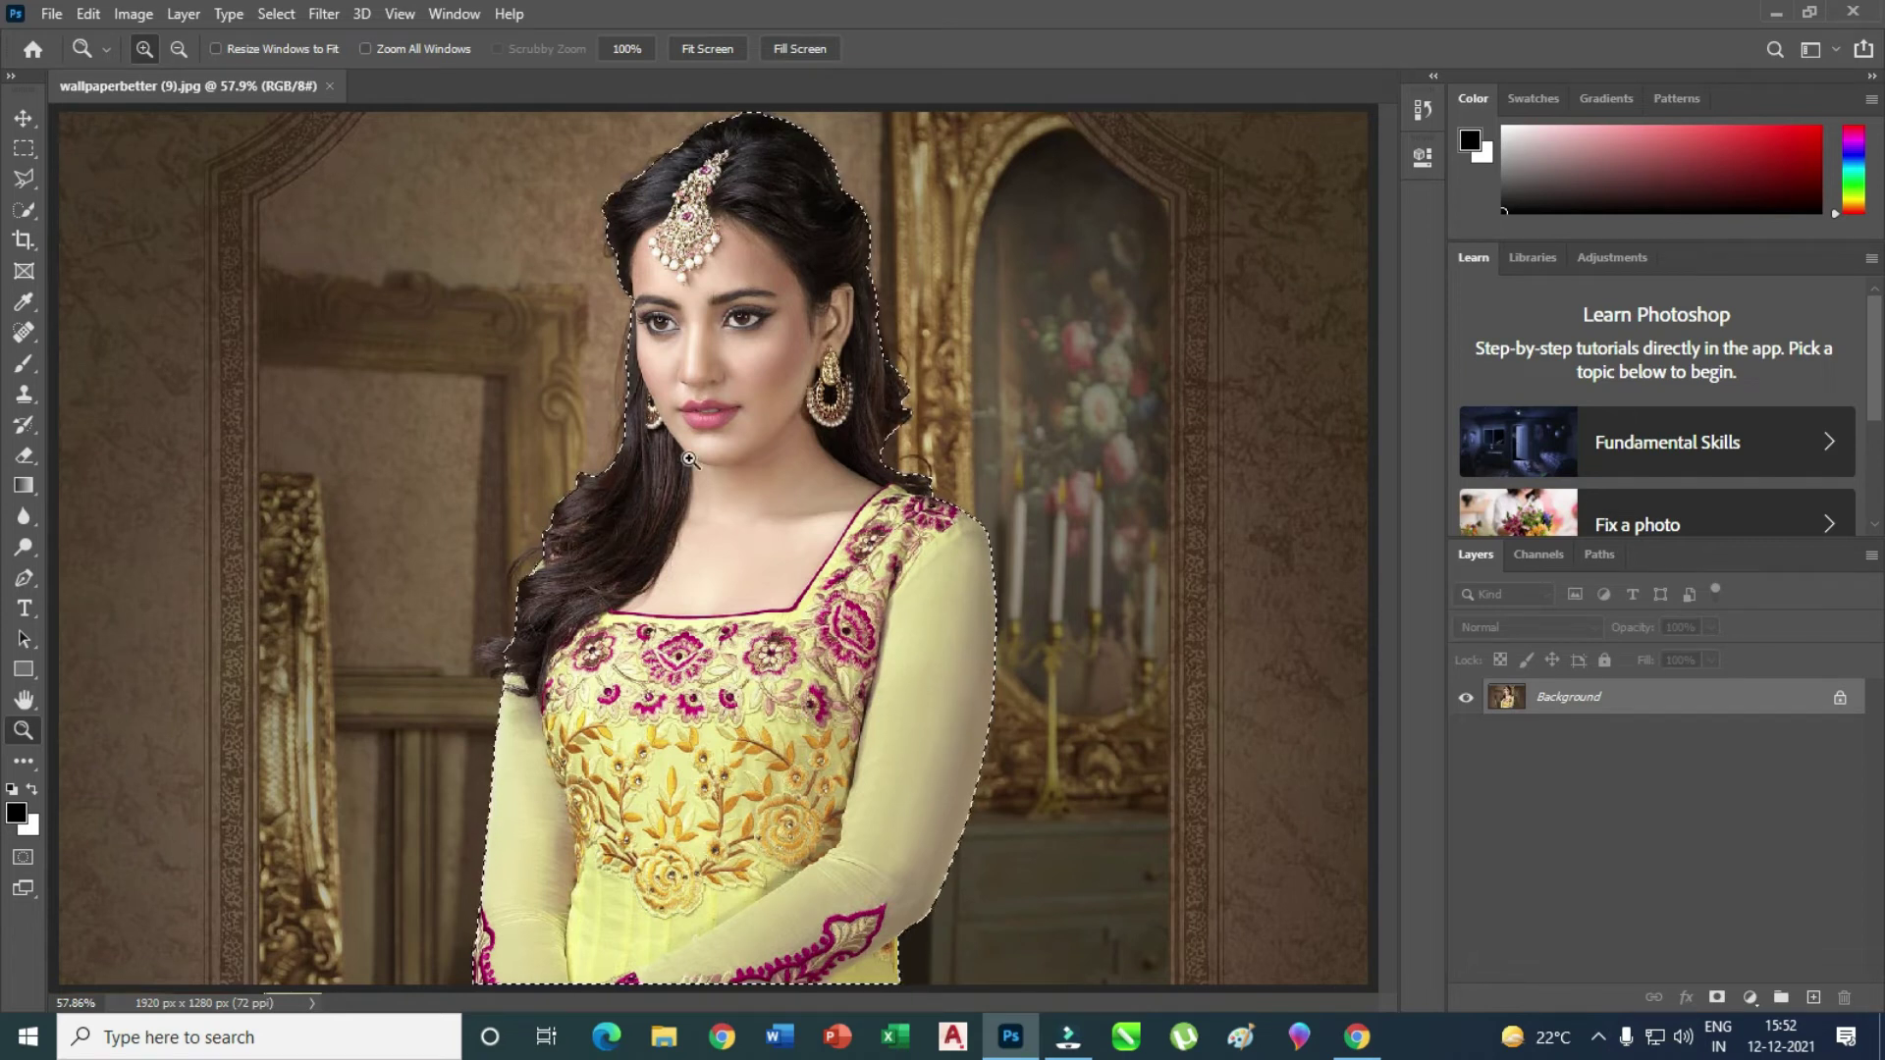
{"action": "left_click", "coordinate": [25, 210]}
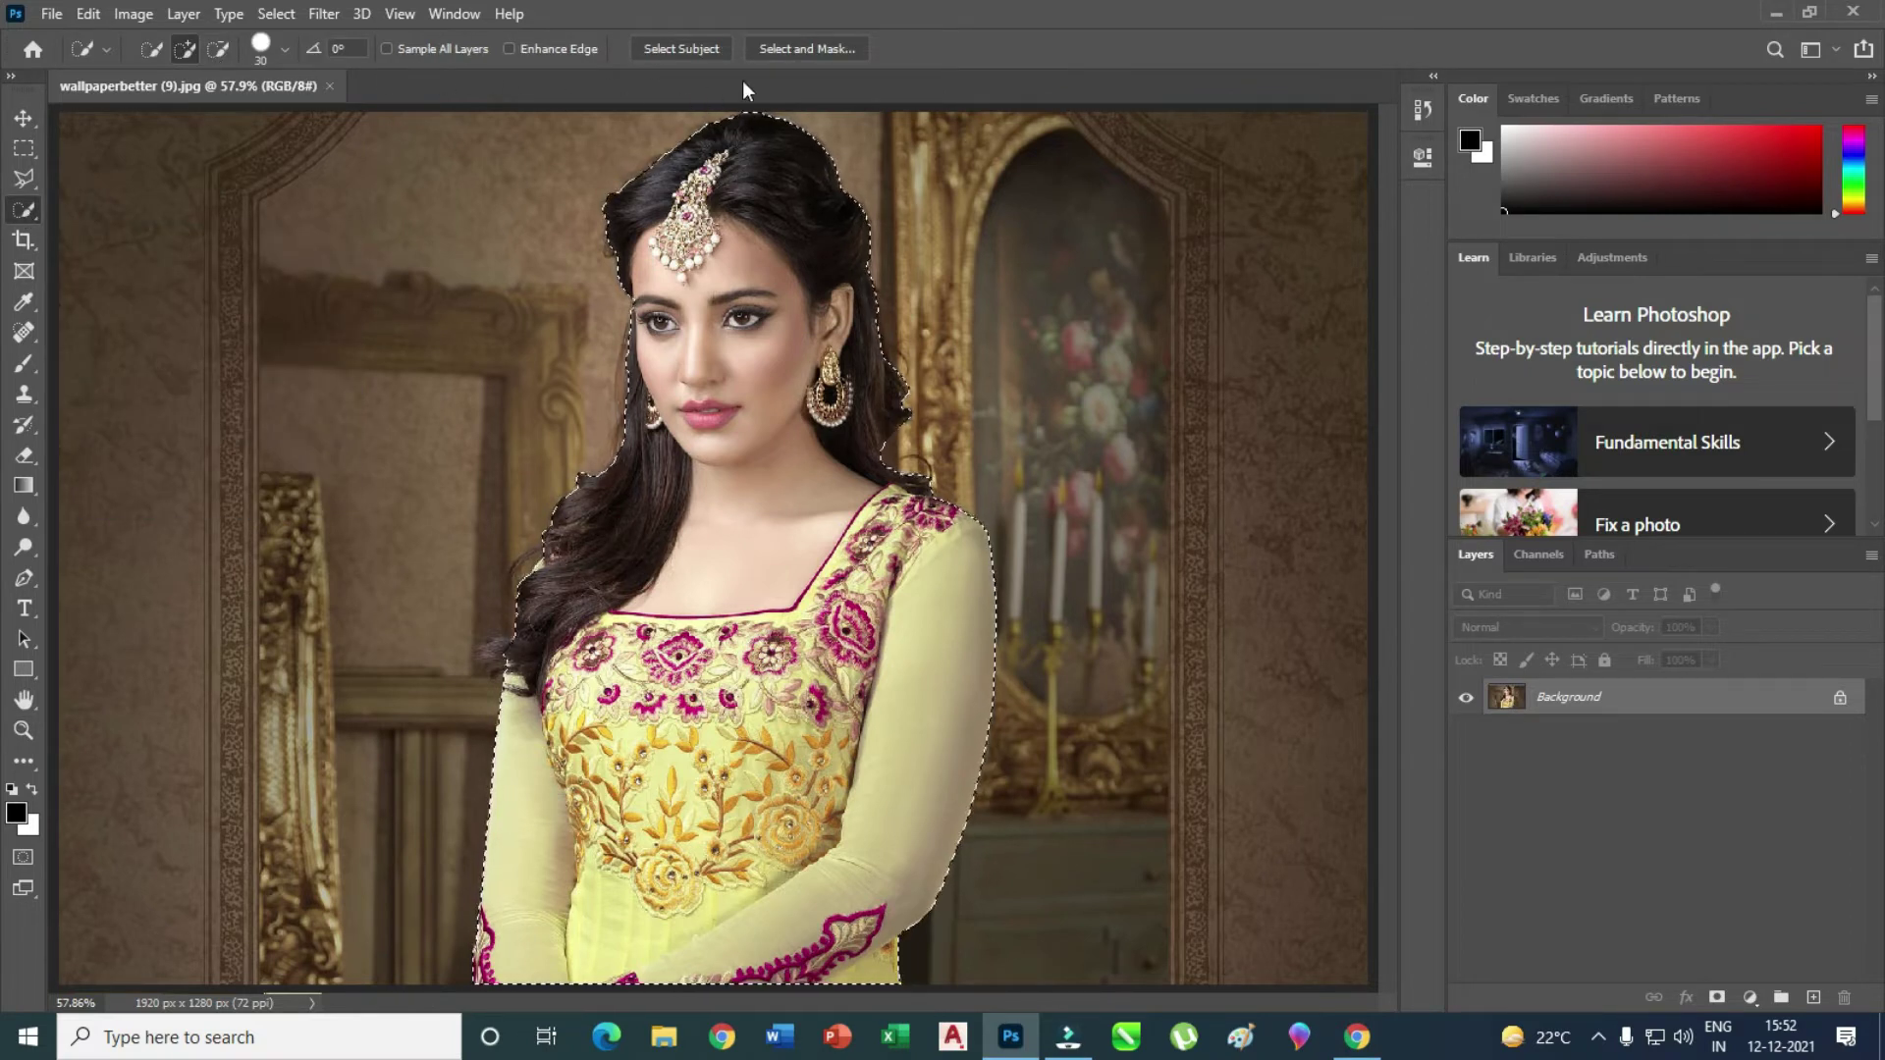
{"action": "left_click", "coordinate": [823, 47]}
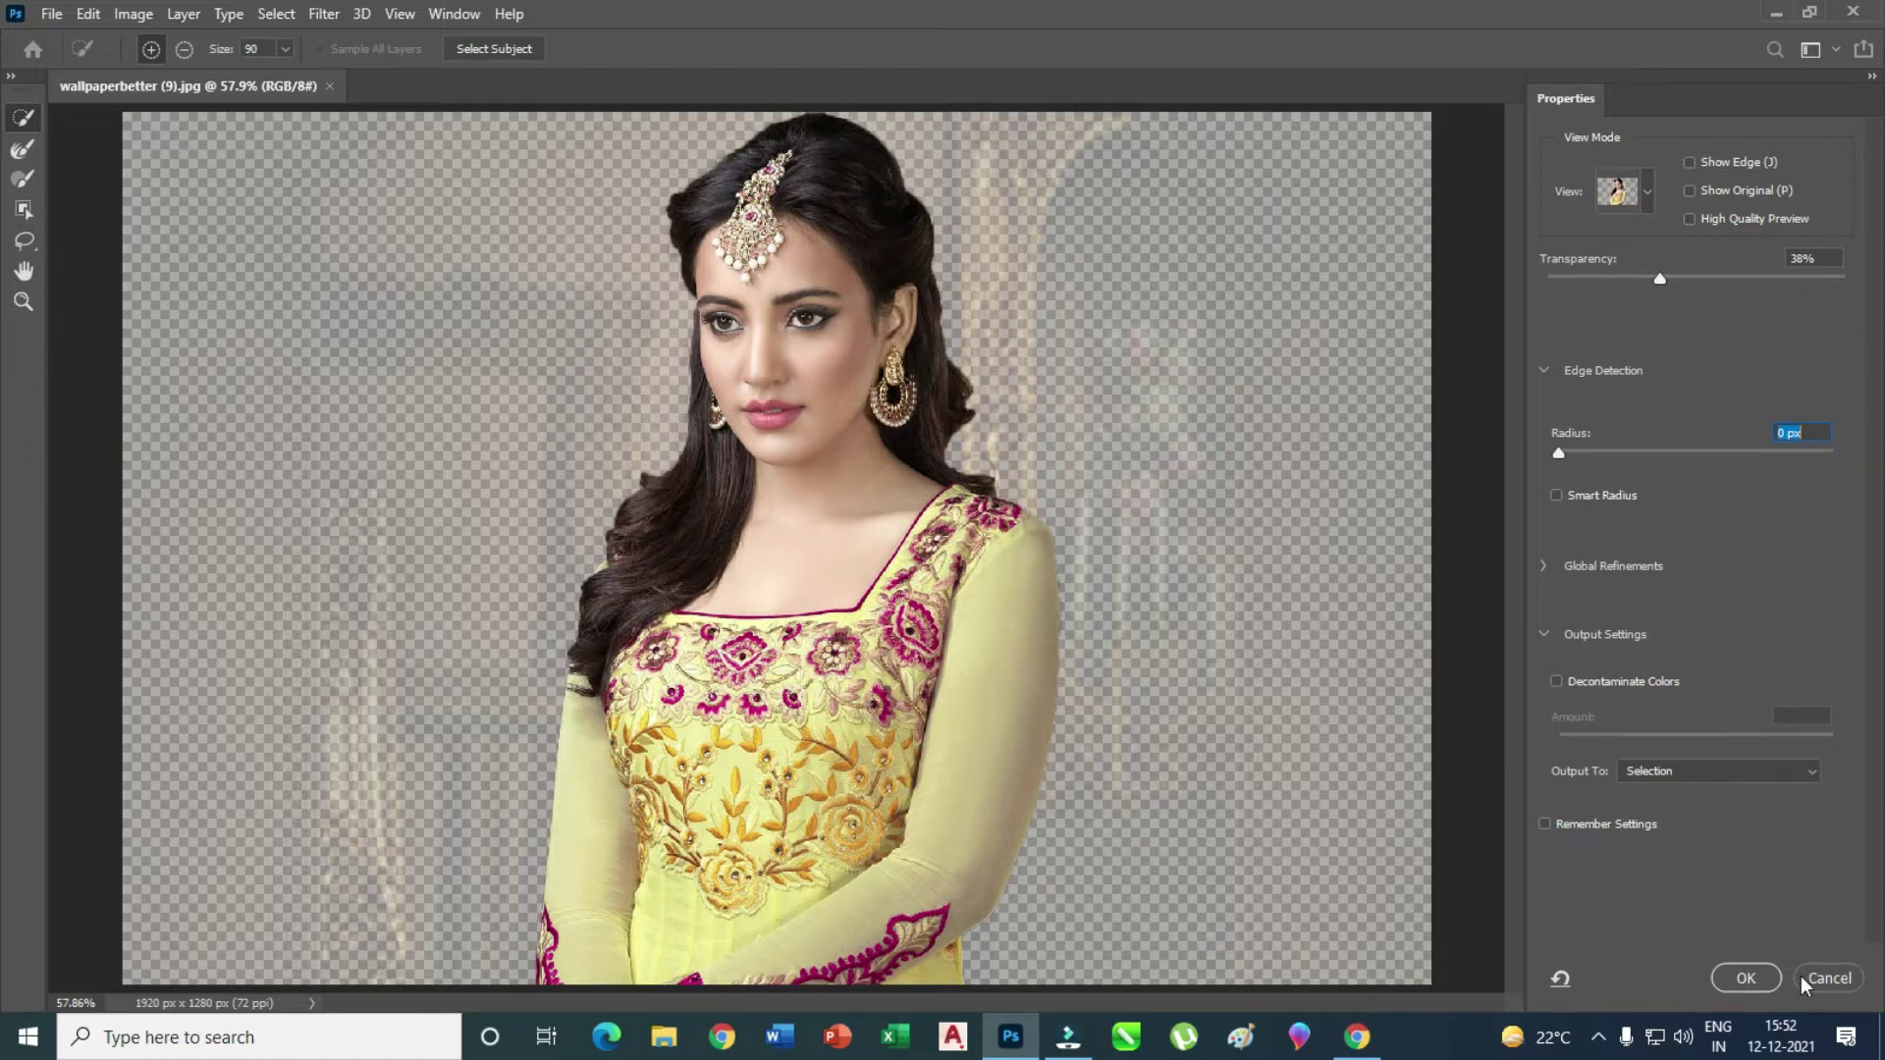
{"action": "left_click", "coordinate": [1830, 980]}
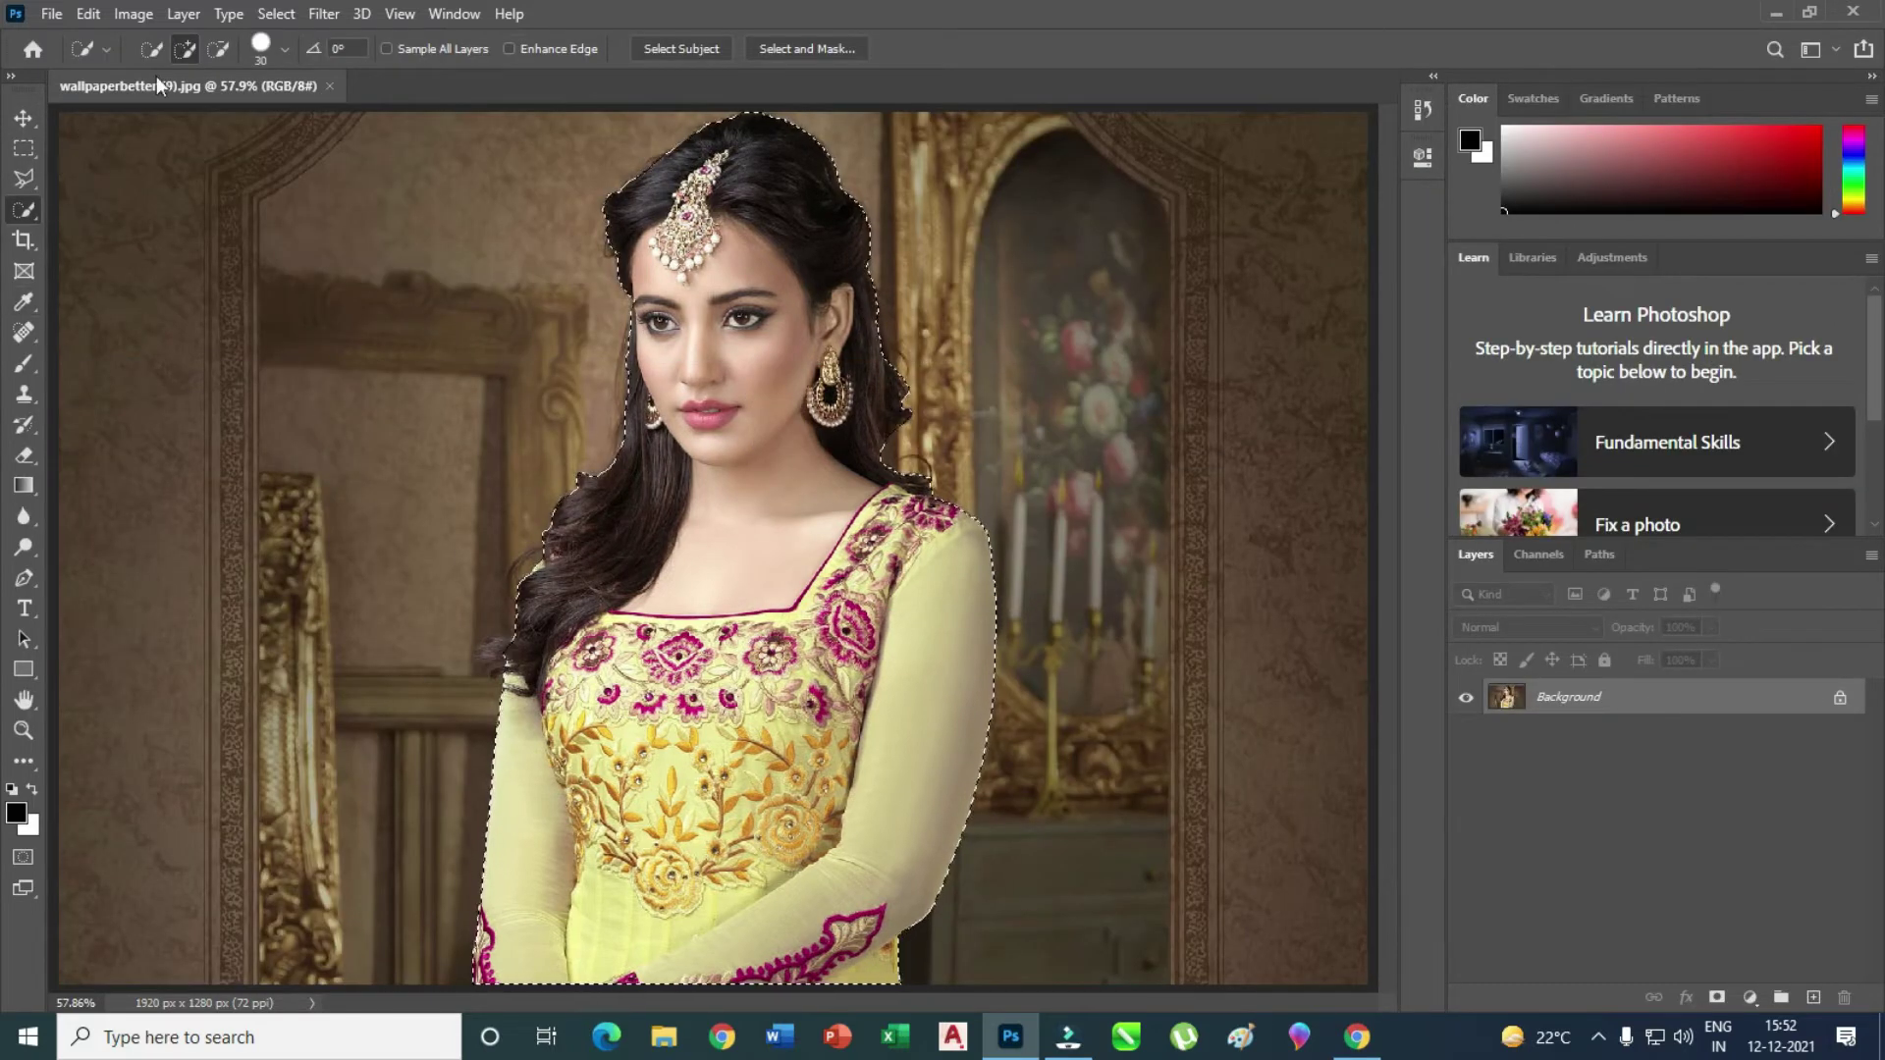
- Subtract leftover background beside the right hair edge, then enter Select and Mask
{"action": "left_click", "coordinate": [218, 48]}
{"action": "left_click_drag", "start_coordinate": [933, 454], "coordinate": [915, 368]}
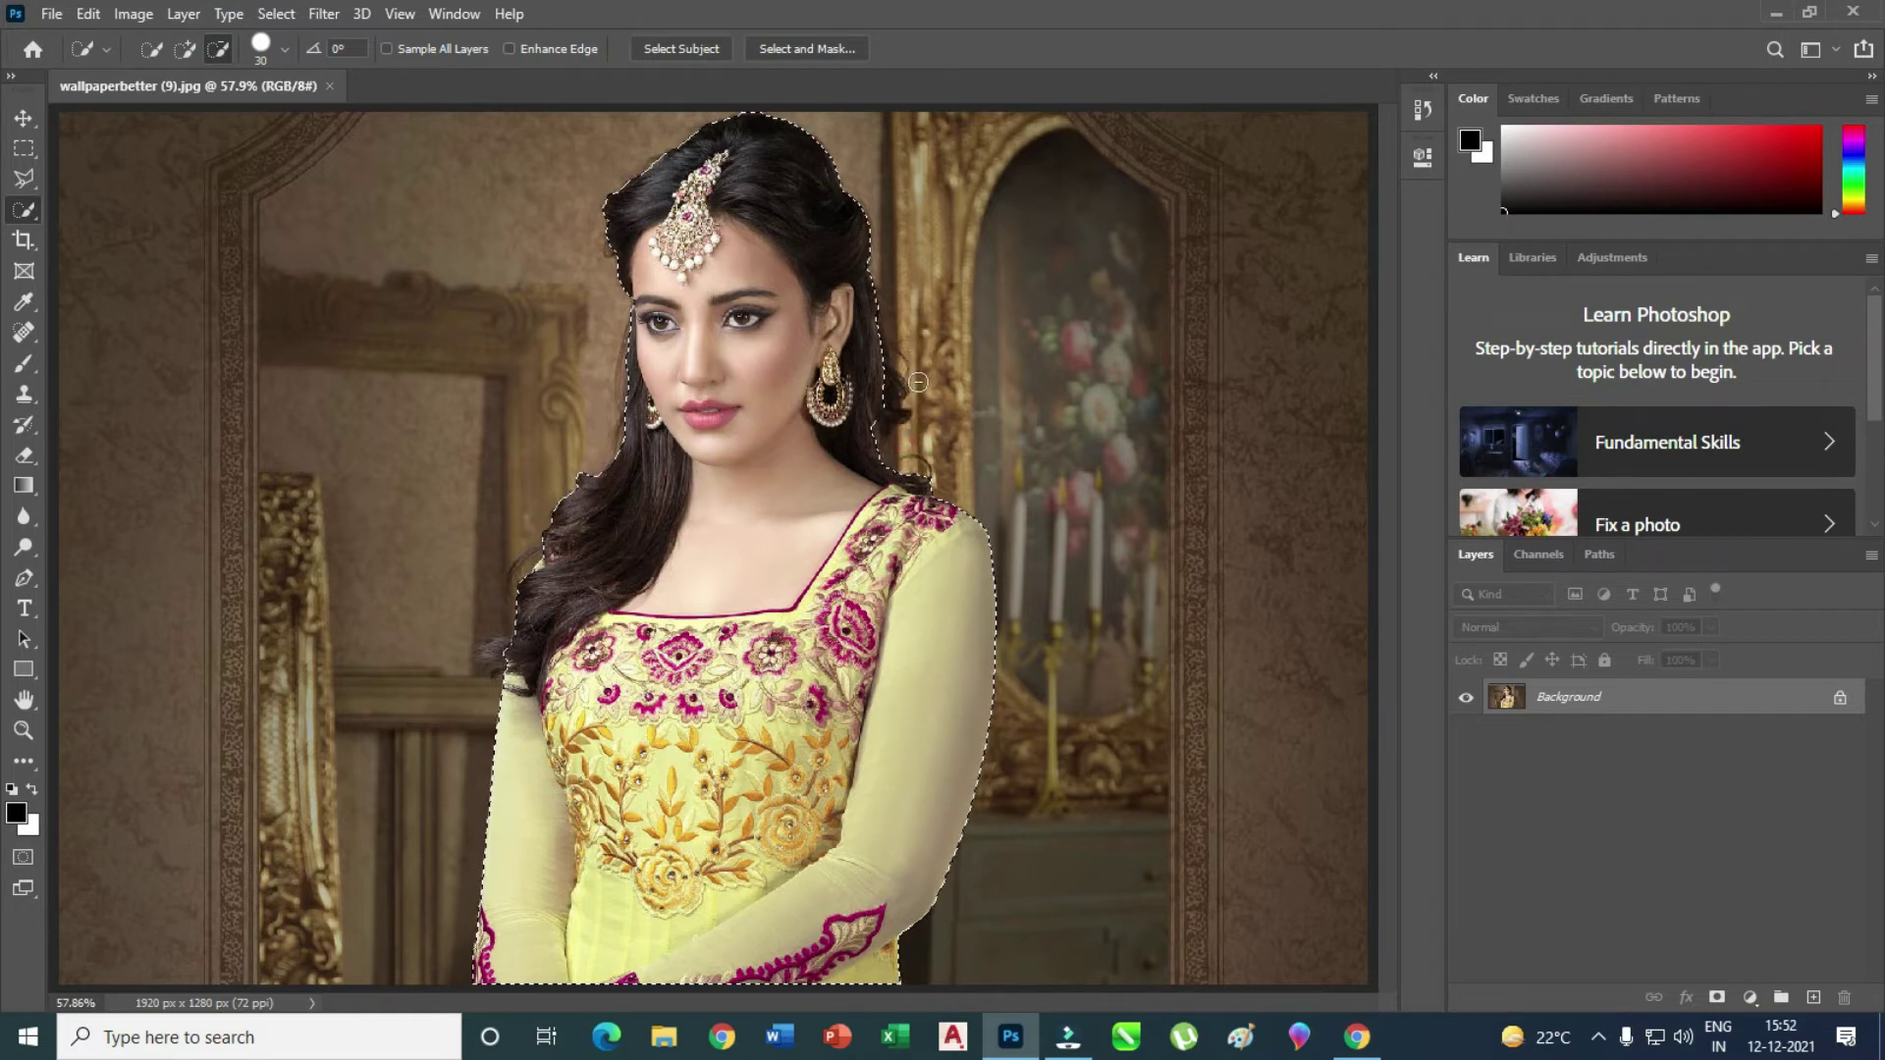
{"action": "left_click_drag", "start_coordinate": [892, 418], "coordinate": [897, 358]}
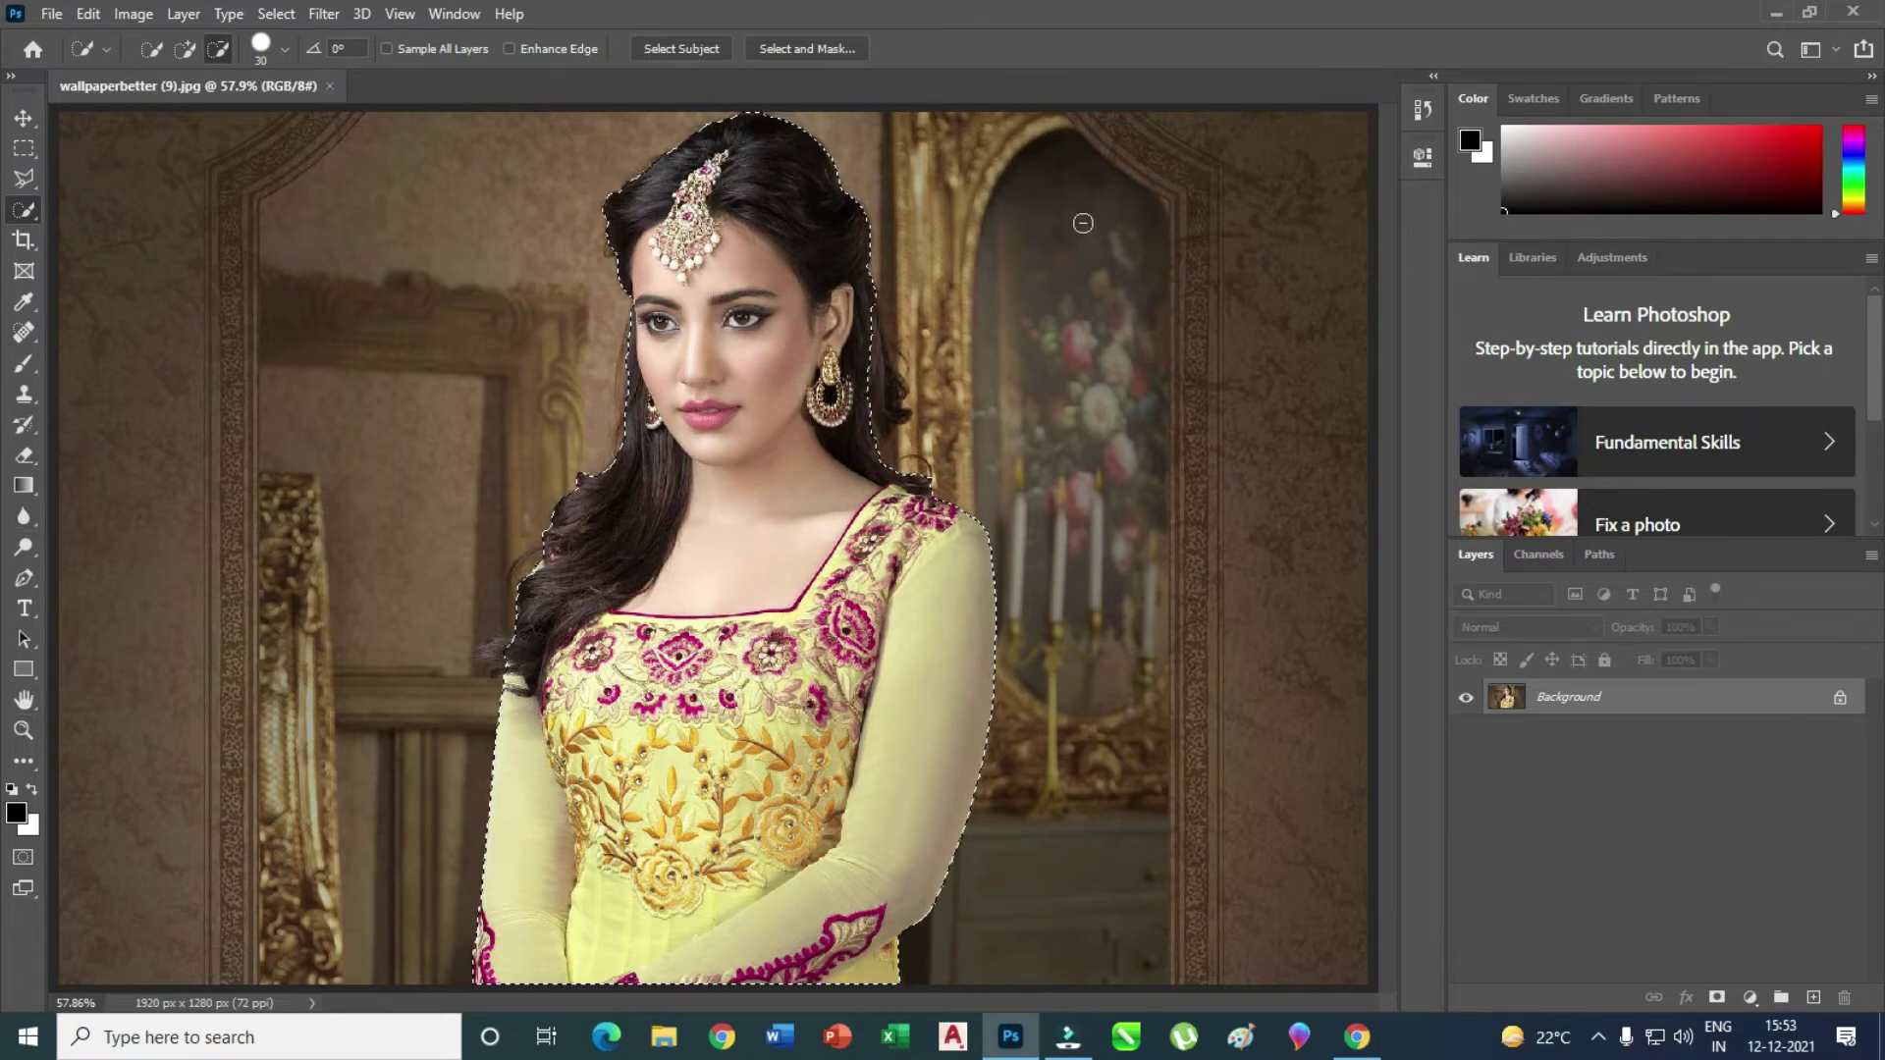
{"action": "left_click", "coordinate": [803, 47]}
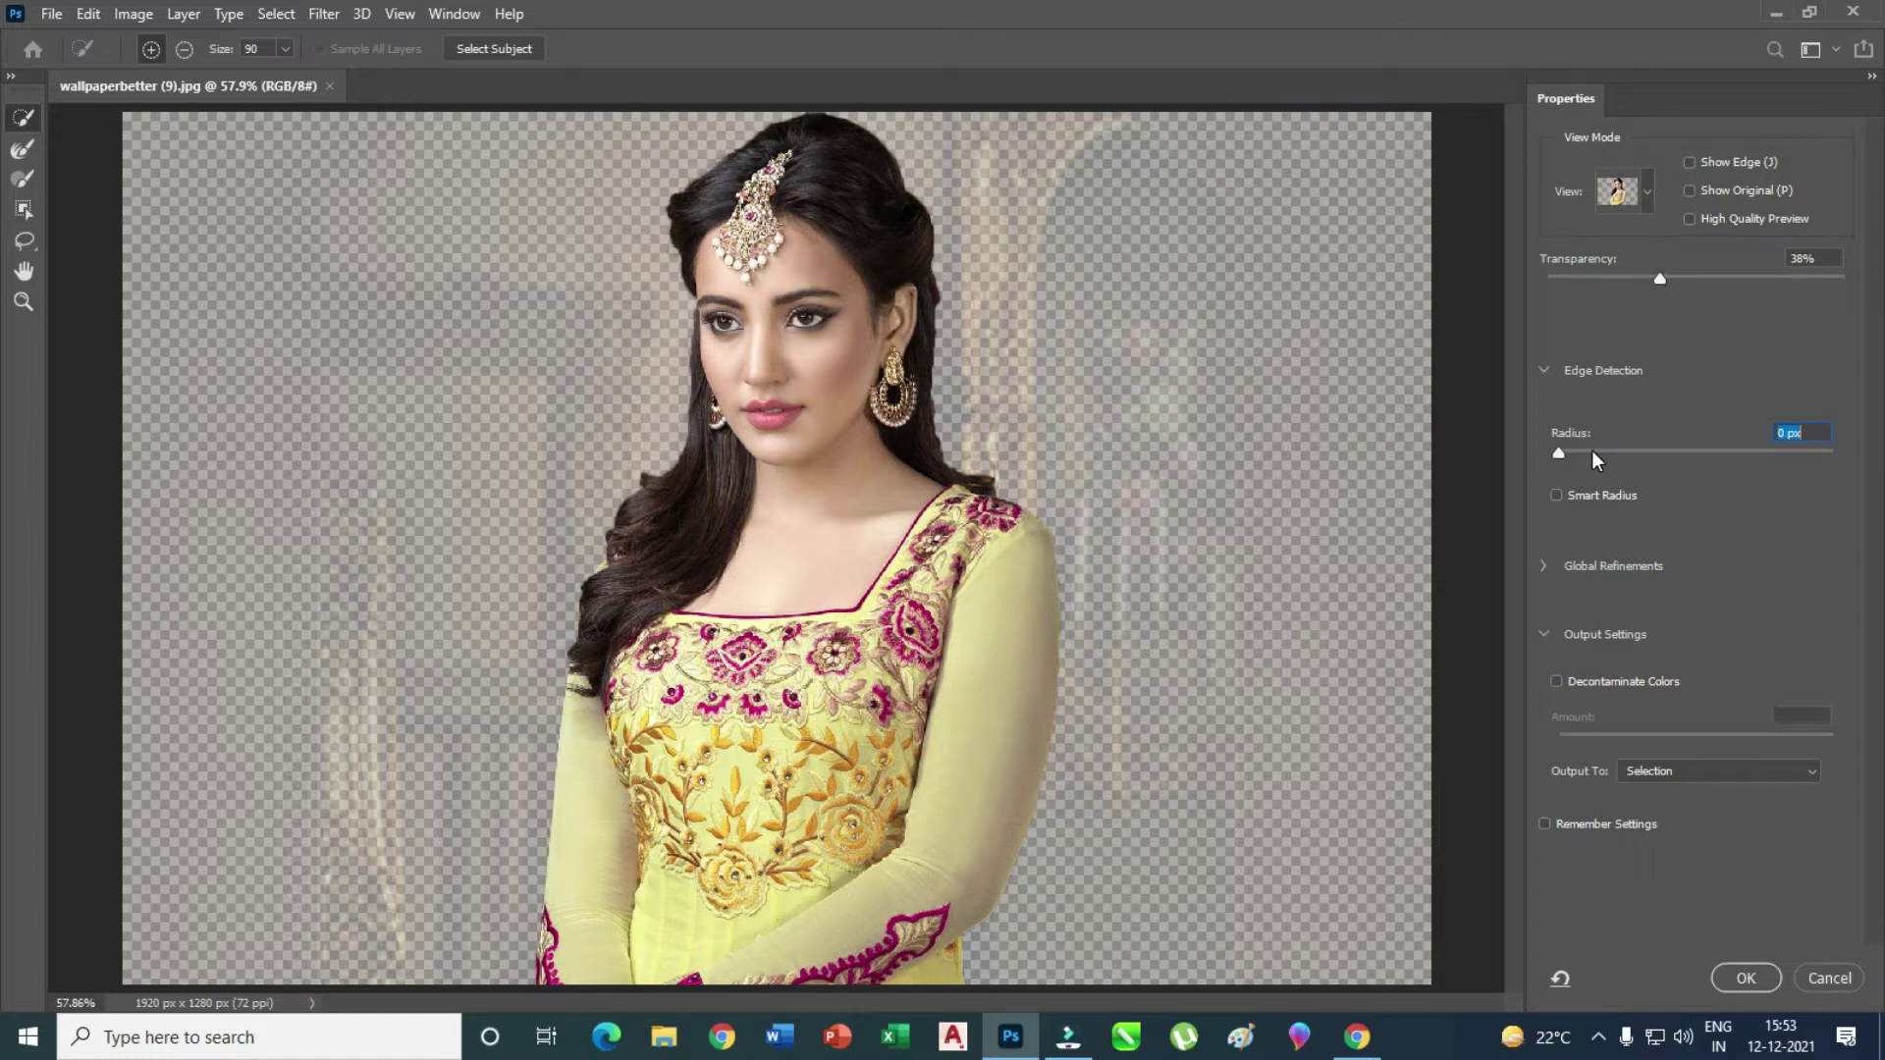
- Apply a 2 px Smart Radius and output to a New Document with Layer Mask
{"action": "left_click", "coordinate": [1596, 452]}
{"action": "left_click", "coordinate": [1558, 497]}
{"action": "left_click", "coordinate": [1723, 774]}
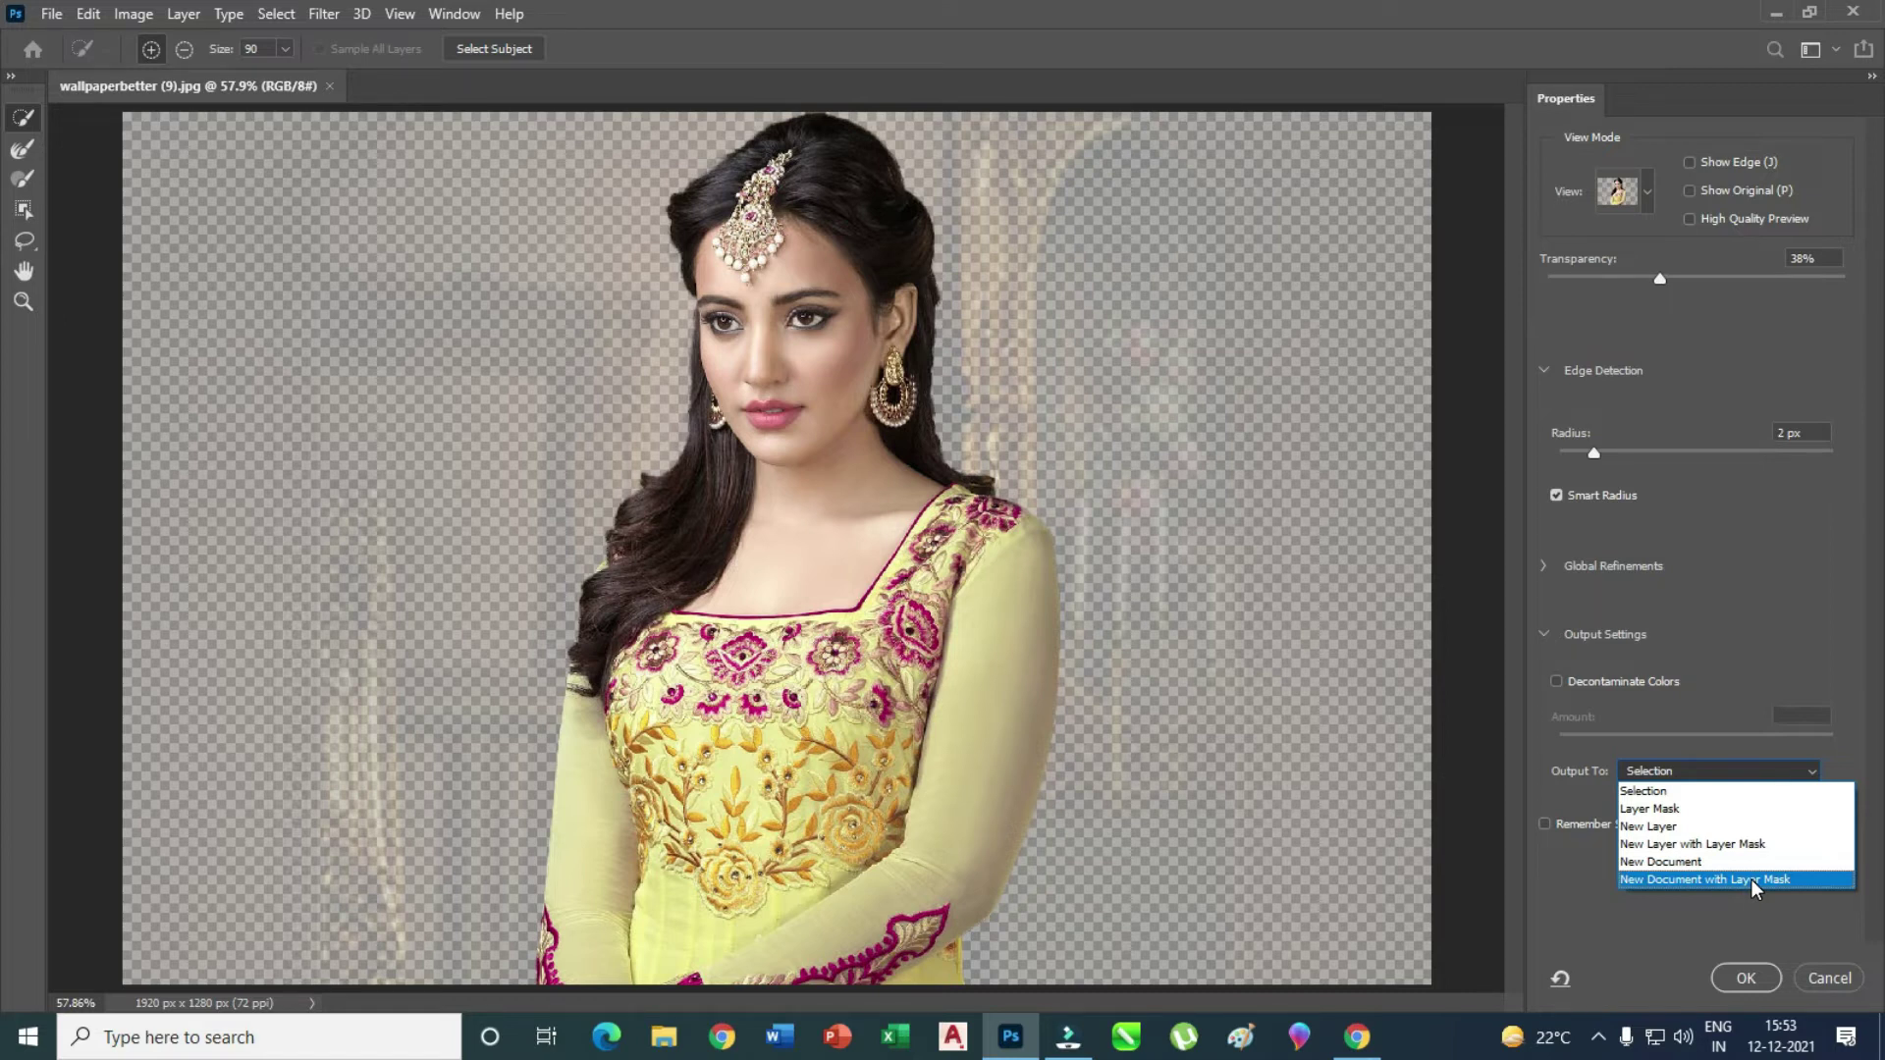
{"action": "left_click", "coordinate": [1756, 889]}
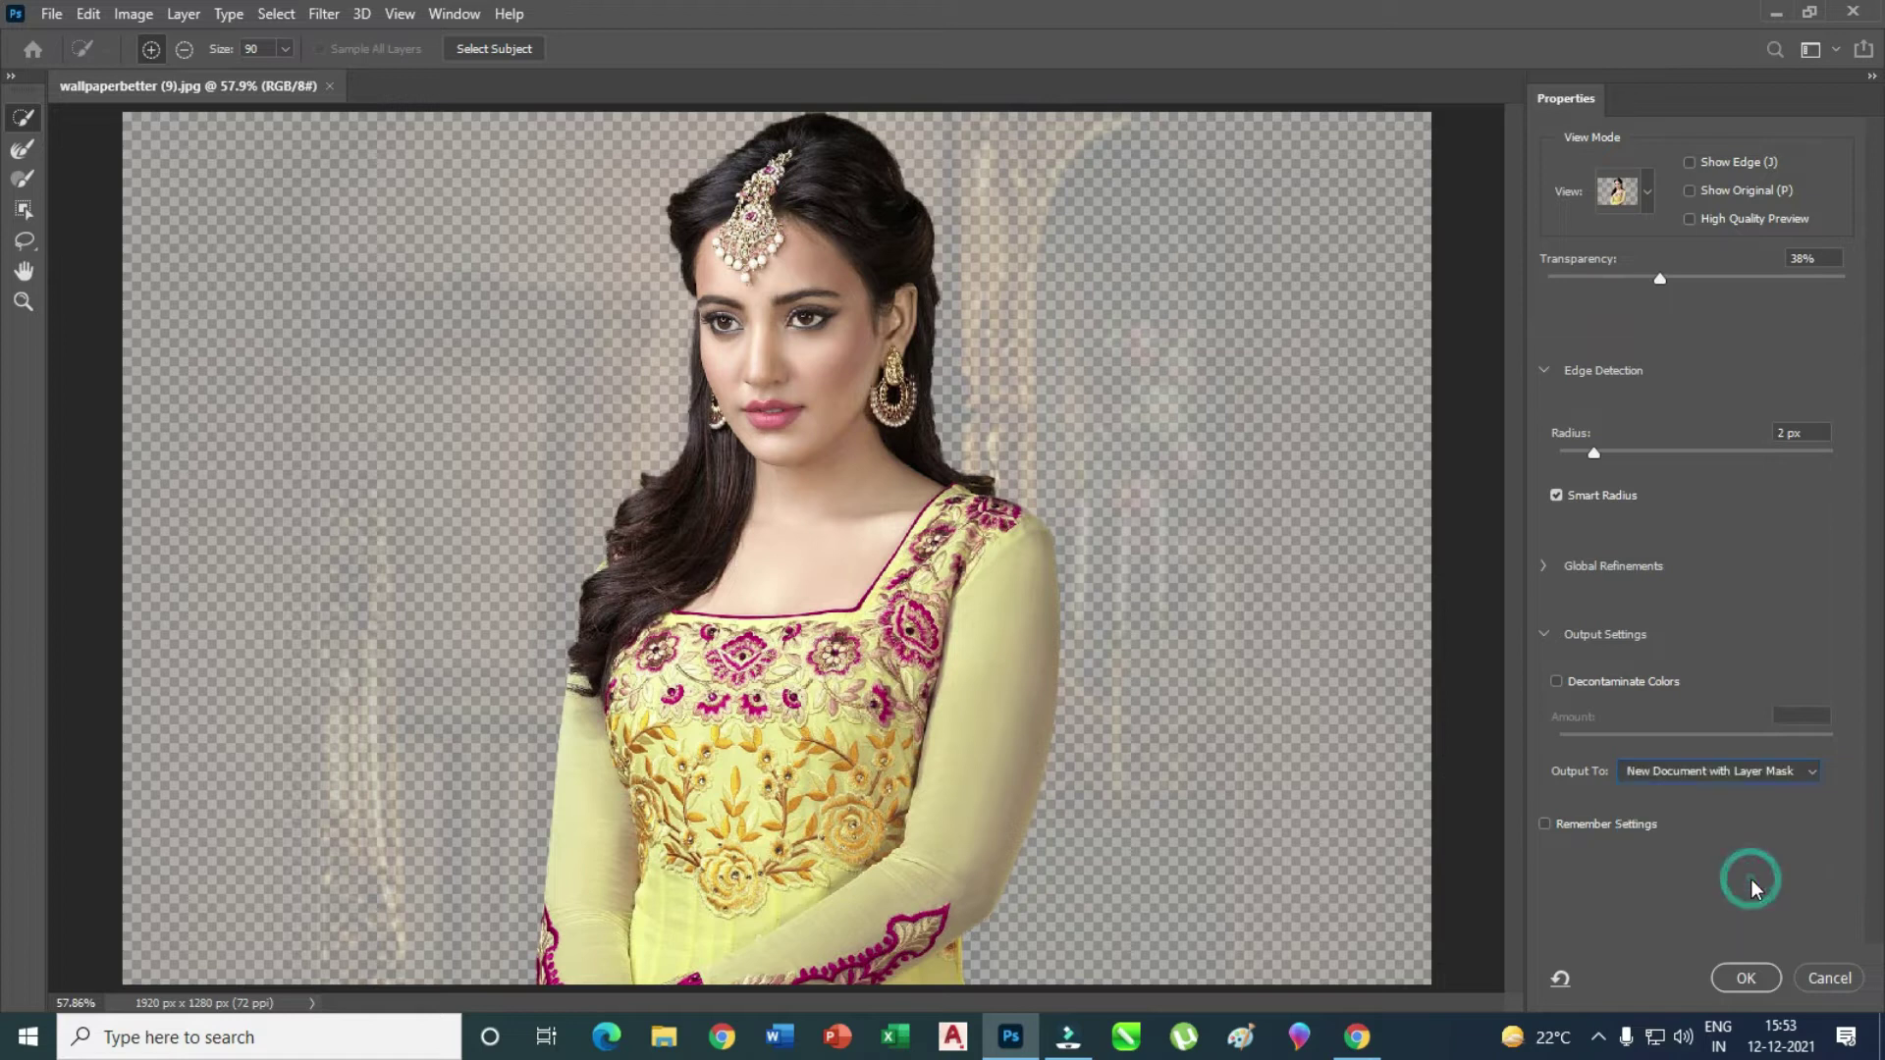
{"action": "left_click", "coordinate": [1757, 984]}
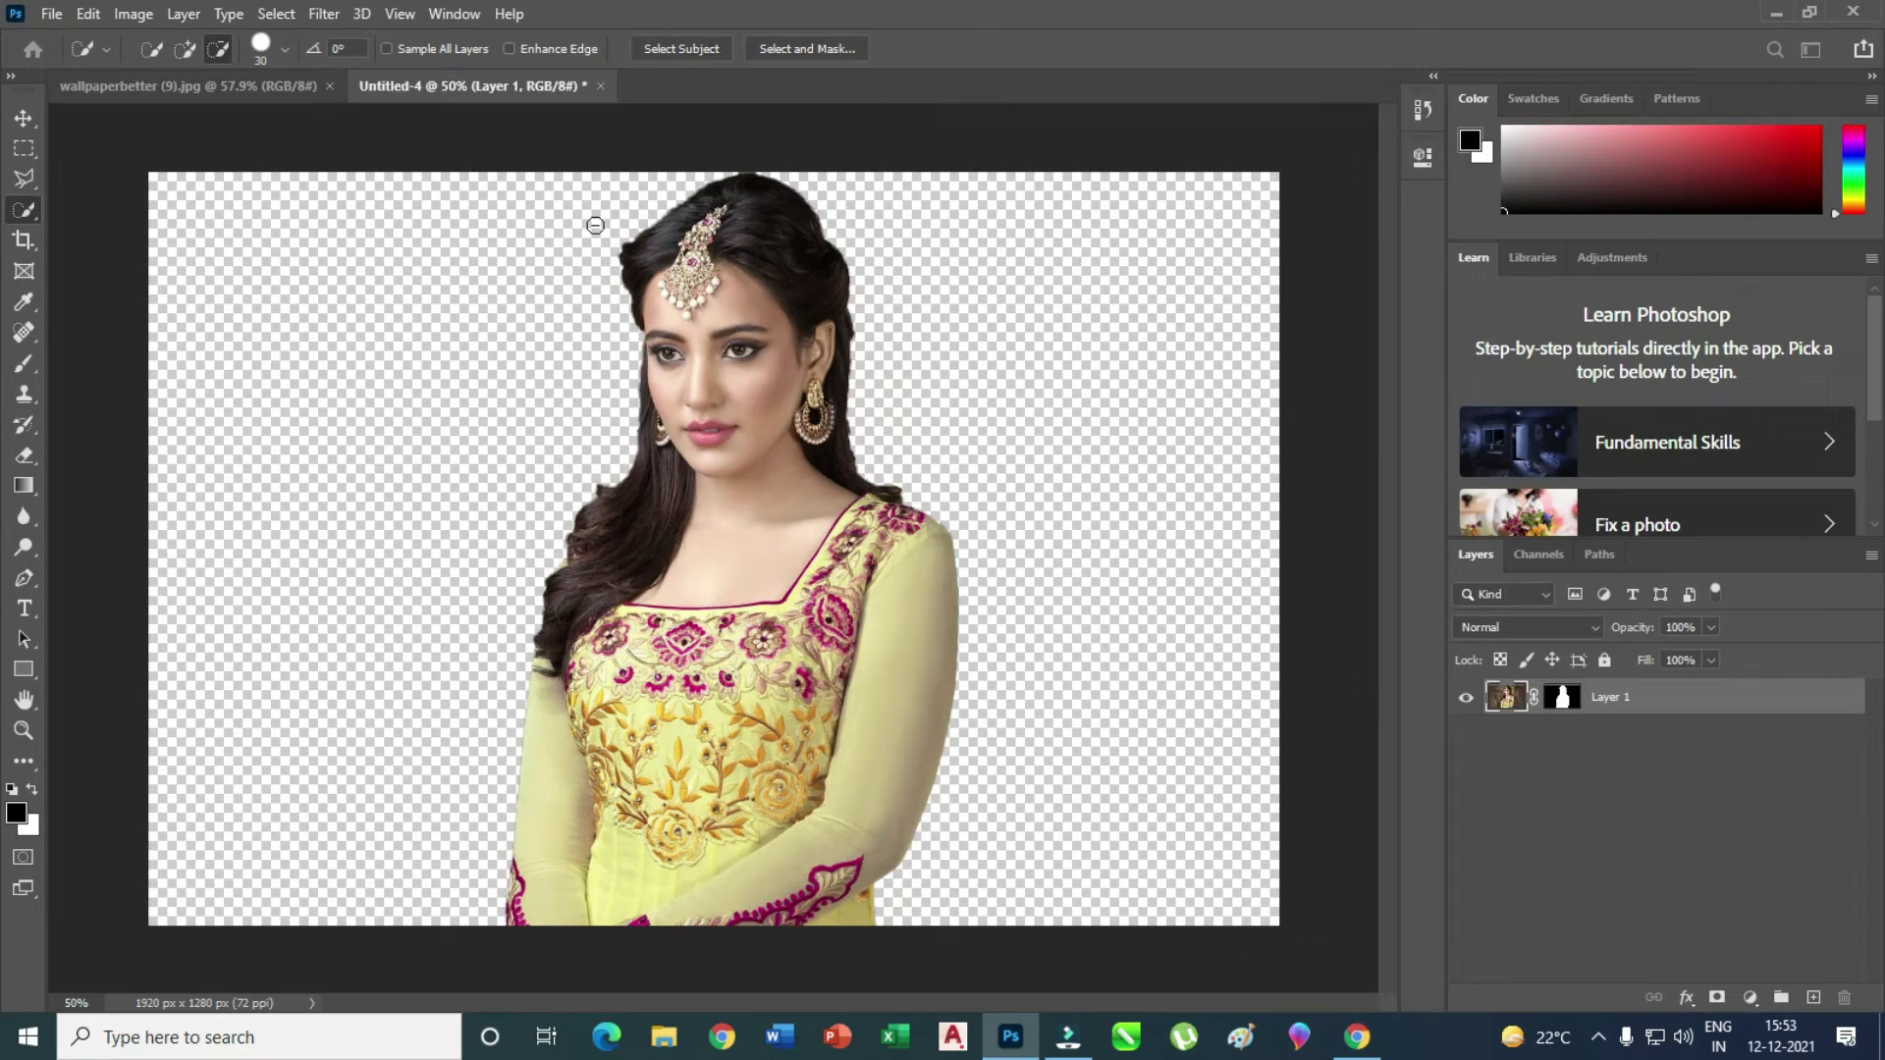
- Scale the cutout woman to about 92%, rest her on the canvas bottom, then bring up the File menu
{"action": "left_click", "coordinate": [21, 117]}
{"action": "right_click", "coordinate": [705, 528]}
{"action": "mouse_move", "coordinate": [797, 583]}
{"action": "left_mouse_down"}
{"action": "mouse_move", "coordinate": [758, 562]}
{"action": "mouse_move", "coordinate": [799, 583]}
{"action": "left_mouse_up"}
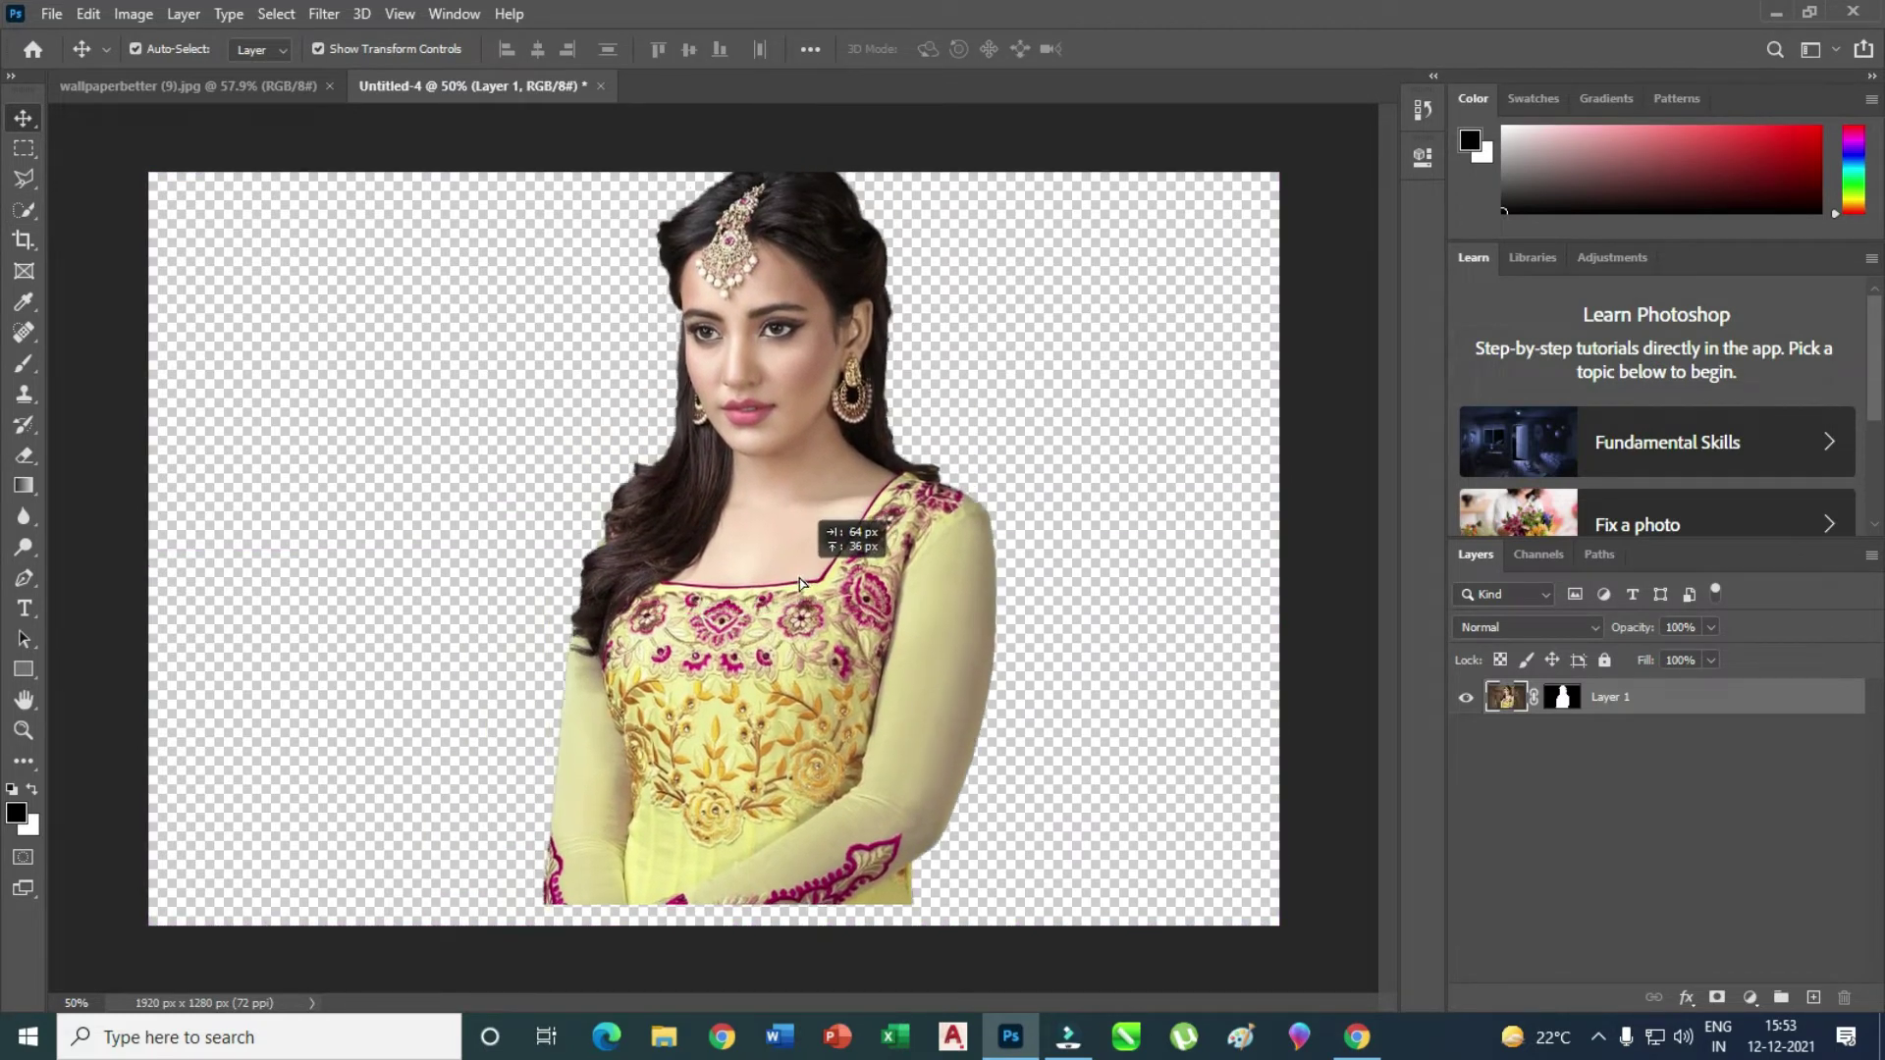
{"action": "left_click_drag", "start_coordinate": [800, 583], "coordinate": [783, 581]}
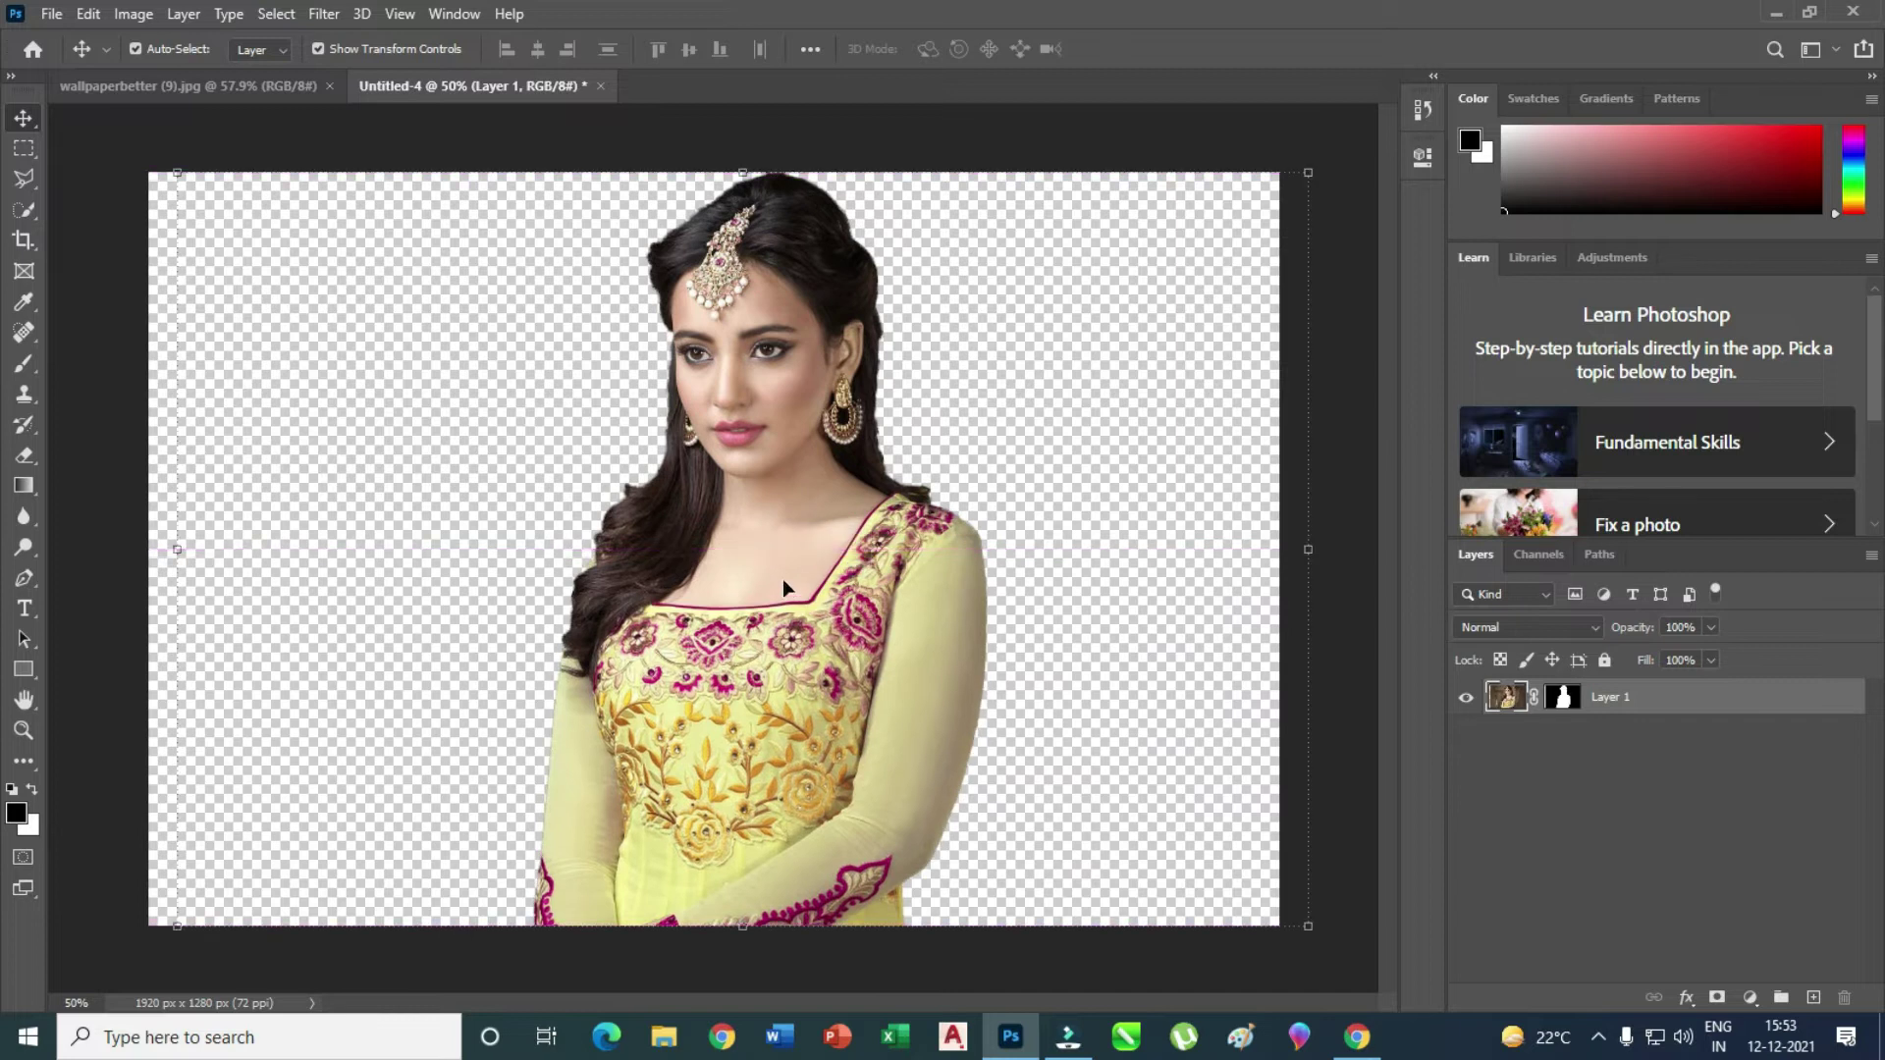
{"action": "left_click_drag", "start_coordinate": [1310, 173], "coordinate": [1235, 236]}
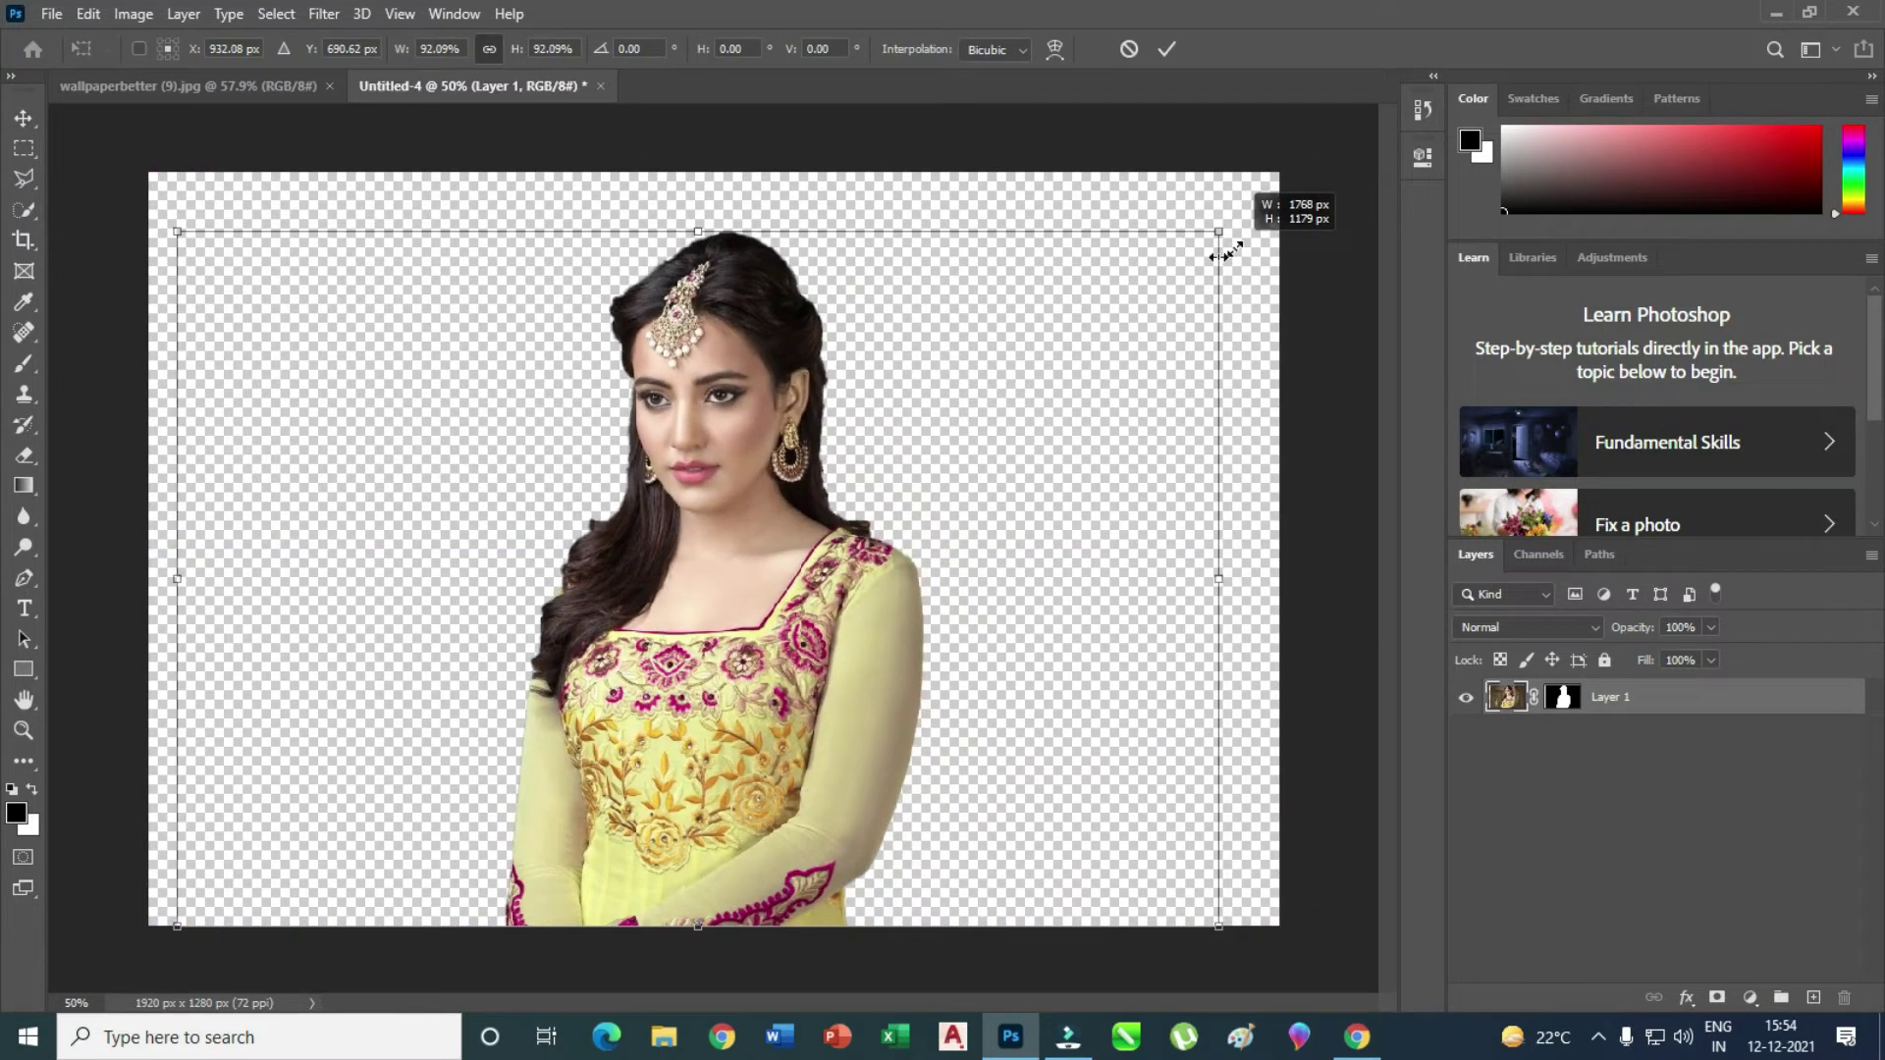
{"action": "left_click_drag", "start_coordinate": [754, 564], "coordinate": [749, 527]}
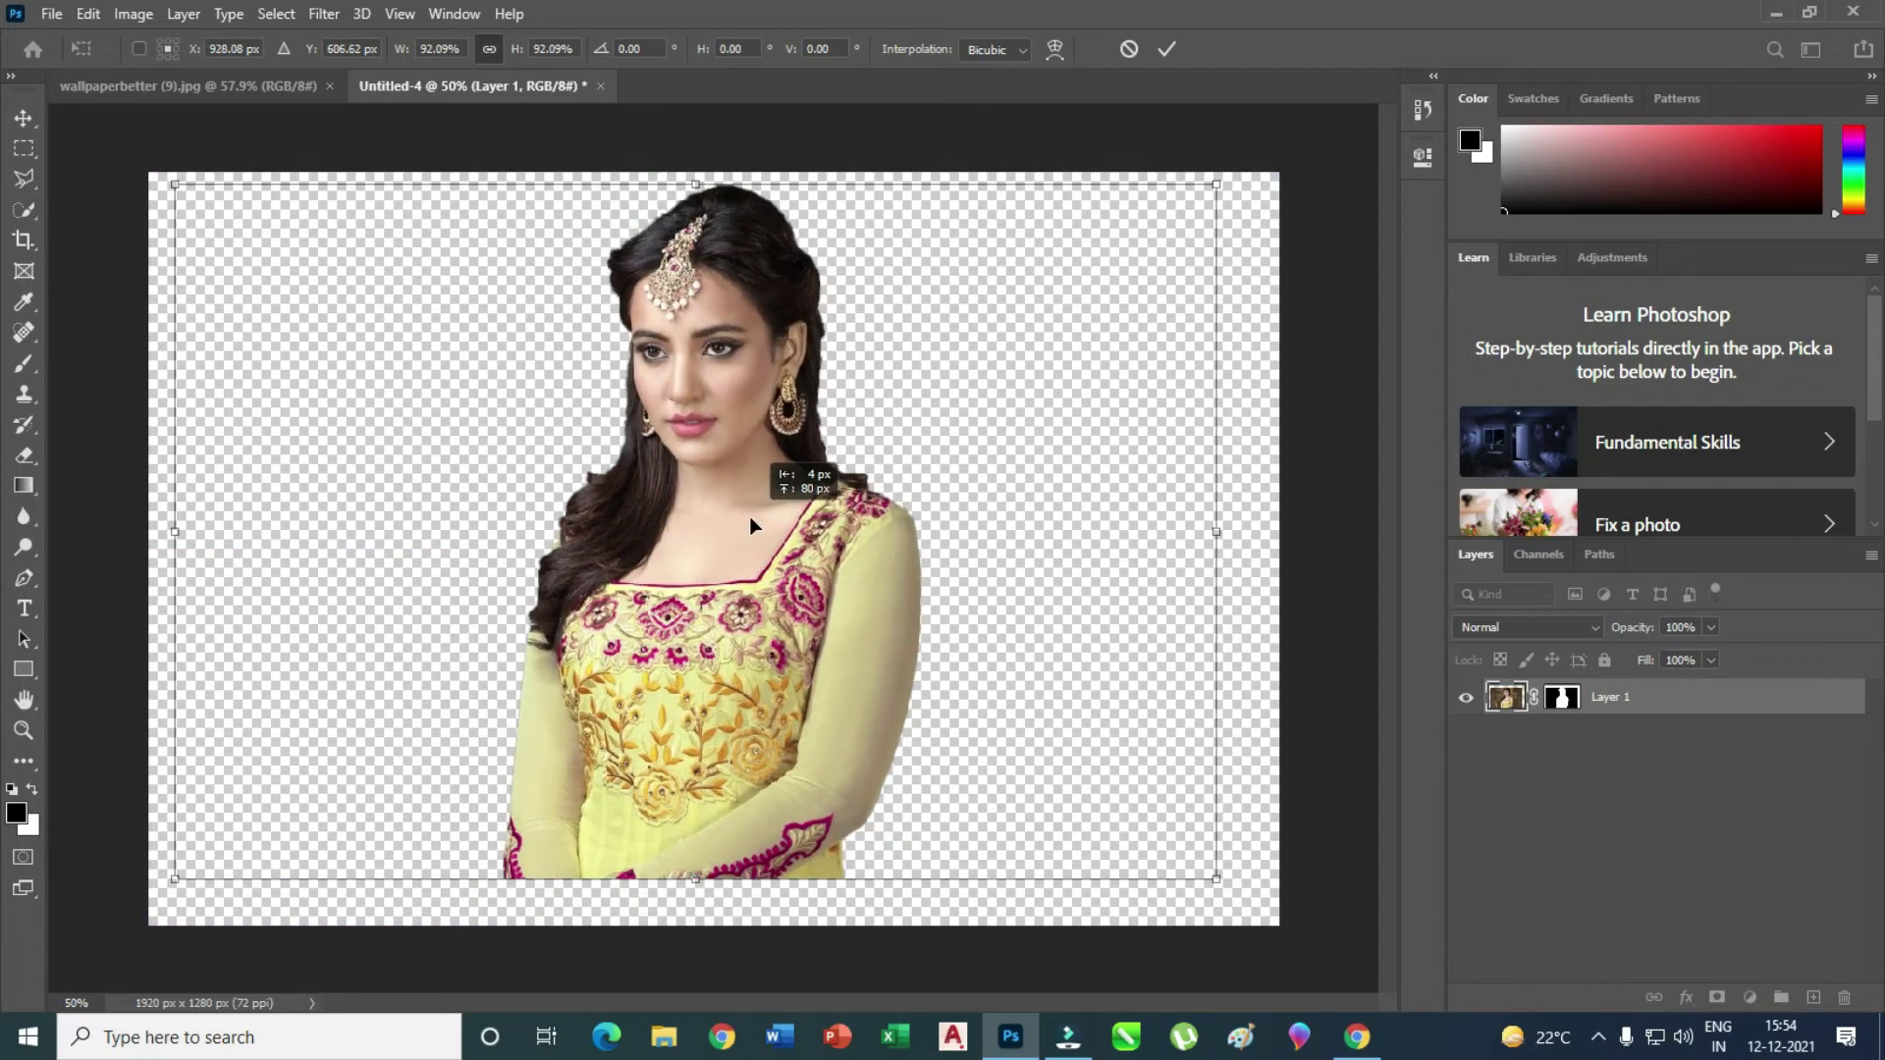
{"action": "left_click", "coordinate": [1169, 53]}
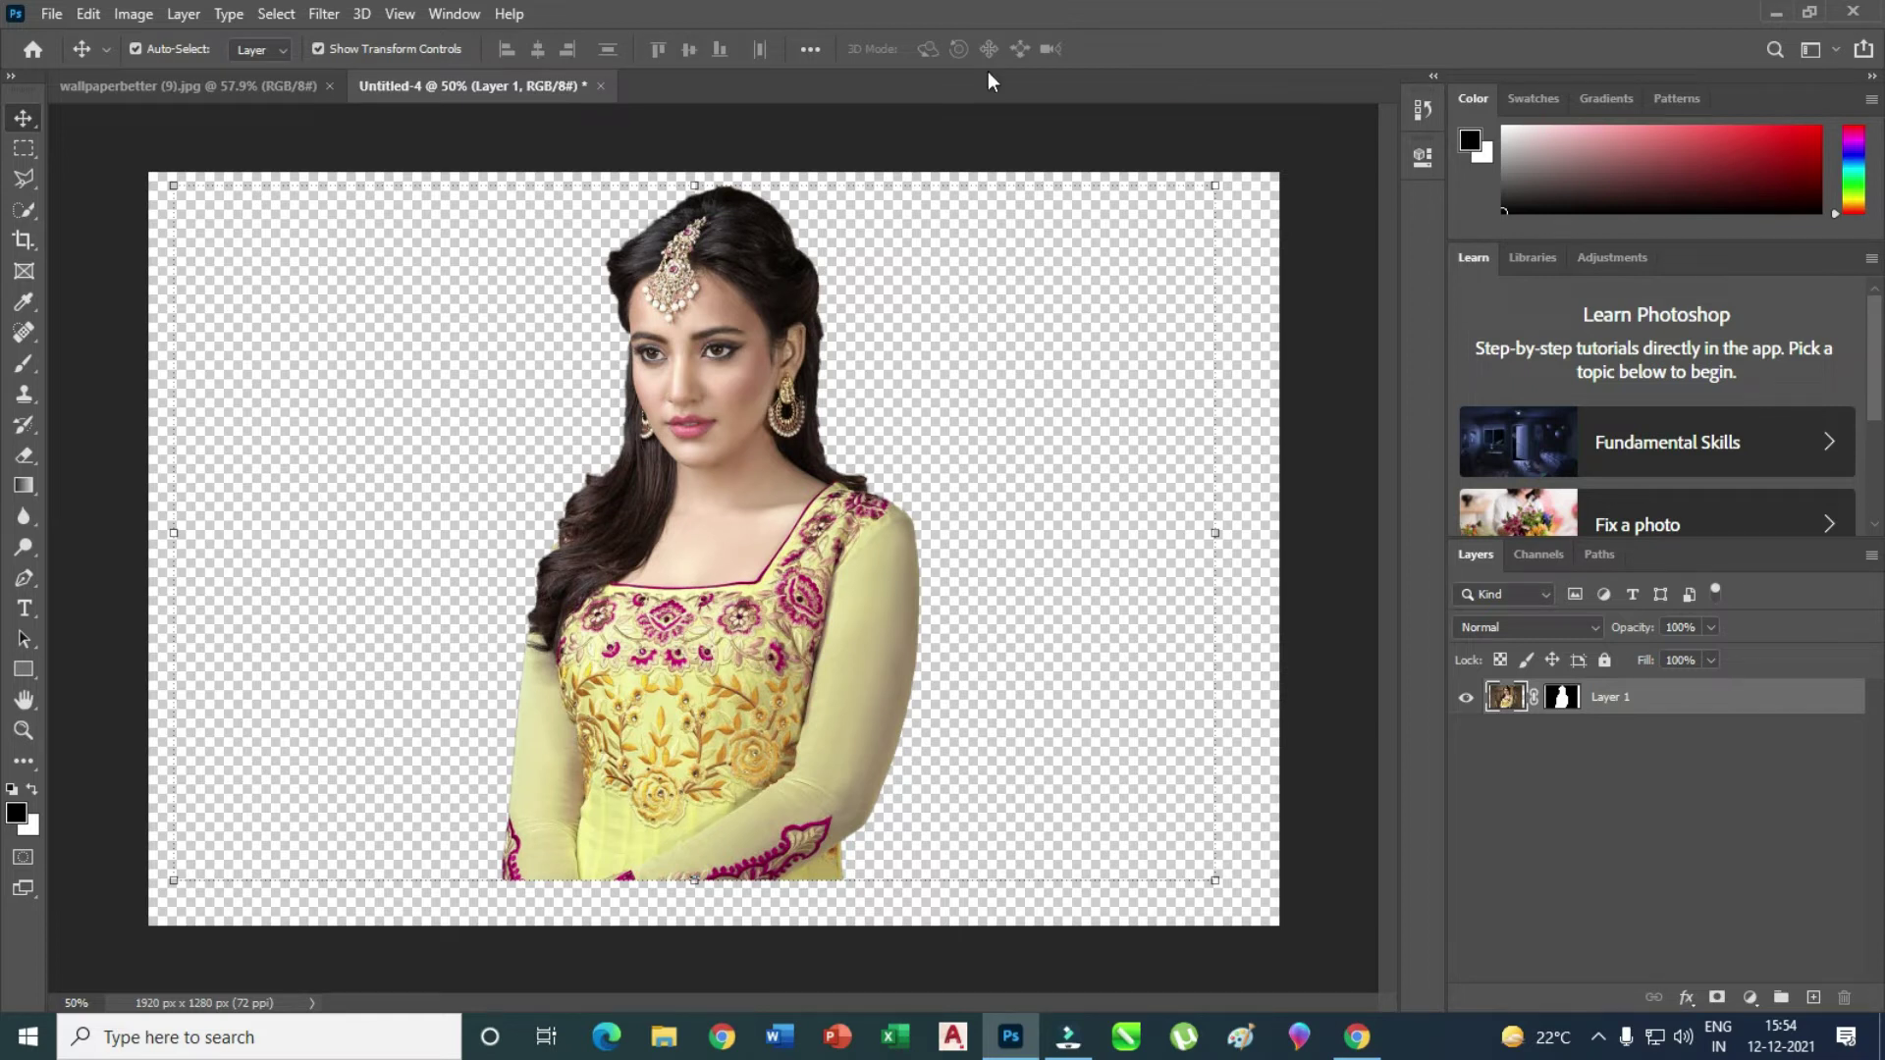
{"action": "left_click", "coordinate": [52, 15]}
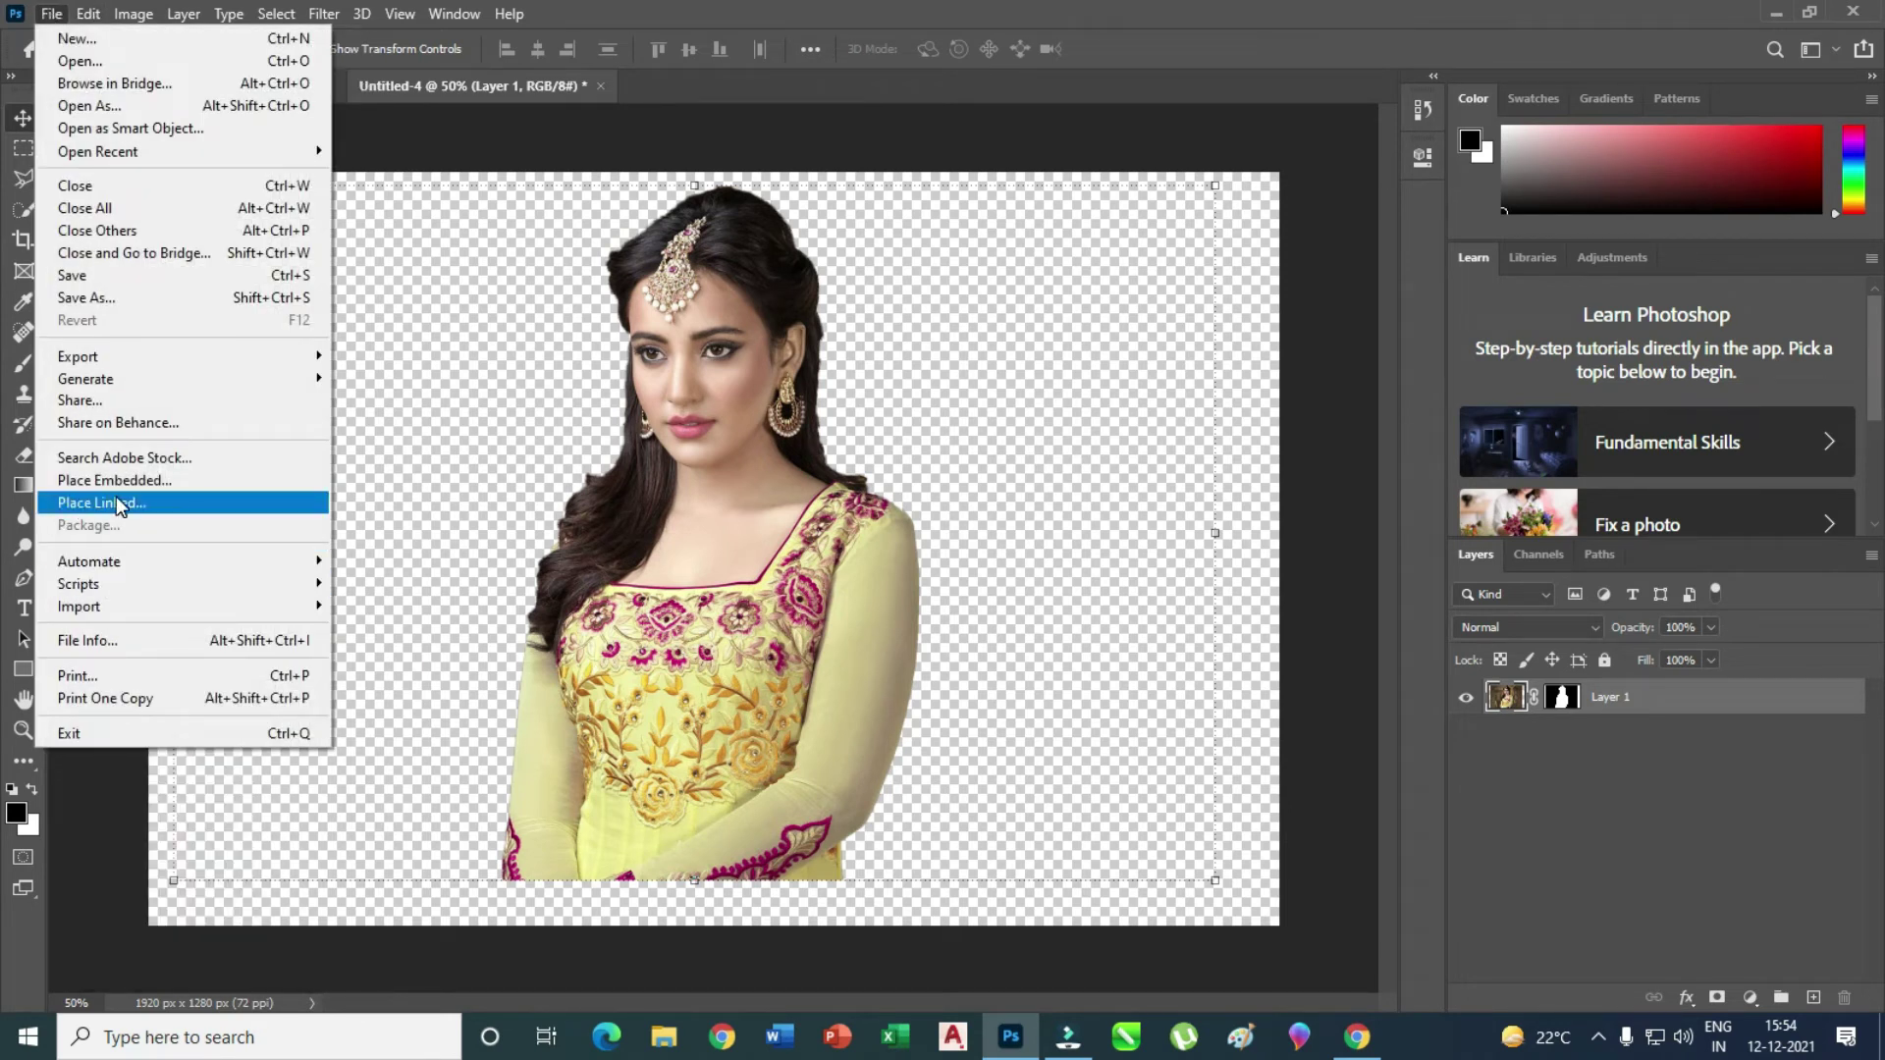
- Place the second black melt-drips image from the SPLATTERS folder as a linked layer
{"action": "left_click", "coordinate": [116, 503]}
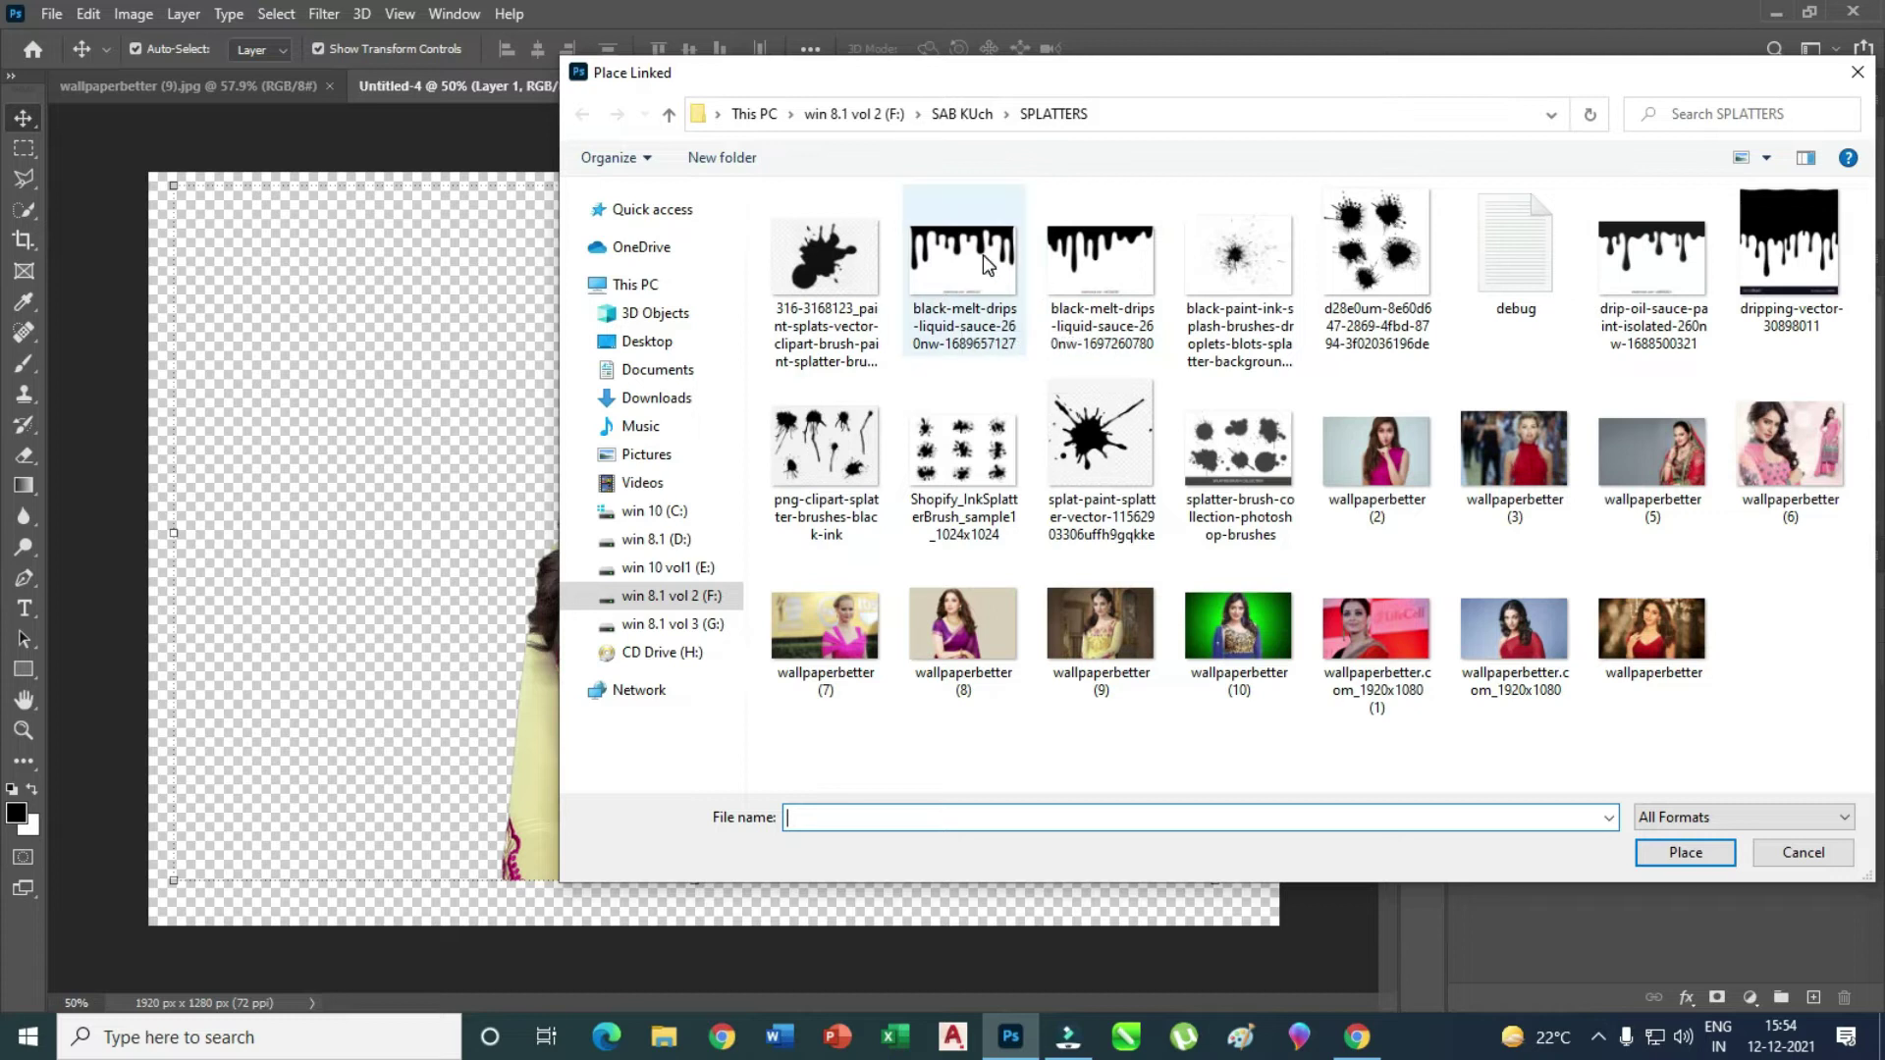
{"action": "left_click", "coordinate": [1116, 251]}
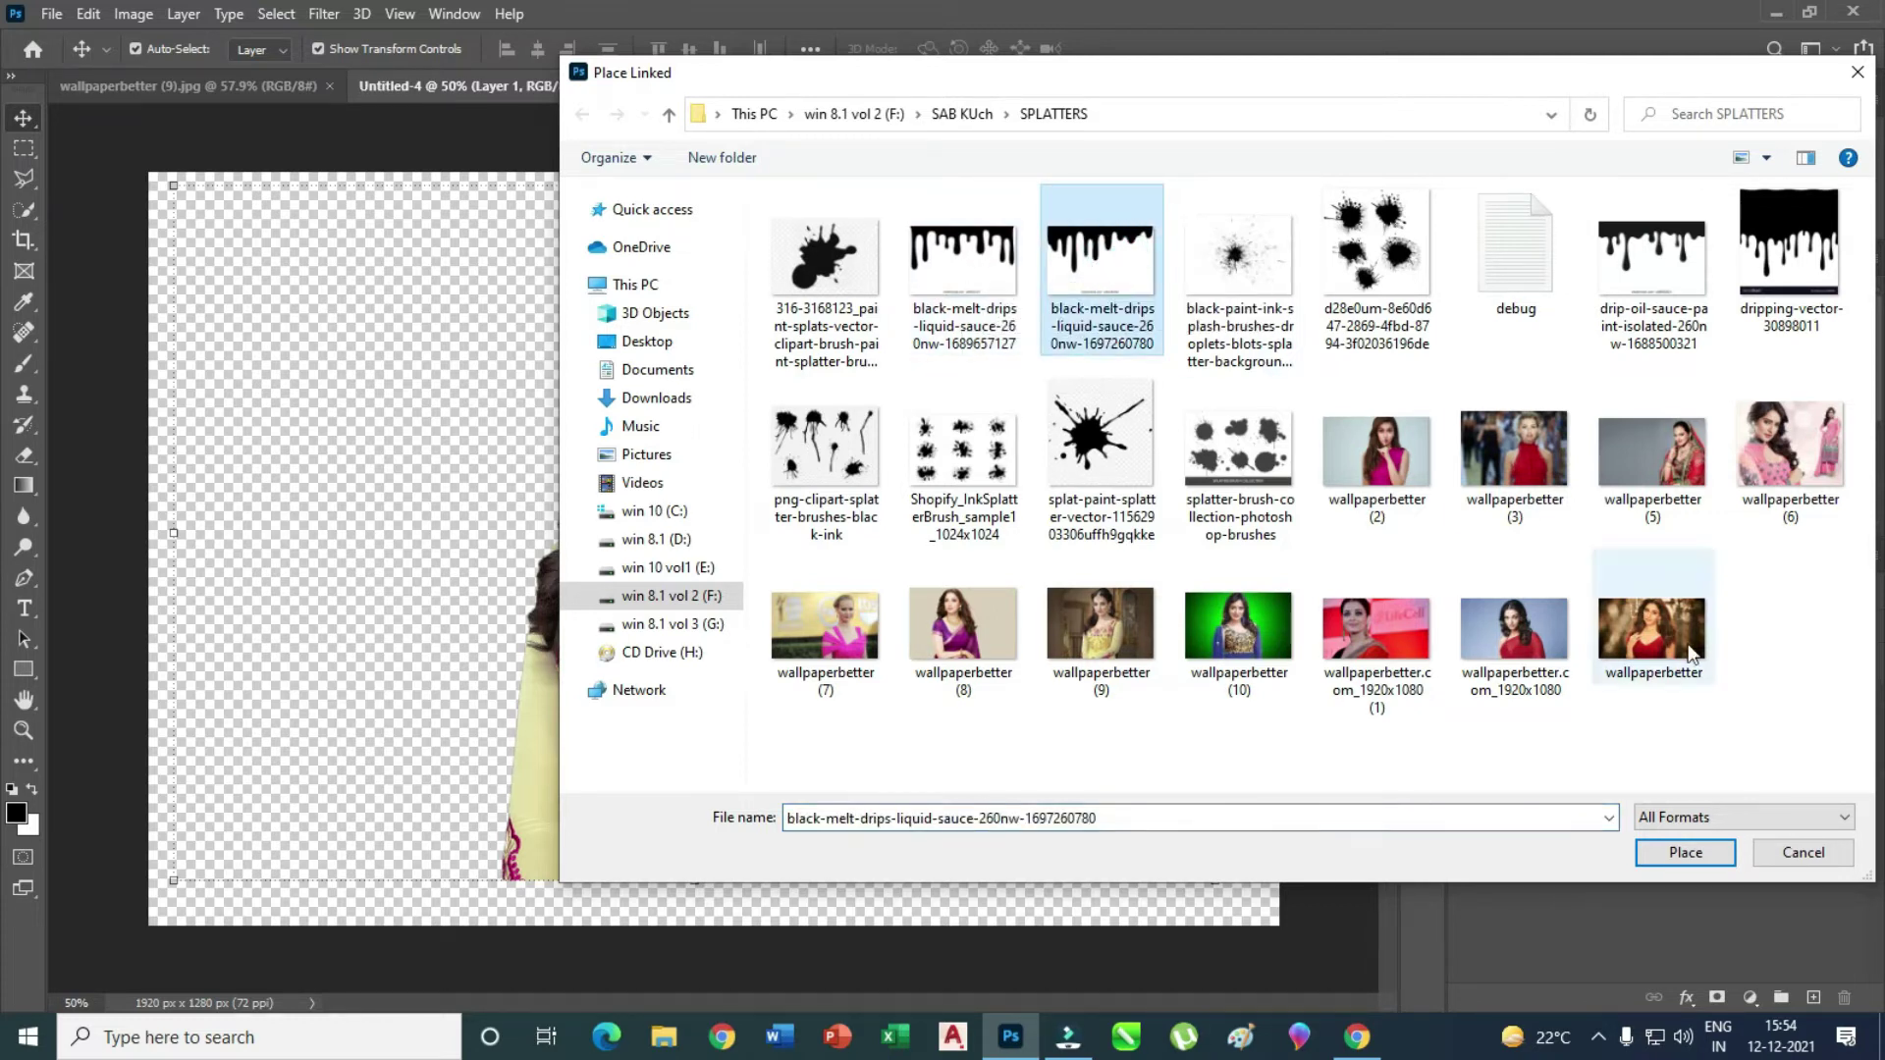
{"action": "left_click", "coordinate": [1699, 854]}
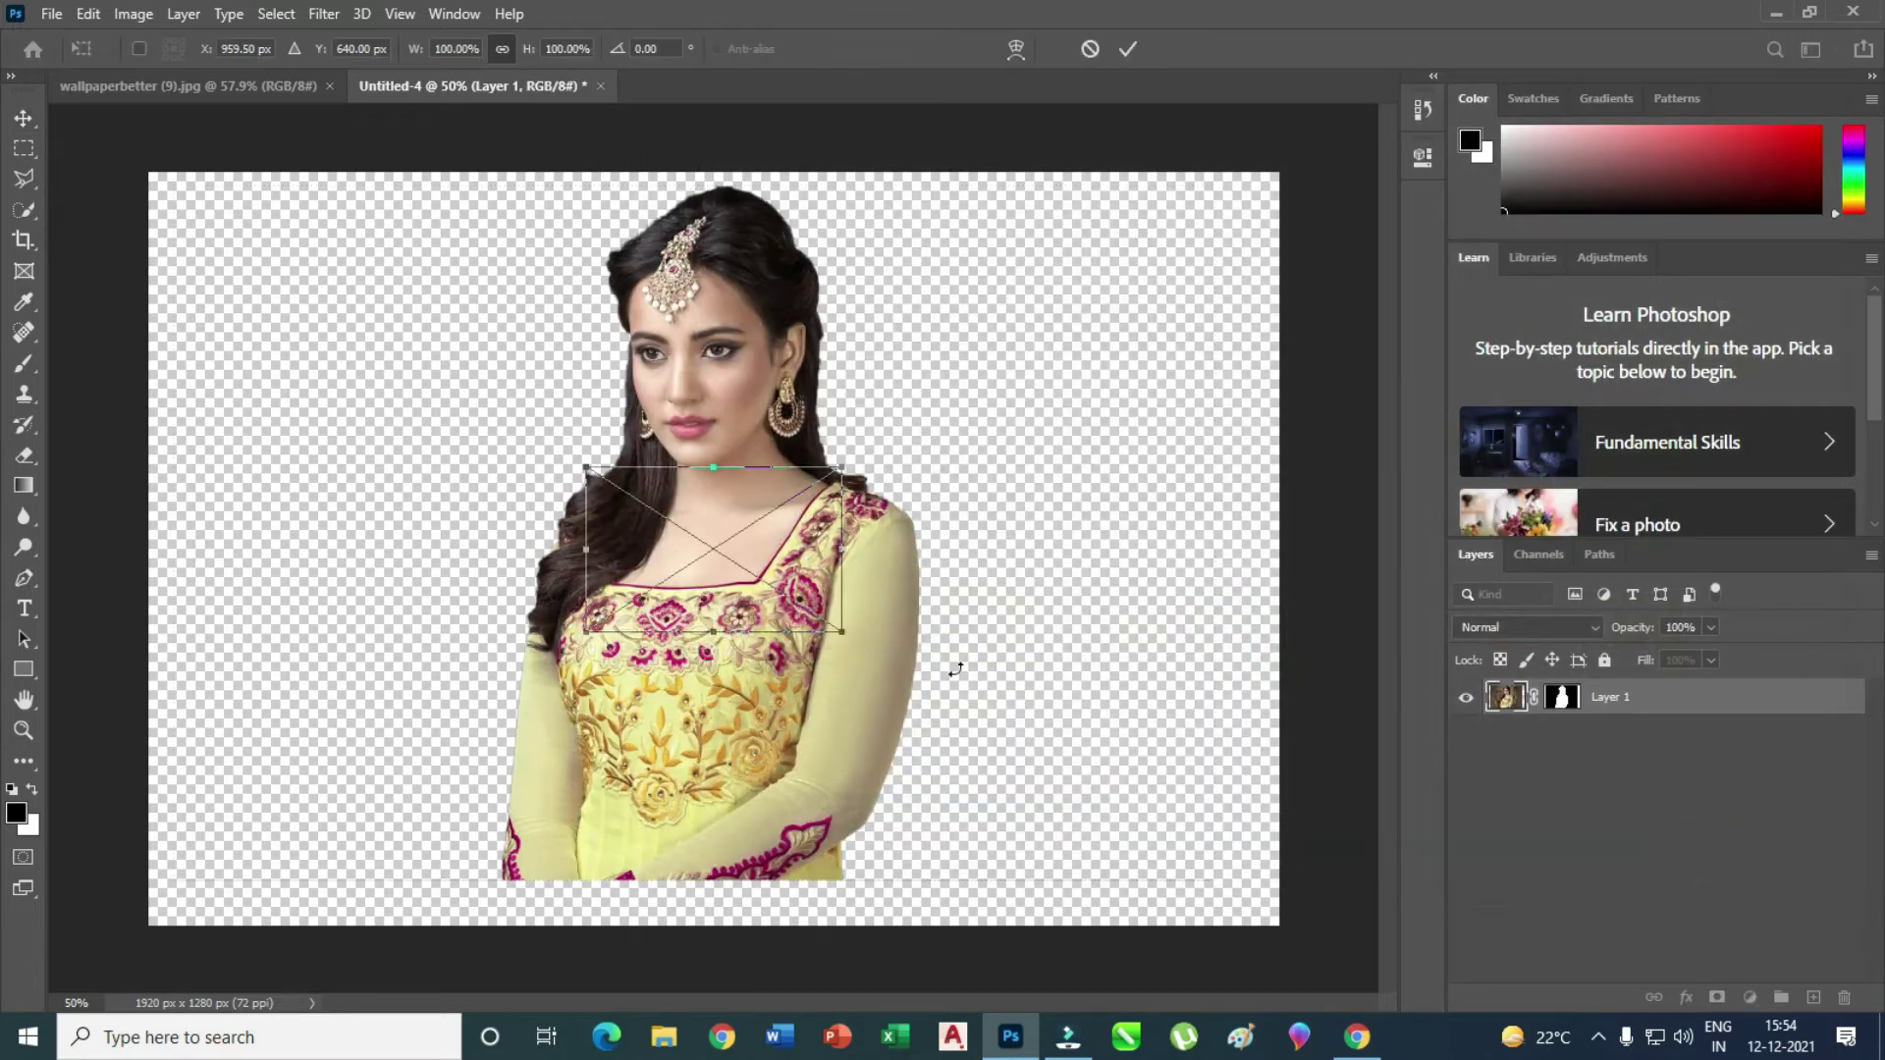
- Move the drips image over the woman's lower body, enlarge it to about 163% and commit
{"action": "mouse_move", "coordinate": [746, 605]}
{"action": "left_mouse_down"}
{"action": "mouse_move", "coordinate": [698, 791]}
{"action": "mouse_move", "coordinate": [670, 811]}
{"action": "left_mouse_up"}
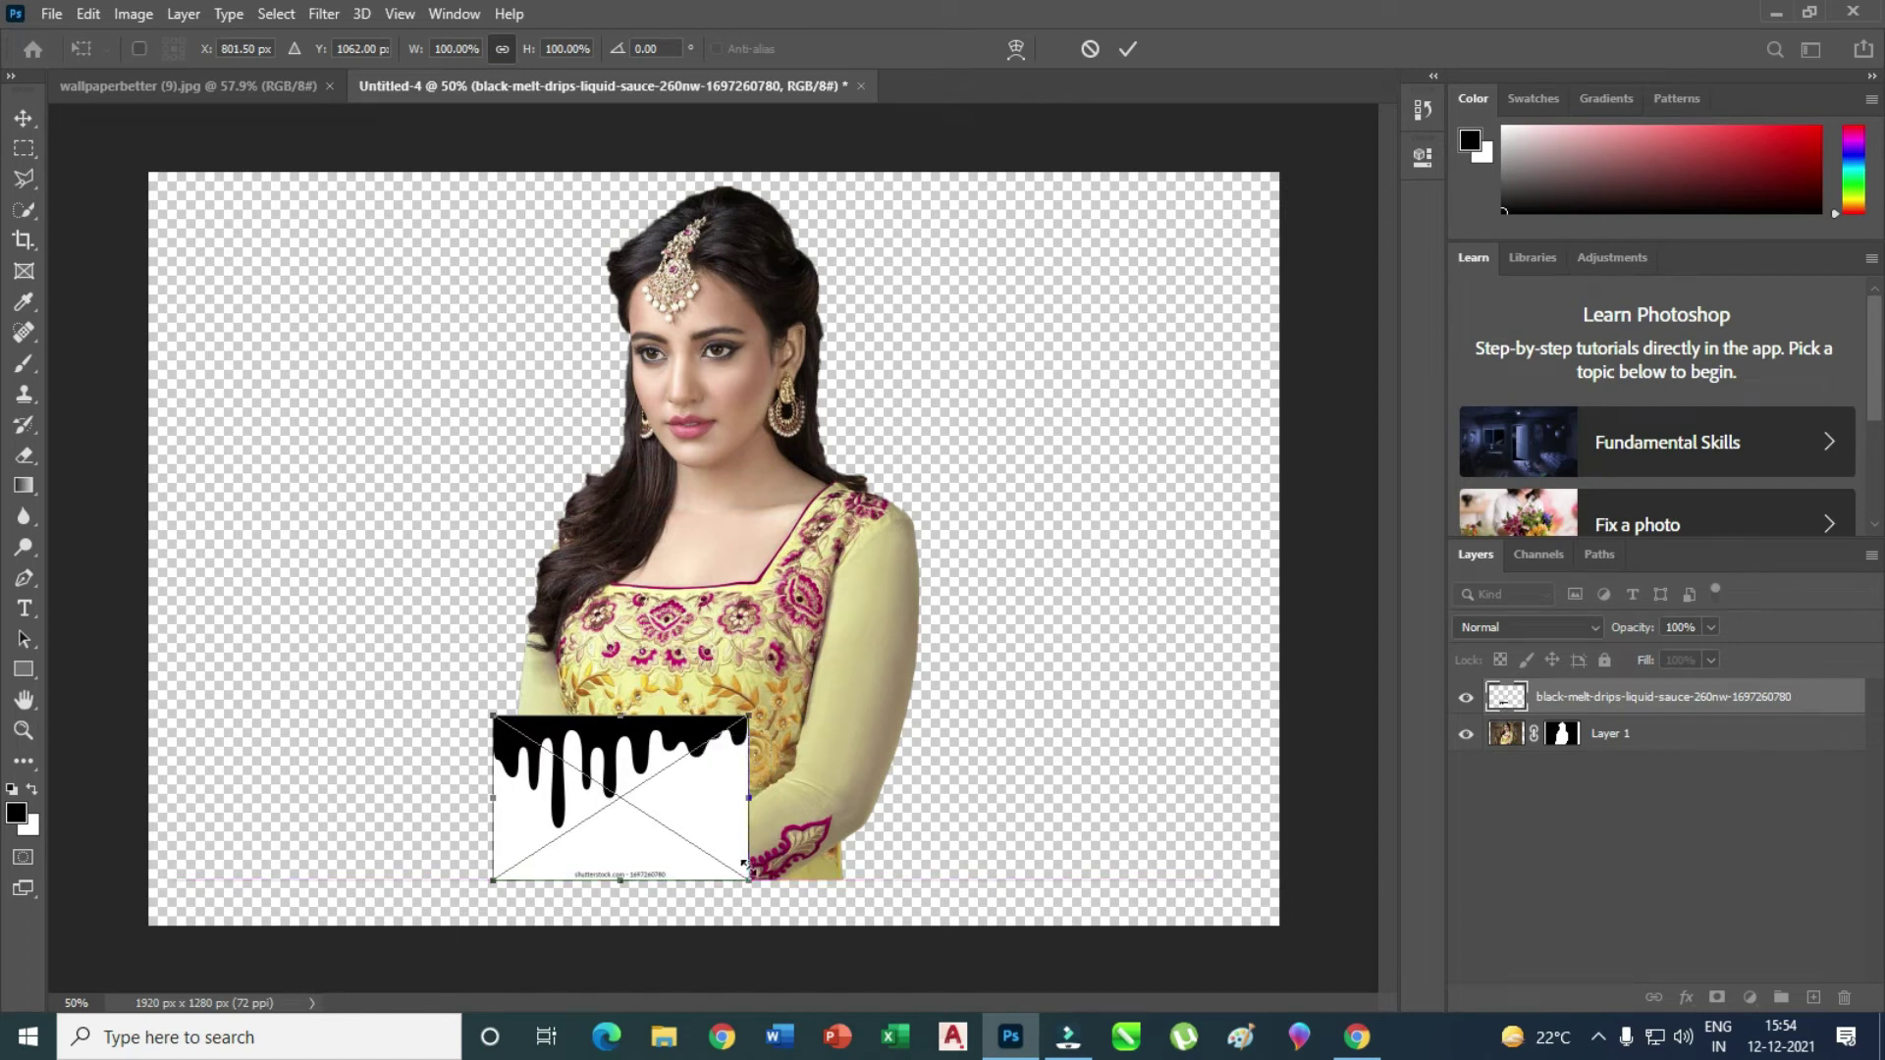
{"action": "left_click_drag", "start_coordinate": [749, 884], "coordinate": [911, 972]}
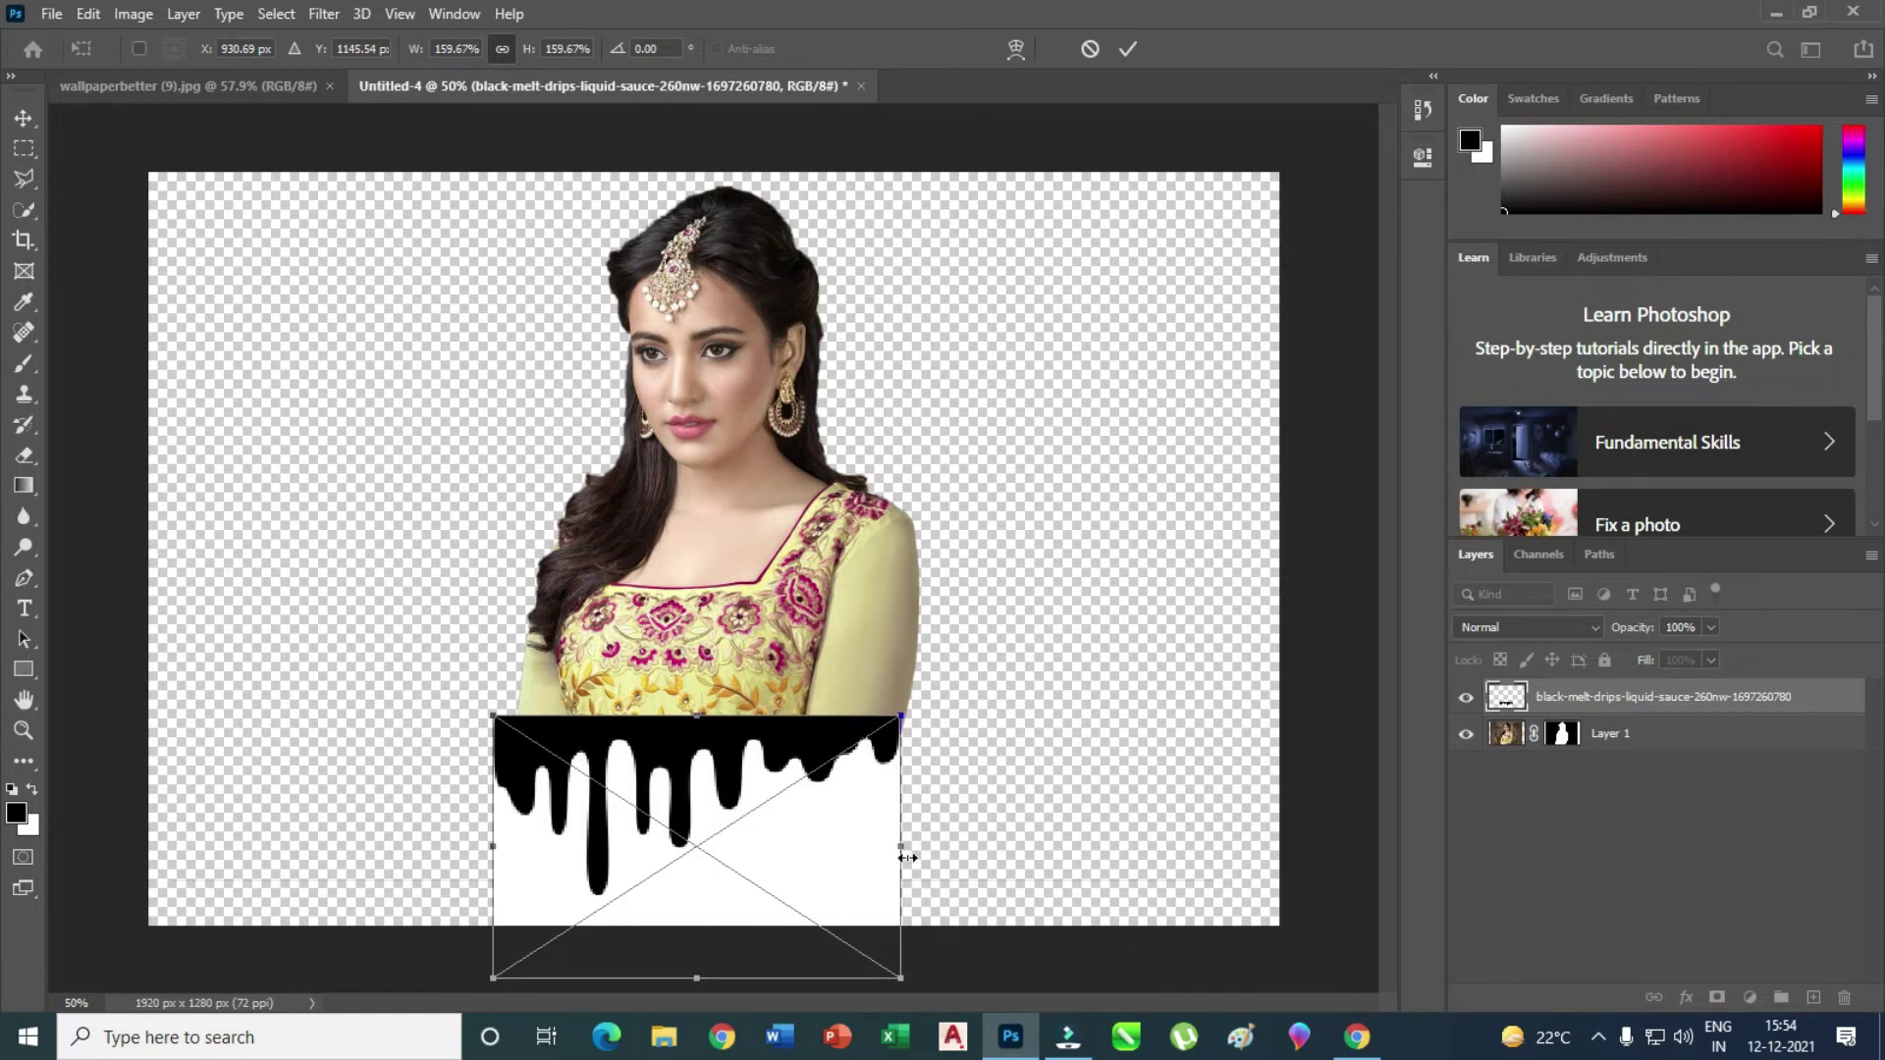
{"action": "left_click_drag", "start_coordinate": [902, 849], "coordinate": [912, 852]}
{"action": "left_click", "coordinate": [1129, 48]}
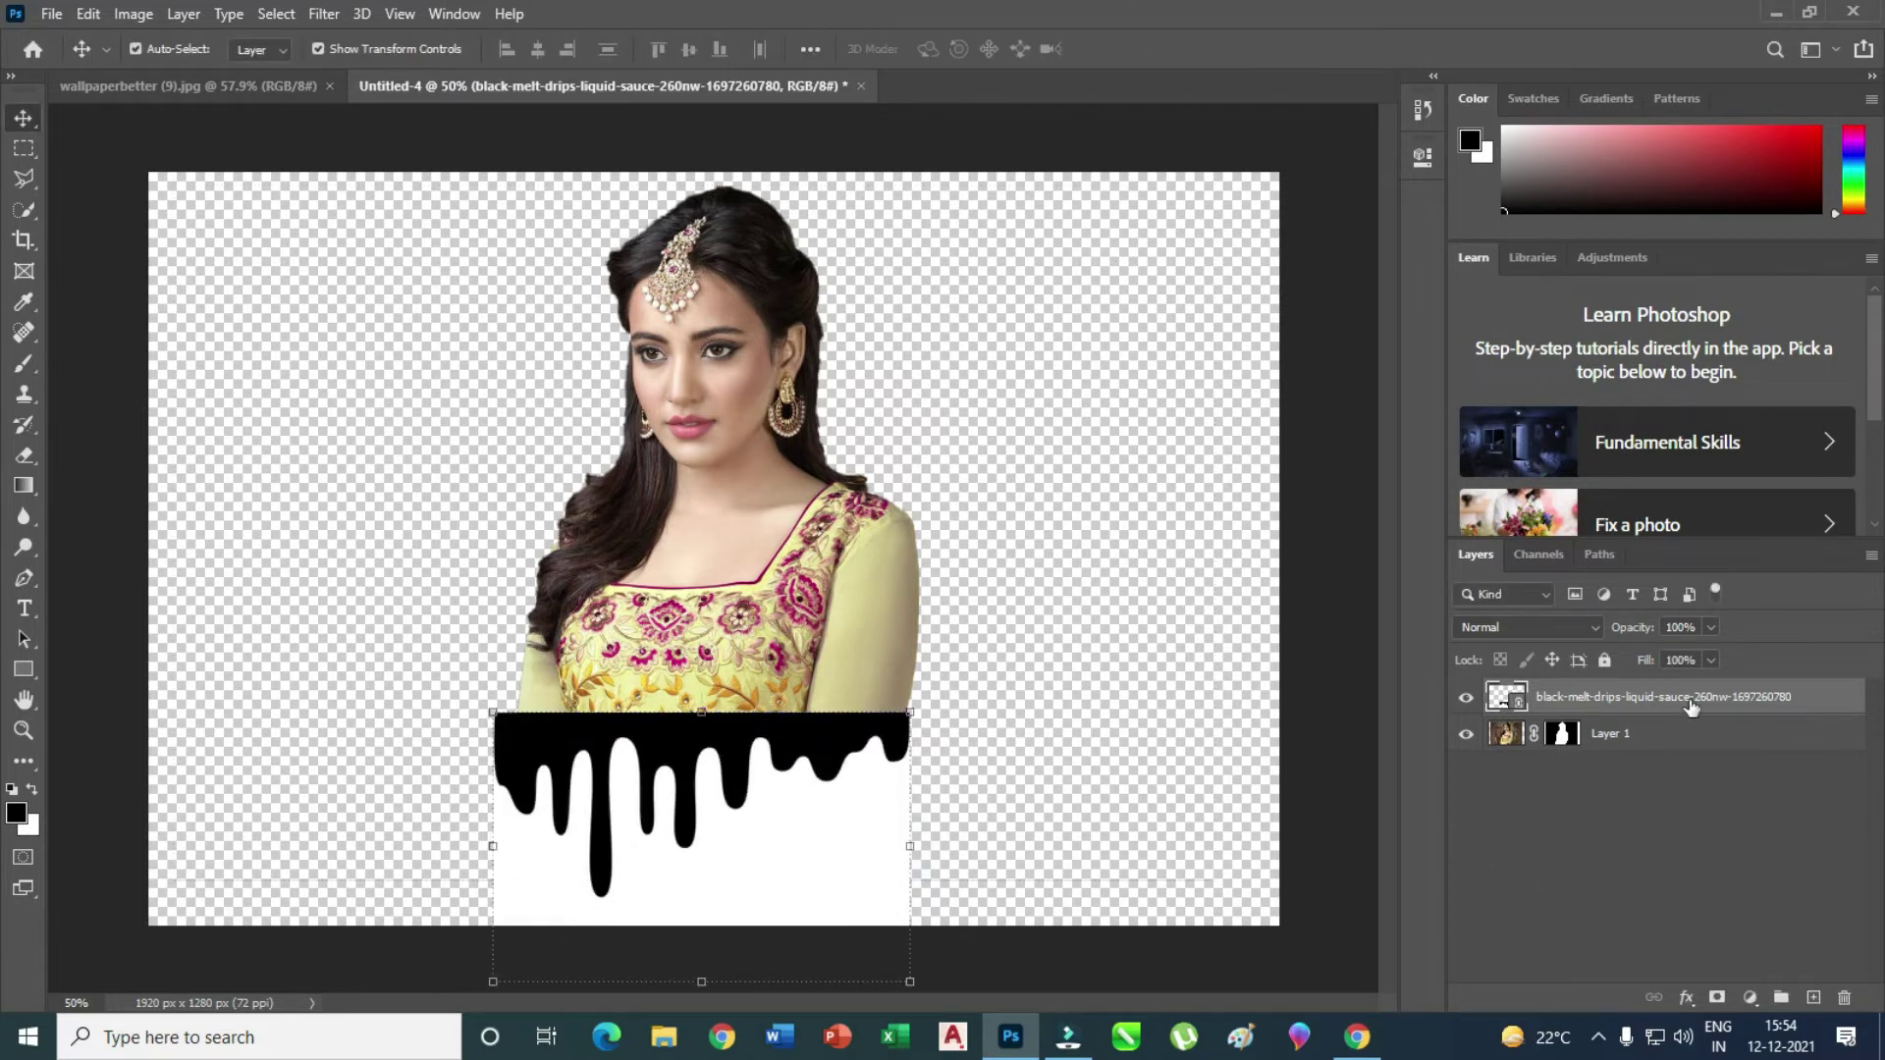
- Rasterize the drips layer and quick-select the white area beneath the black drips
{"action": "right_click", "coordinate": [1563, 695]}
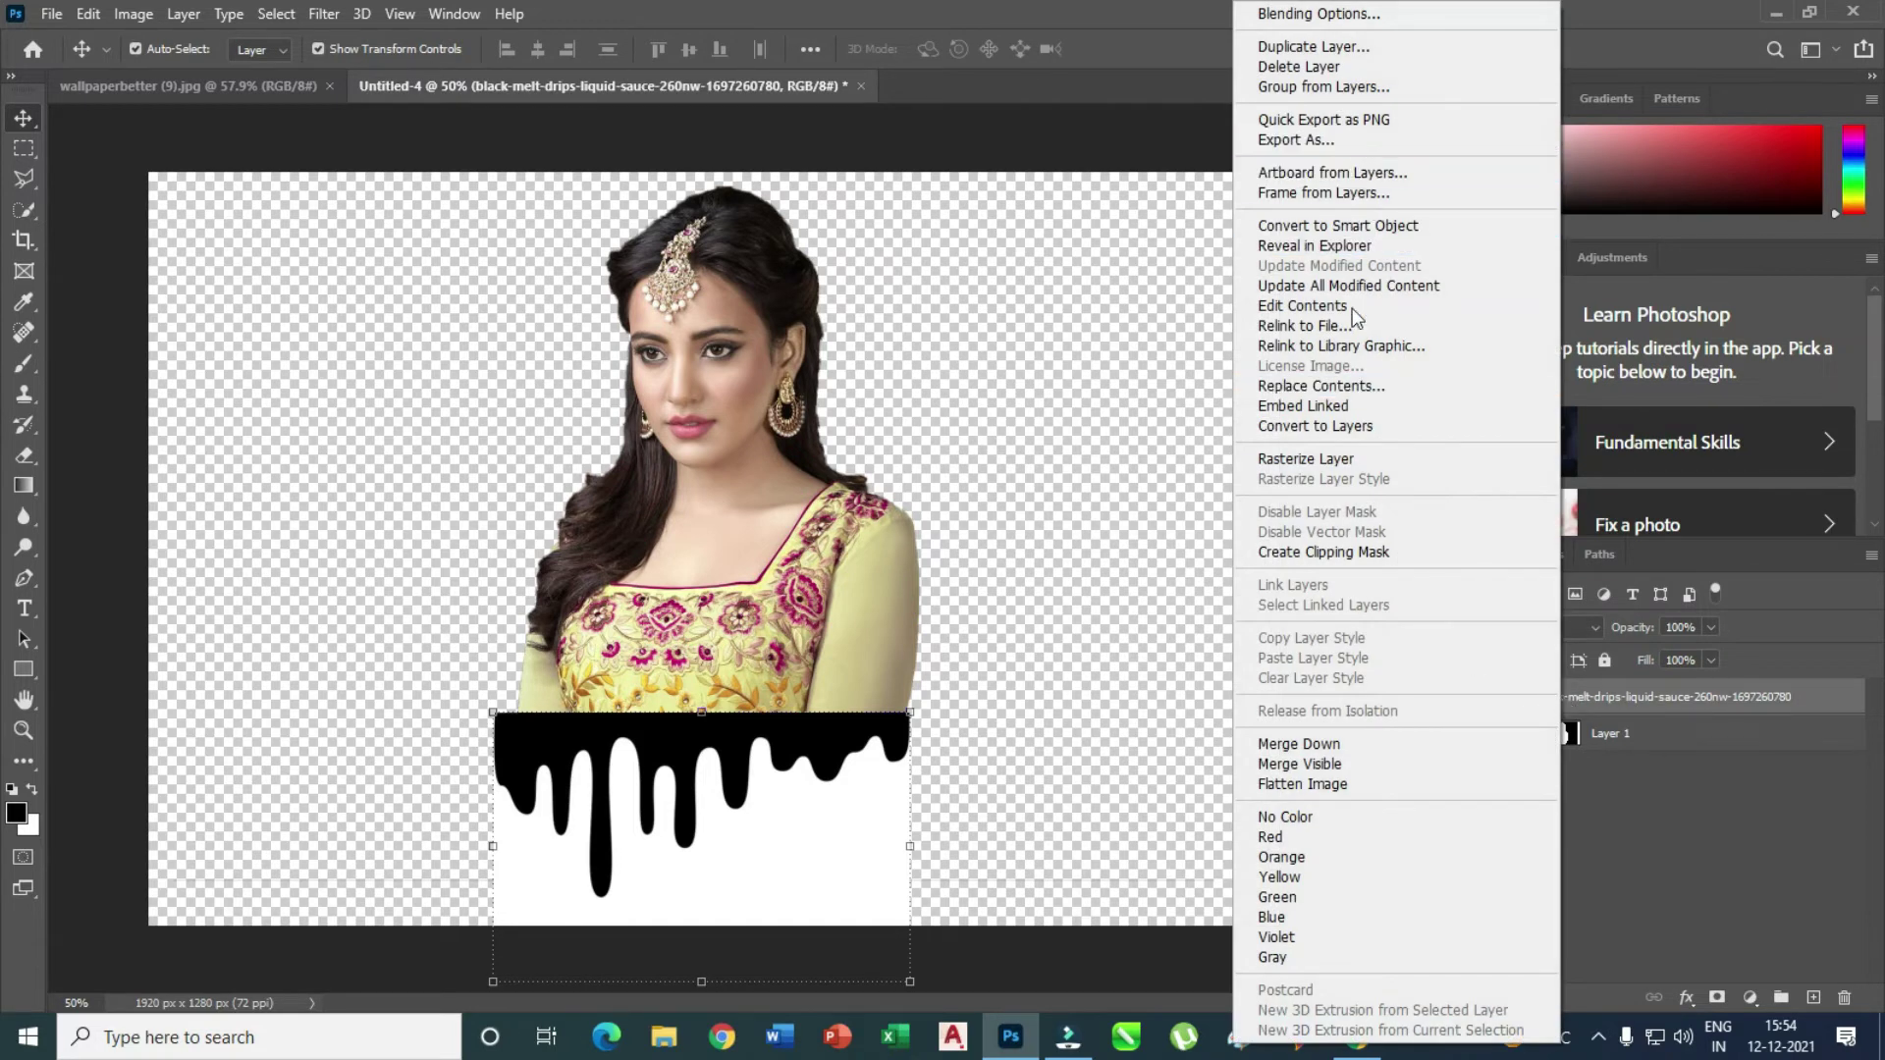
{"action": "left_click", "coordinate": [1316, 462]}
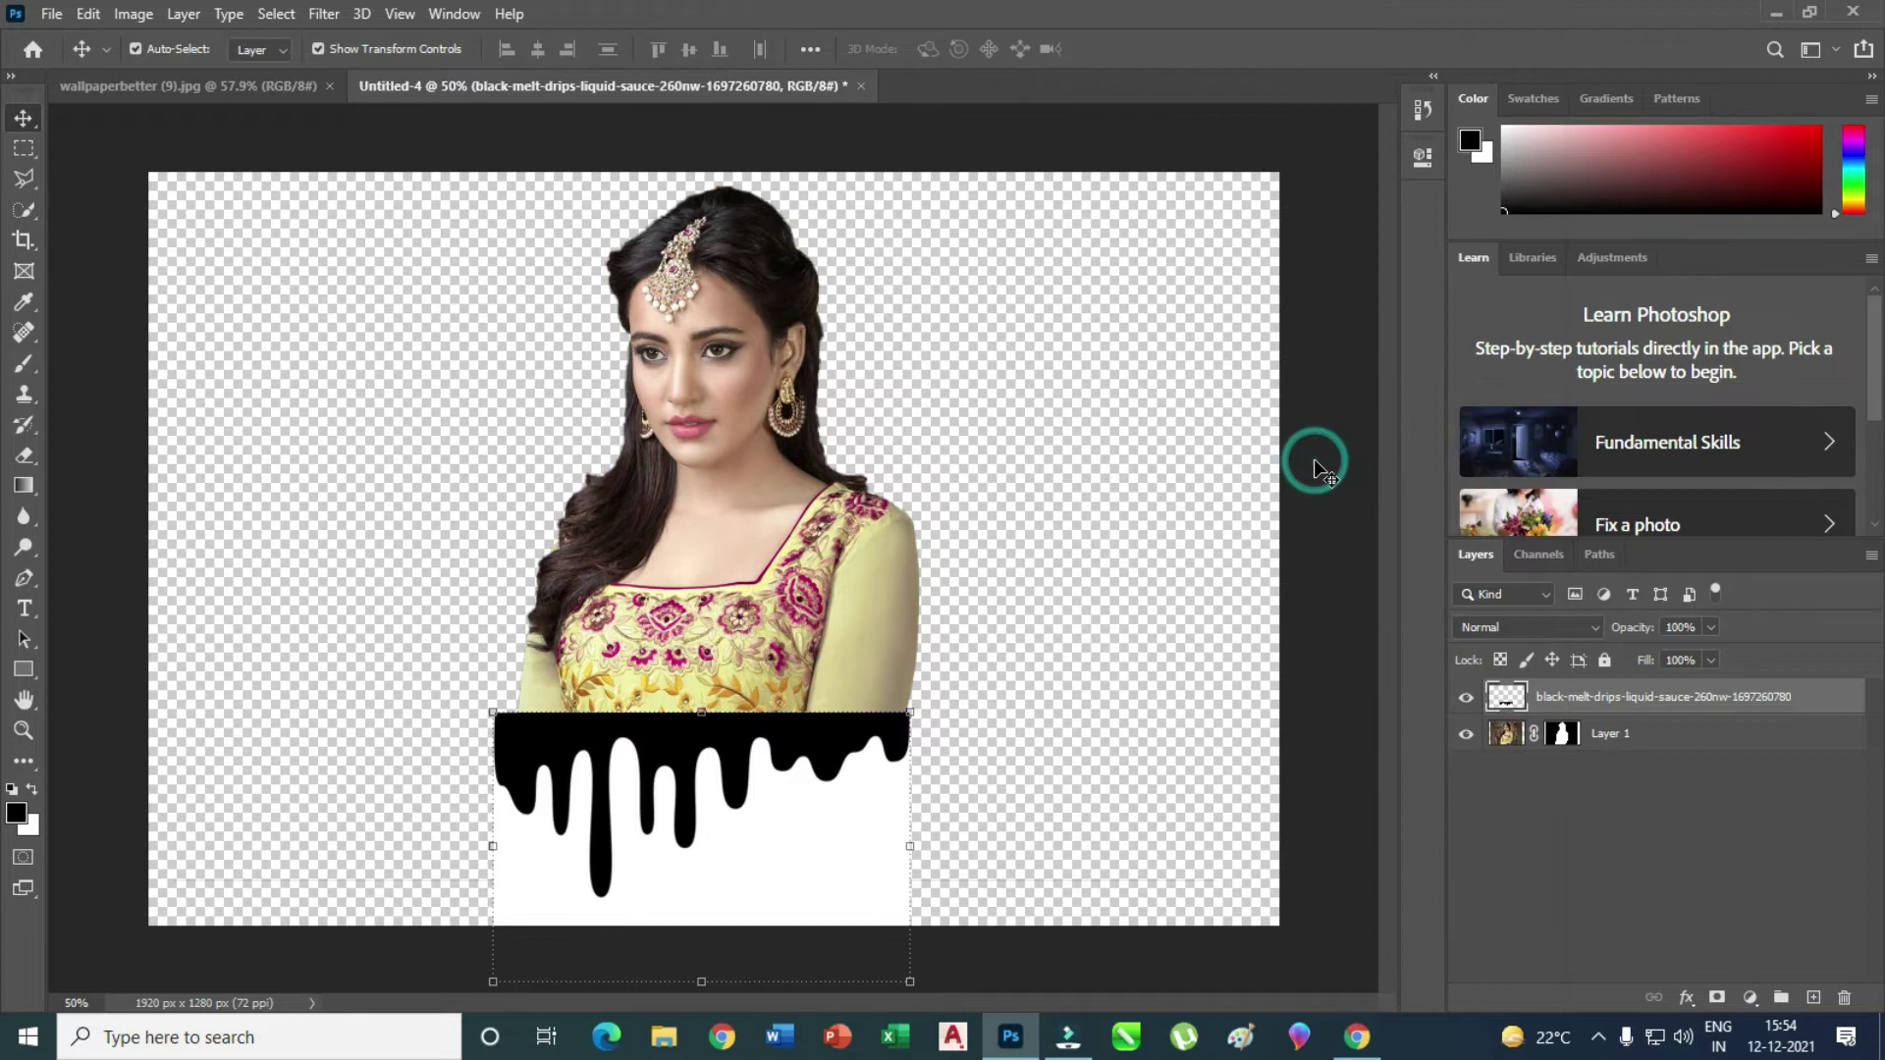
{"action": "left_click", "coordinate": [22, 212]}
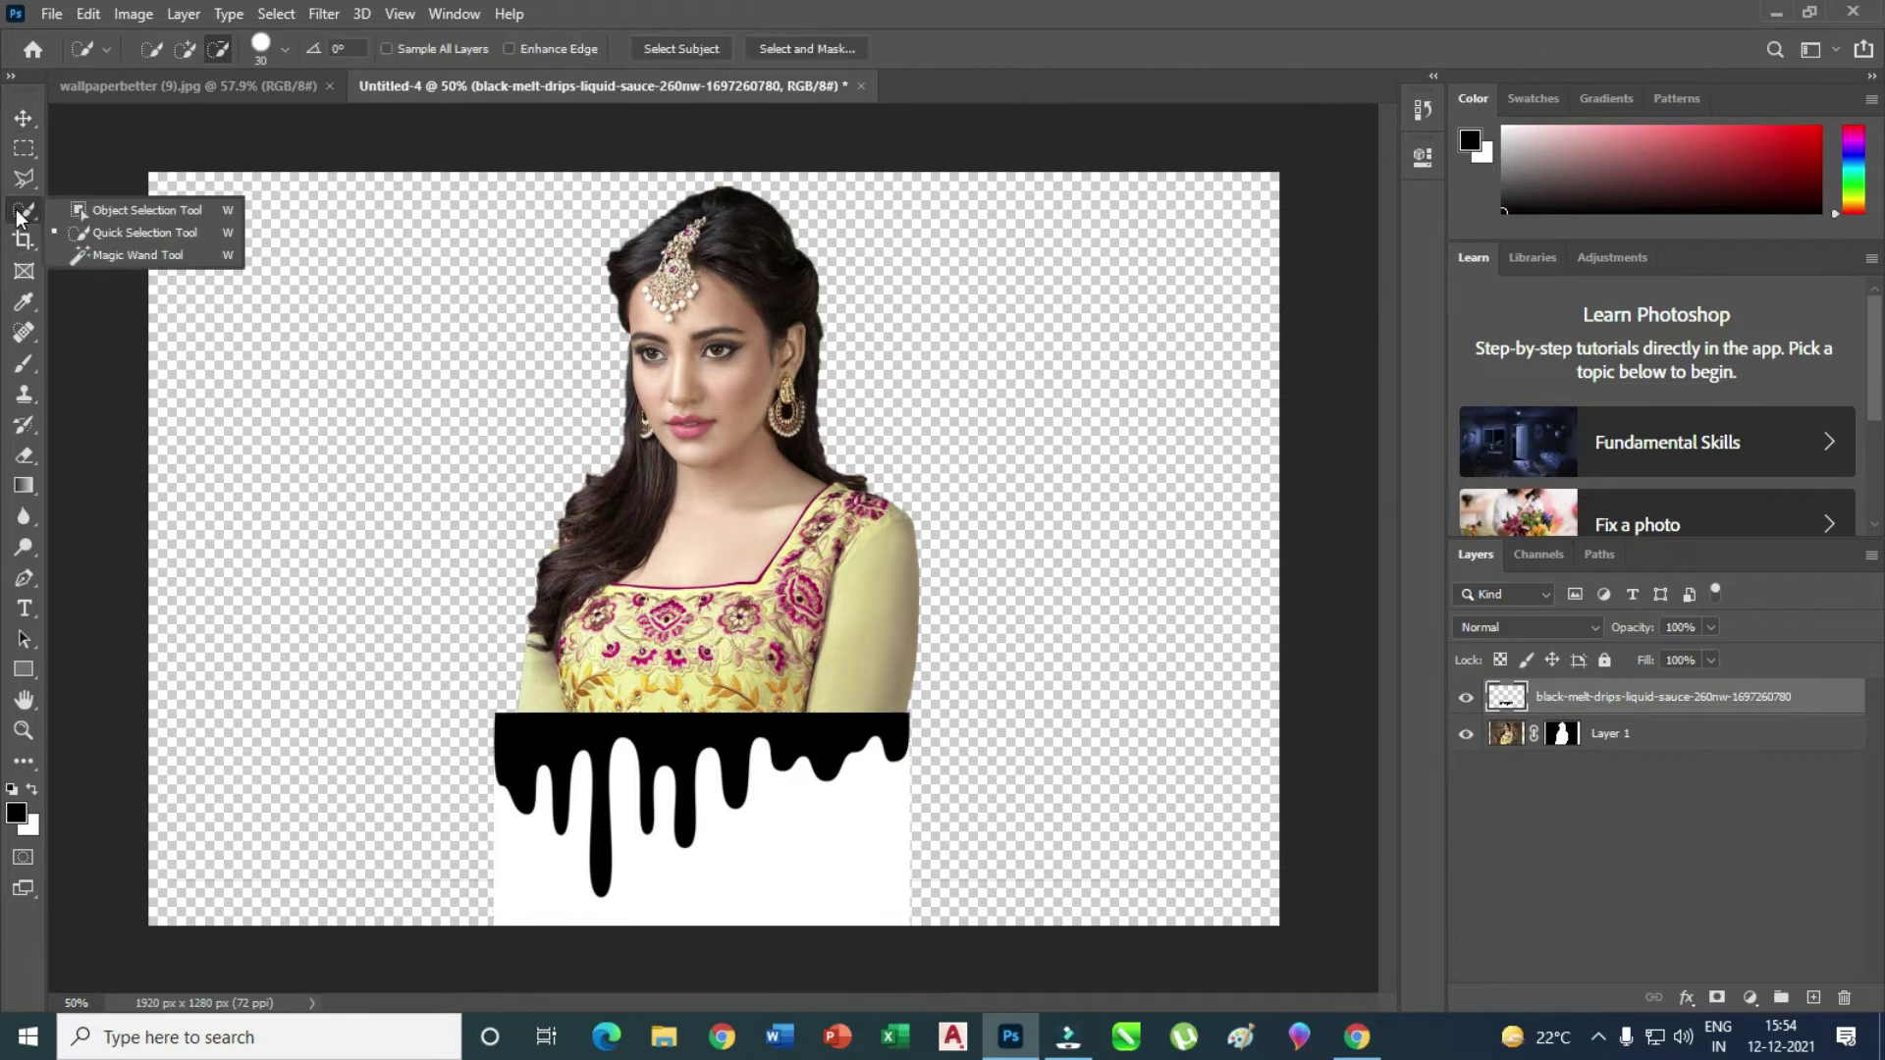
{"action": "left_click", "coordinate": [98, 232]}
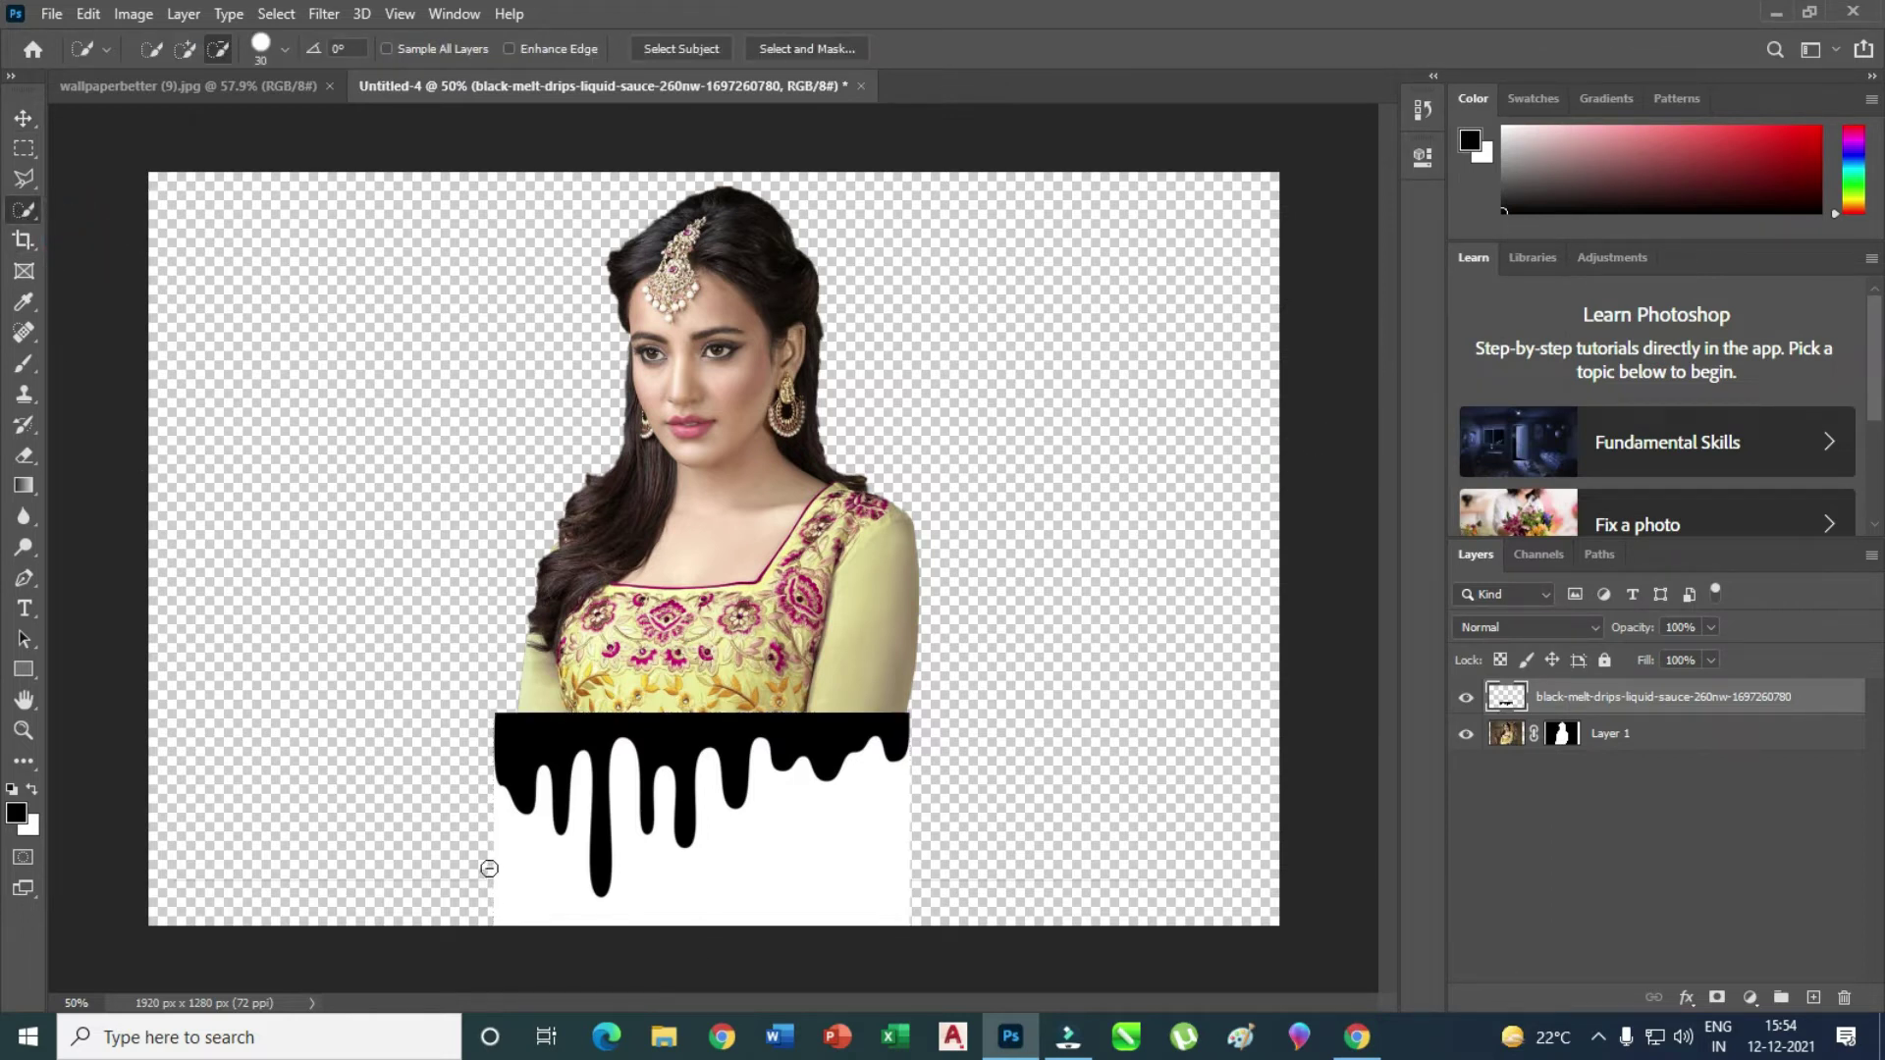
{"action": "left_click_drag", "start_coordinate": [514, 863], "coordinate": [544, 861]}
{"action": "mouse_move", "coordinate": [534, 843]}
{"action": "left_mouse_down"}
{"action": "mouse_move", "coordinate": [699, 874]}
{"action": "mouse_move", "coordinate": [719, 829]}
{"action": "mouse_move", "coordinate": [779, 783]}
{"action": "mouse_move", "coordinate": [847, 814]}
{"action": "mouse_move", "coordinate": [905, 782]}
{"action": "mouse_move", "coordinate": [928, 739]}
{"action": "mouse_move", "coordinate": [913, 875]}
{"action": "mouse_move", "coordinate": [914, 829]}
{"action": "mouse_move", "coordinate": [584, 931]}
{"action": "left_mouse_up"}
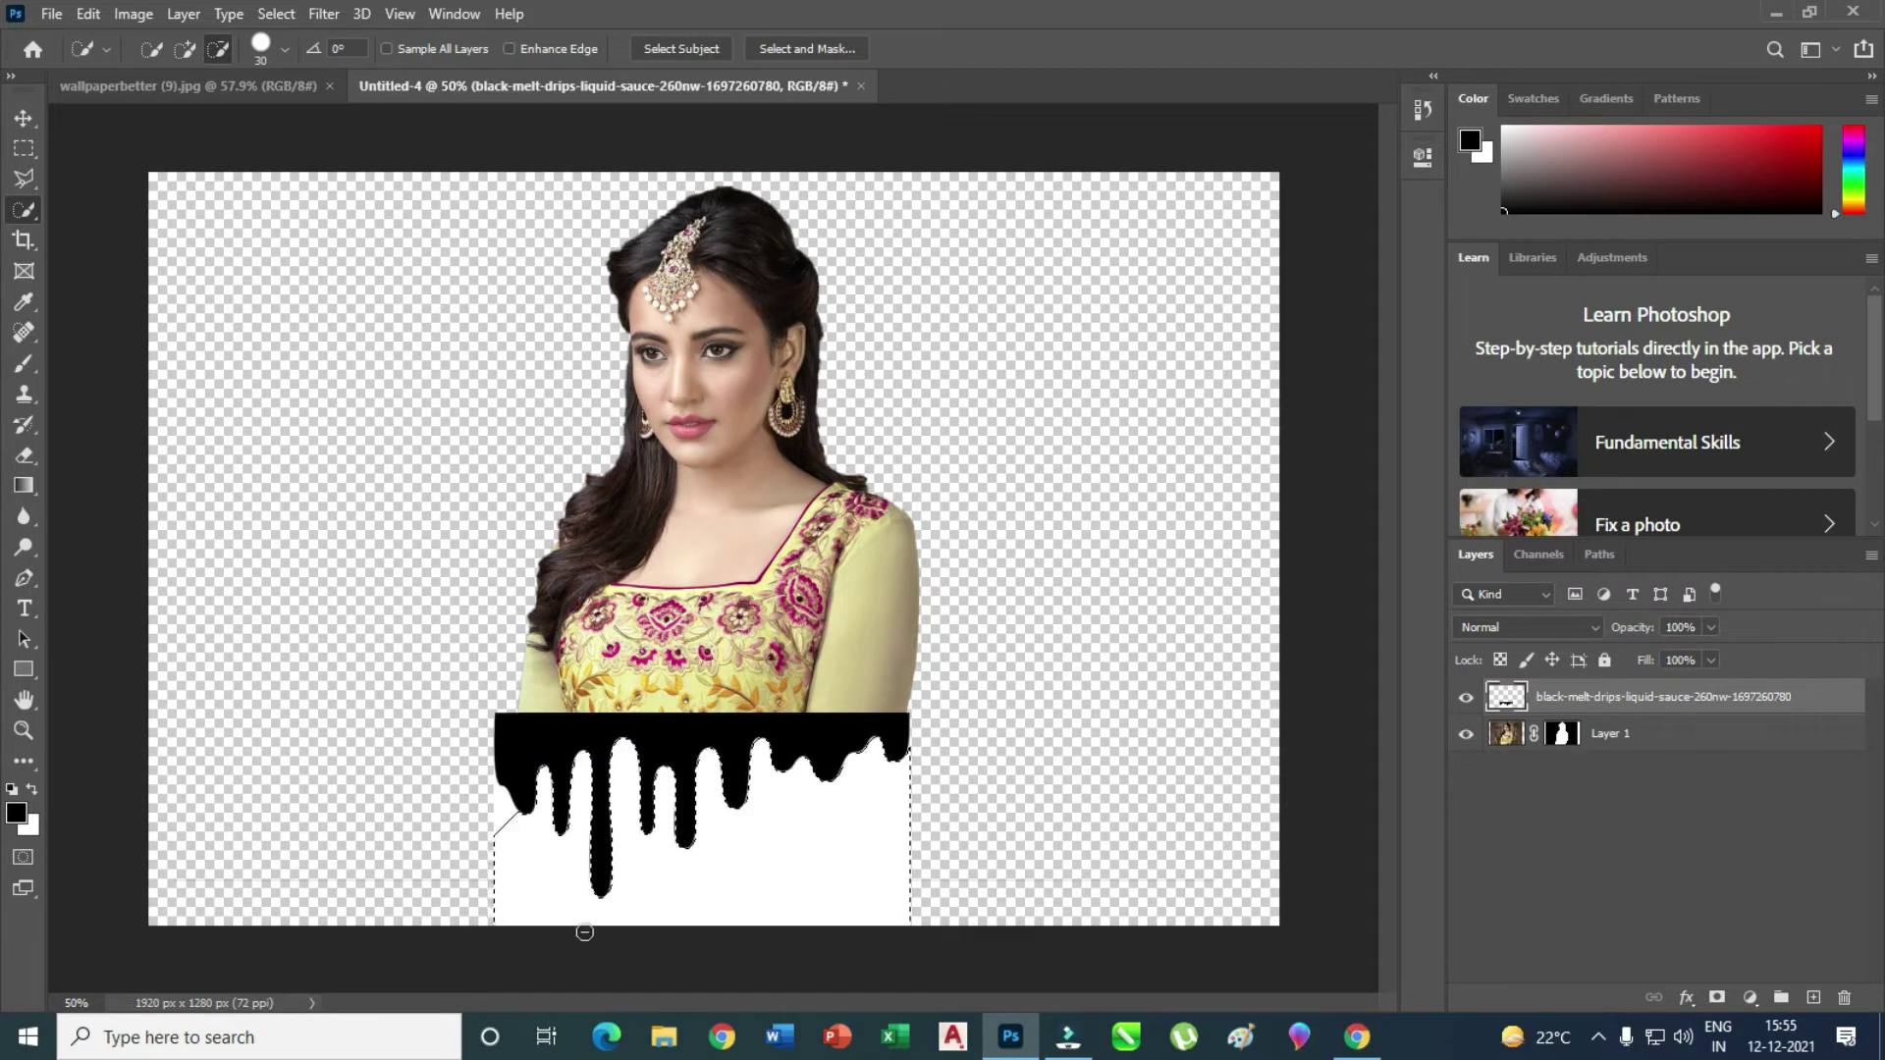
{"action": "left_click_drag", "start_coordinate": [505, 841], "coordinate": [496, 824]}
{"action": "left_click", "coordinate": [183, 48]}
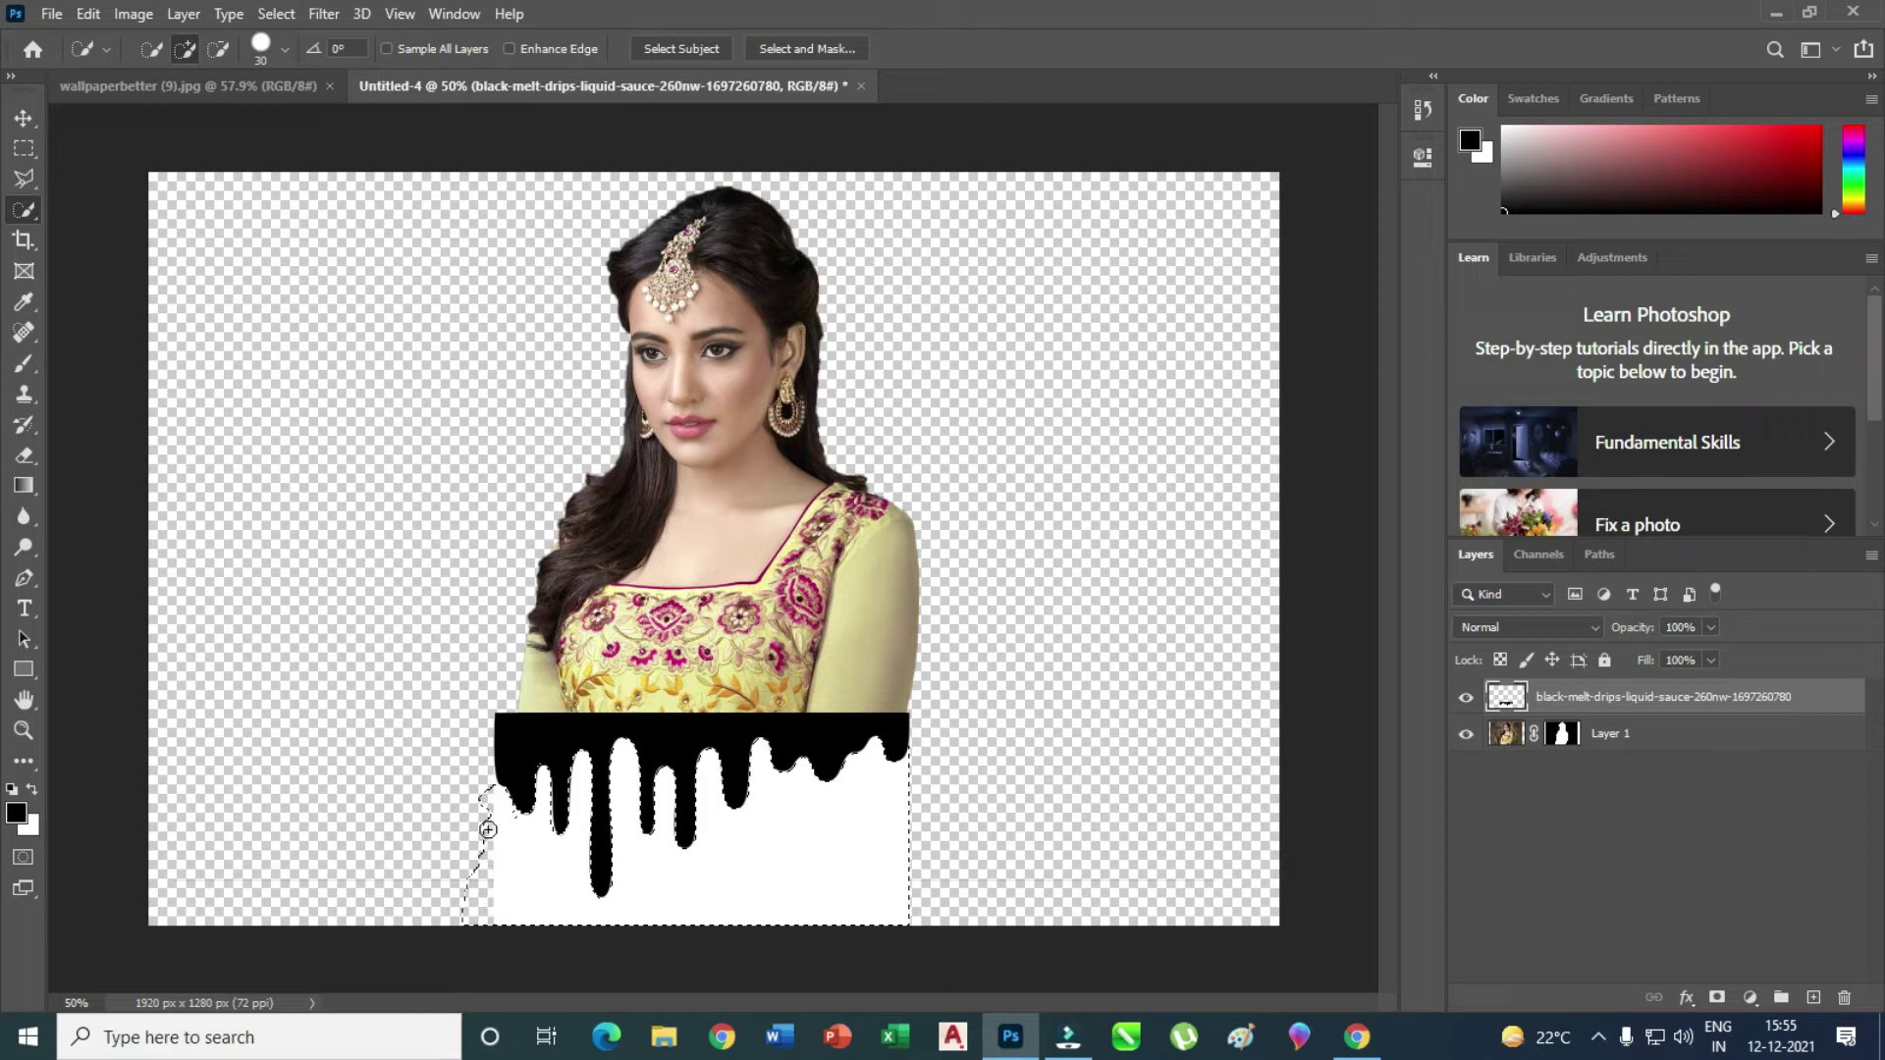
{"action": "left_click_drag", "start_coordinate": [457, 797], "coordinate": [483, 934]}
- Toggle the drips layer's visibility to check the selection, leaving it visible
{"action": "left_click", "coordinate": [1469, 701]}
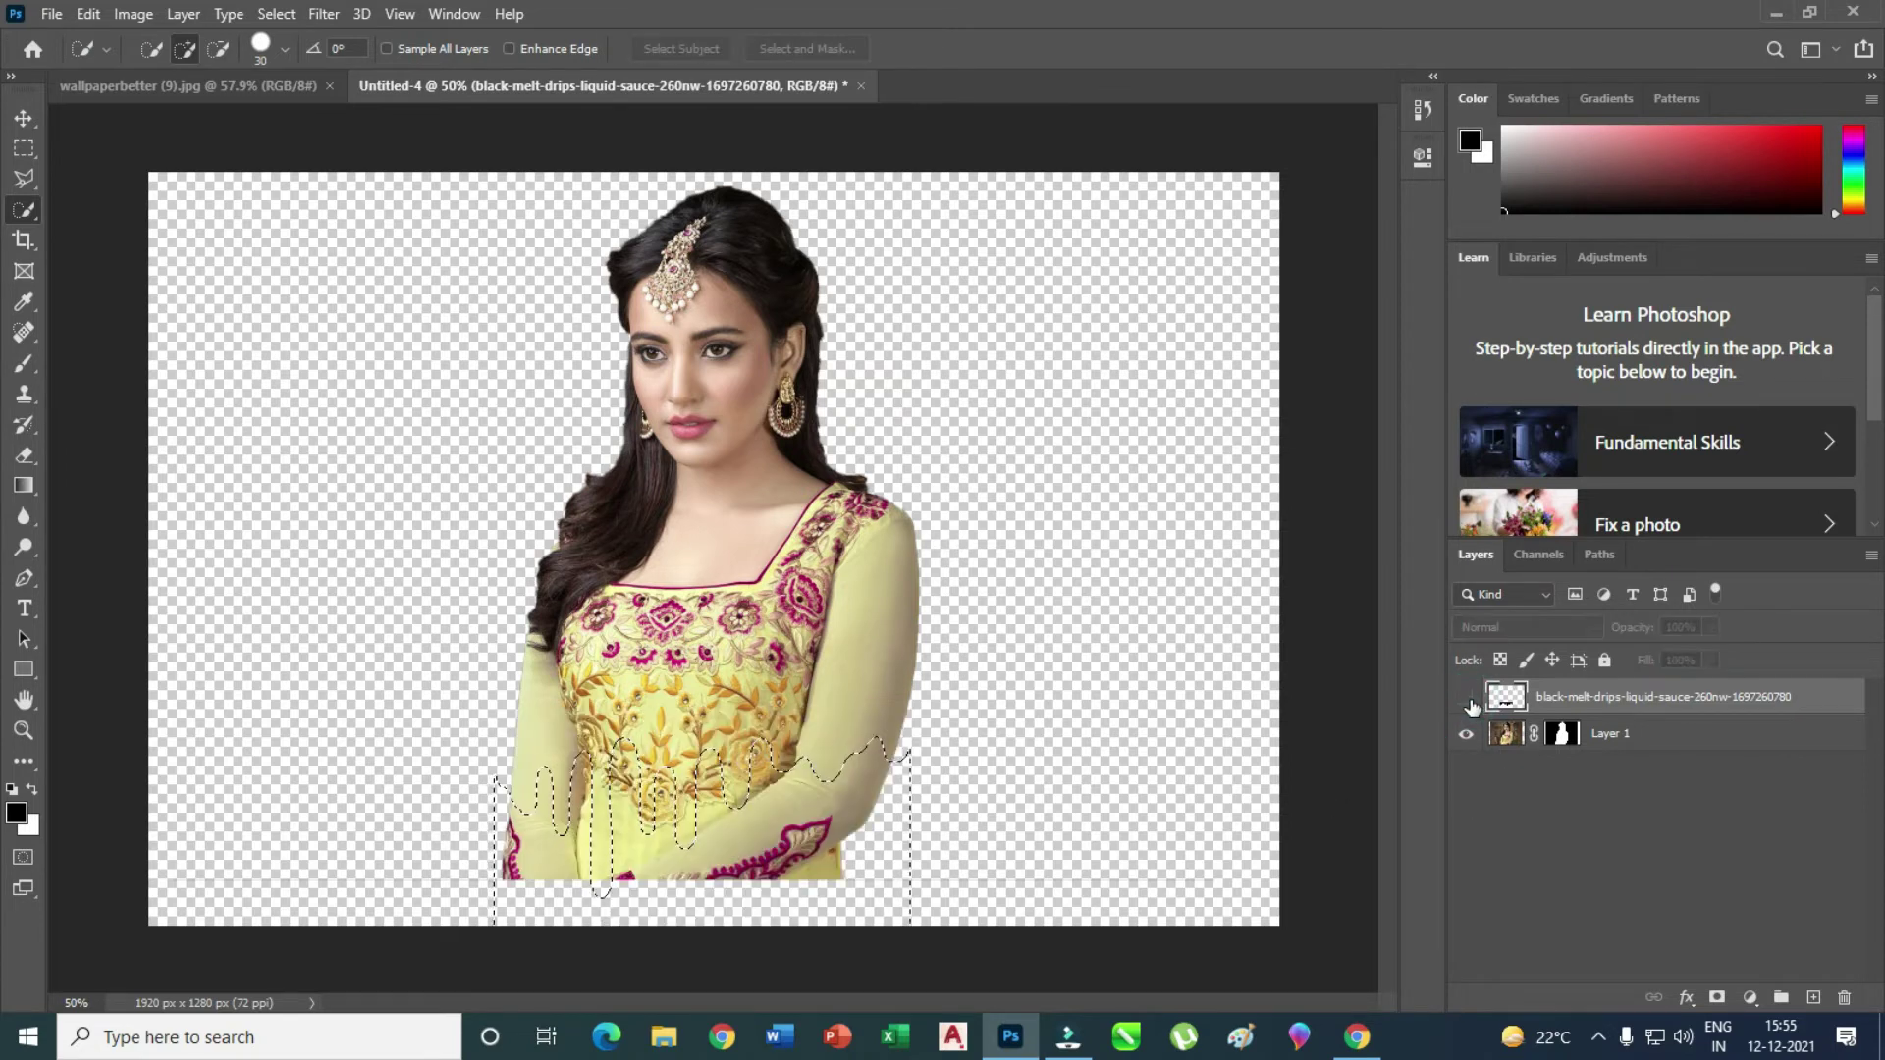
{"action": "left_click", "coordinate": [1467, 702]}
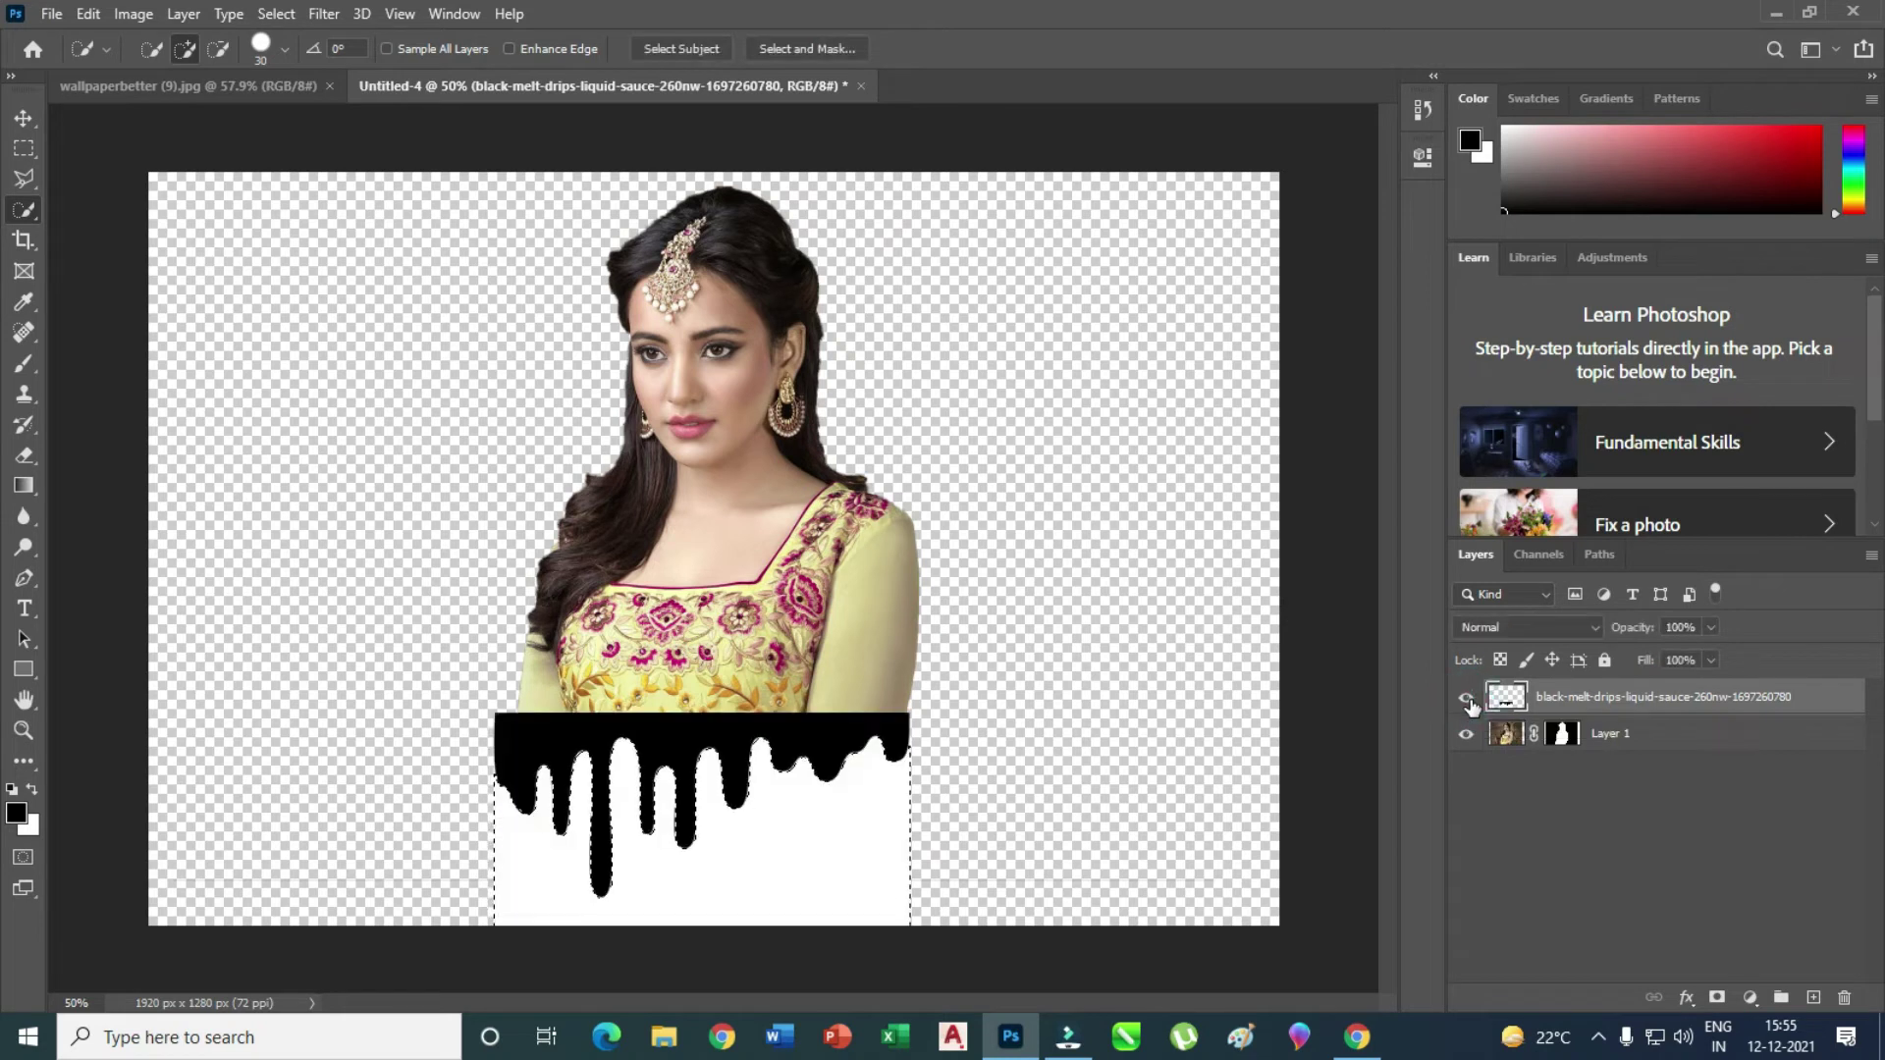
{"action": "left_click", "coordinate": [1469, 701]}
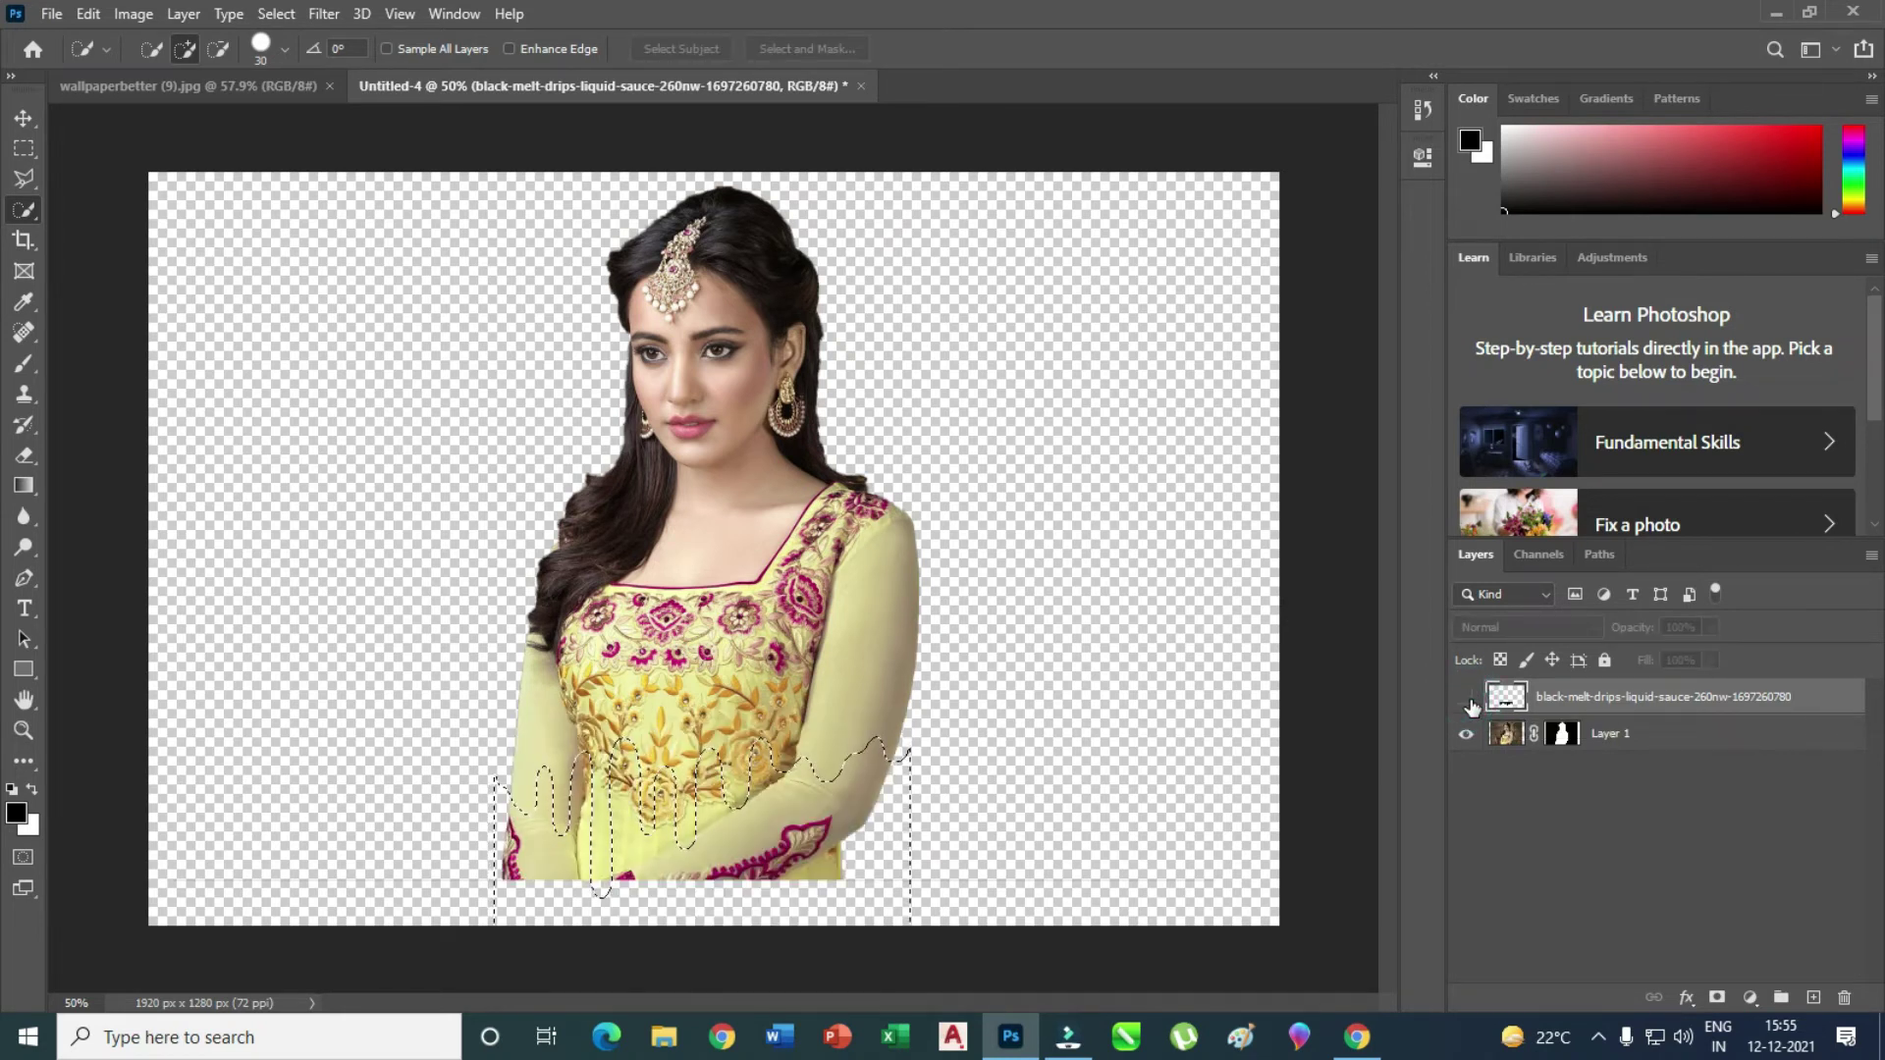
{"action": "left_click", "coordinate": [1469, 701]}
{"action": "left_click", "coordinate": [1469, 701]}
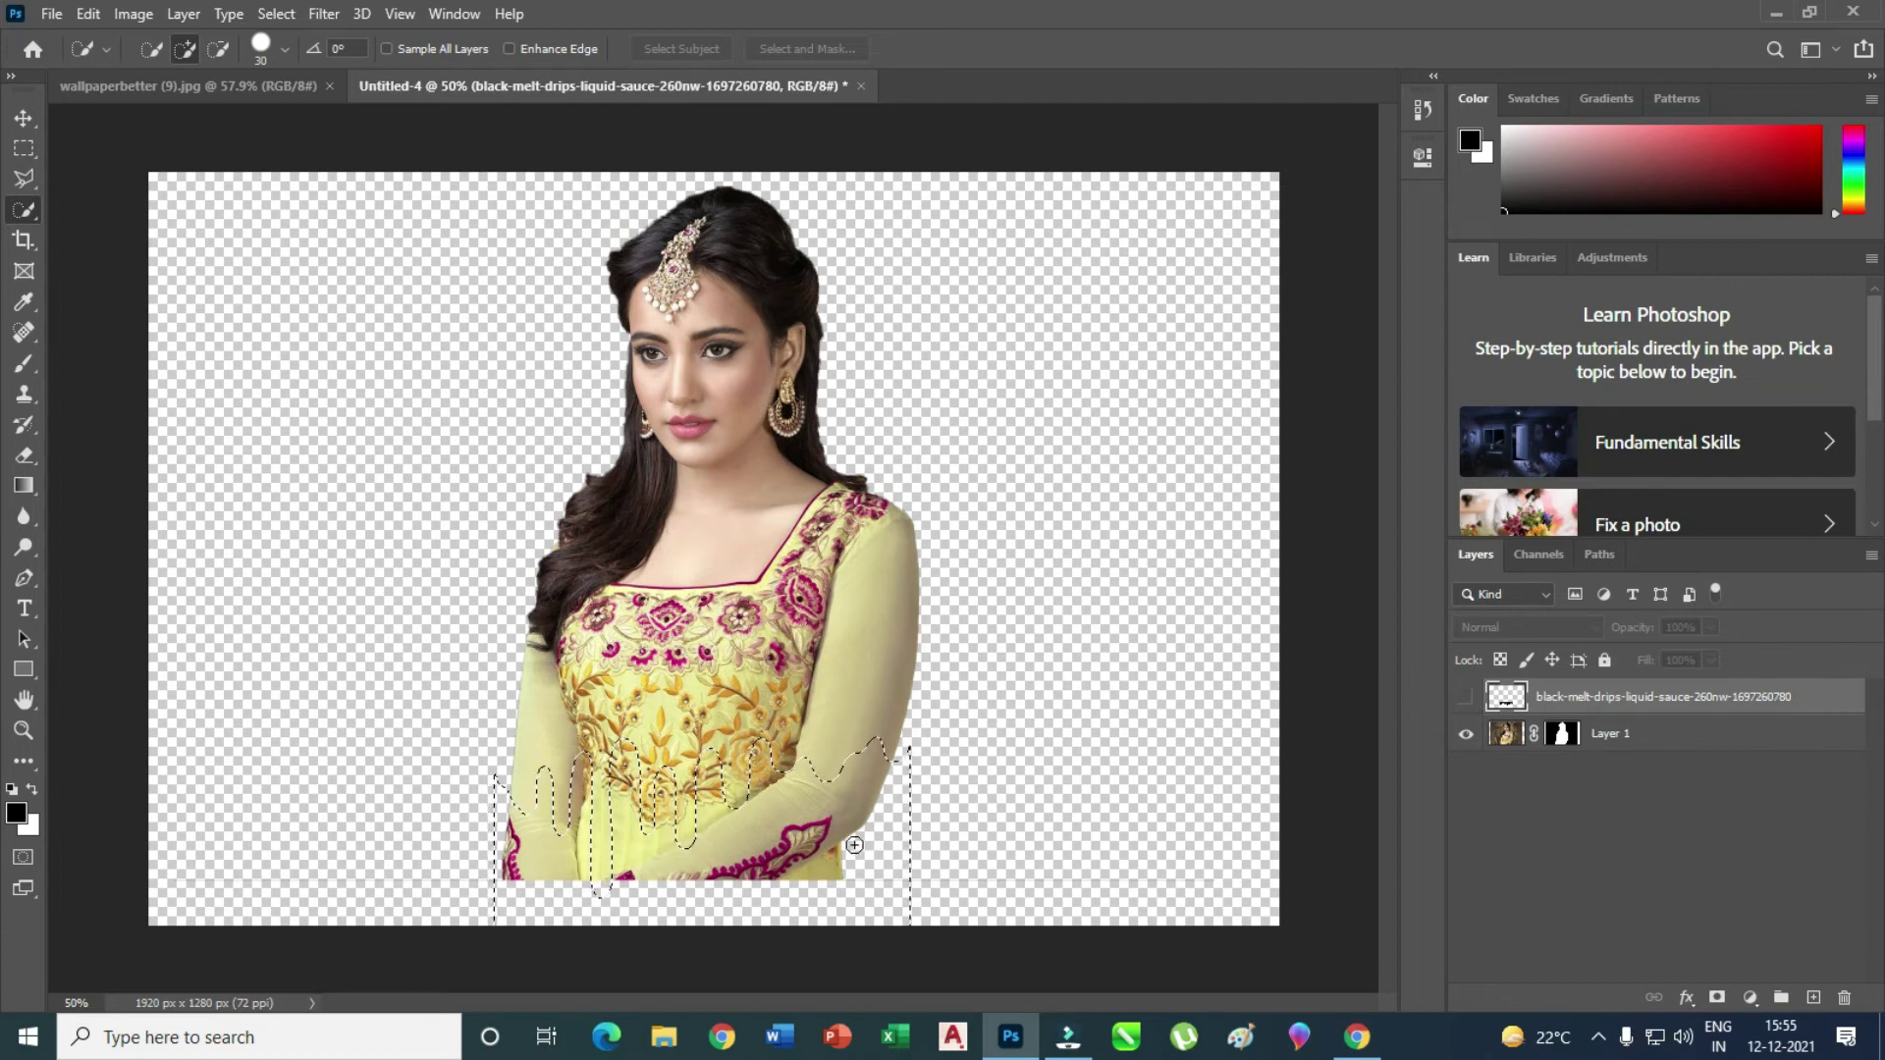
{"action": "left_click", "coordinate": [1465, 699]}
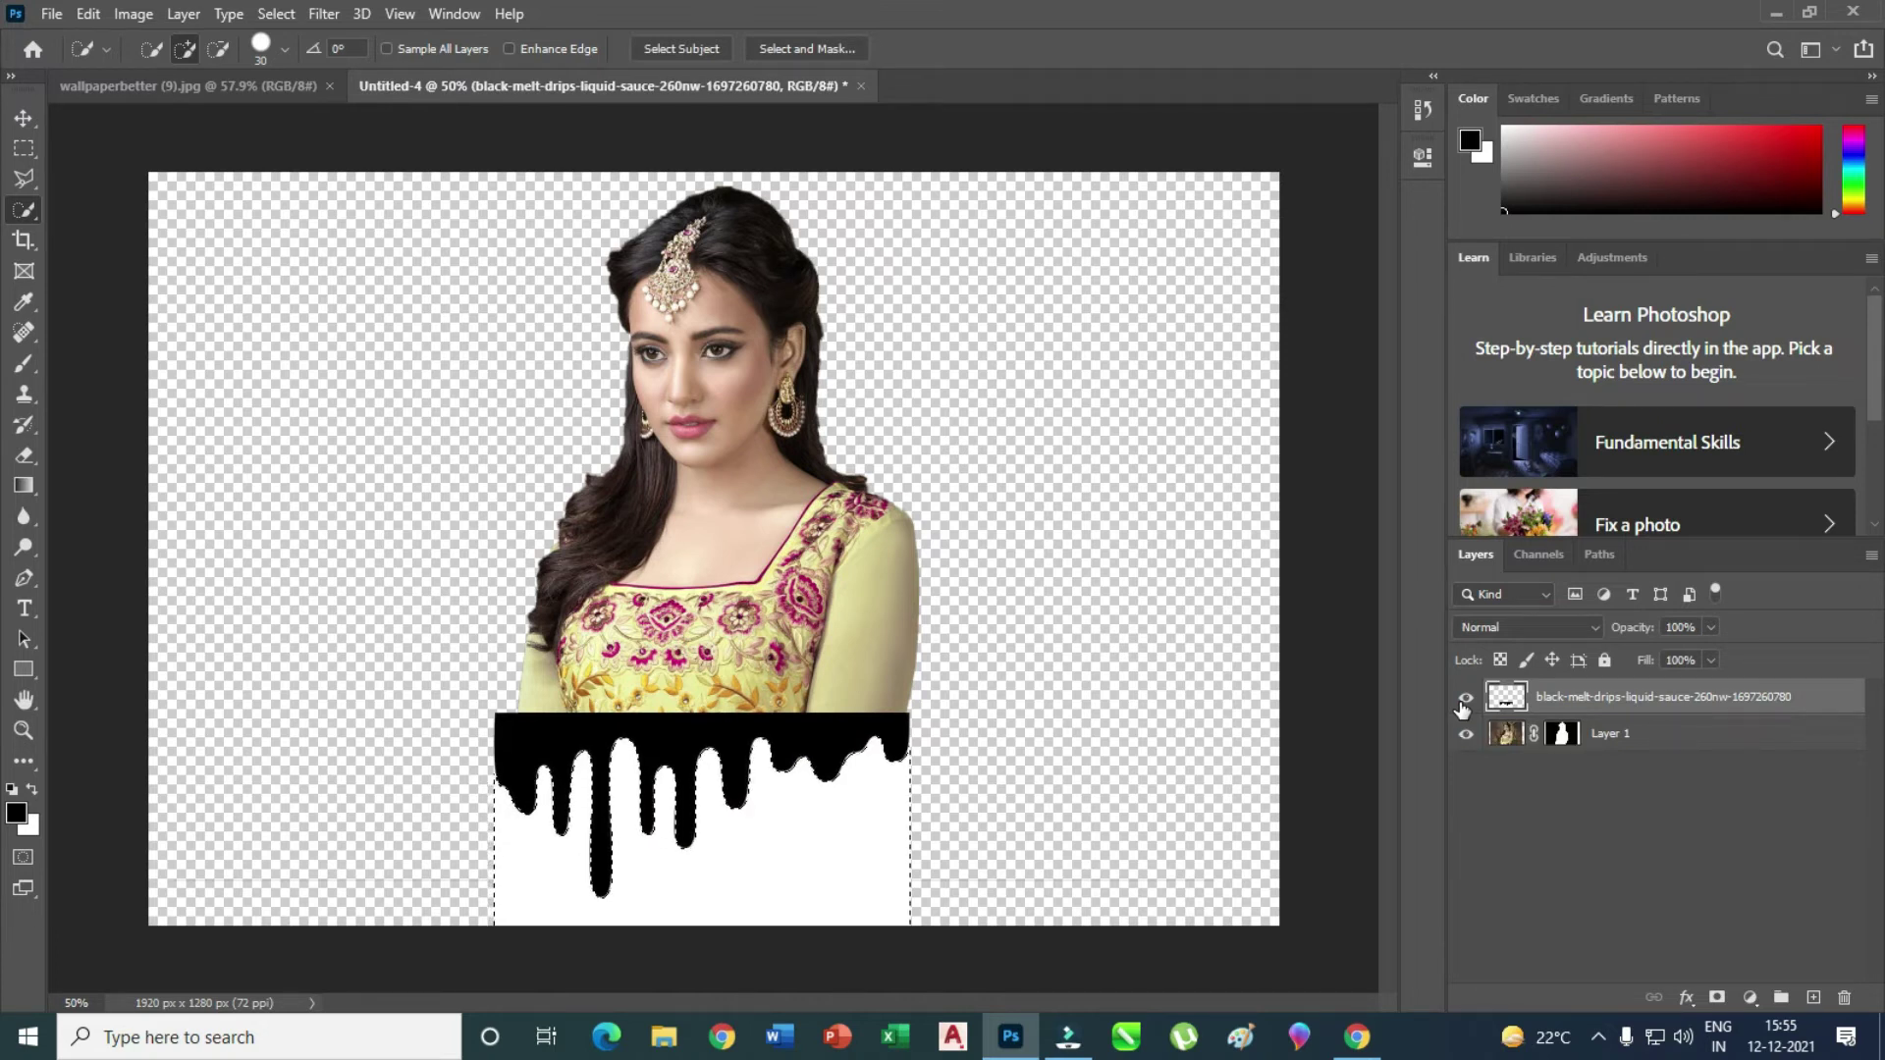
- Clear the selection and bring up the drips layer's opacity control
{"action": "key", "text": "ctrl+d"}
{"action": "left_click", "coordinate": [22, 118]}
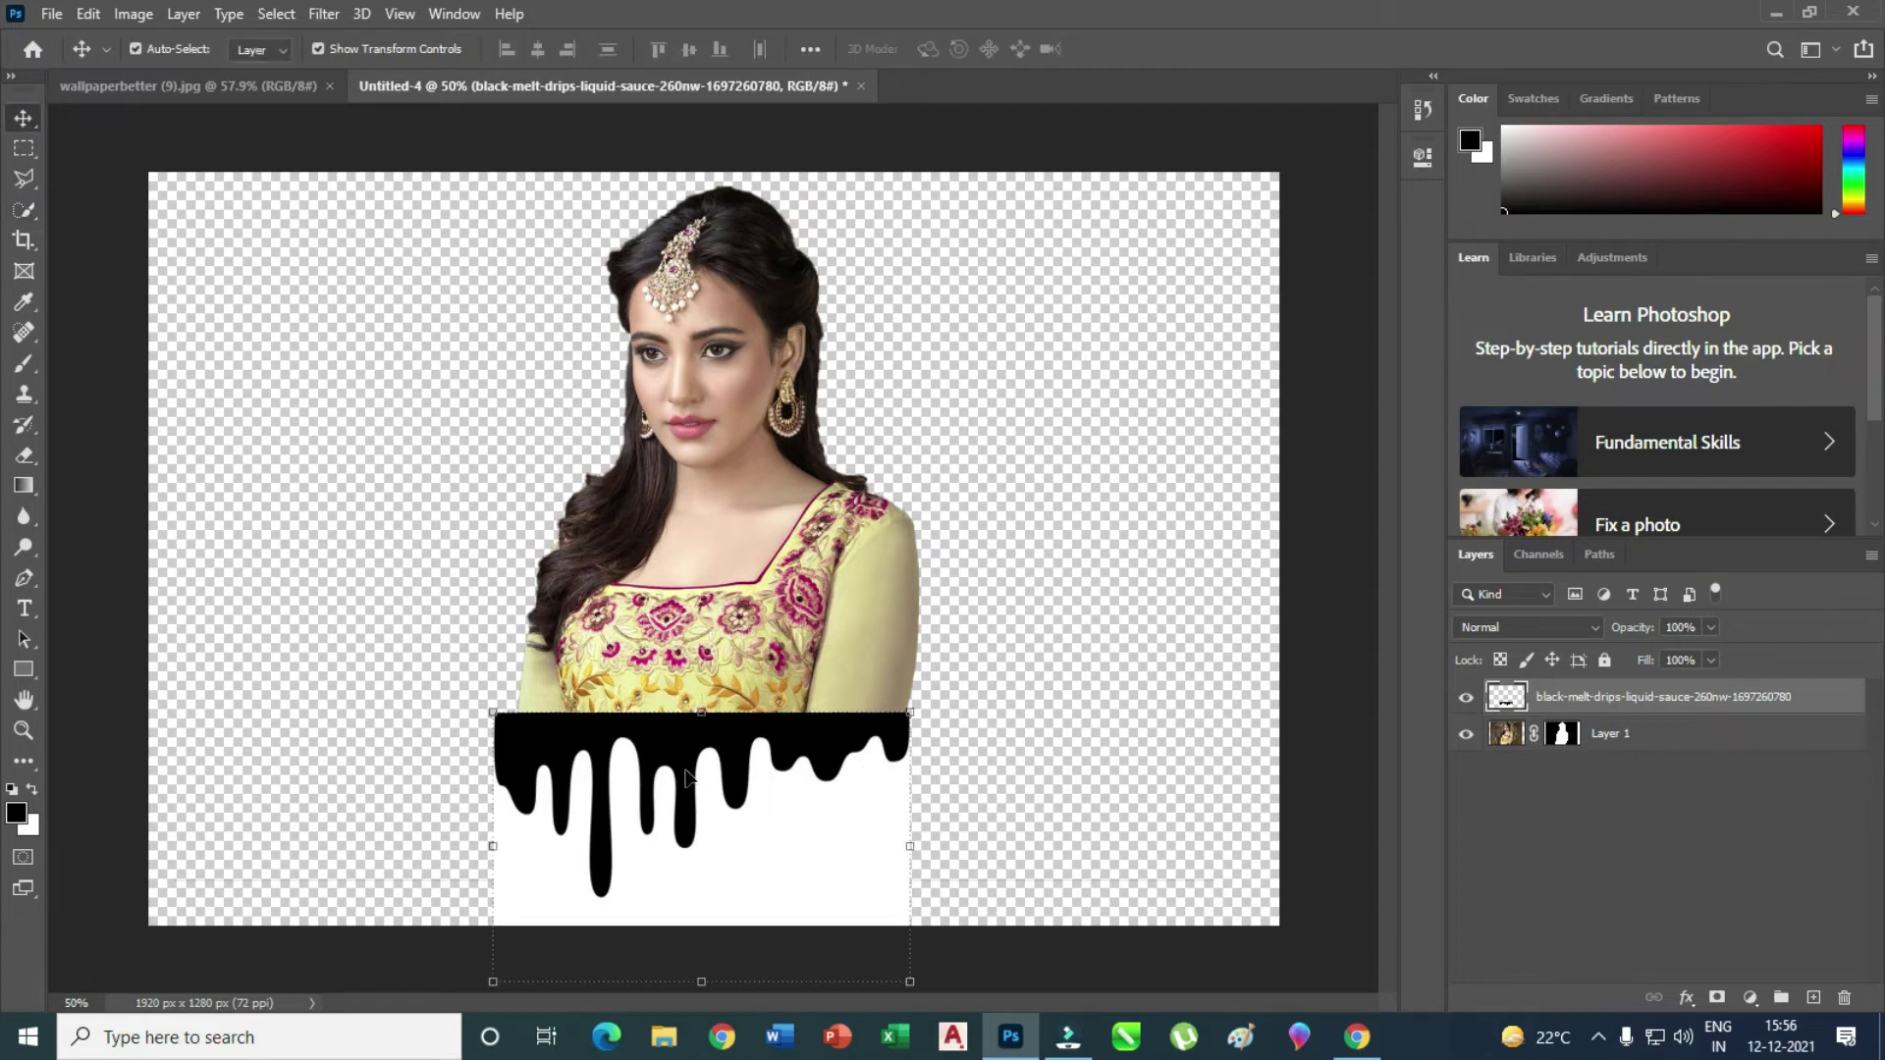
{"action": "left_click", "coordinate": [1710, 628]}
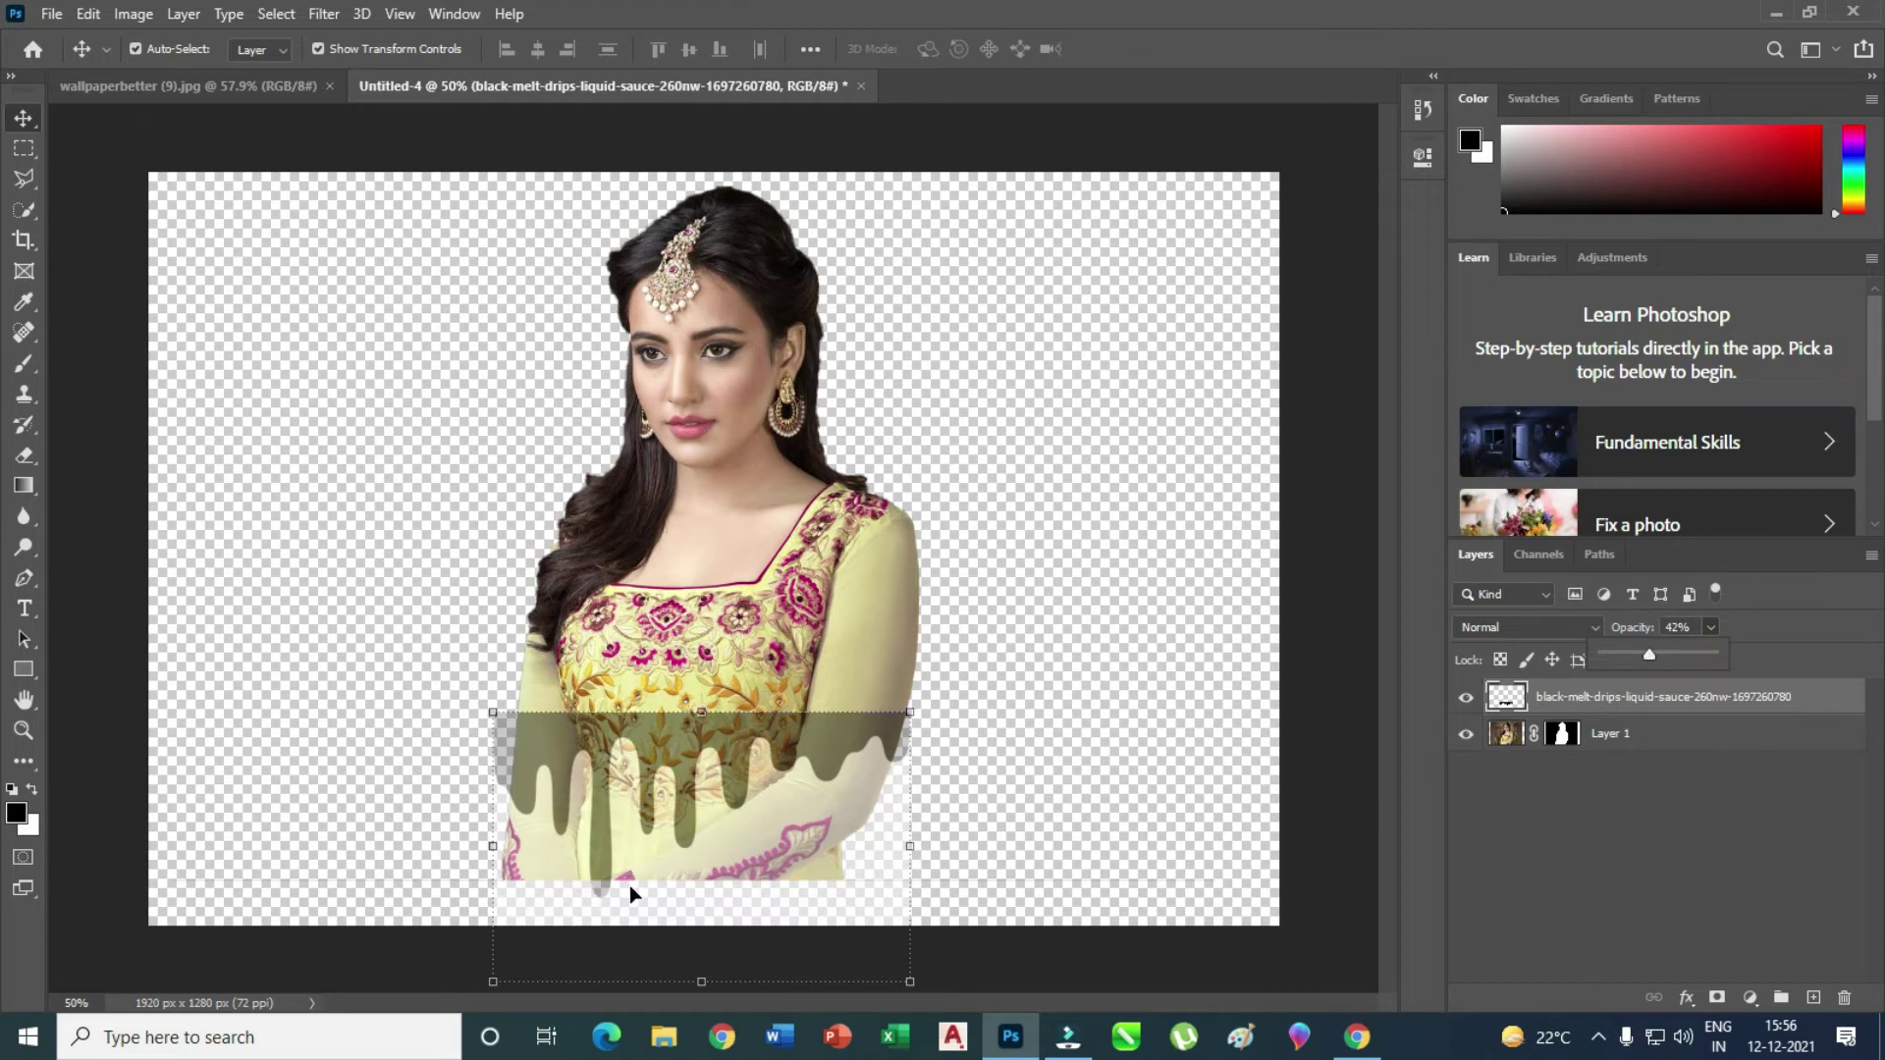
- At 42% opacity, nudge the drips layer up and slightly left, then restore 100% opacity
{"action": "left_click", "coordinate": [776, 787]}
{"action": "left_click_drag", "start_coordinate": [776, 785], "coordinate": [777, 778]}
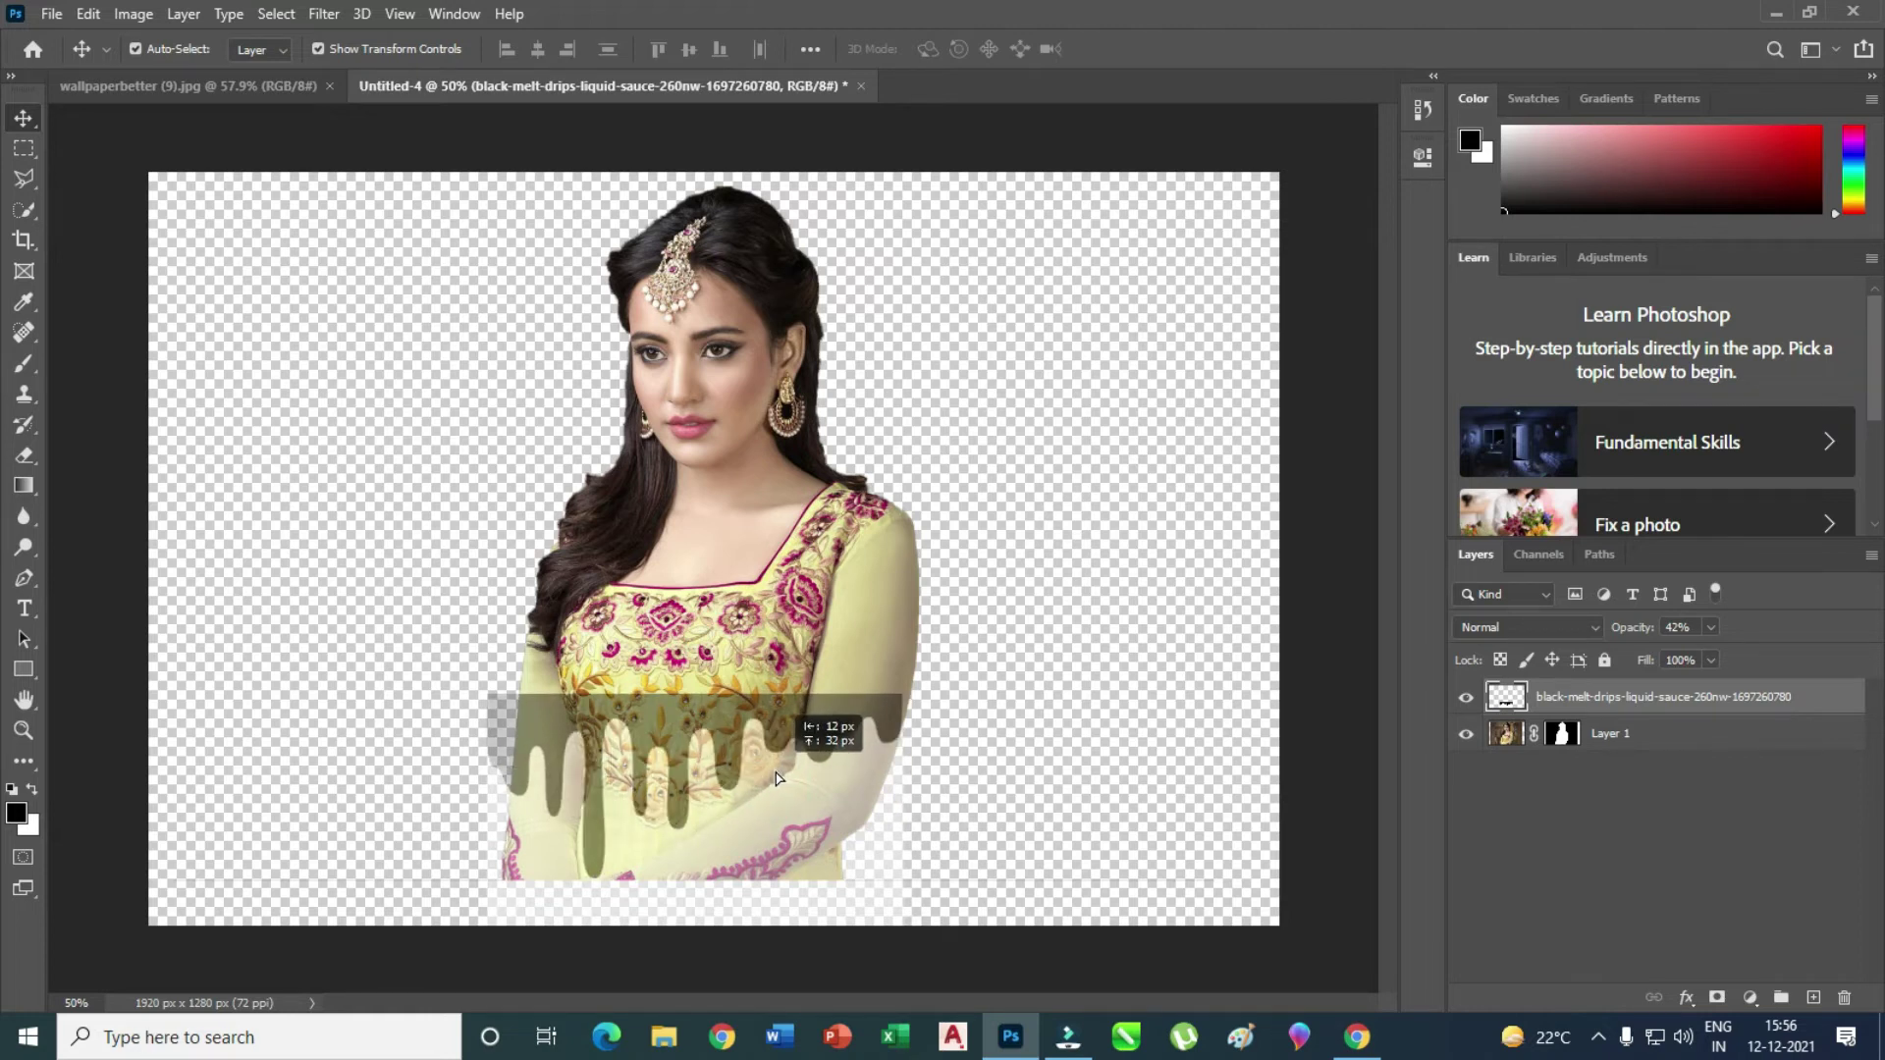
{"action": "left_click_drag", "start_coordinate": [777, 777], "coordinate": [791, 775]}
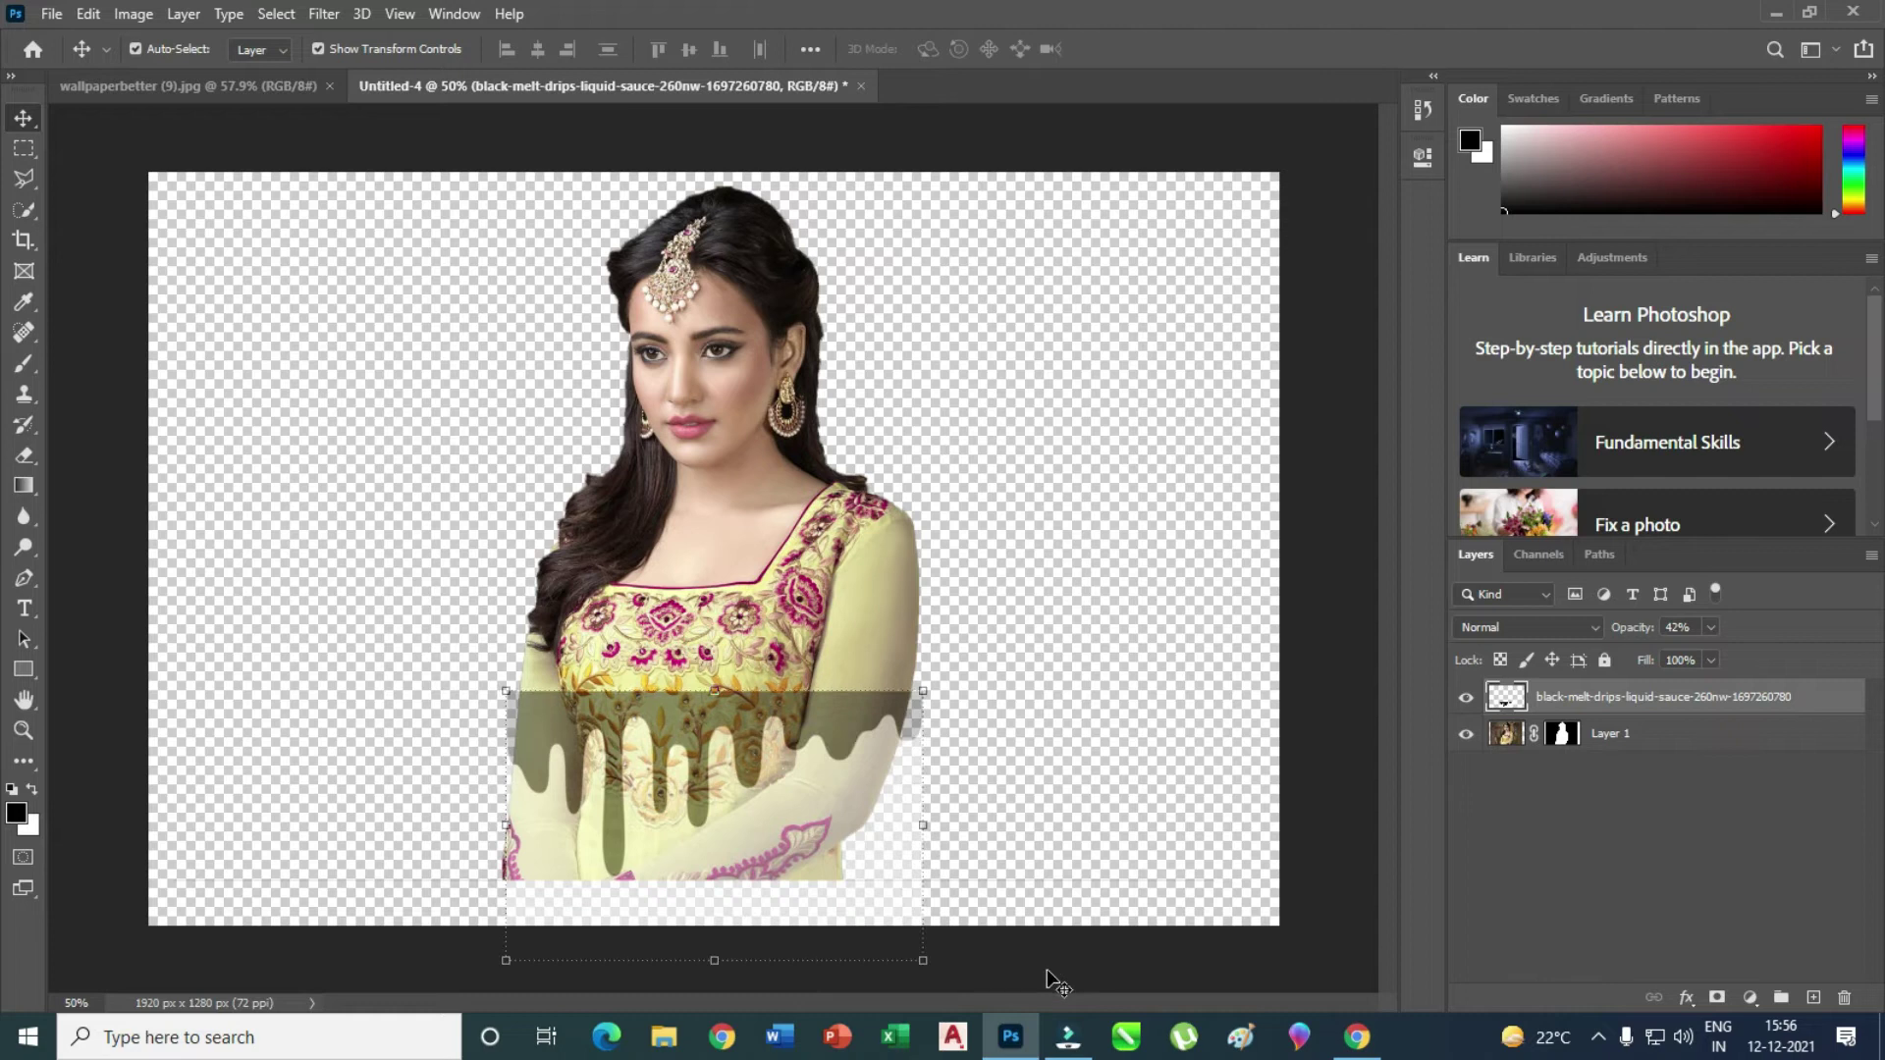
{"action": "key", "text": "Left"}
{"action": "key", "text": "Left"}
{"action": "key", "text": "Left"}
{"action": "key", "text": "Left"}
{"action": "key", "text": "Left"}
{"action": "key", "text": "Left"}
{"action": "key", "text": "Left"}
{"action": "key", "text": "Left"}
{"action": "key", "text": "Left"}
{"action": "key", "text": "Left"}
{"action": "key", "text": "Left"}
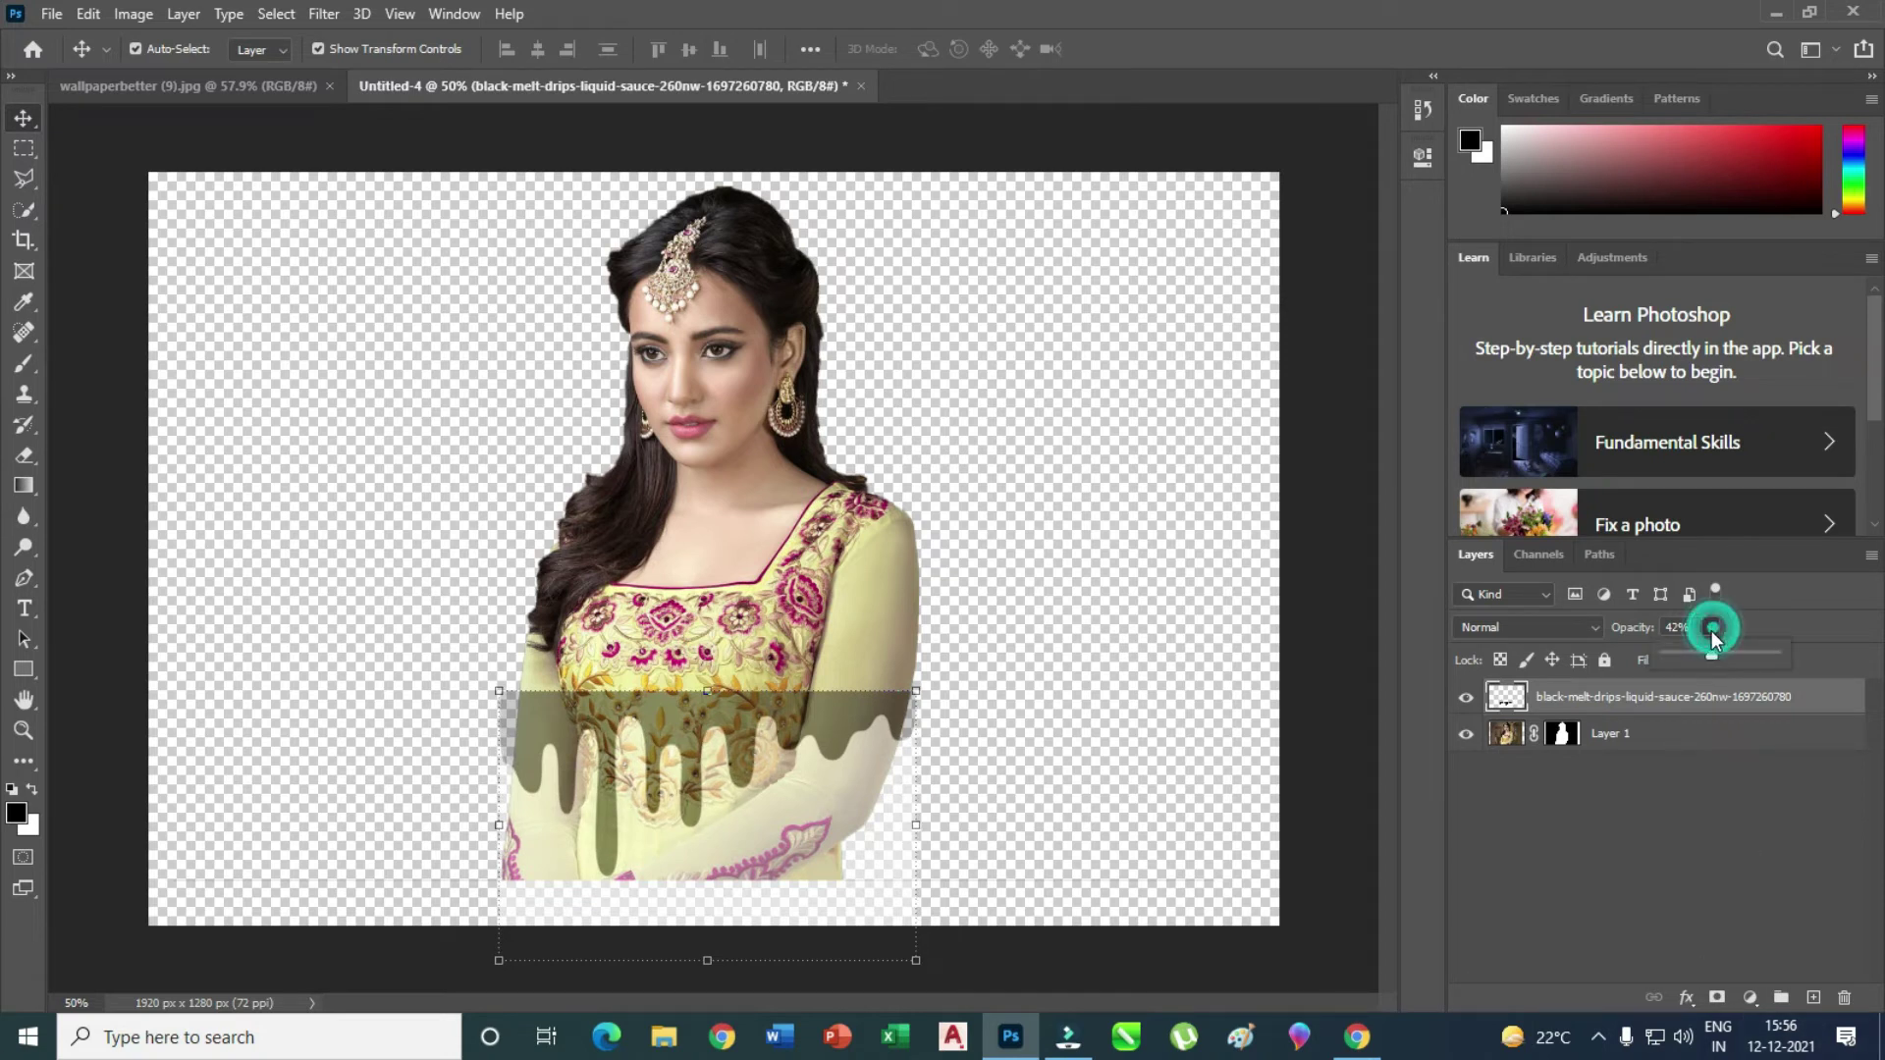
{"action": "left_click_drag", "start_coordinate": [1791, 652], "coordinate": [1791, 651]}
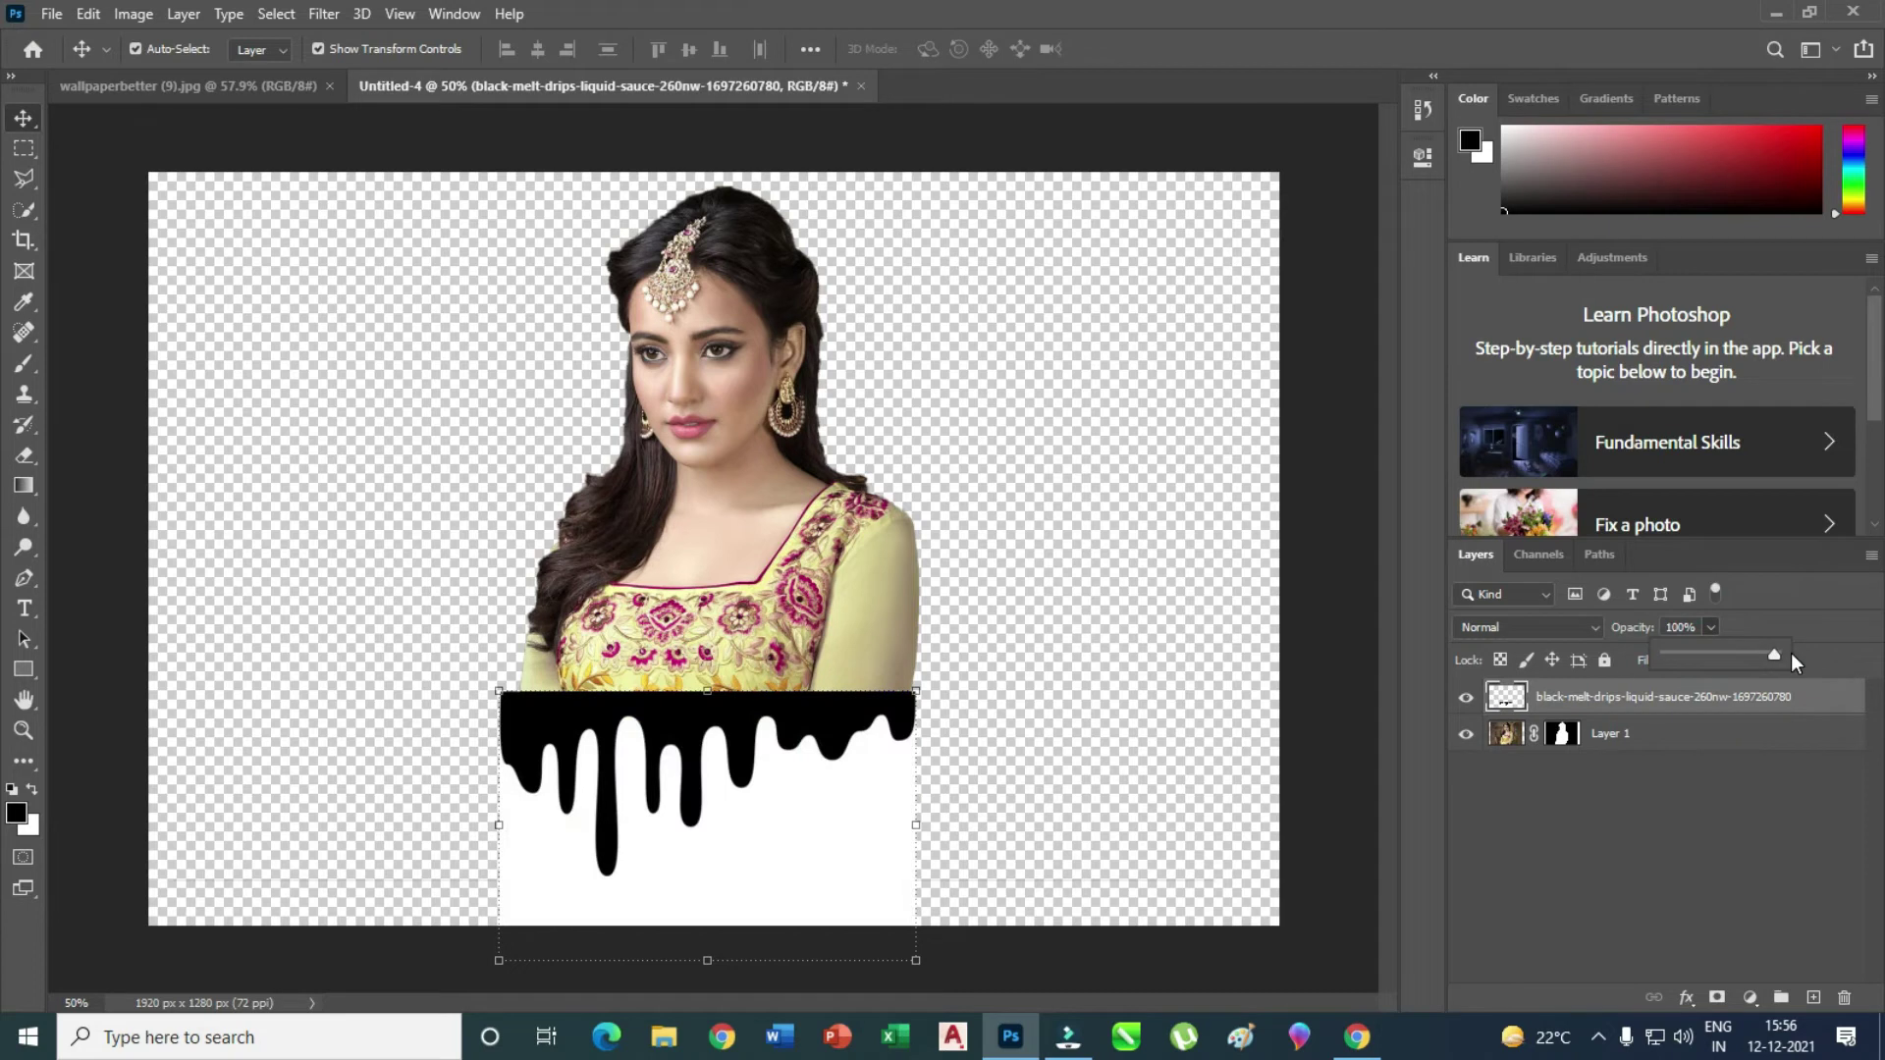
- Quick-select the white area left of and beneath the drips, trimming it to the drip shape
{"action": "right_click", "coordinate": [21, 214]}
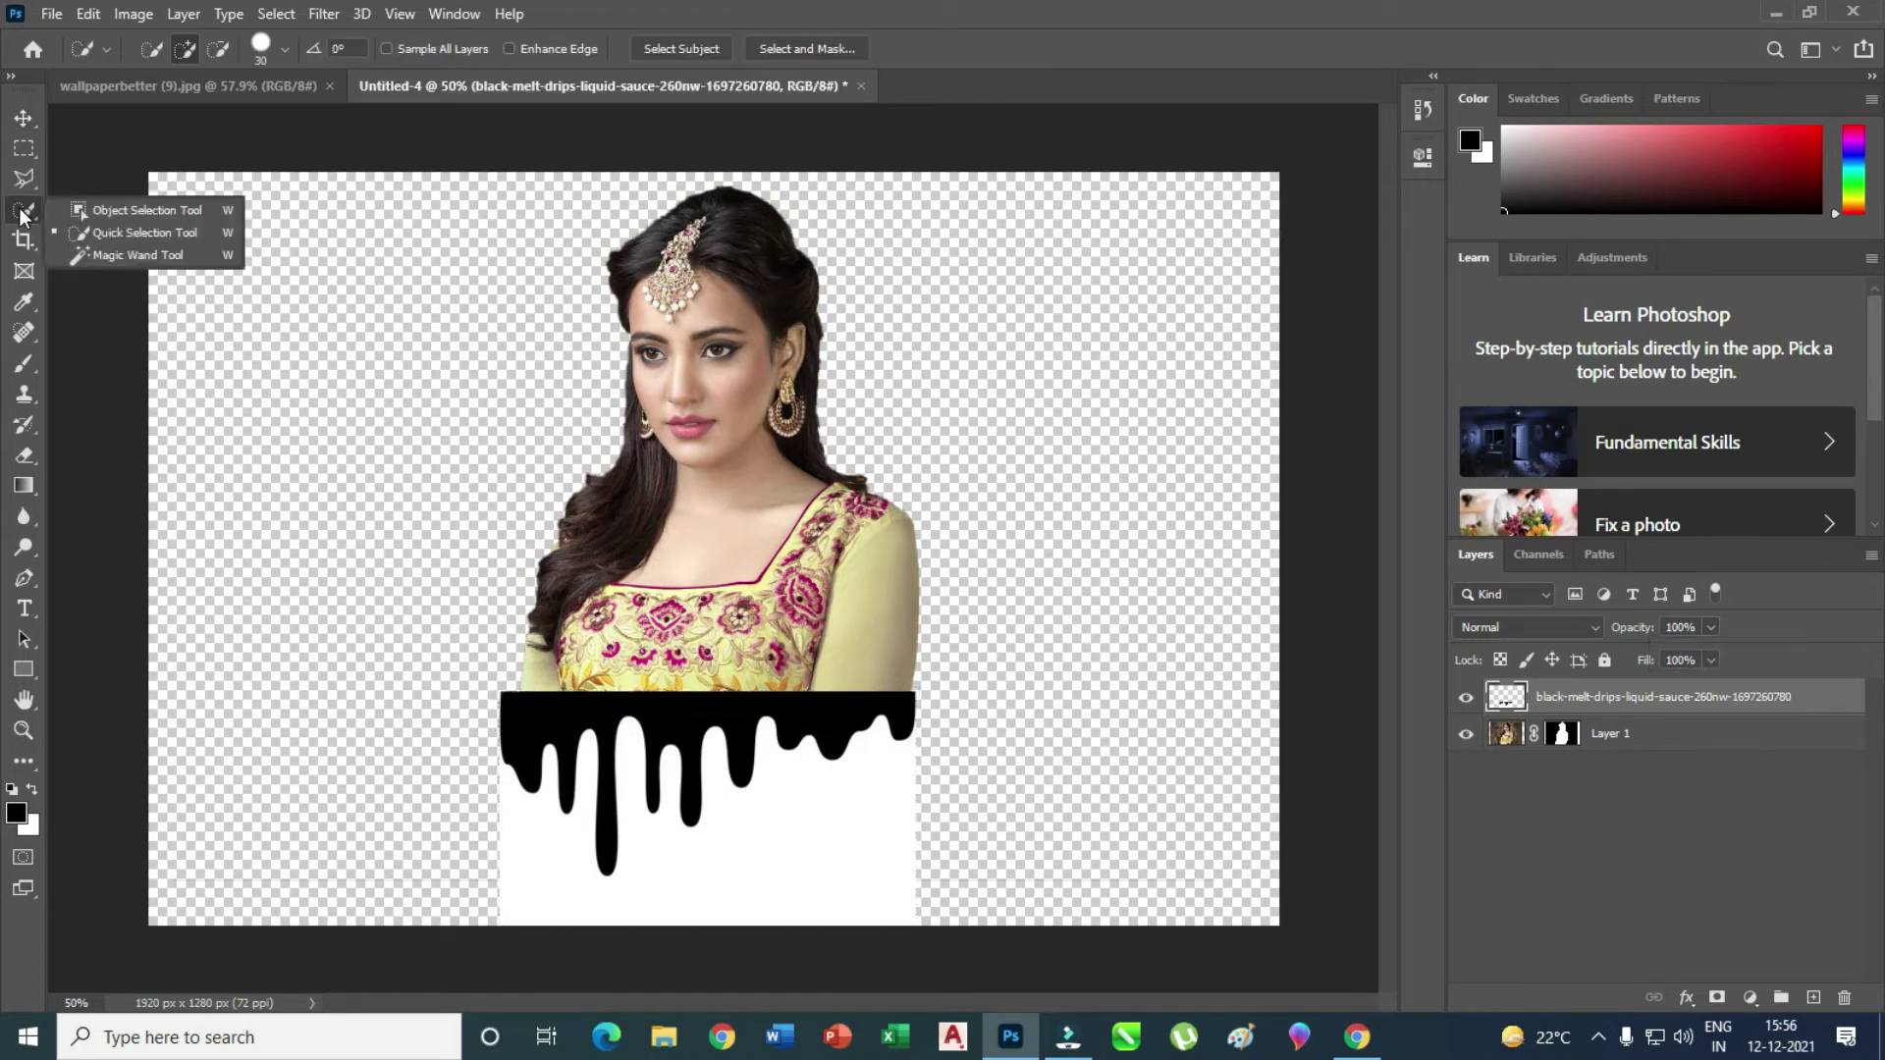
{"action": "left_click", "coordinate": [98, 224]}
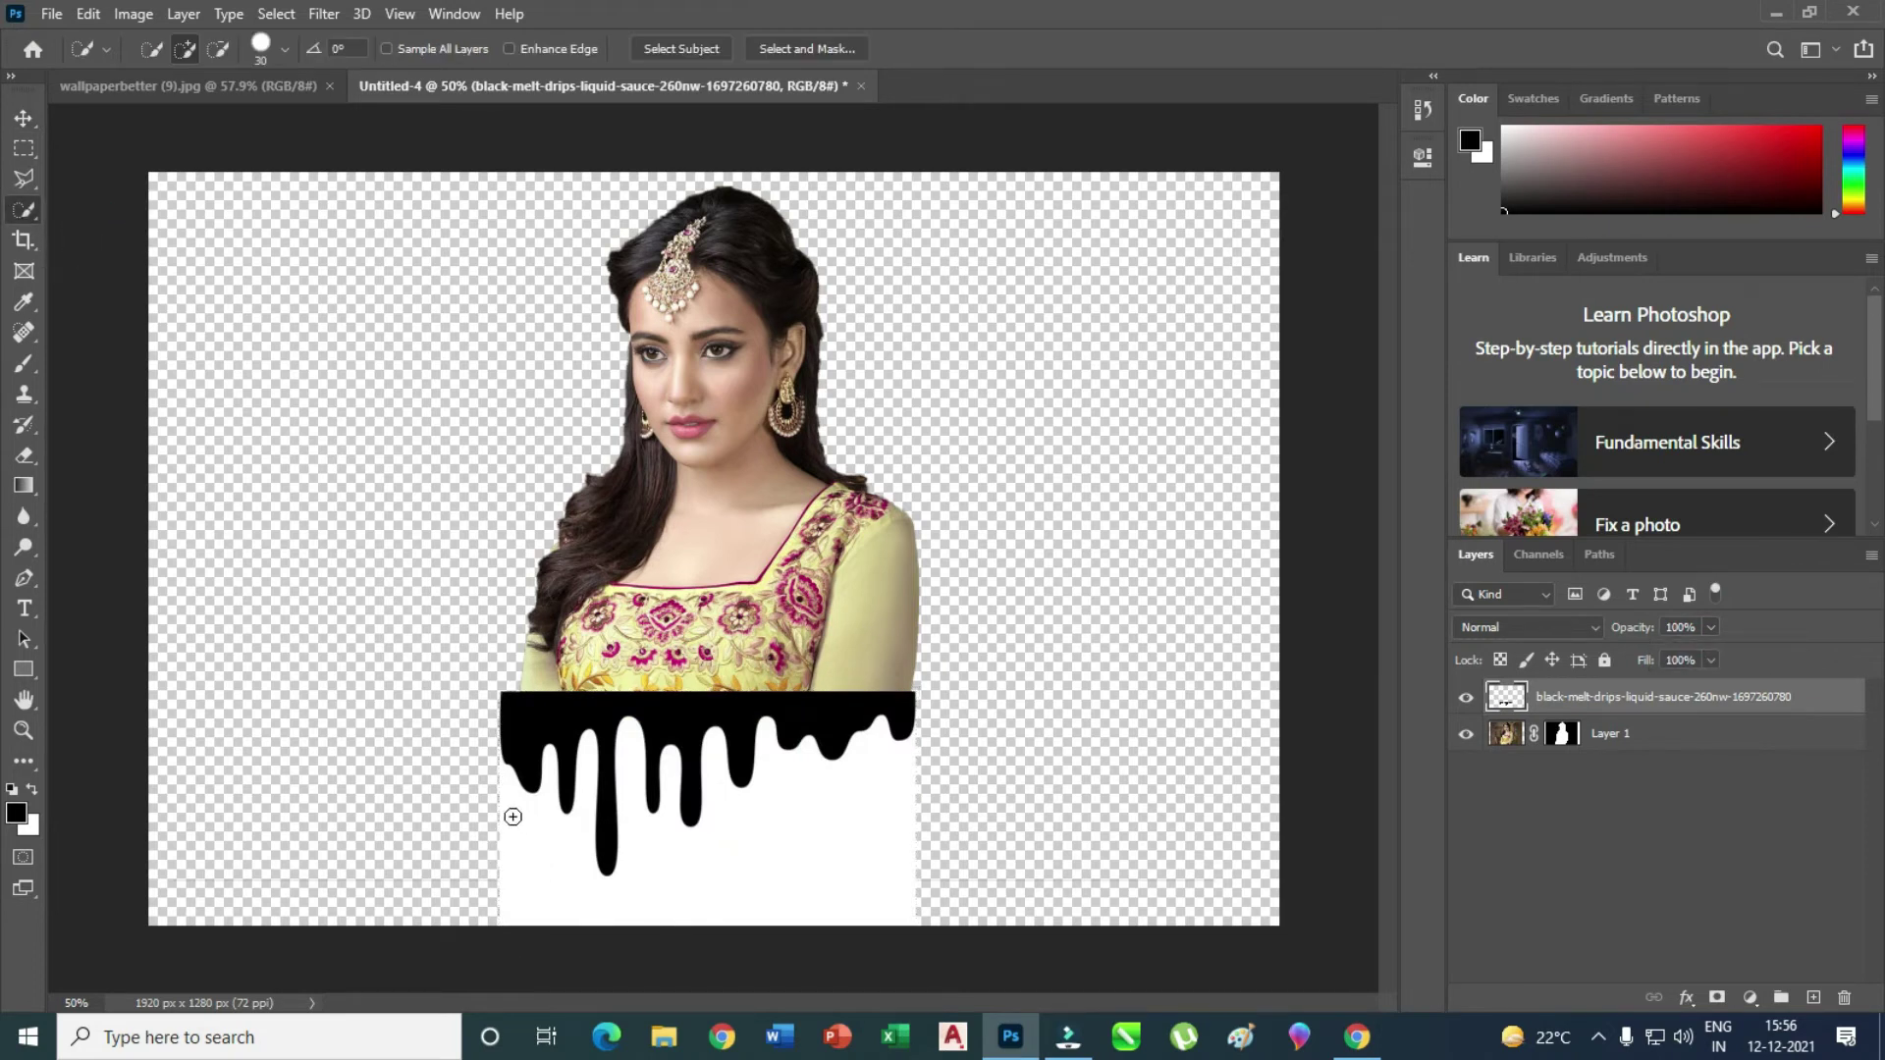
{"action": "mouse_move", "coordinate": [522, 821]}
{"action": "left_mouse_down"}
{"action": "mouse_move", "coordinate": [561, 877]}
{"action": "mouse_move", "coordinate": [929, 745]}
{"action": "mouse_move", "coordinate": [854, 824]}
{"action": "mouse_move", "coordinate": [547, 829]}
{"action": "mouse_move", "coordinate": [496, 786]}
{"action": "left_mouse_up"}
{"action": "left_click", "coordinate": [504, 786]}
{"action": "left_click", "coordinate": [459, 897], "text": "alt"}
- Hide the drips layer, delete the selected dress area on Layer 1, and deselect
{"action": "left_click", "coordinate": [1467, 698]}
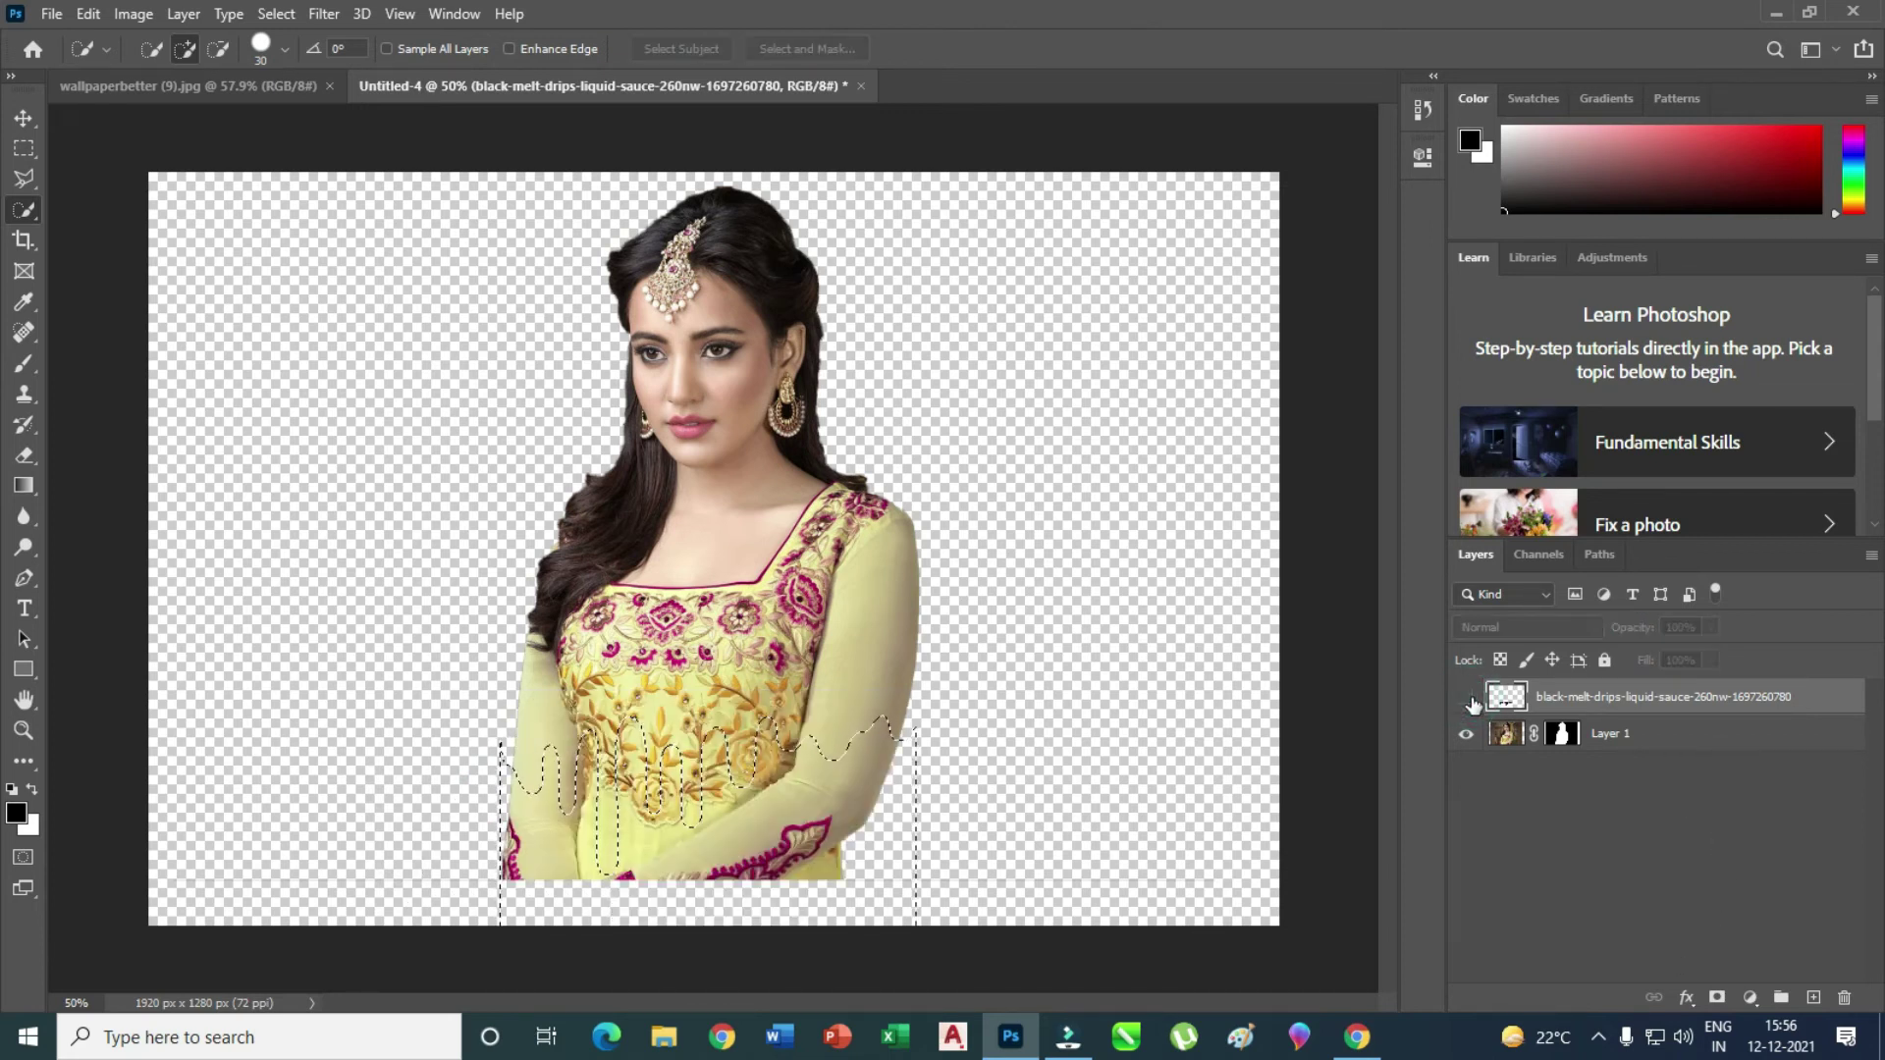
{"action": "left_click", "coordinate": [24, 118]}
{"action": "right_click", "coordinate": [724, 344]}
{"action": "left_click", "coordinate": [775, 358]}
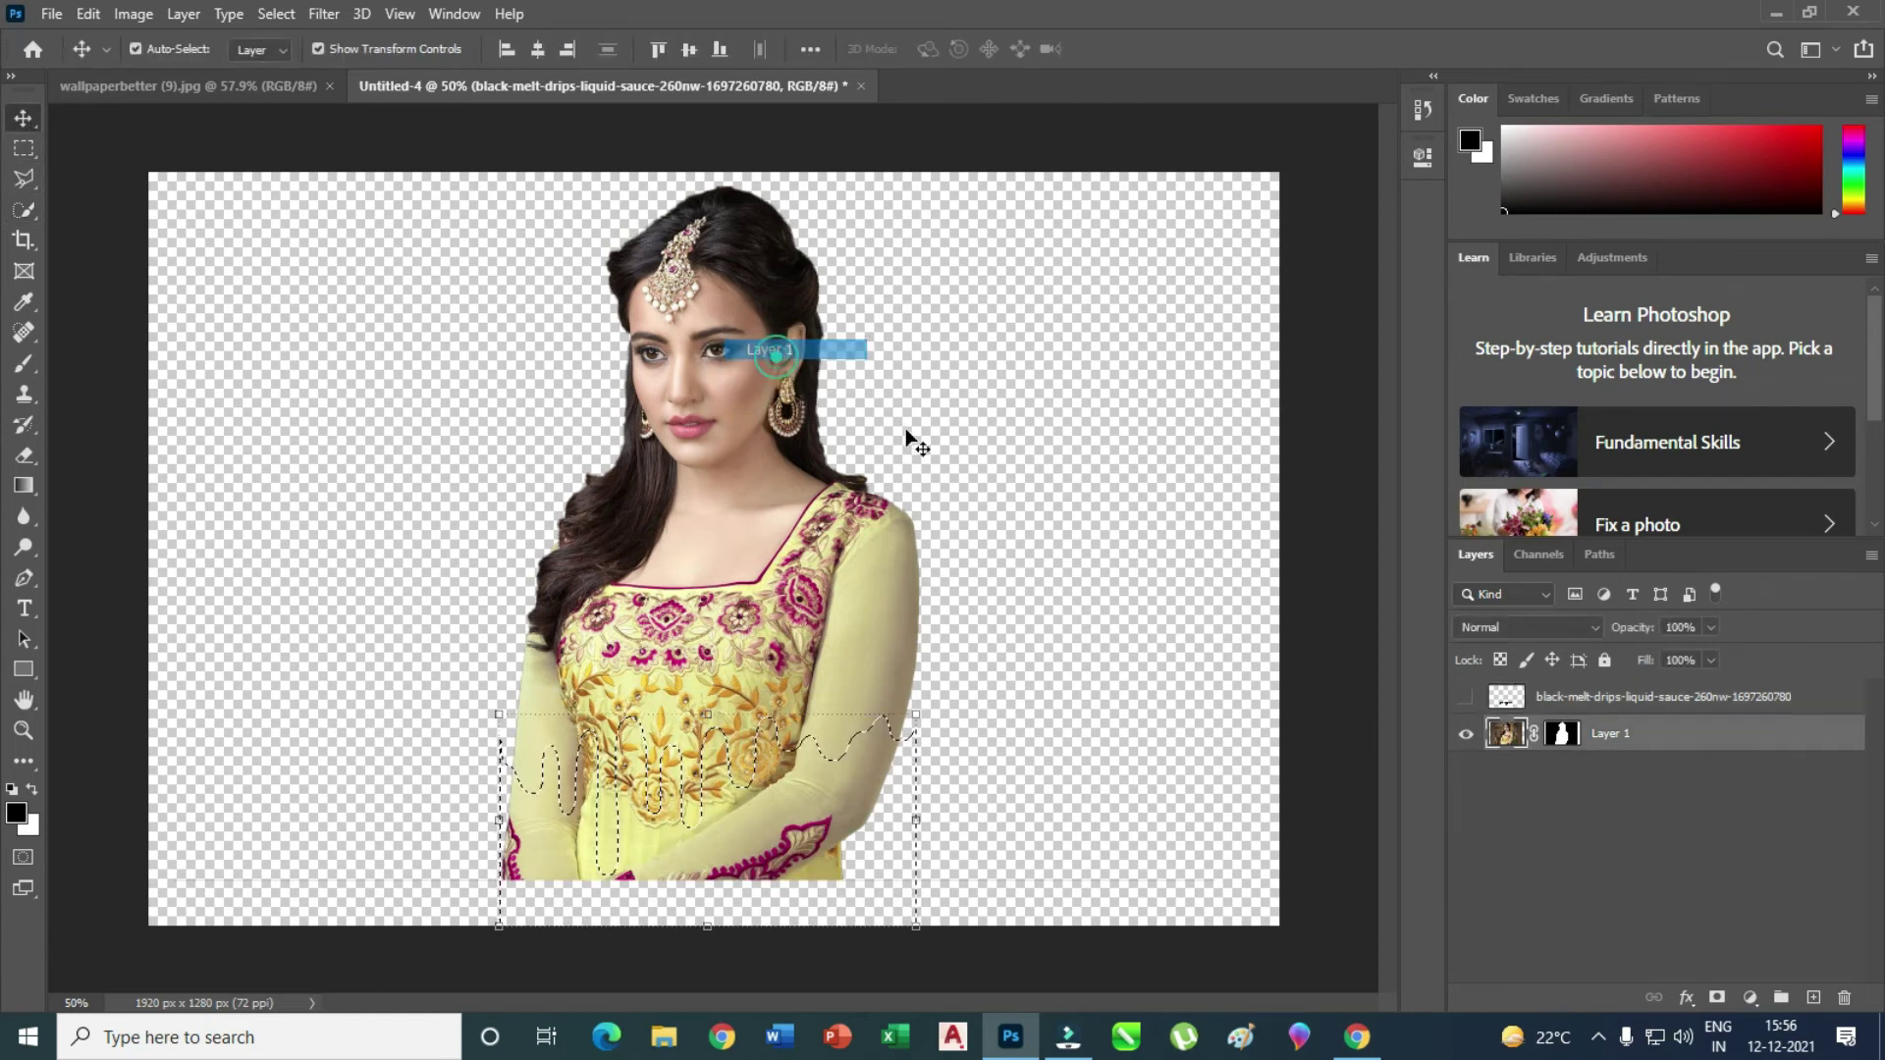
{"action": "key", "text": "Delete"}
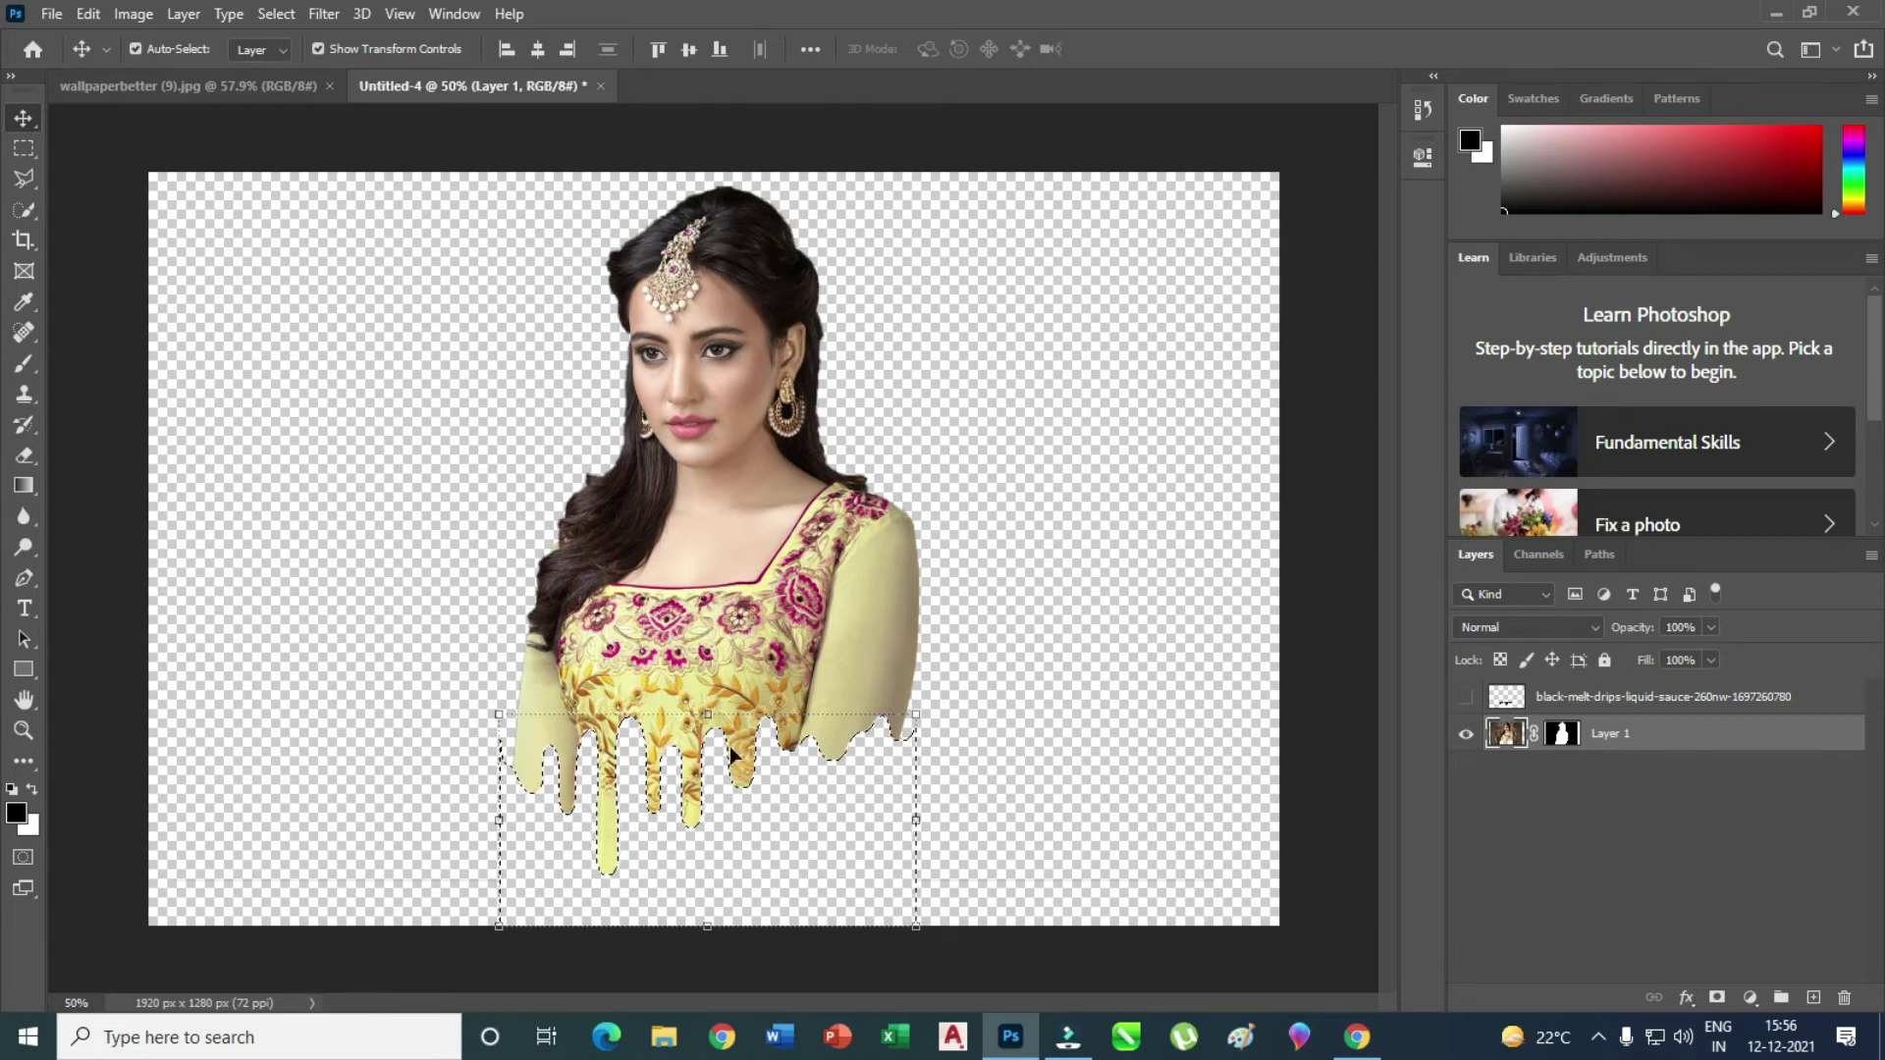
{"action": "key", "text": "ctrl"}
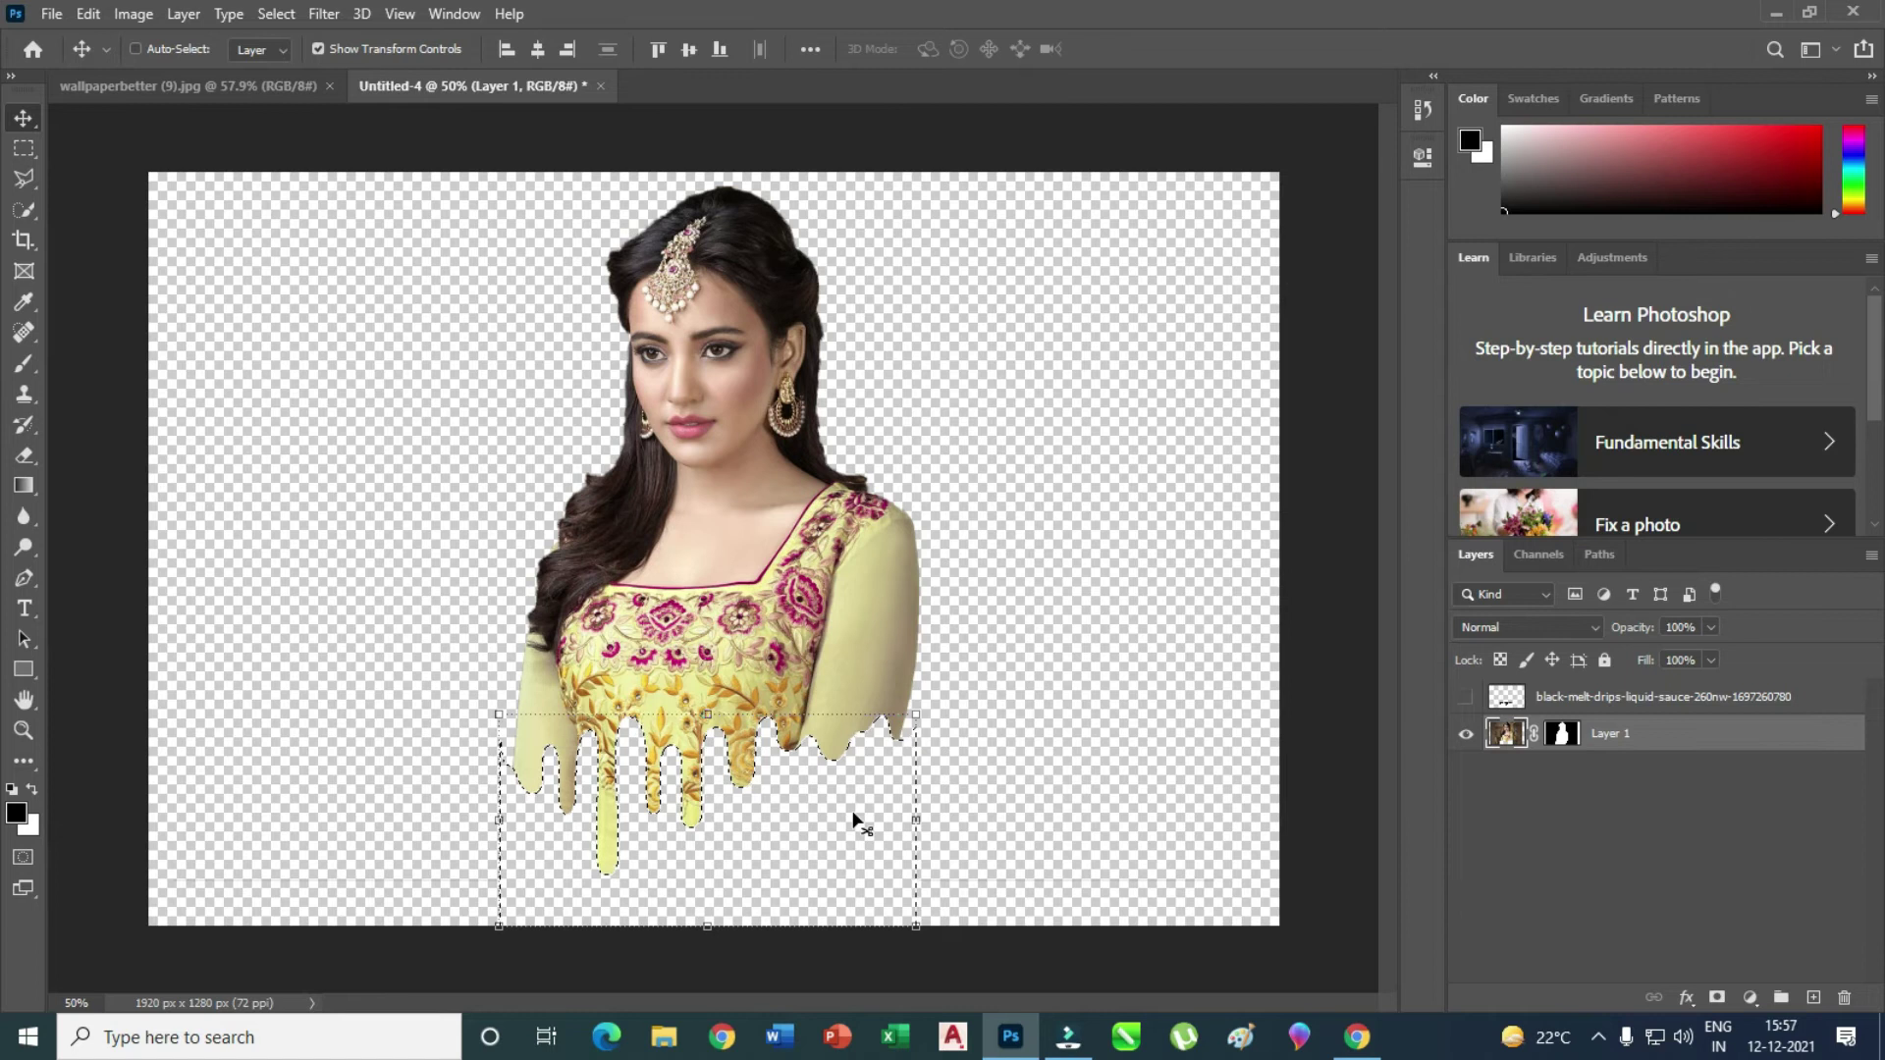
{"action": "key", "text": "ctrl+d"}
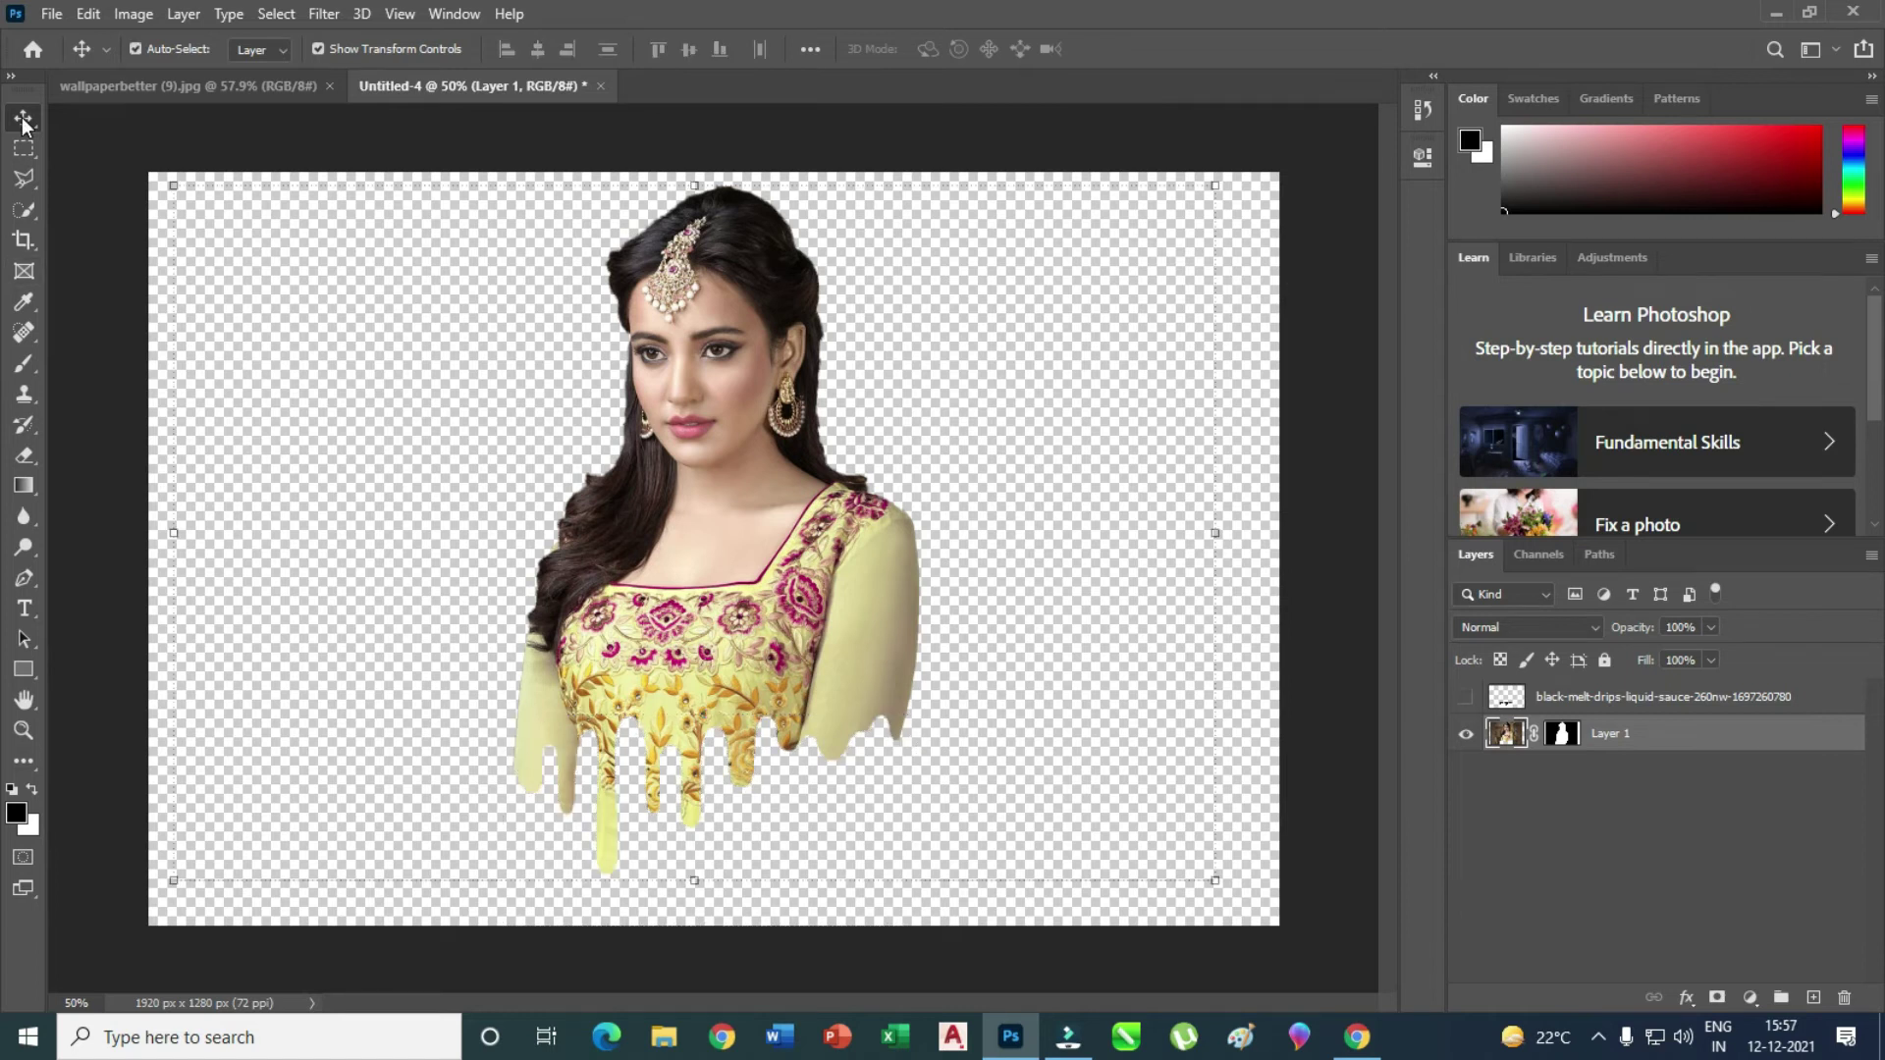
- Move the woman's layer right and down on the canvas
{"action": "right_click", "coordinate": [717, 460]}
{"action": "left_click", "coordinate": [746, 472]}
{"action": "mouse_move", "coordinate": [750, 421]}
{"action": "left_mouse_down"}
{"action": "mouse_move", "coordinate": [858, 512]}
{"action": "mouse_move", "coordinate": [732, 621]}
{"action": "mouse_move", "coordinate": [719, 605]}
{"action": "left_mouse_up"}
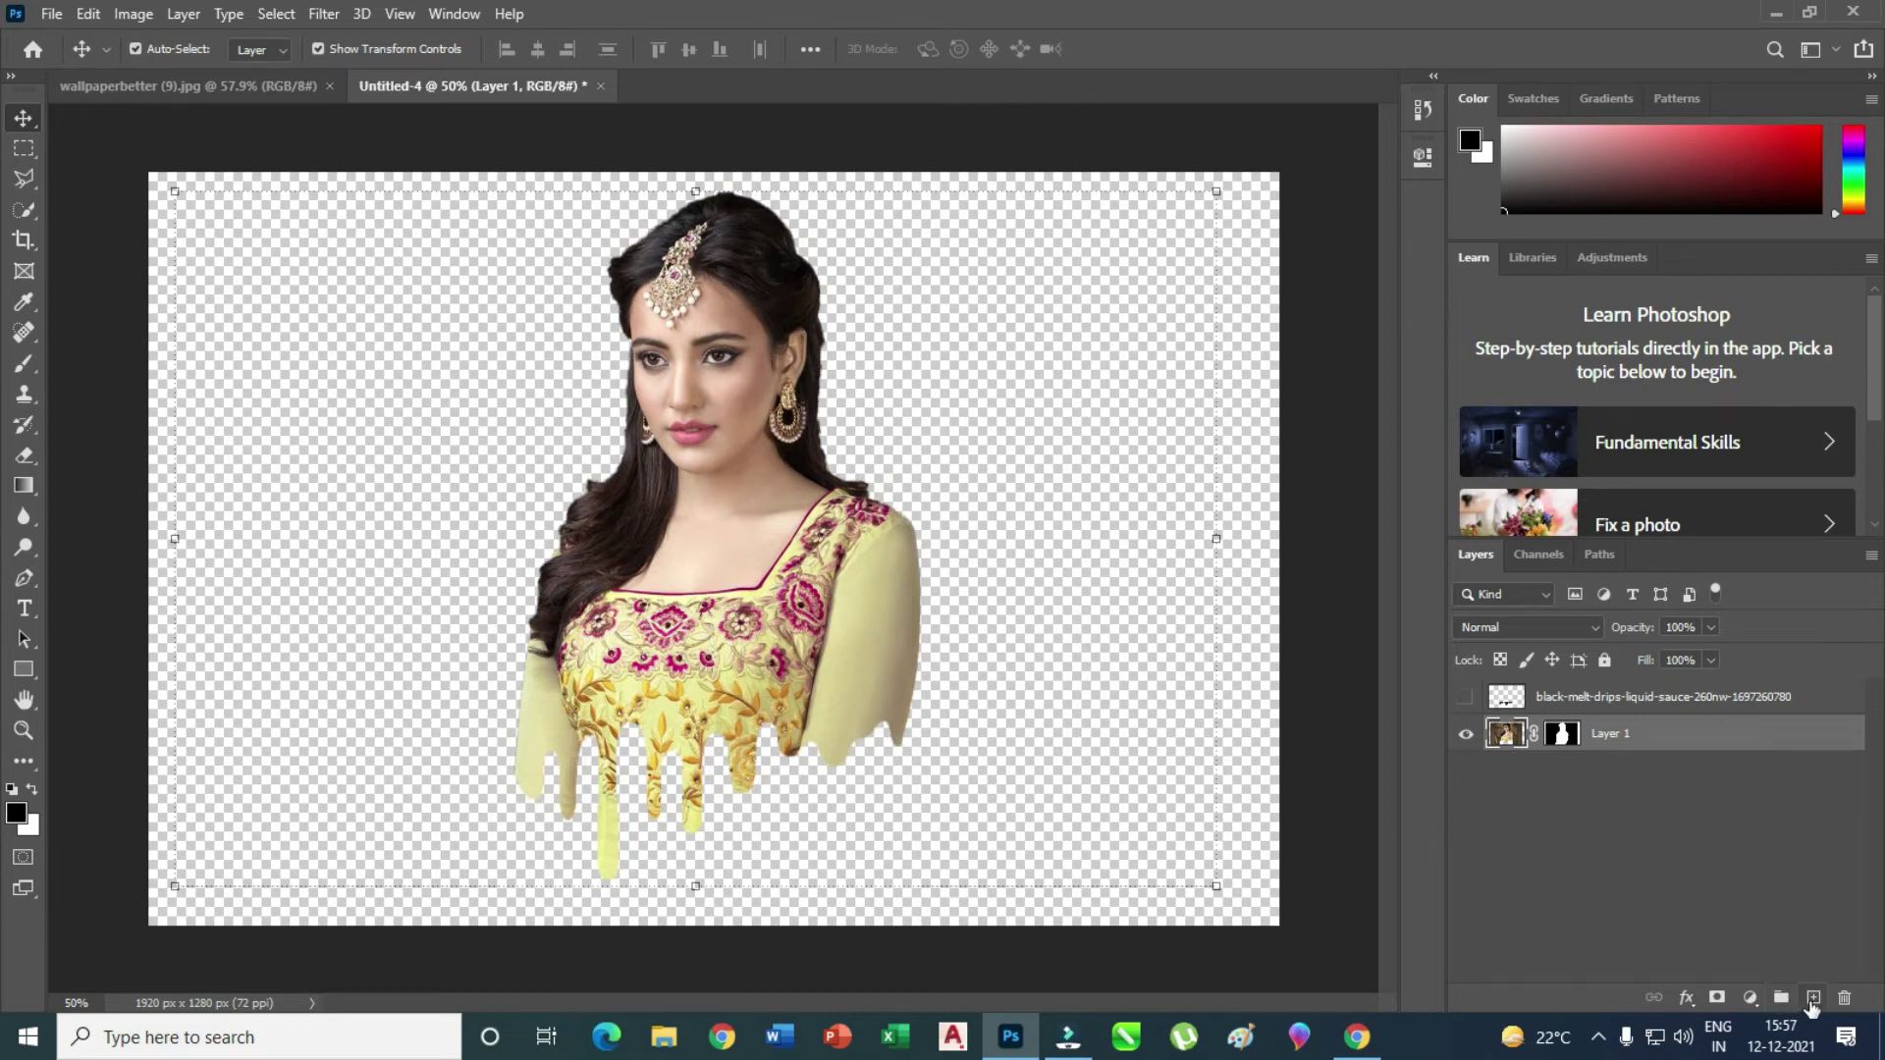
- Add a new layer below Layer 1 and draw a rectangle covering the whole canvas
{"action": "left_click", "coordinate": [1815, 999]}
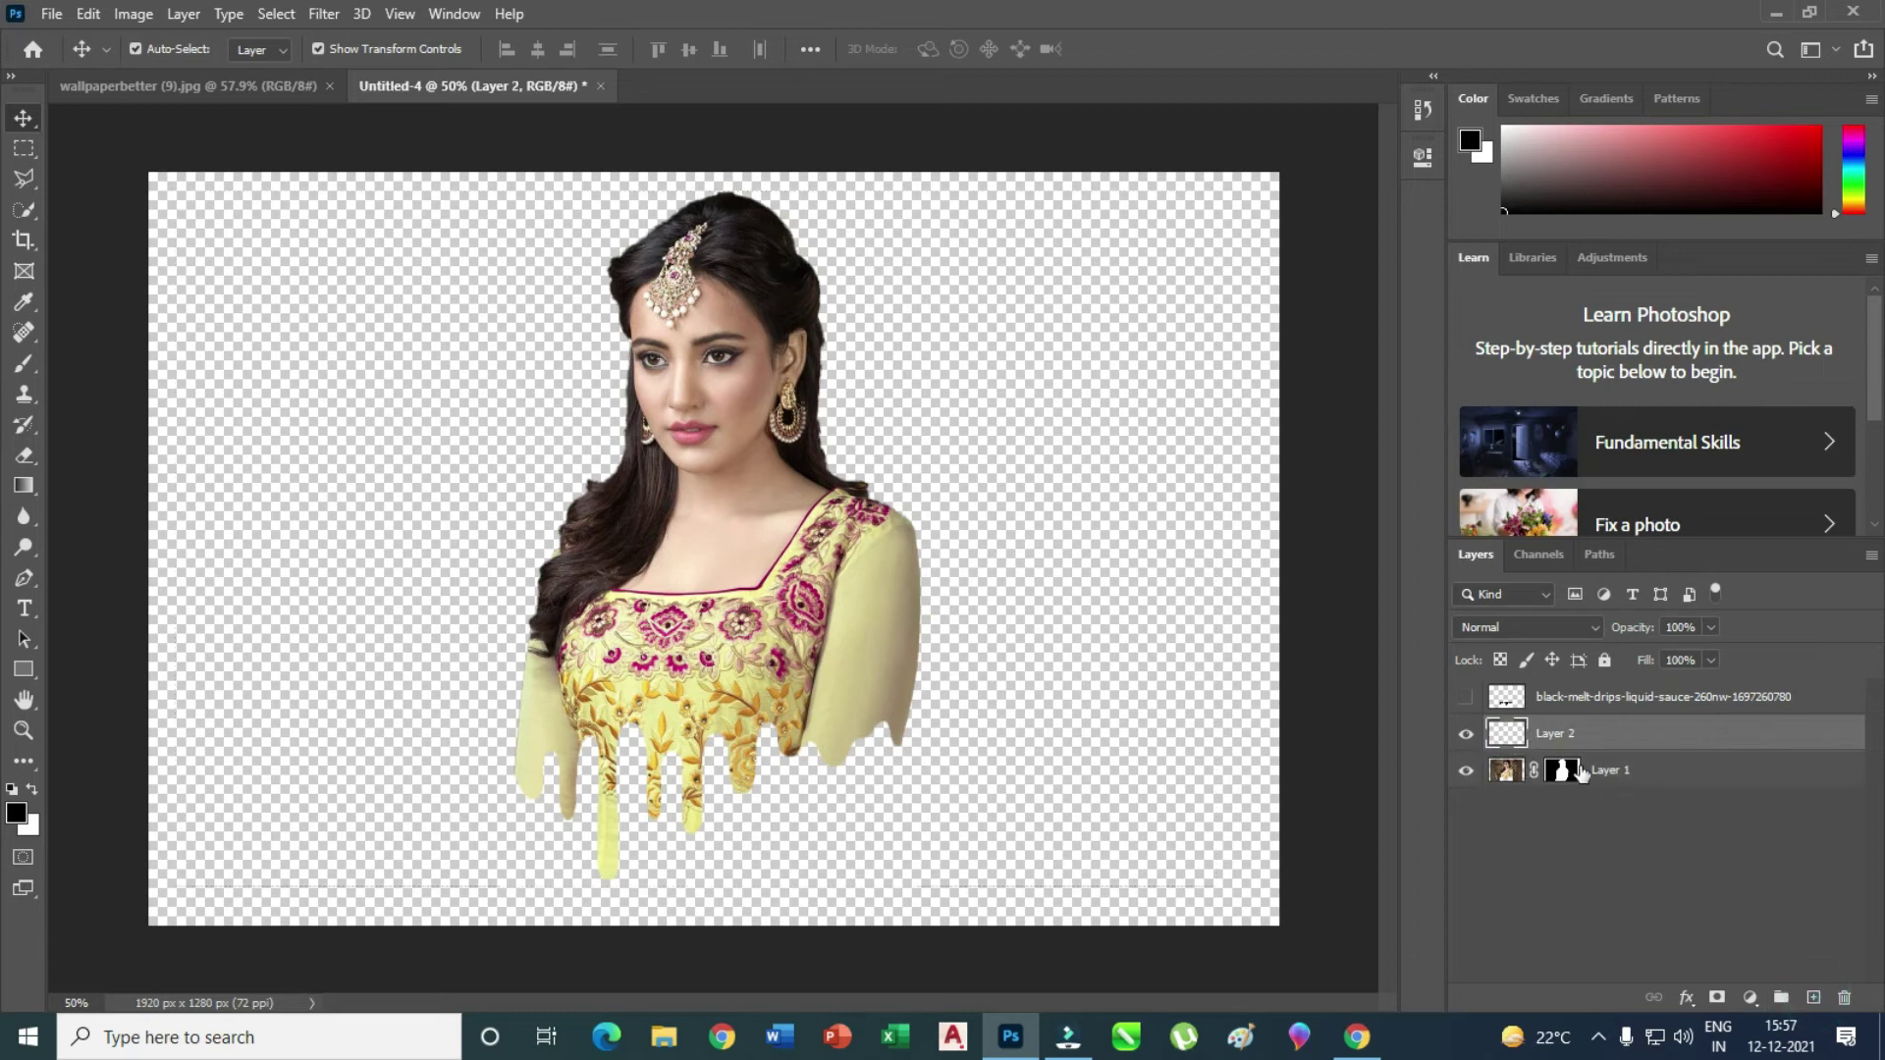
{"action": "left_click_drag", "start_coordinate": [1553, 733], "coordinate": [1553, 814]}
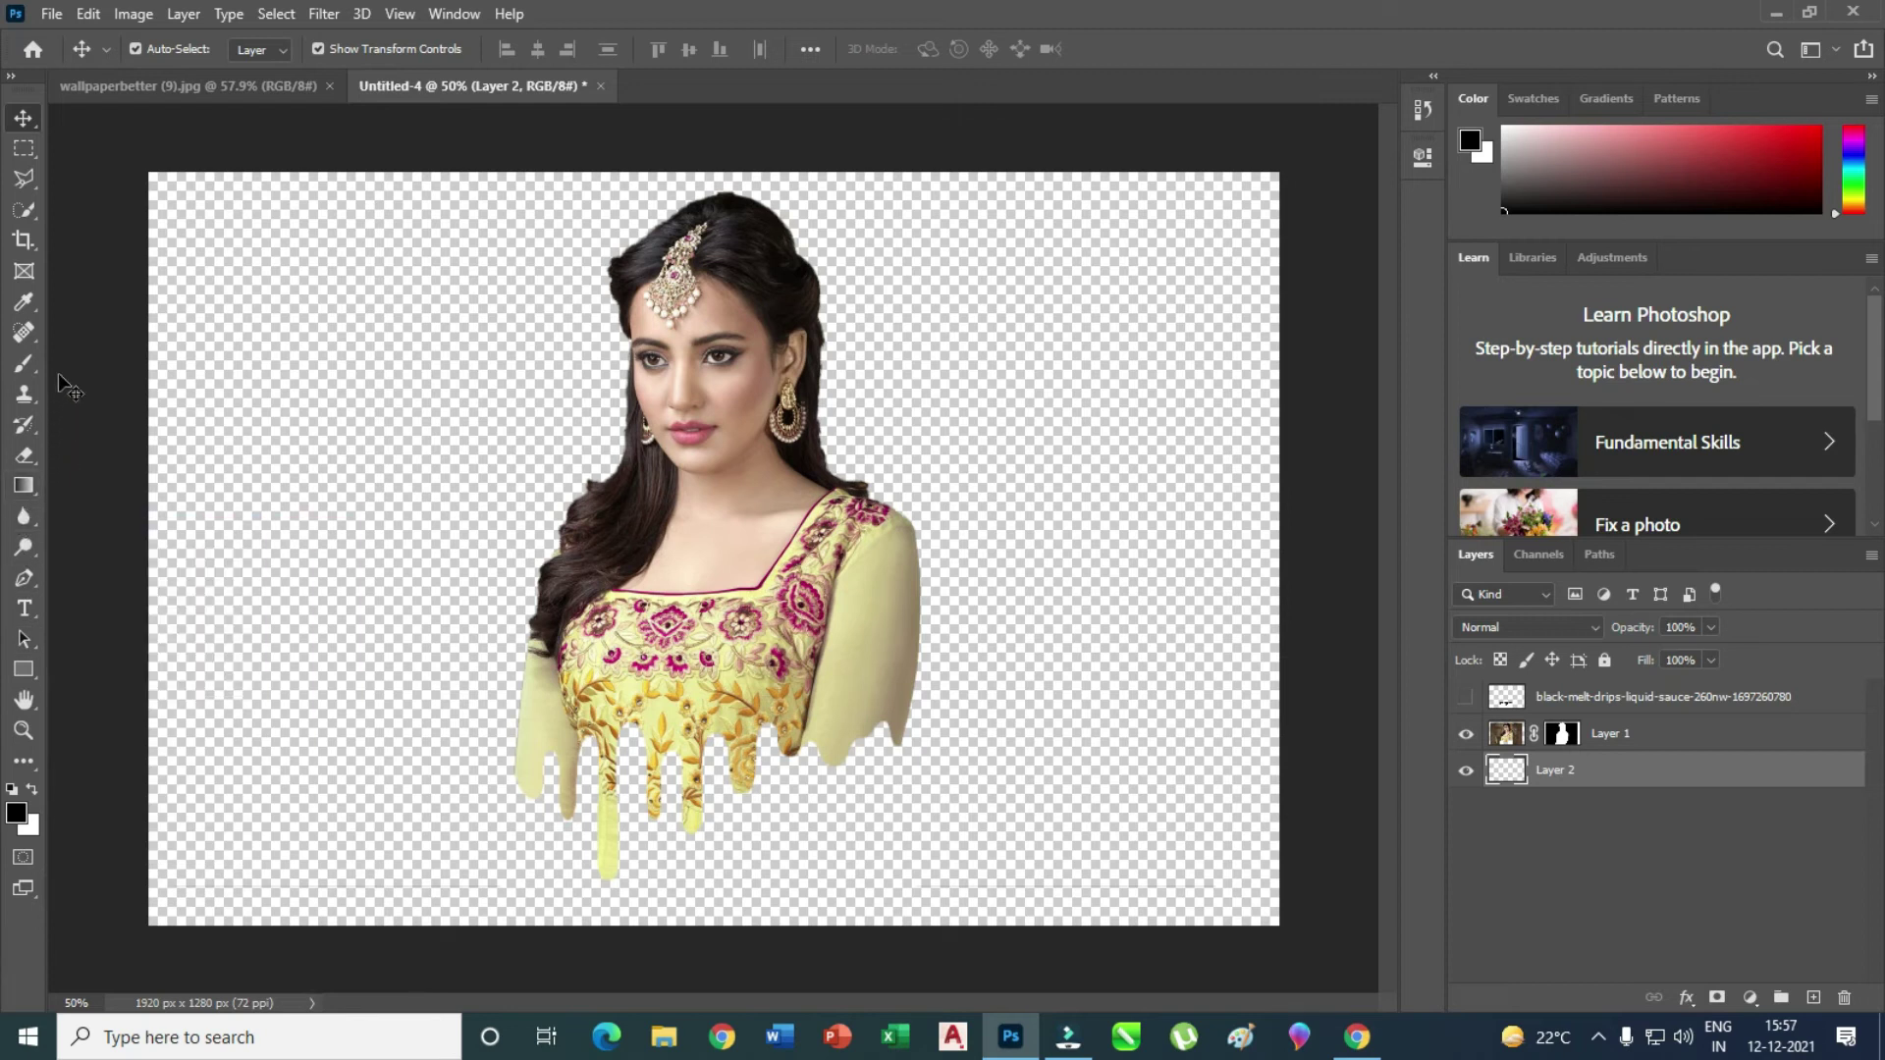
{"action": "left_click", "coordinate": [24, 669]}
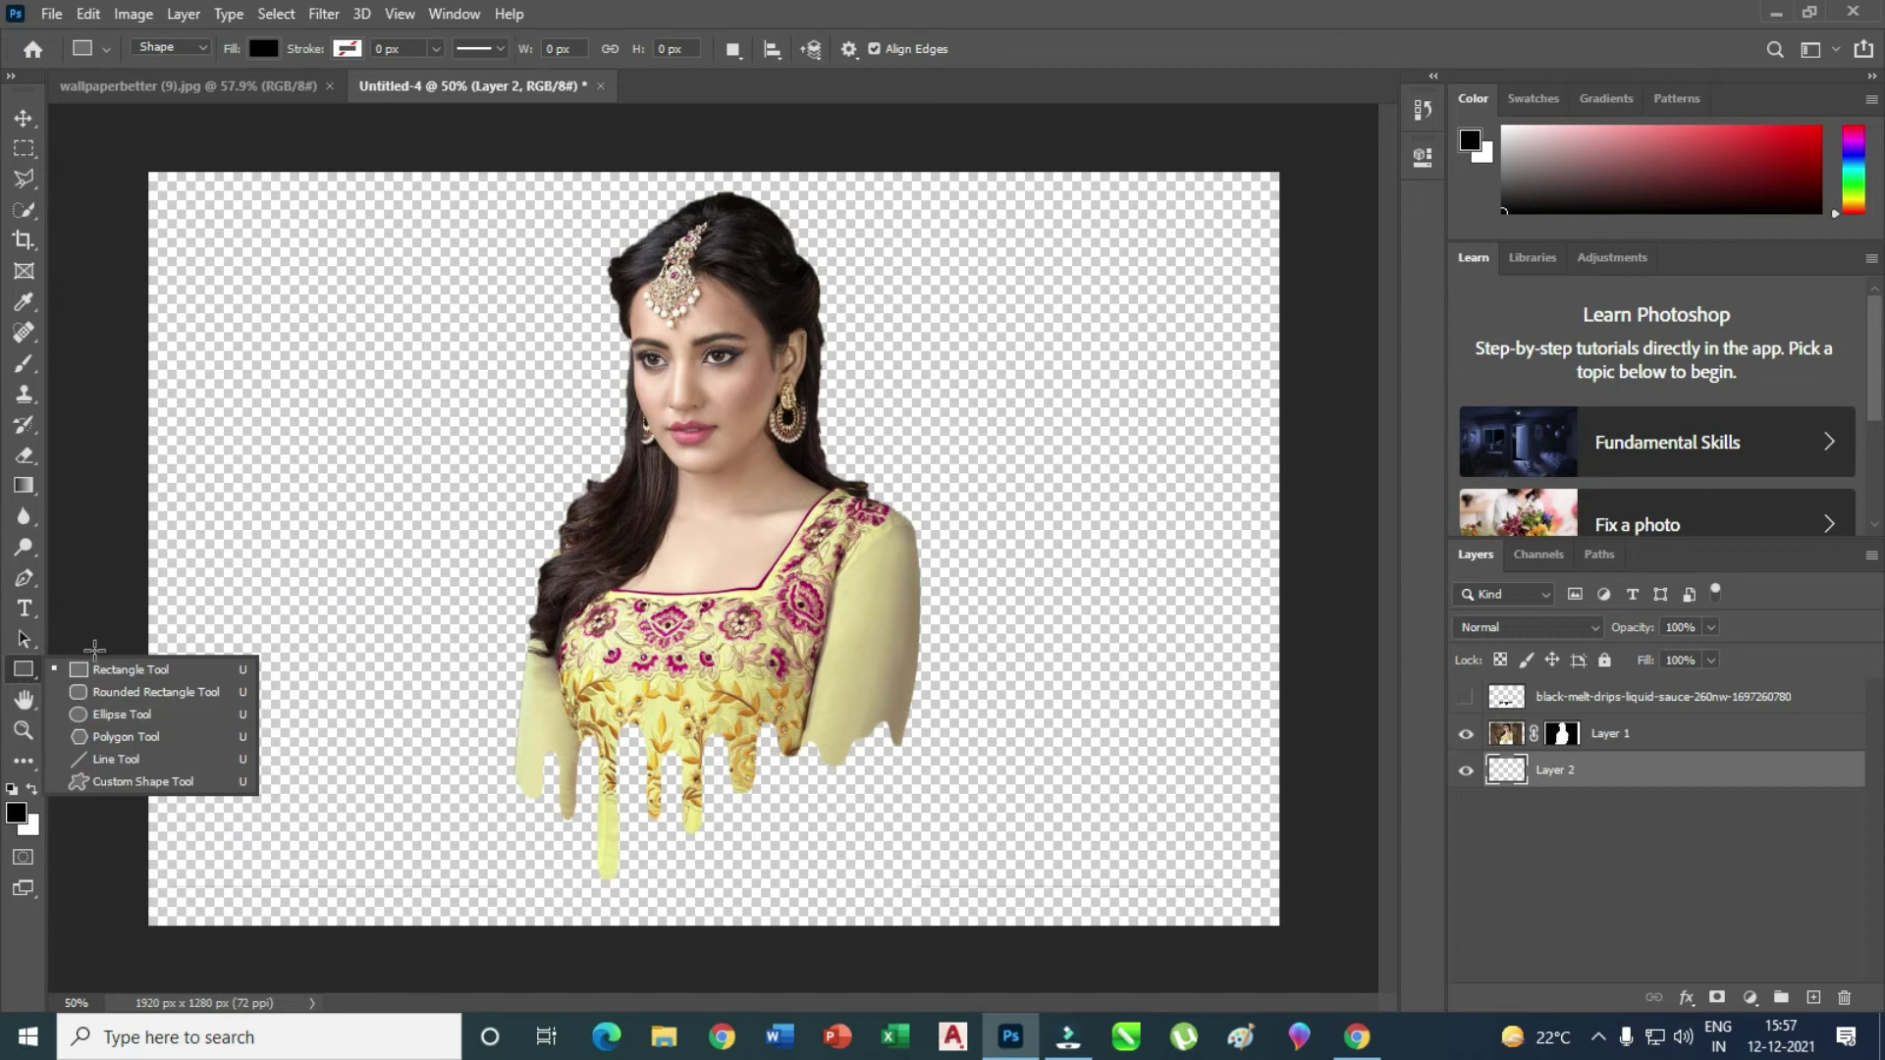
{"action": "left_click", "coordinate": [89, 670]}
{"action": "mouse_move", "coordinate": [129, 145]}
{"action": "left_mouse_down"}
{"action": "mouse_move", "coordinate": [218, 285]}
{"action": "mouse_move", "coordinate": [1319, 955]}
{"action": "left_mouse_up"}
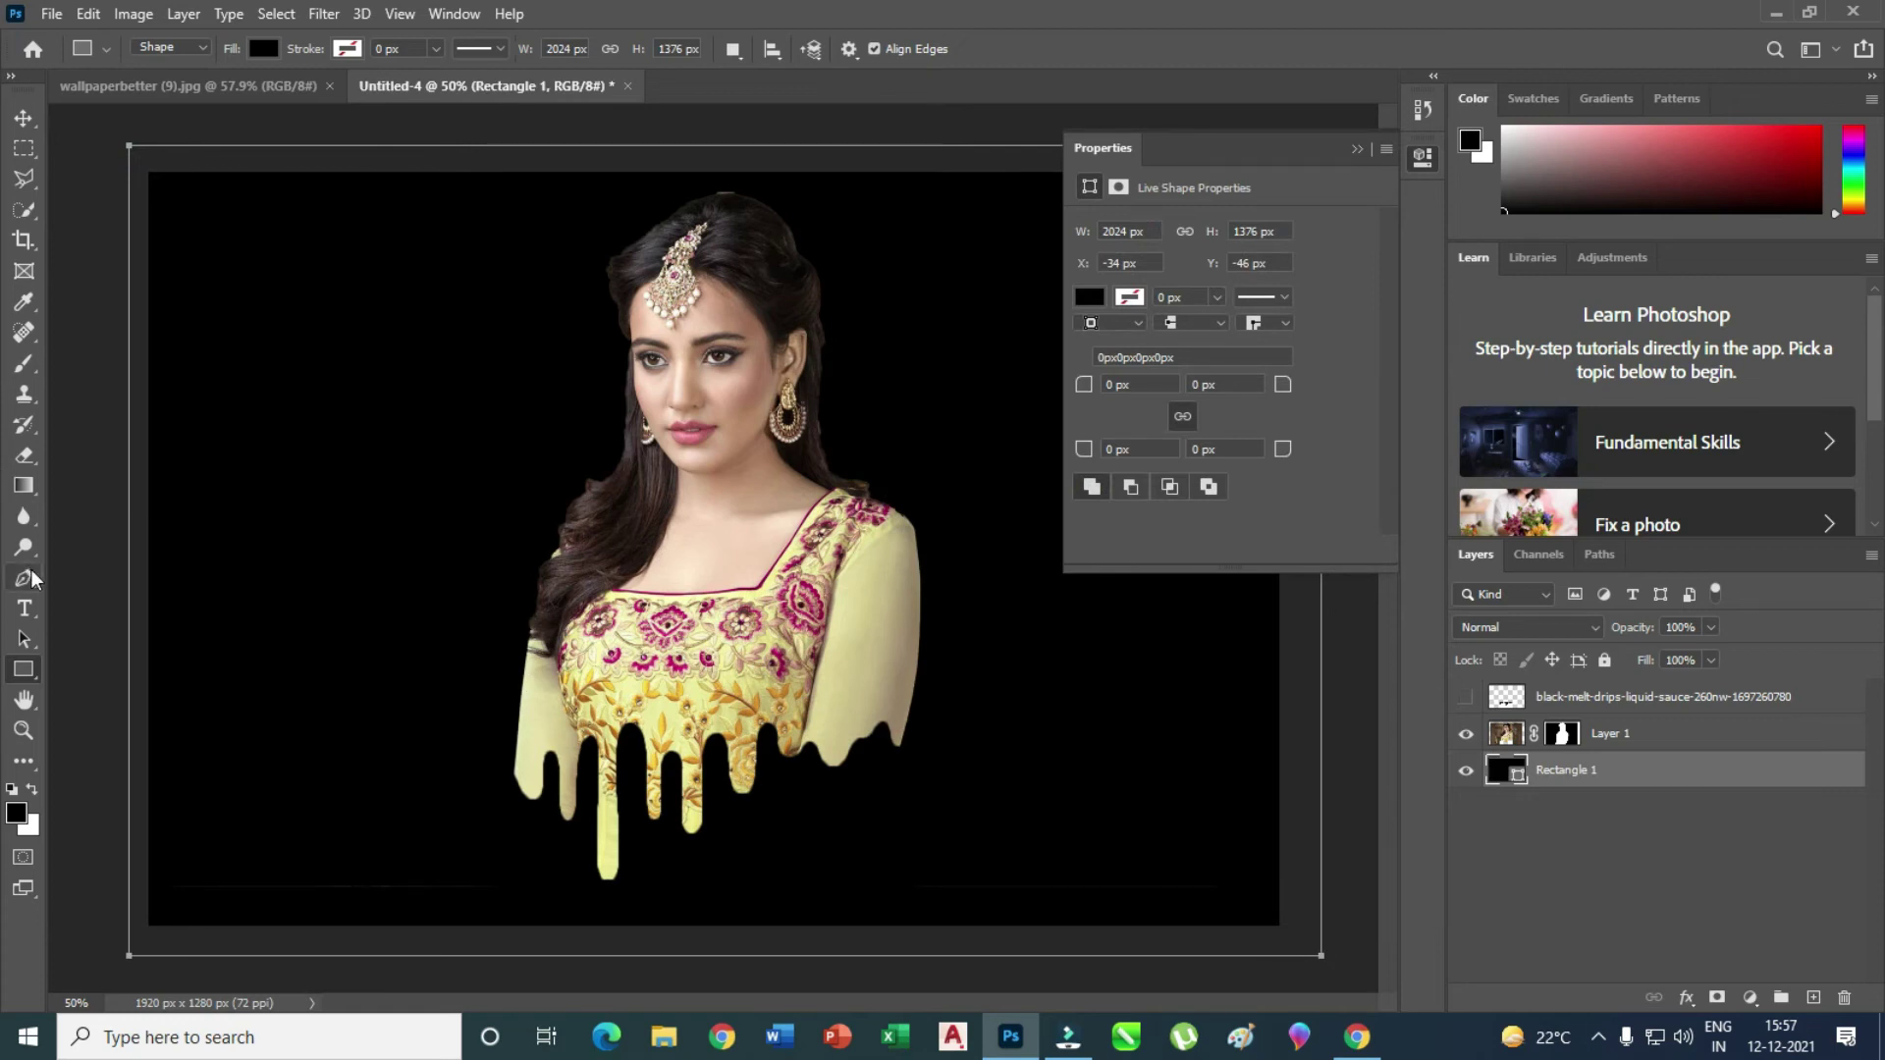
{"action": "left_click", "coordinate": [23, 485]}
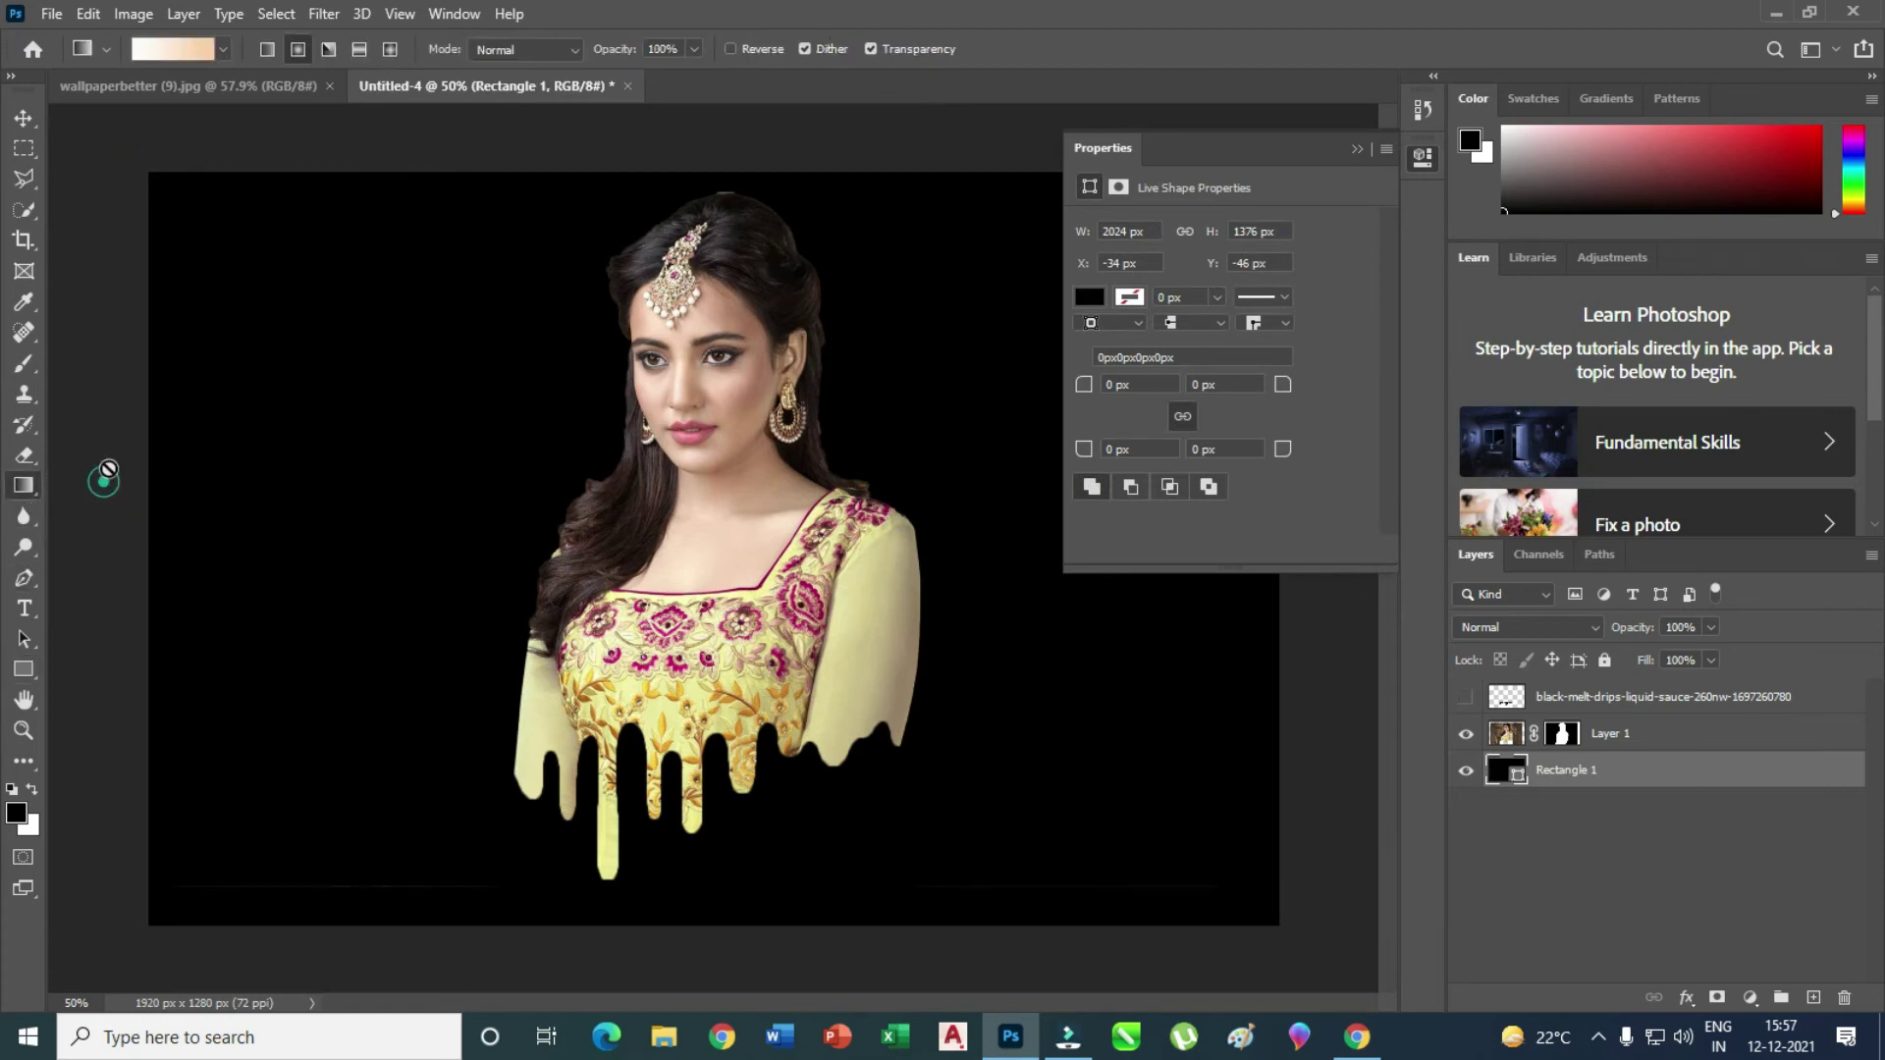
- Set the gradient's end stop to pink ff89e5, making a white-to-pink gradient
{"action": "left_click", "coordinate": [193, 48]}
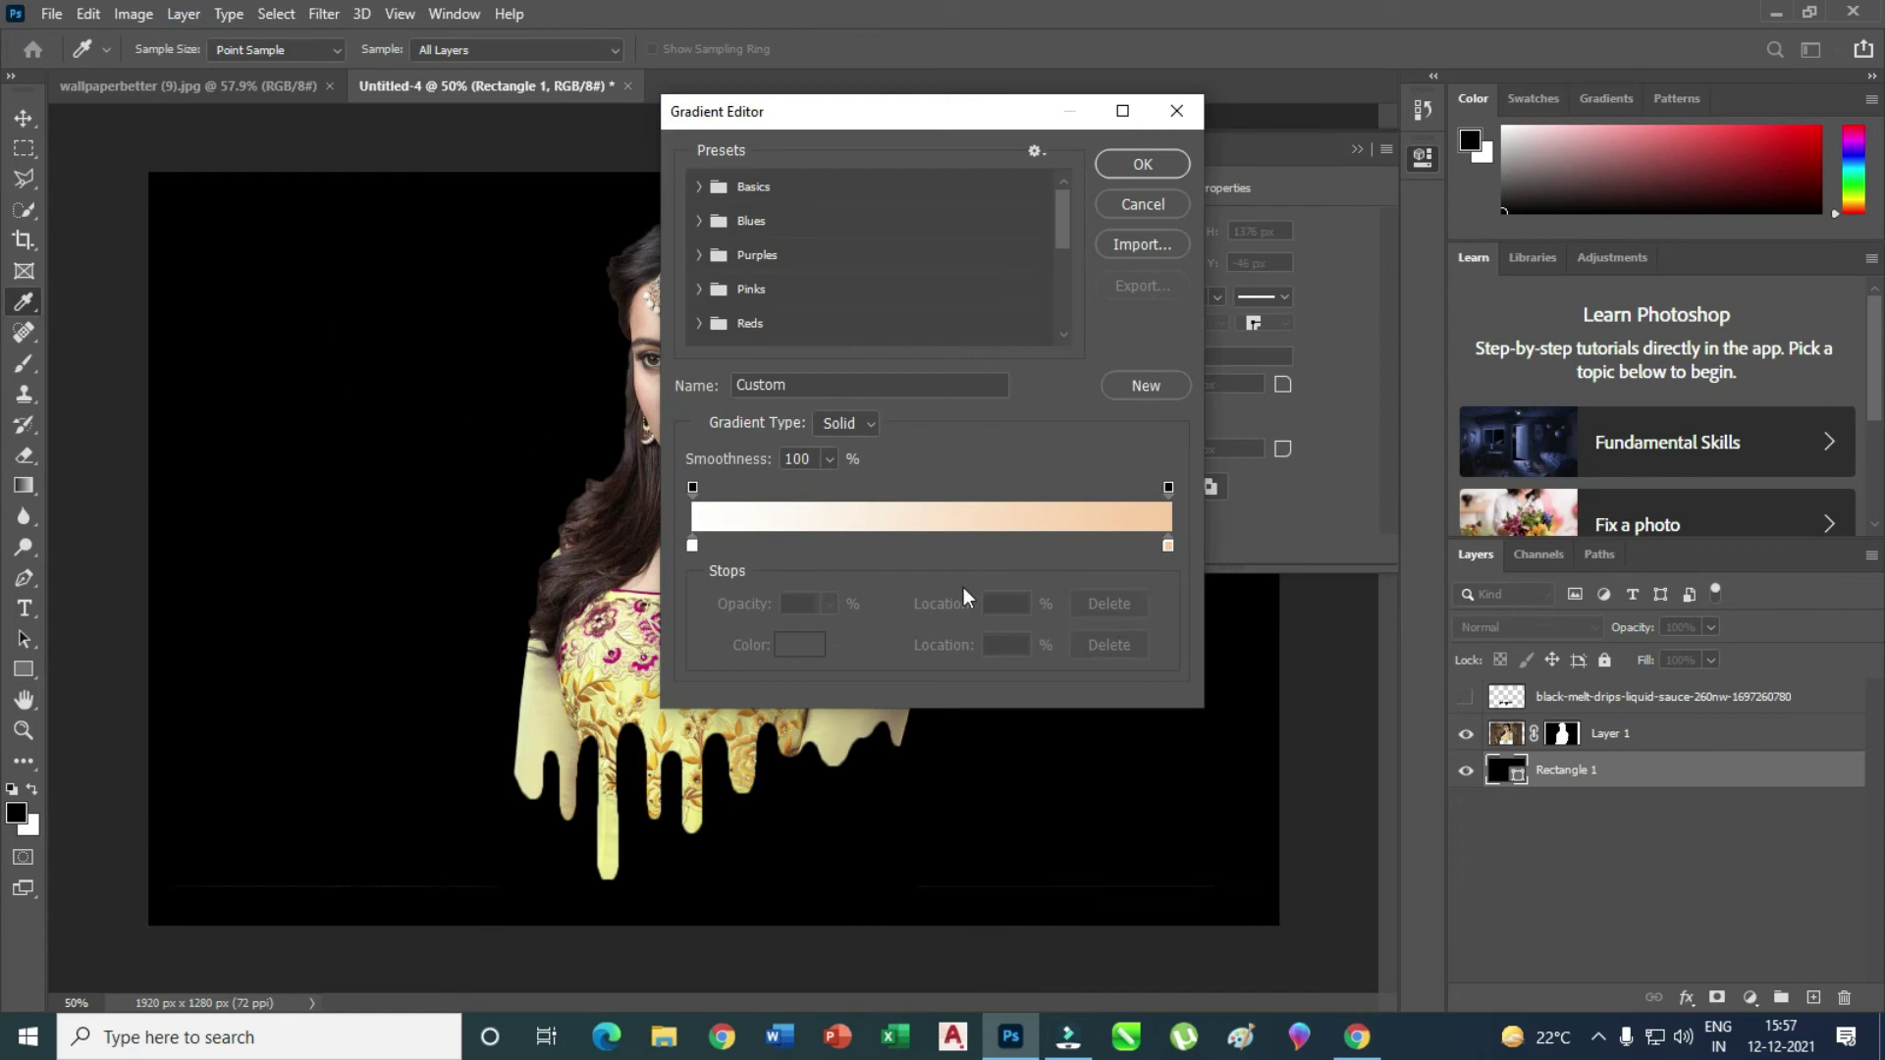
{"action": "left_click", "coordinate": [1168, 543]}
{"action": "left_click", "coordinate": [811, 649]}
{"action": "left_click", "coordinate": [958, 254]}
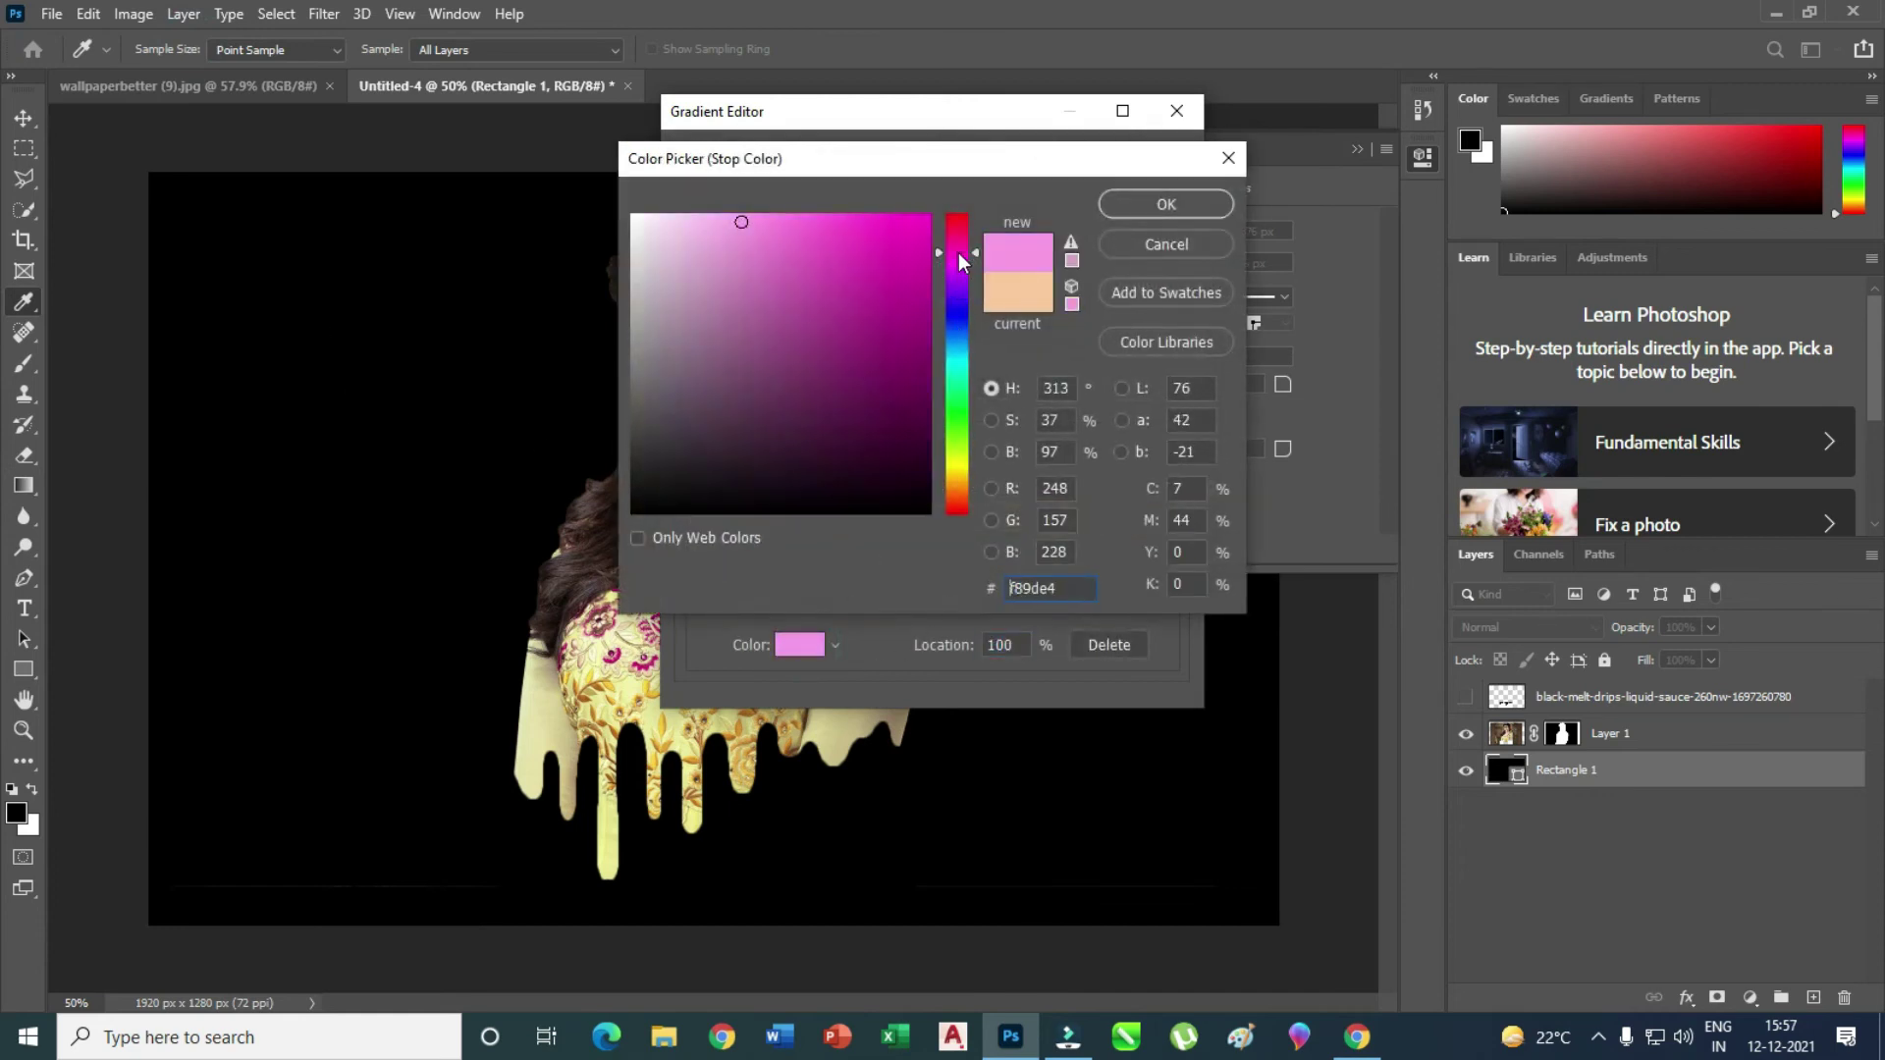
{"action": "left_click", "coordinate": [770, 213]}
{"action": "left_click", "coordinate": [1140, 203]}
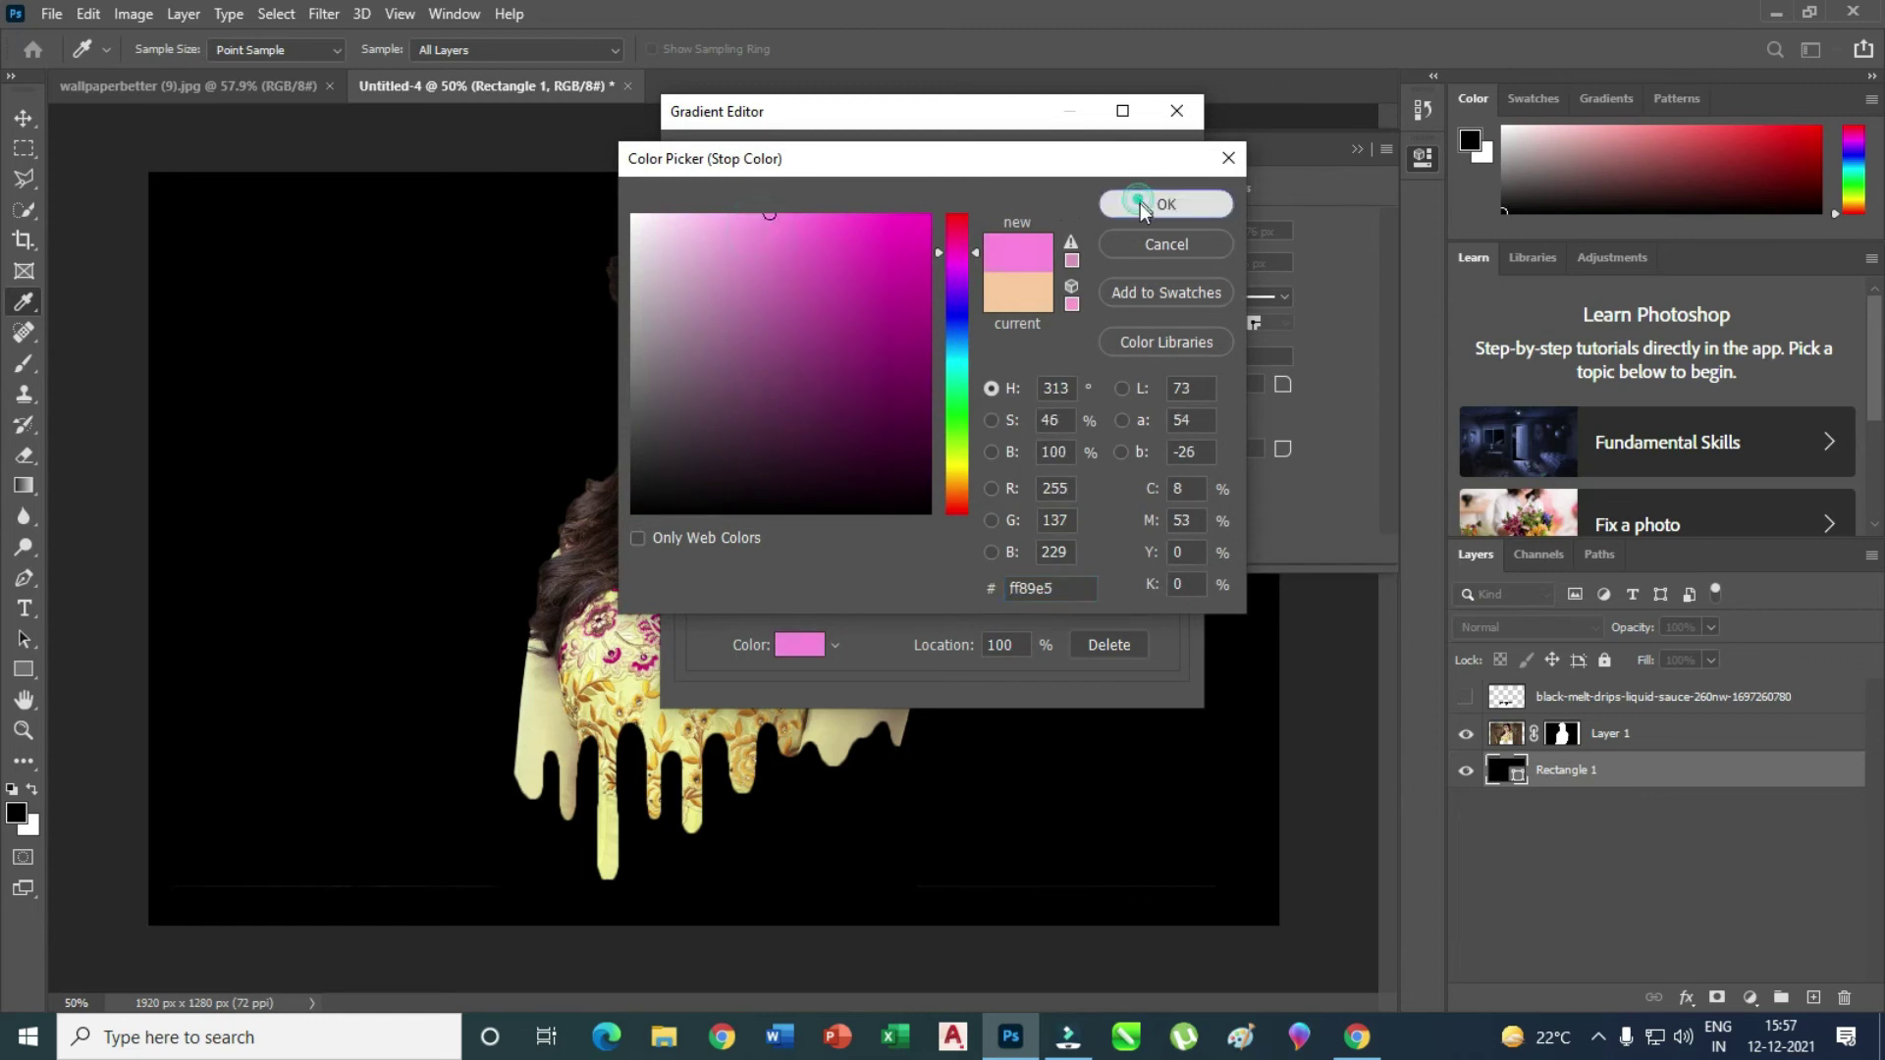
{"action": "left_click", "coordinate": [1143, 164]}
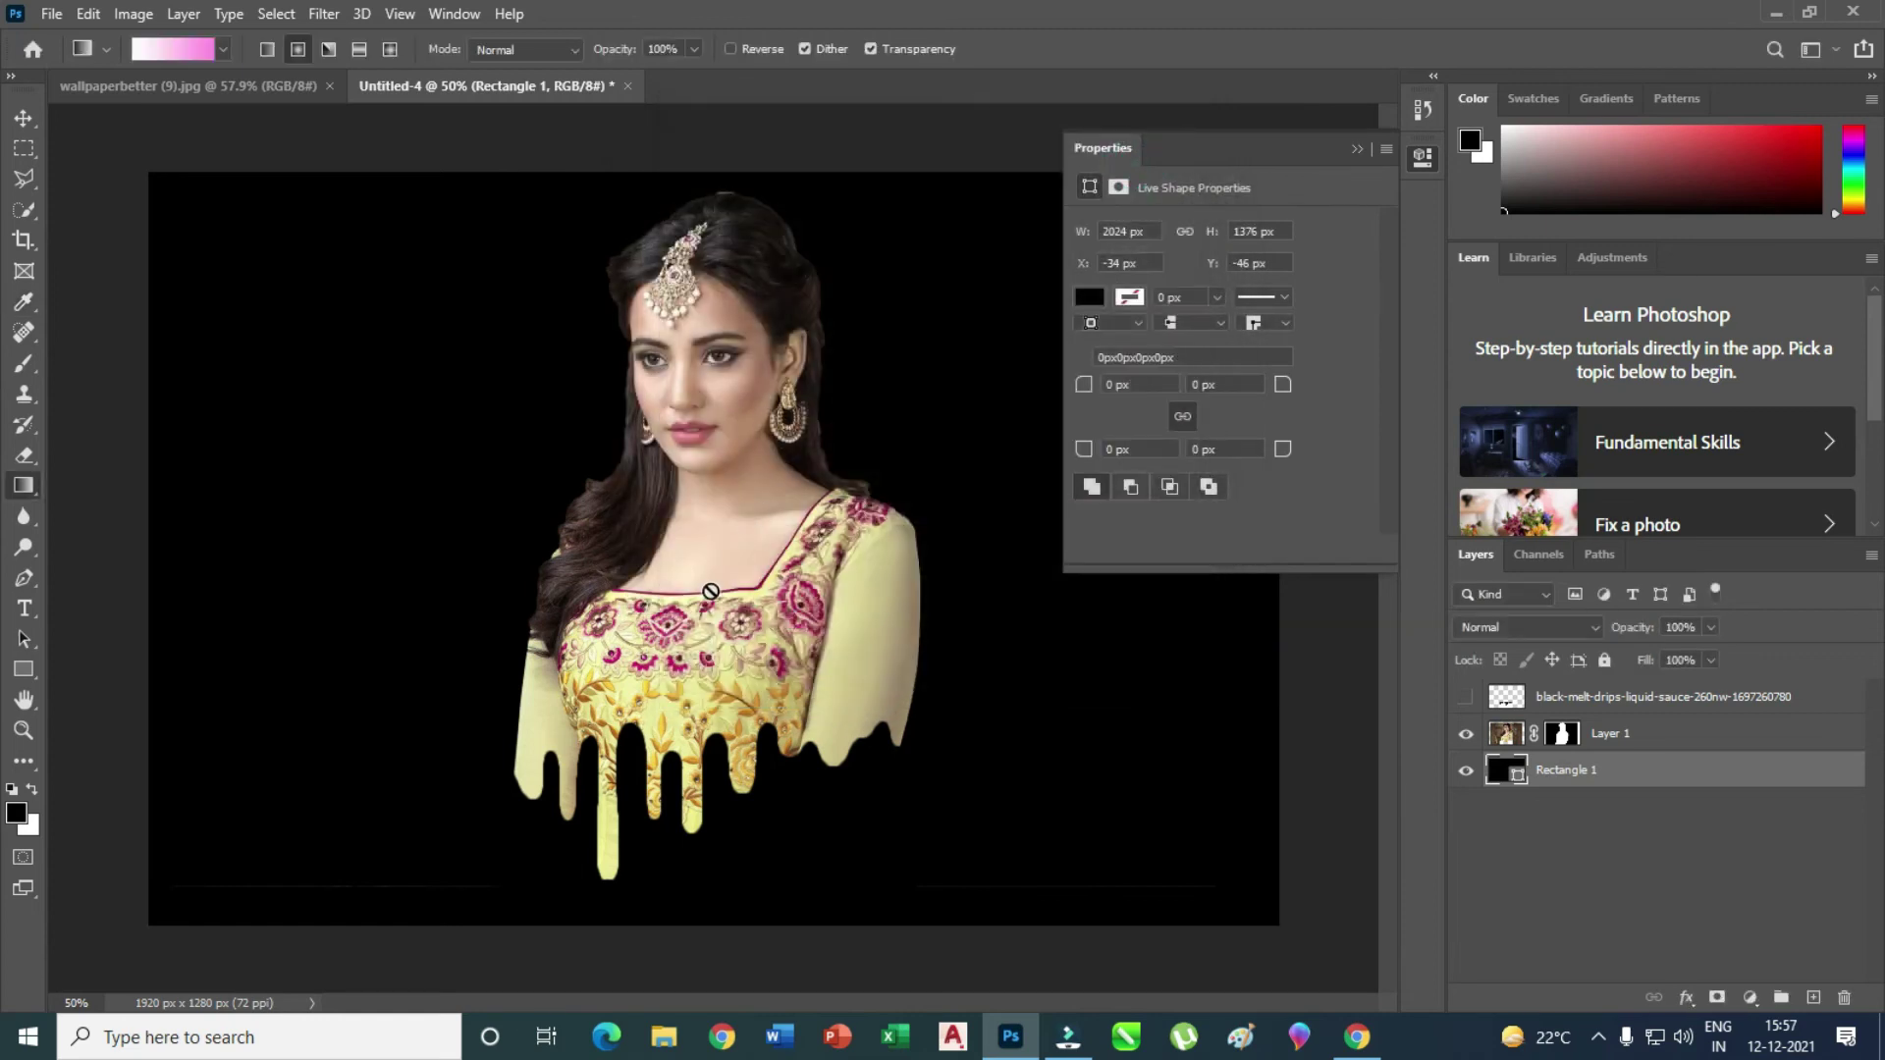
- Select the Rectangle 1 layer and rasterize it so it can take the gradient
{"action": "left_click", "coordinate": [709, 601]}
{"action": "left_click", "coordinate": [922, 388]}
{"action": "key", "text": "v"}
{"action": "right_click", "coordinate": [332, 312]}
{"action": "left_click", "coordinate": [381, 334]}
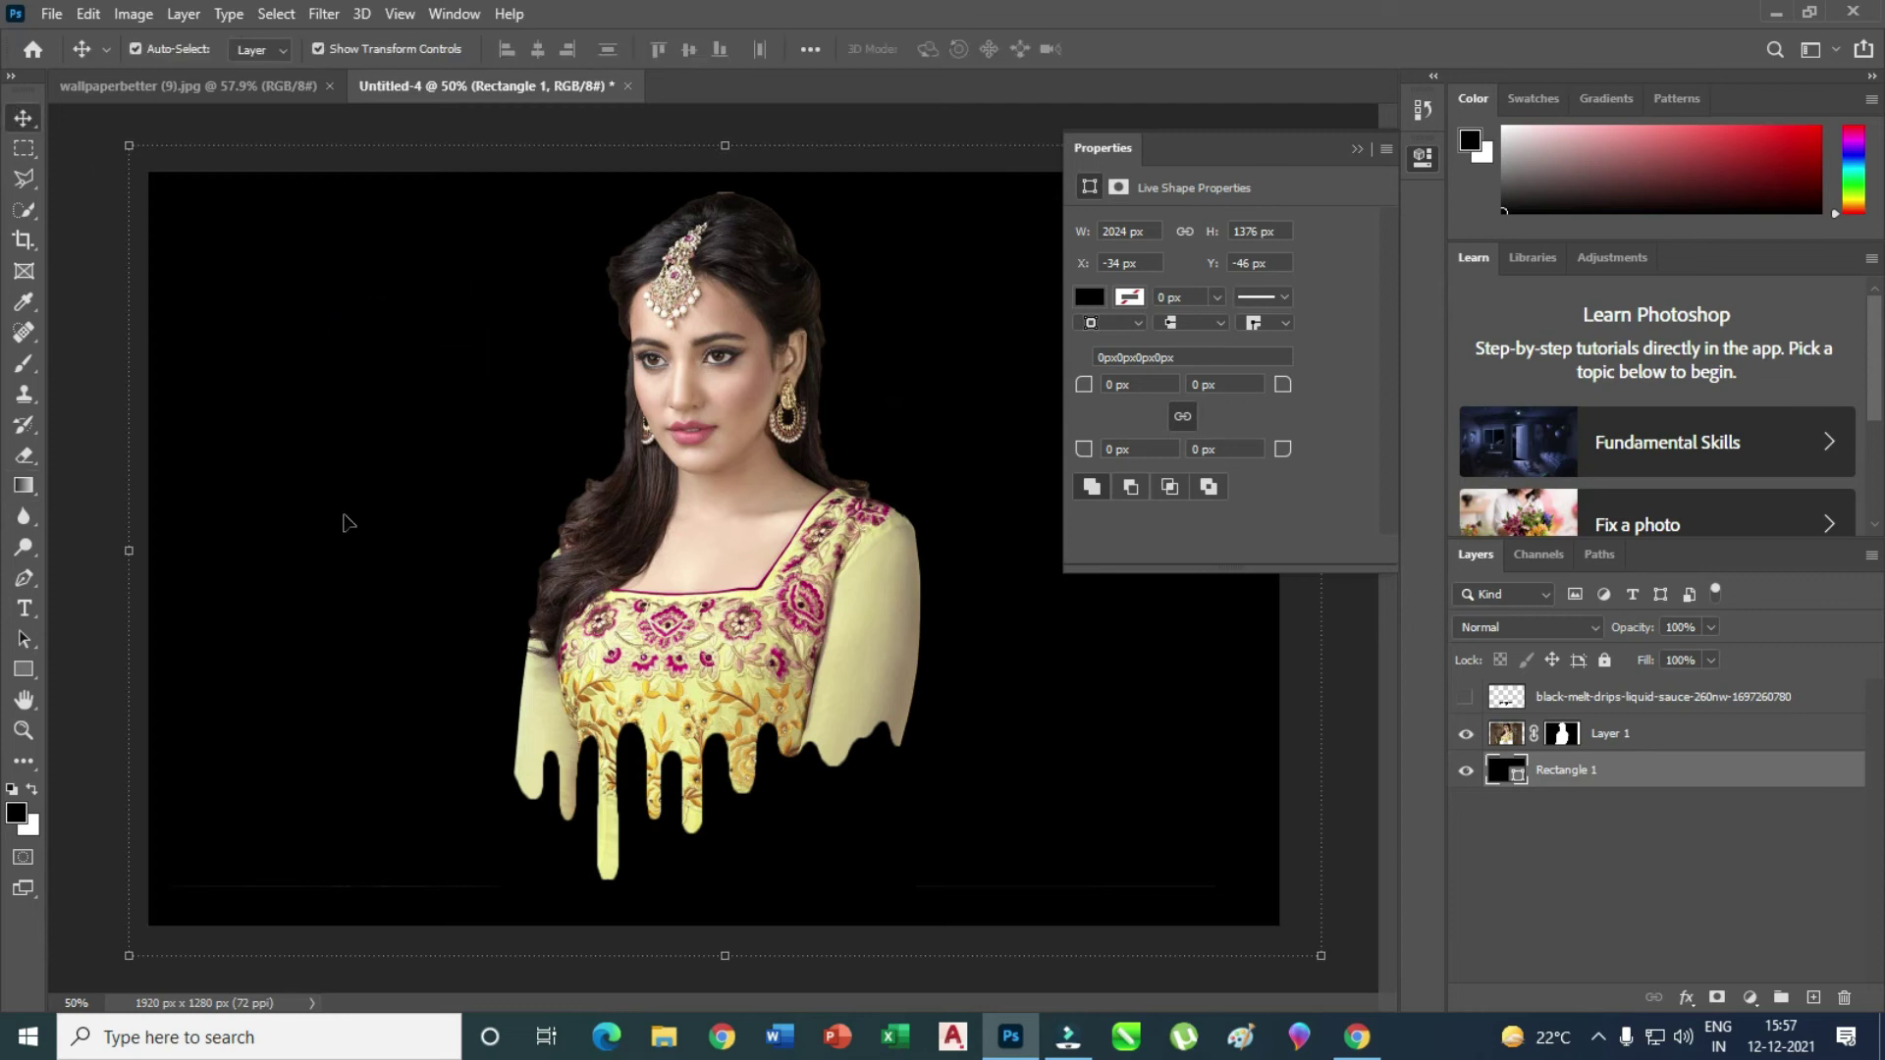
{"action": "left_click", "coordinate": [23, 485]}
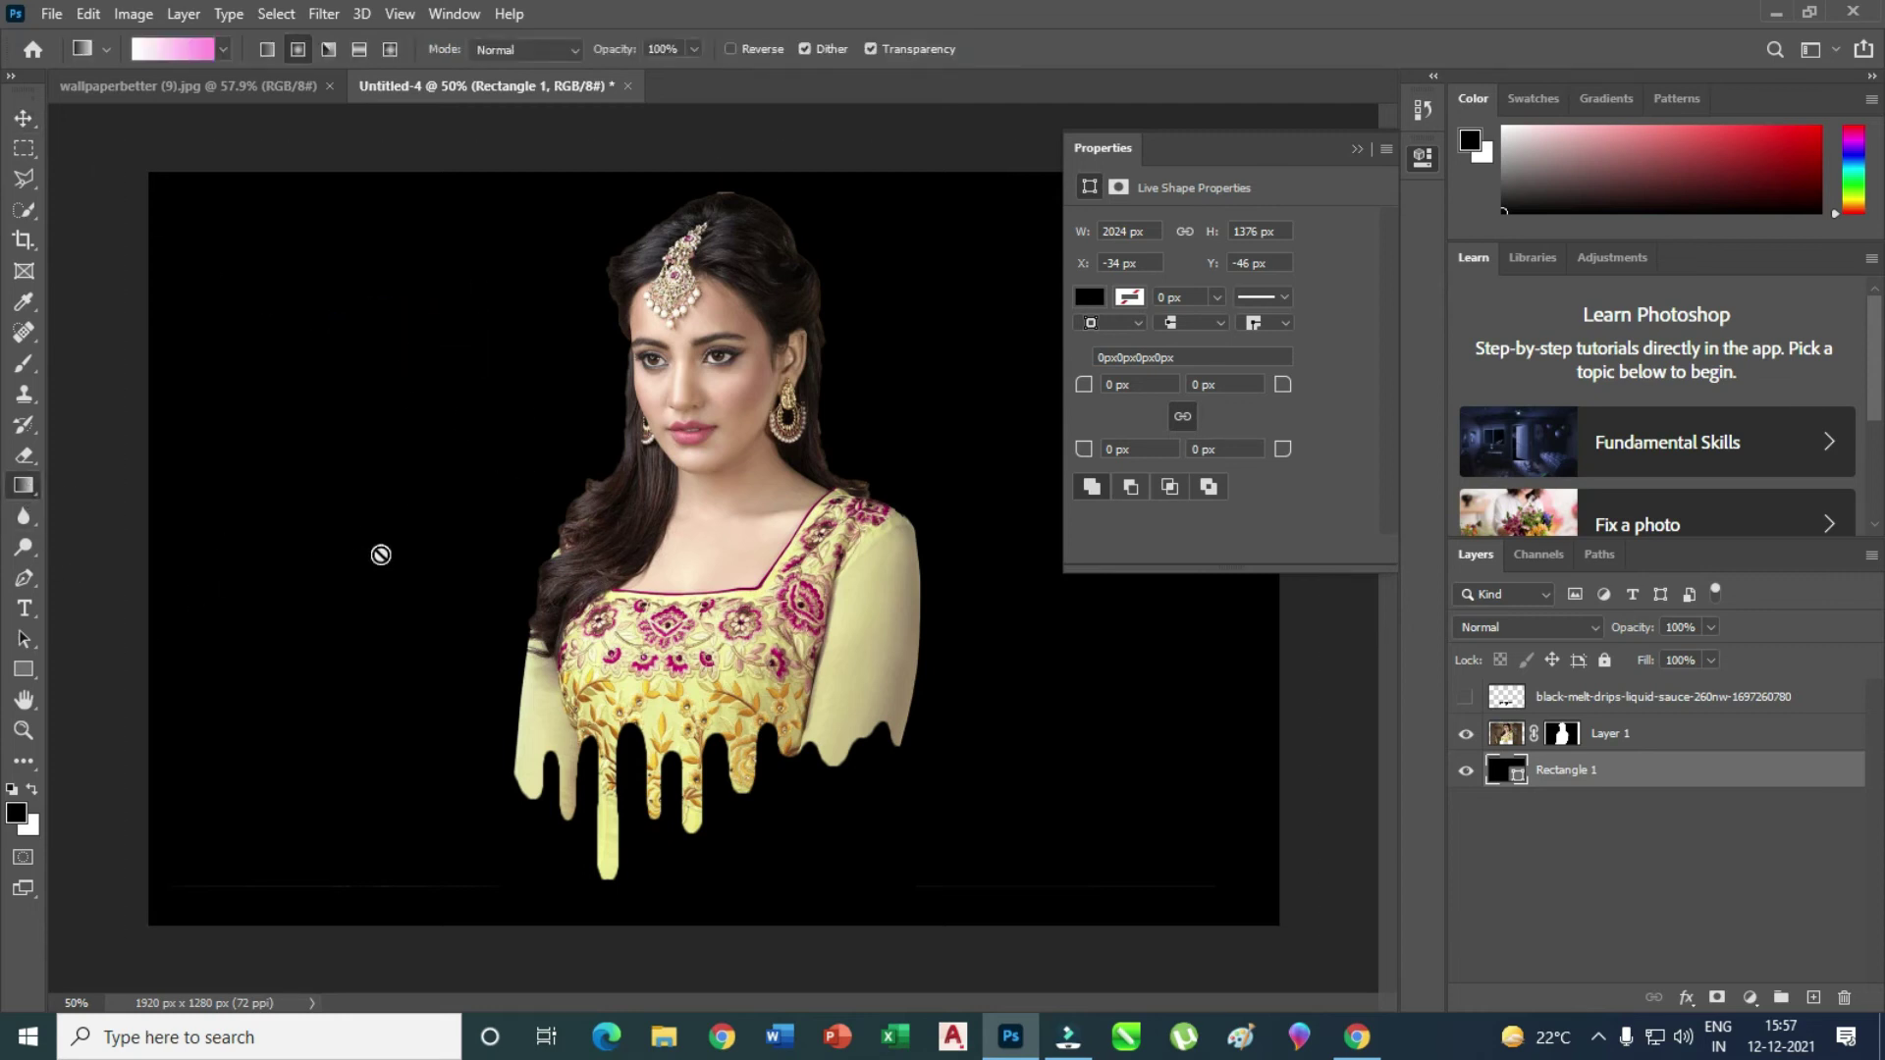
{"action": "right_click", "coordinate": [1564, 772]}
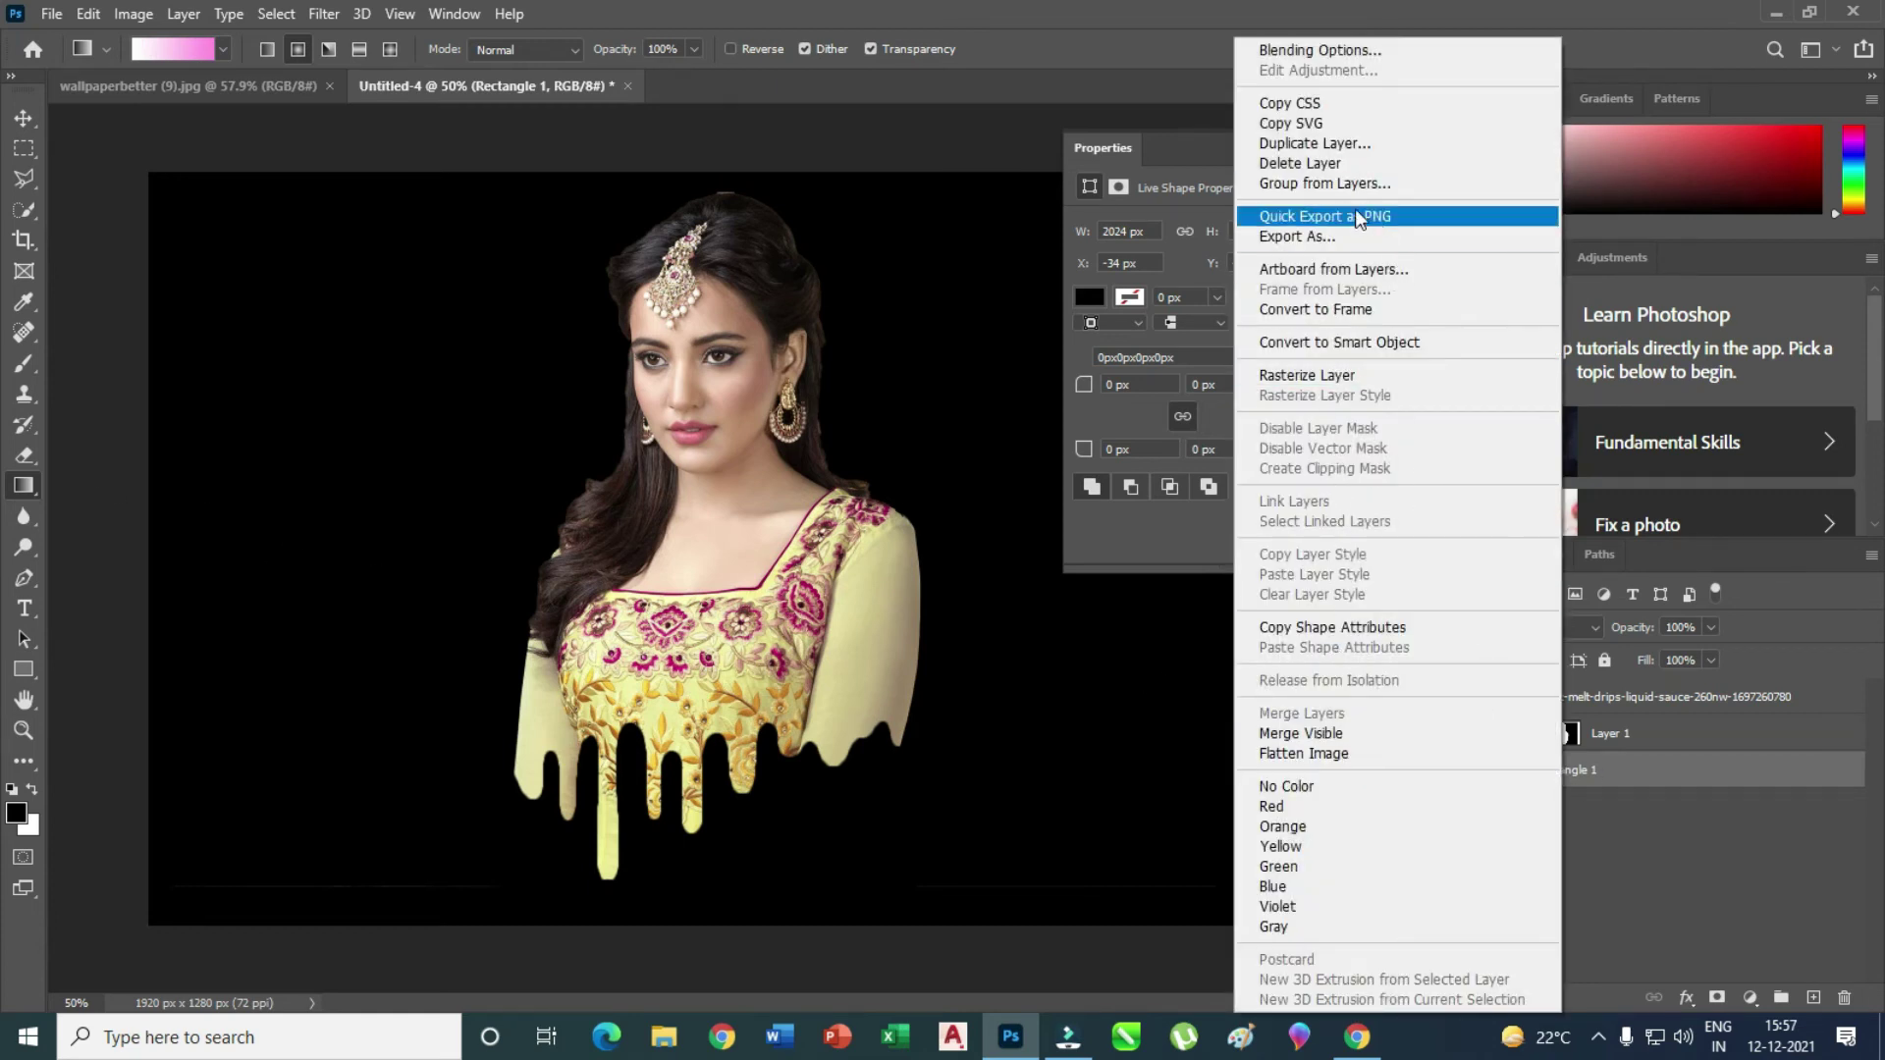
{"action": "left_click", "coordinate": [1335, 385]}
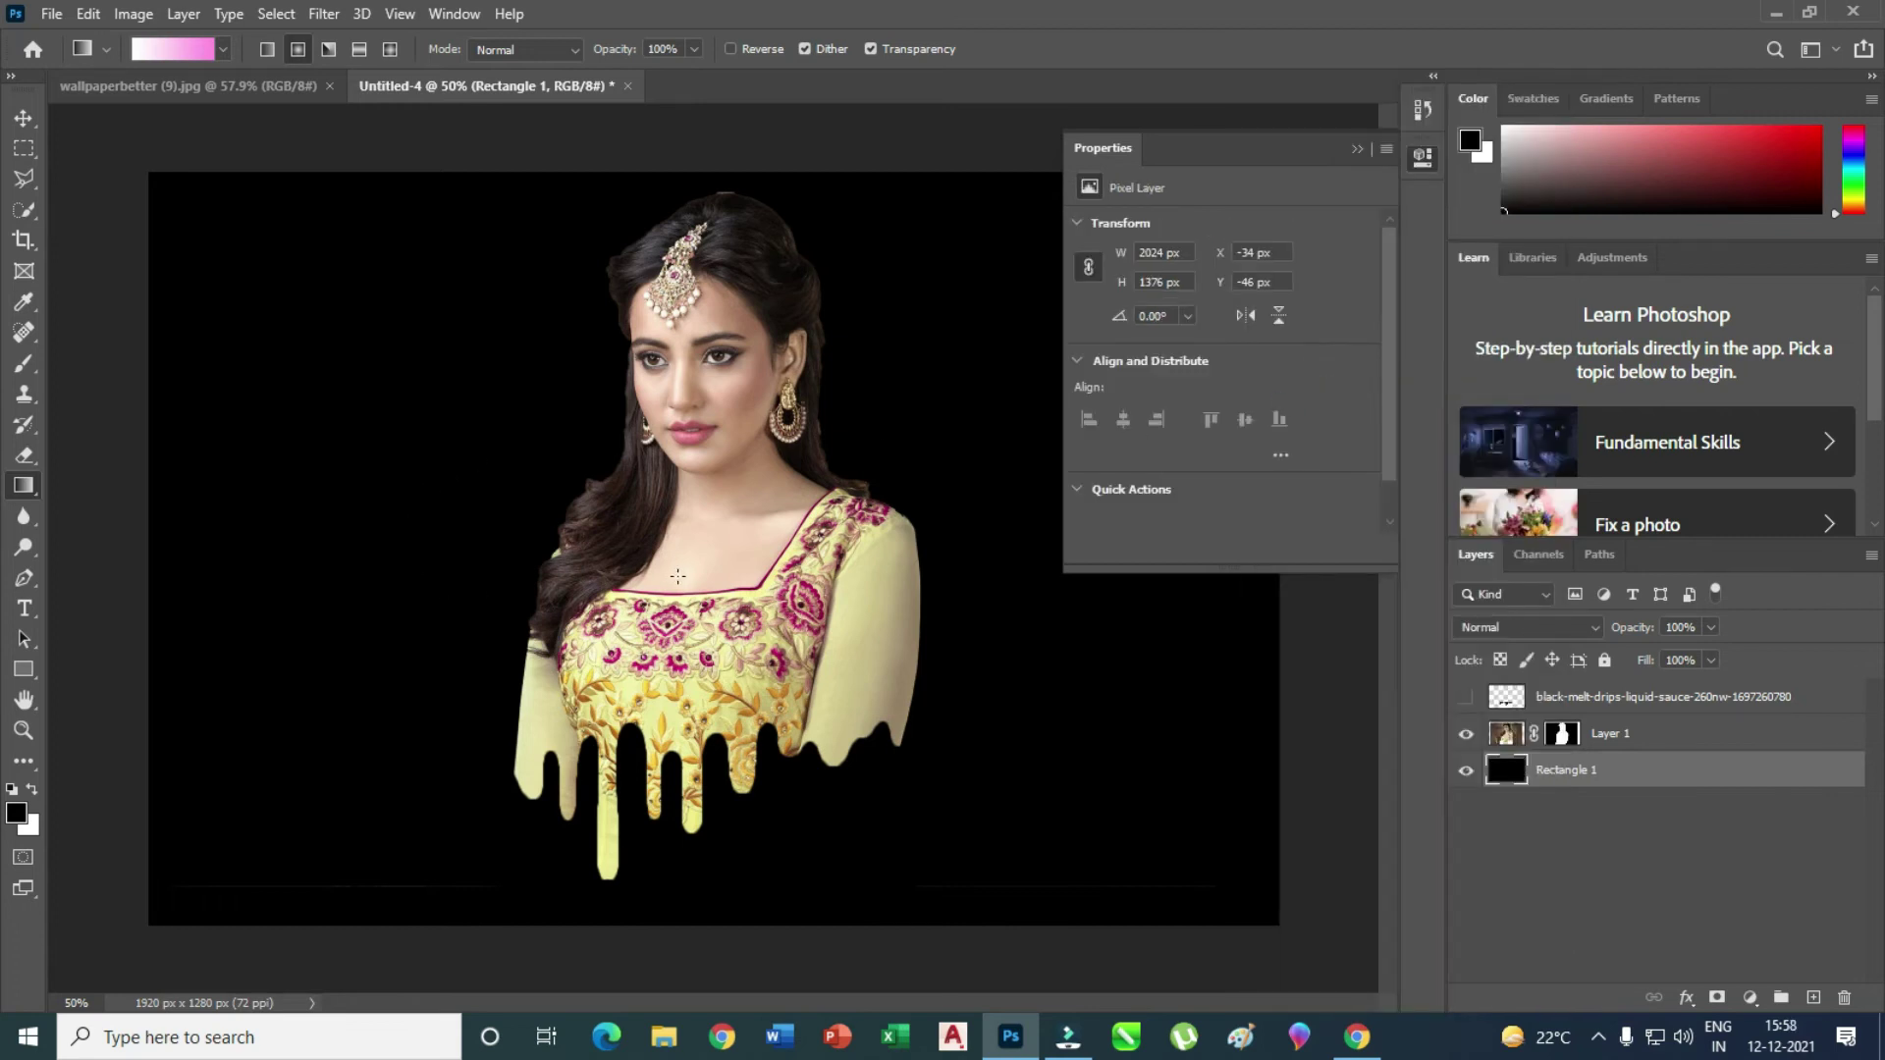
- Drag a pink radial gradient outward from the centre across the background
{"action": "left_click_drag", "start_coordinate": [726, 525], "coordinate": [1002, 312]}
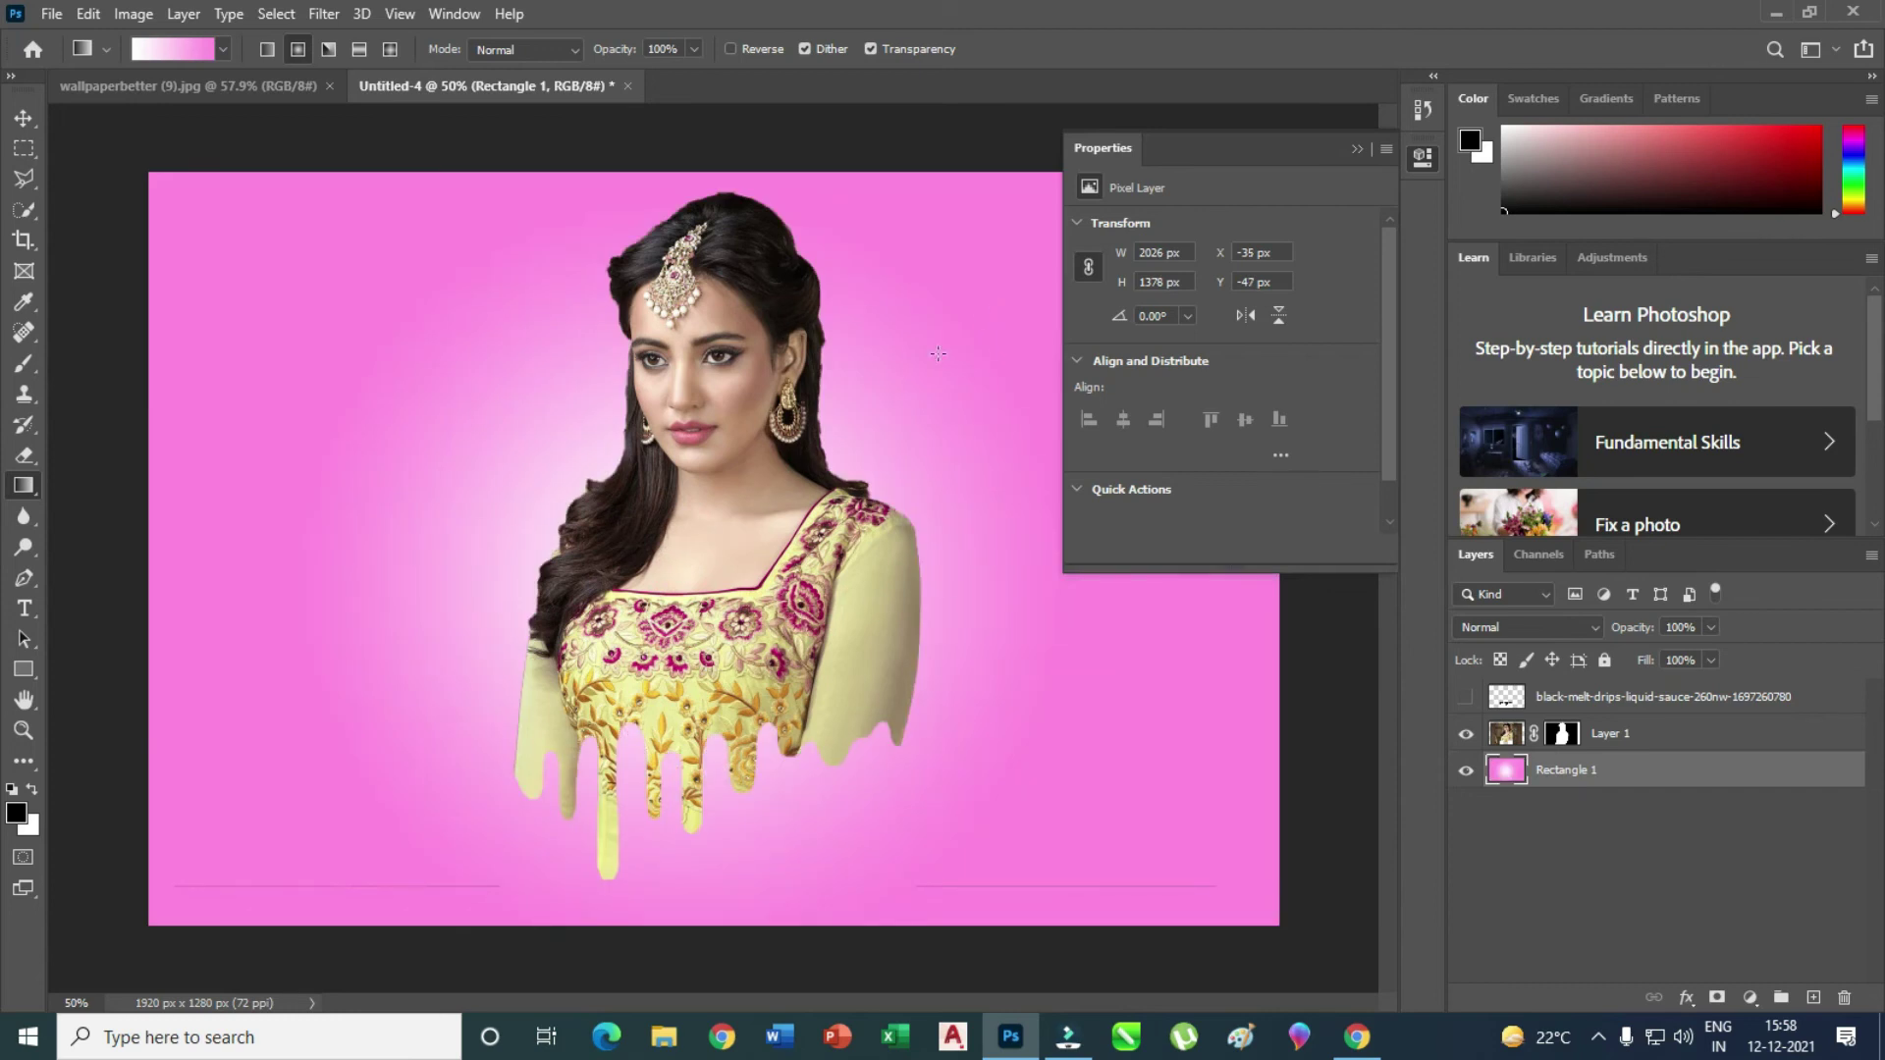
{"action": "left_click", "coordinate": [1357, 151]}
{"action": "left_click", "coordinate": [23, 118]}
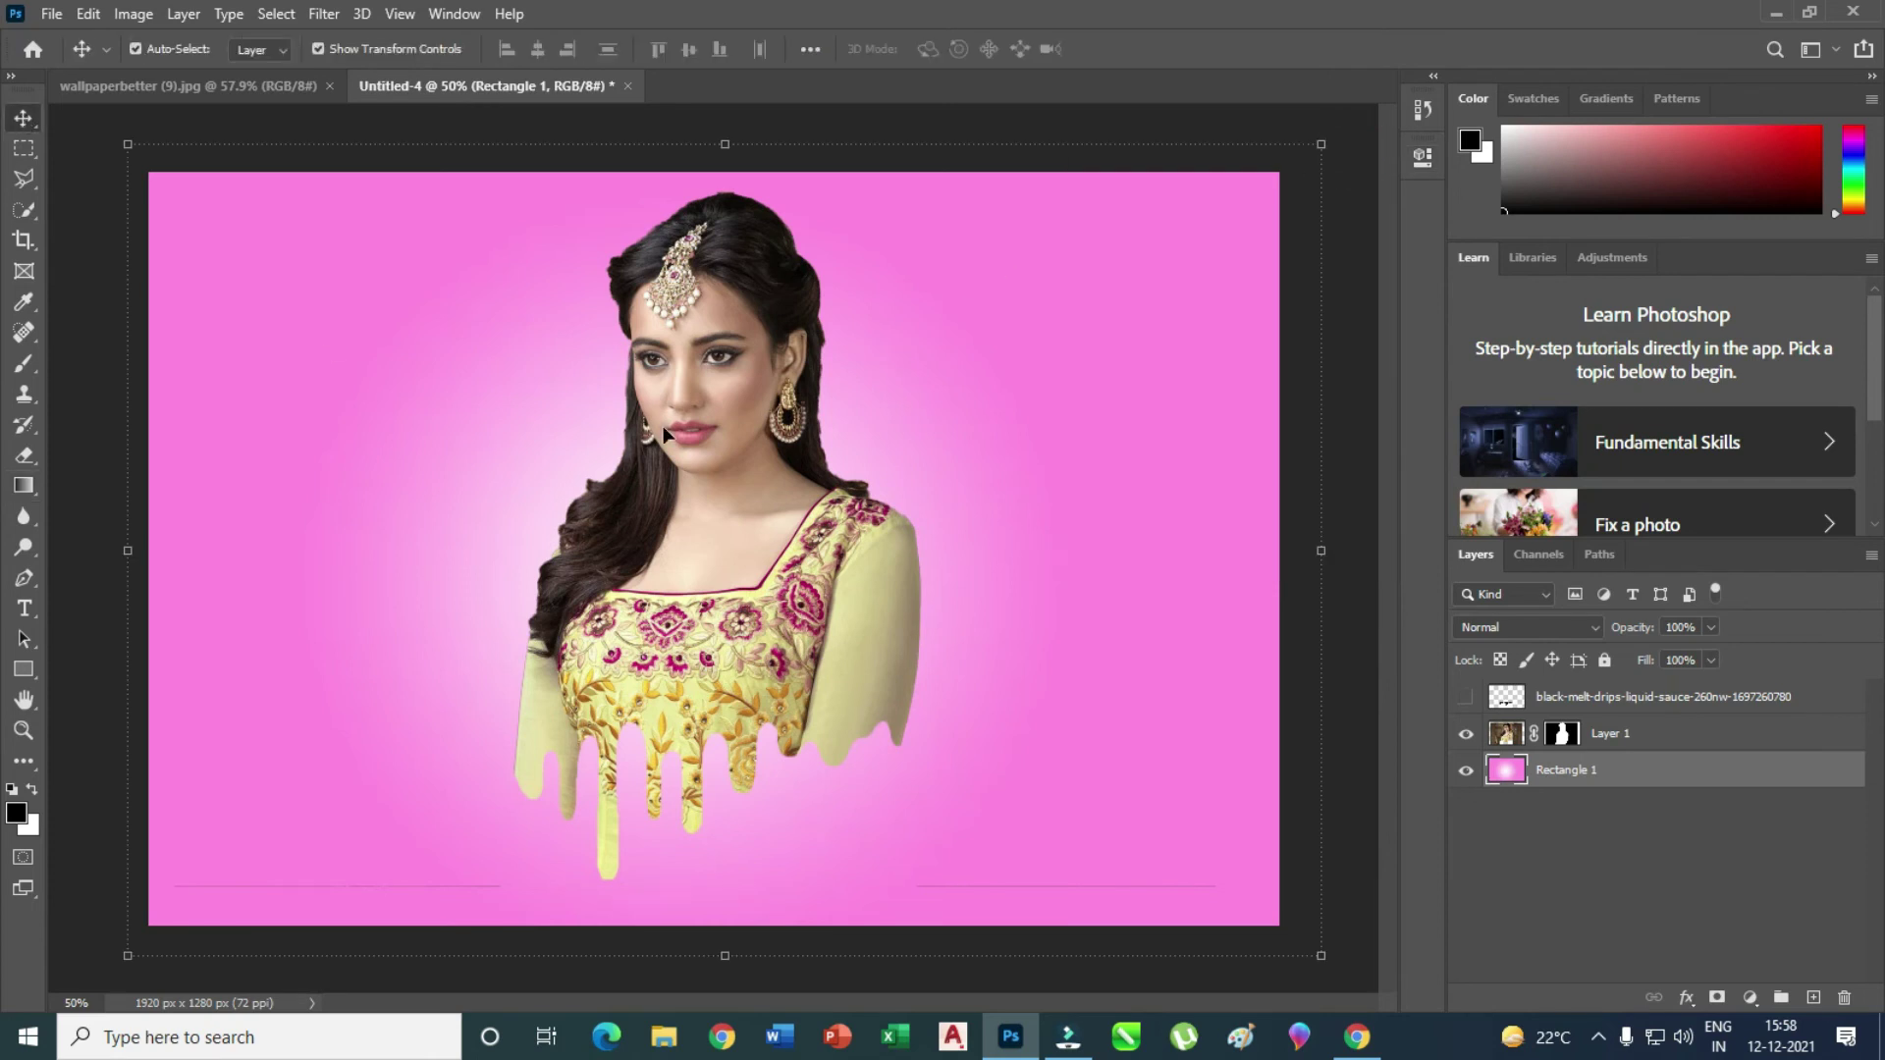
- Select Layer 1 and add a Drop Shadow layer style
{"action": "right_click", "coordinate": [707, 361]}
{"action": "left_click", "coordinate": [737, 372]}
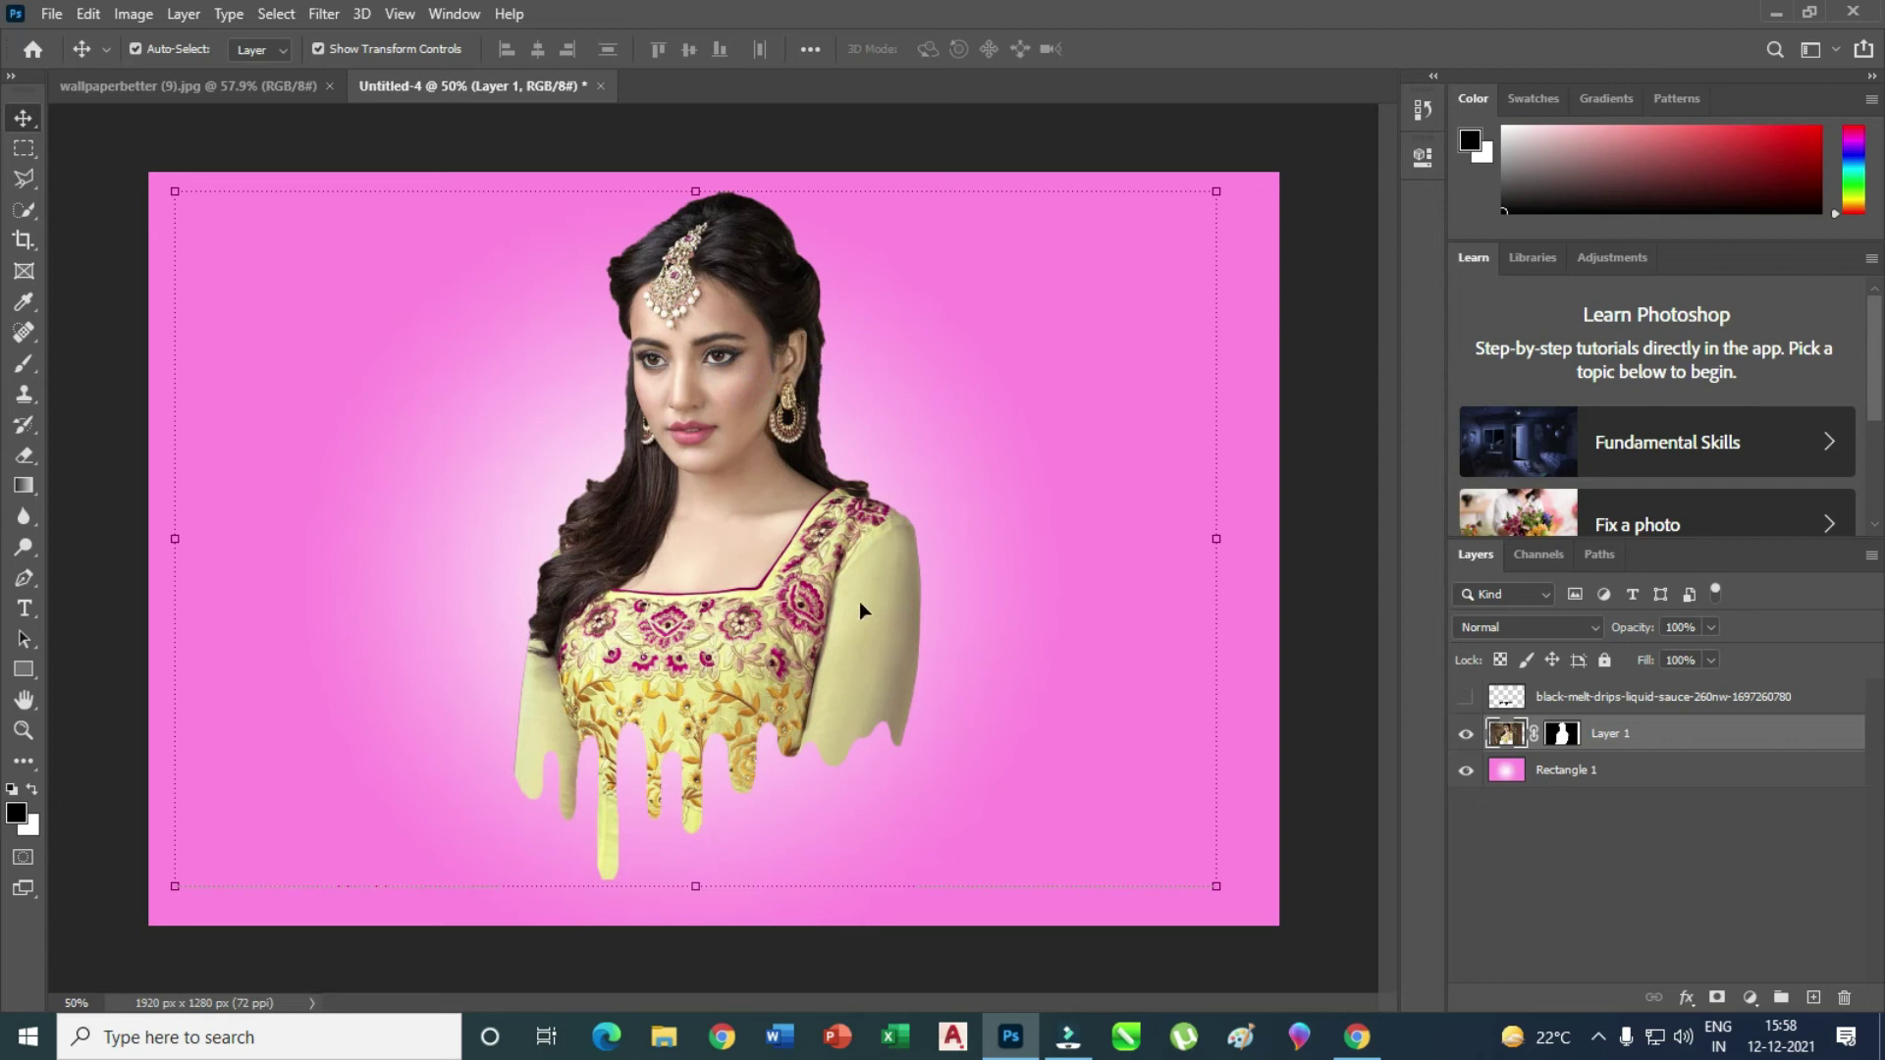
{"action": "left_click", "coordinate": [184, 14]}
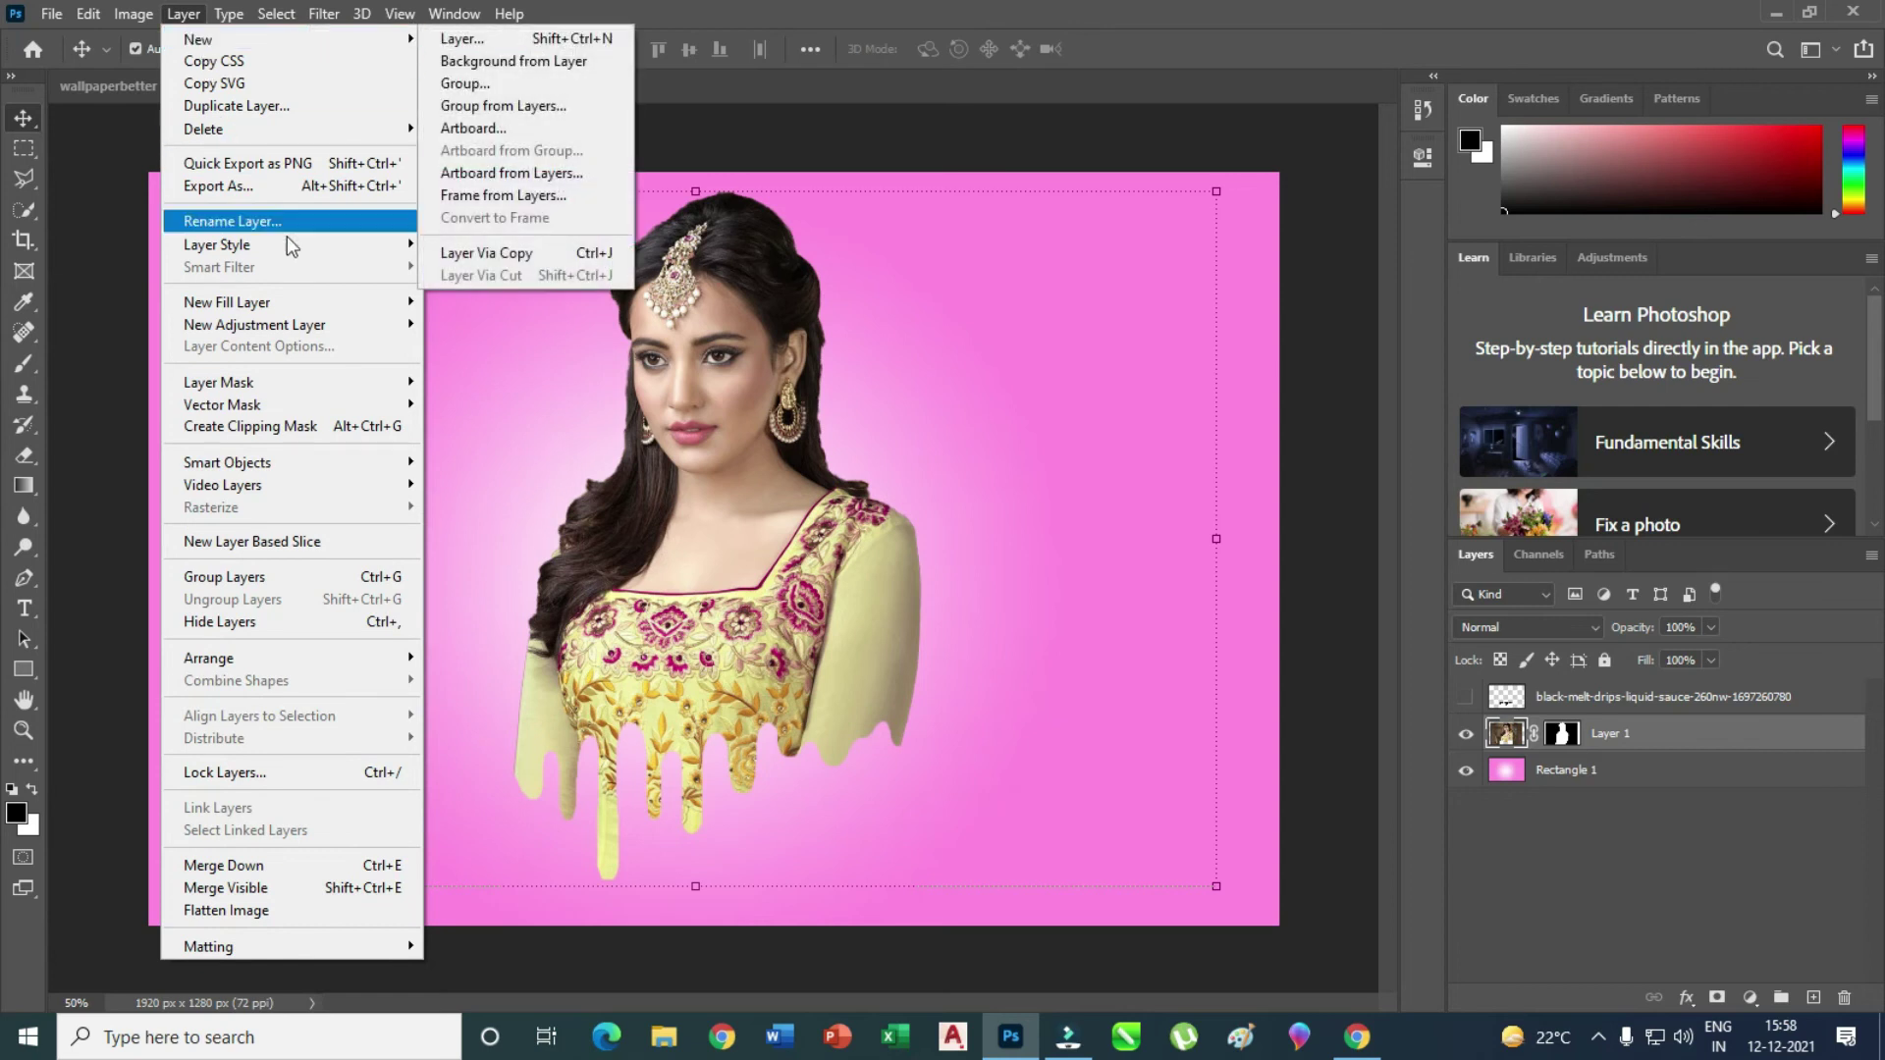
{"action": "mouse_move", "coordinate": [216, 244]}
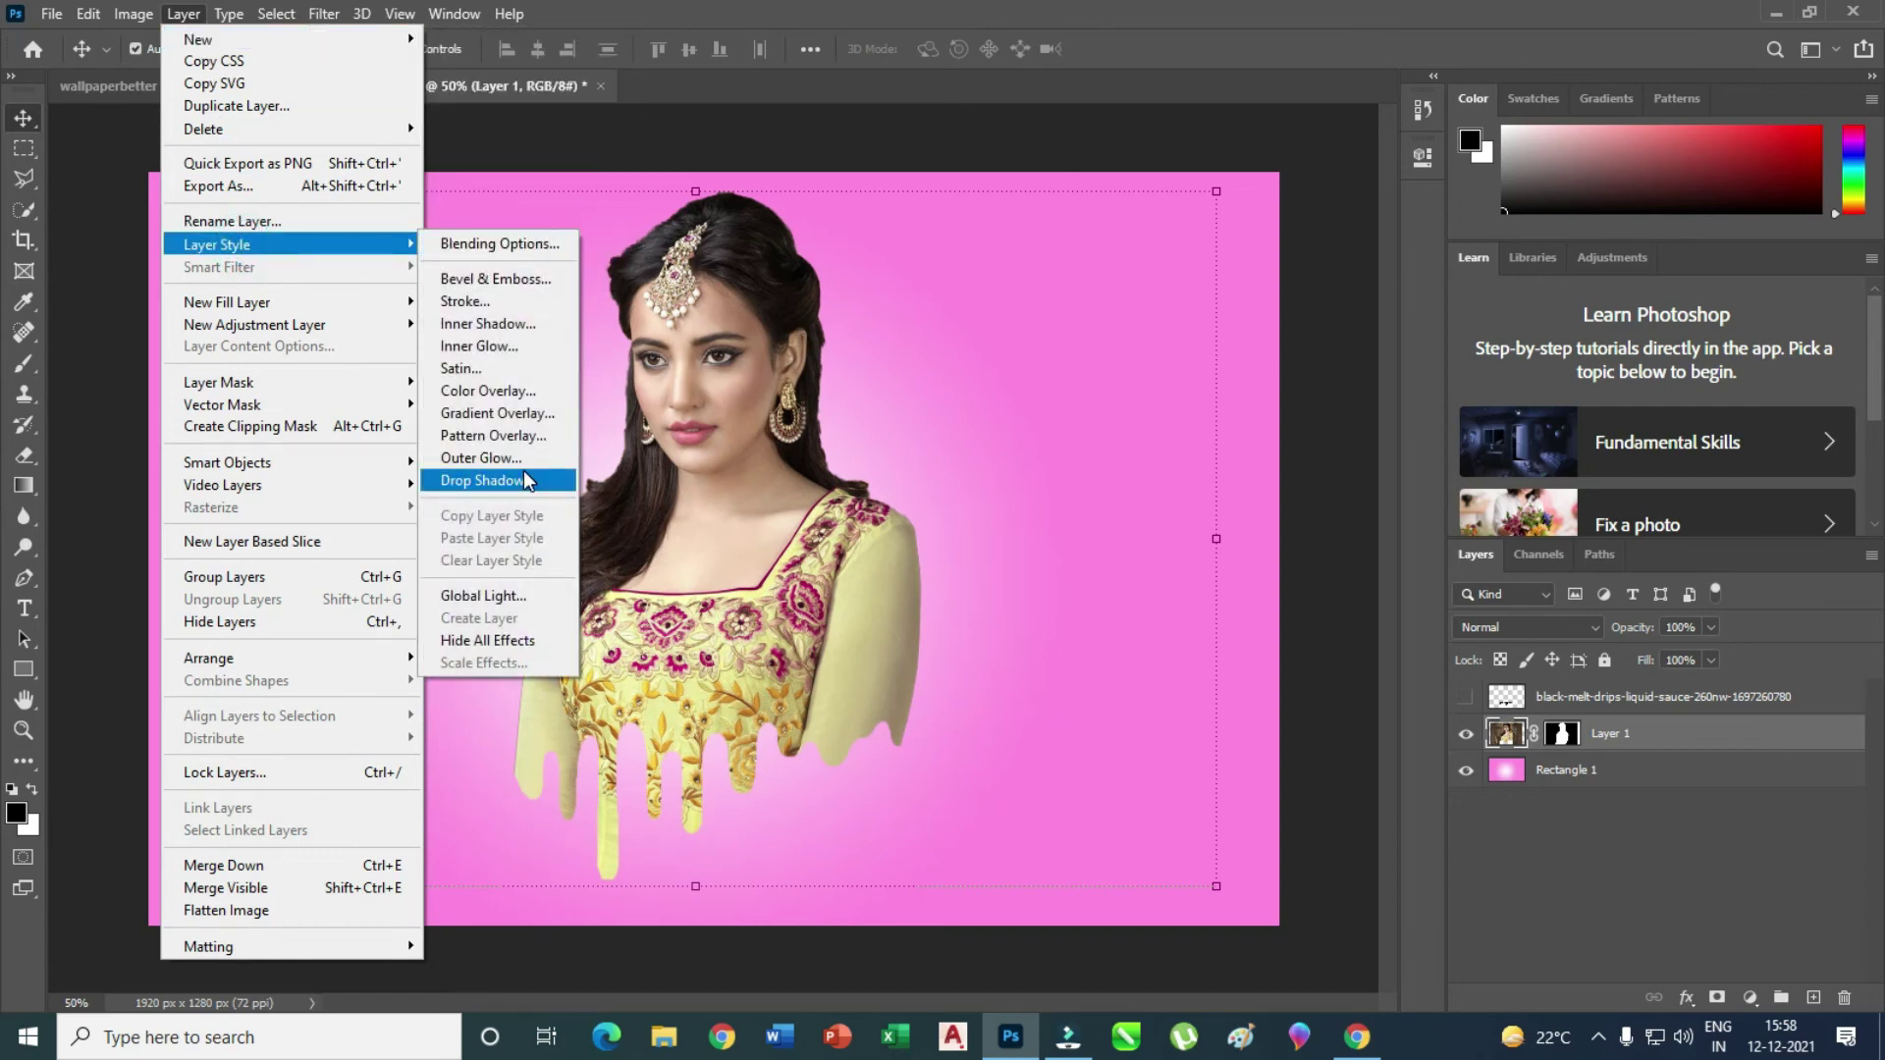
{"action": "left_click", "coordinate": [523, 477]}
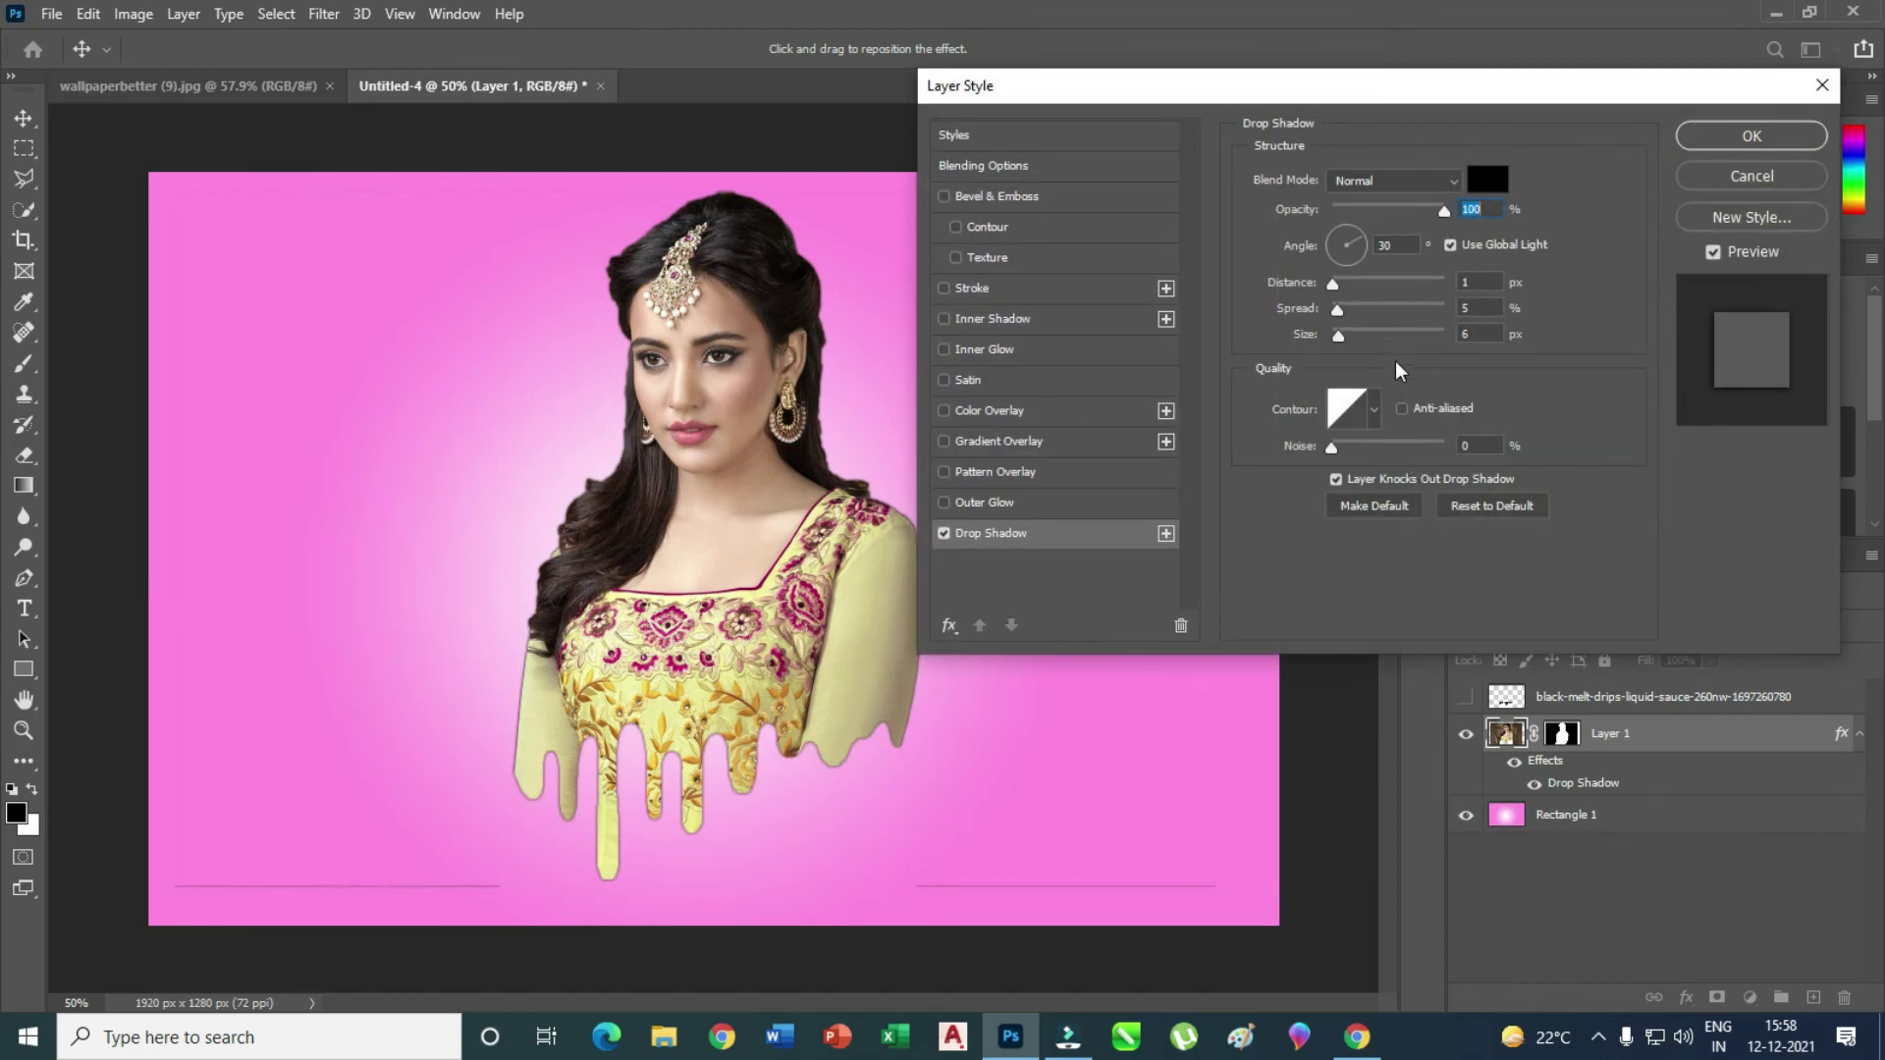
- Set the shadow Distance to 0, Size to 7 px, lower the Spread, and apply
{"action": "mouse_move", "coordinate": [1335, 286]}
{"action": "left_mouse_down"}
{"action": "mouse_move", "coordinate": [1311, 287]}
{"action": "mouse_move", "coordinate": [1352, 316]}
{"action": "mouse_move", "coordinate": [1350, 341]}
{"action": "left_mouse_up"}
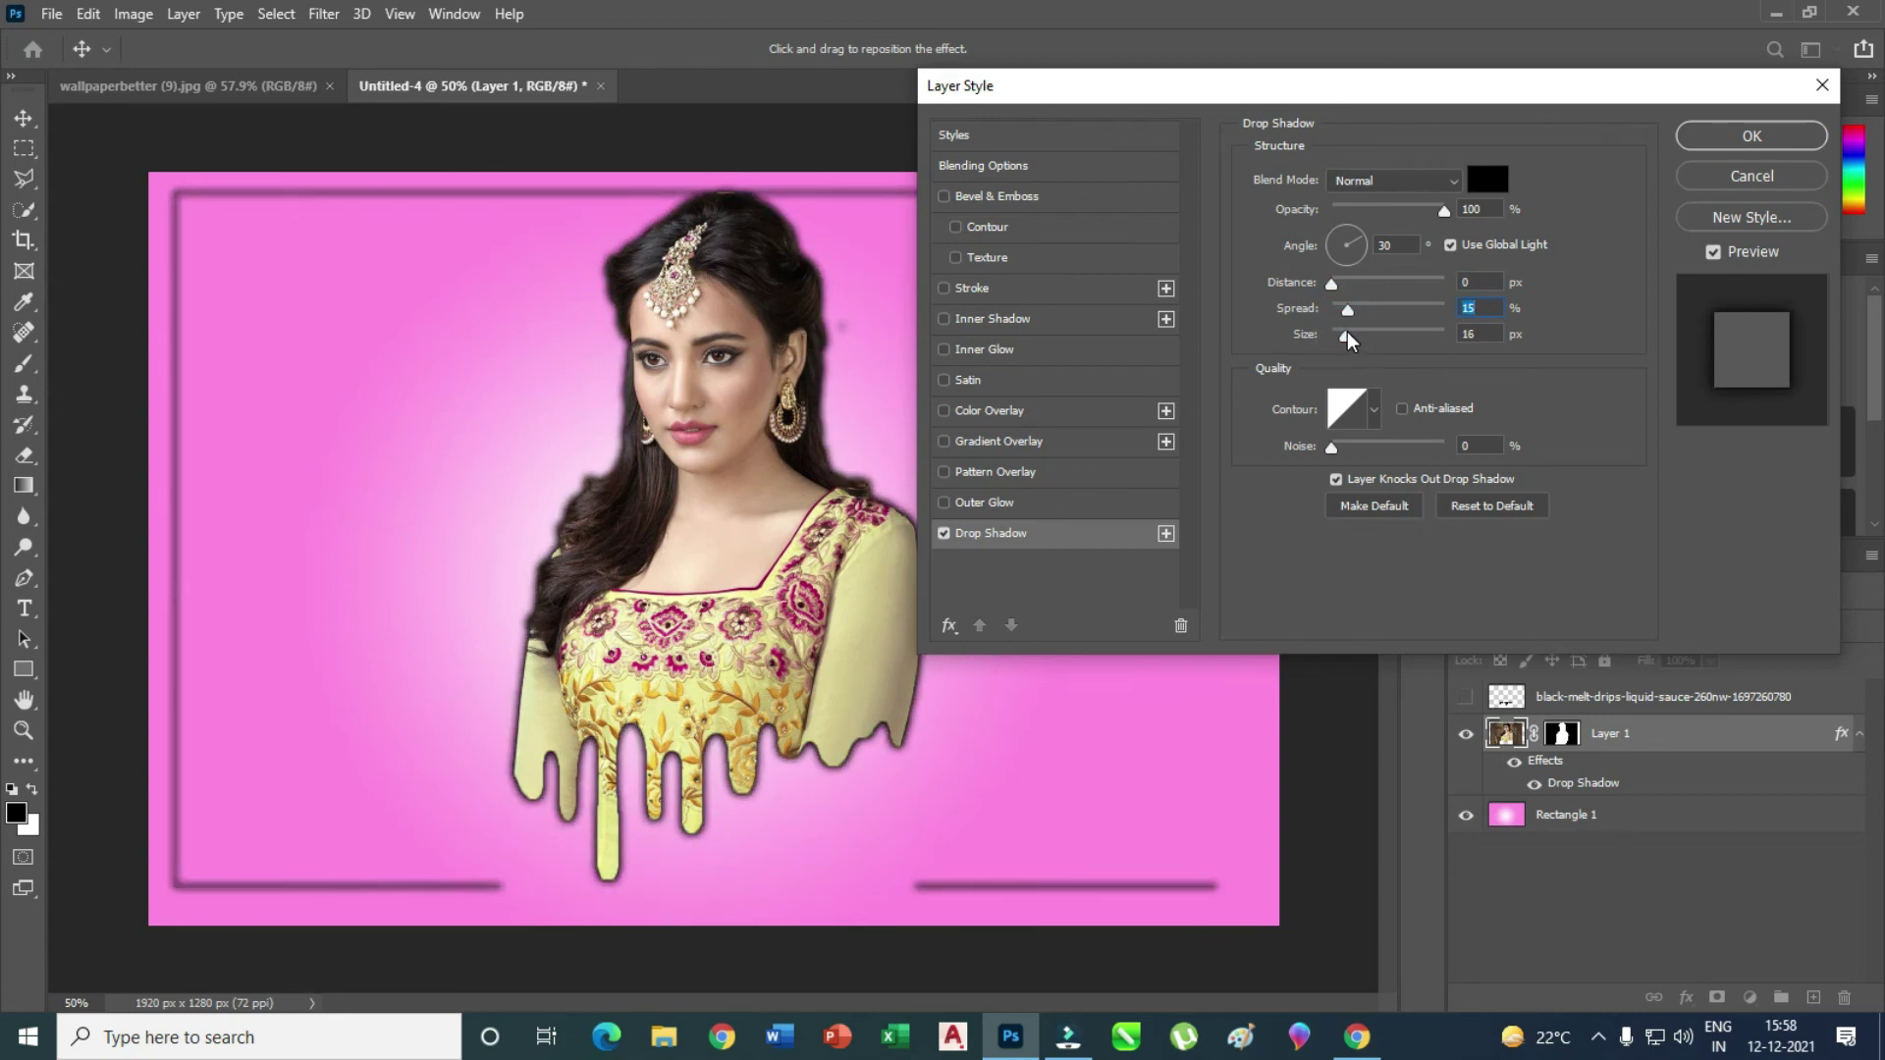
{"action": "left_click_drag", "start_coordinate": [1347, 337], "coordinate": [1344, 336]}
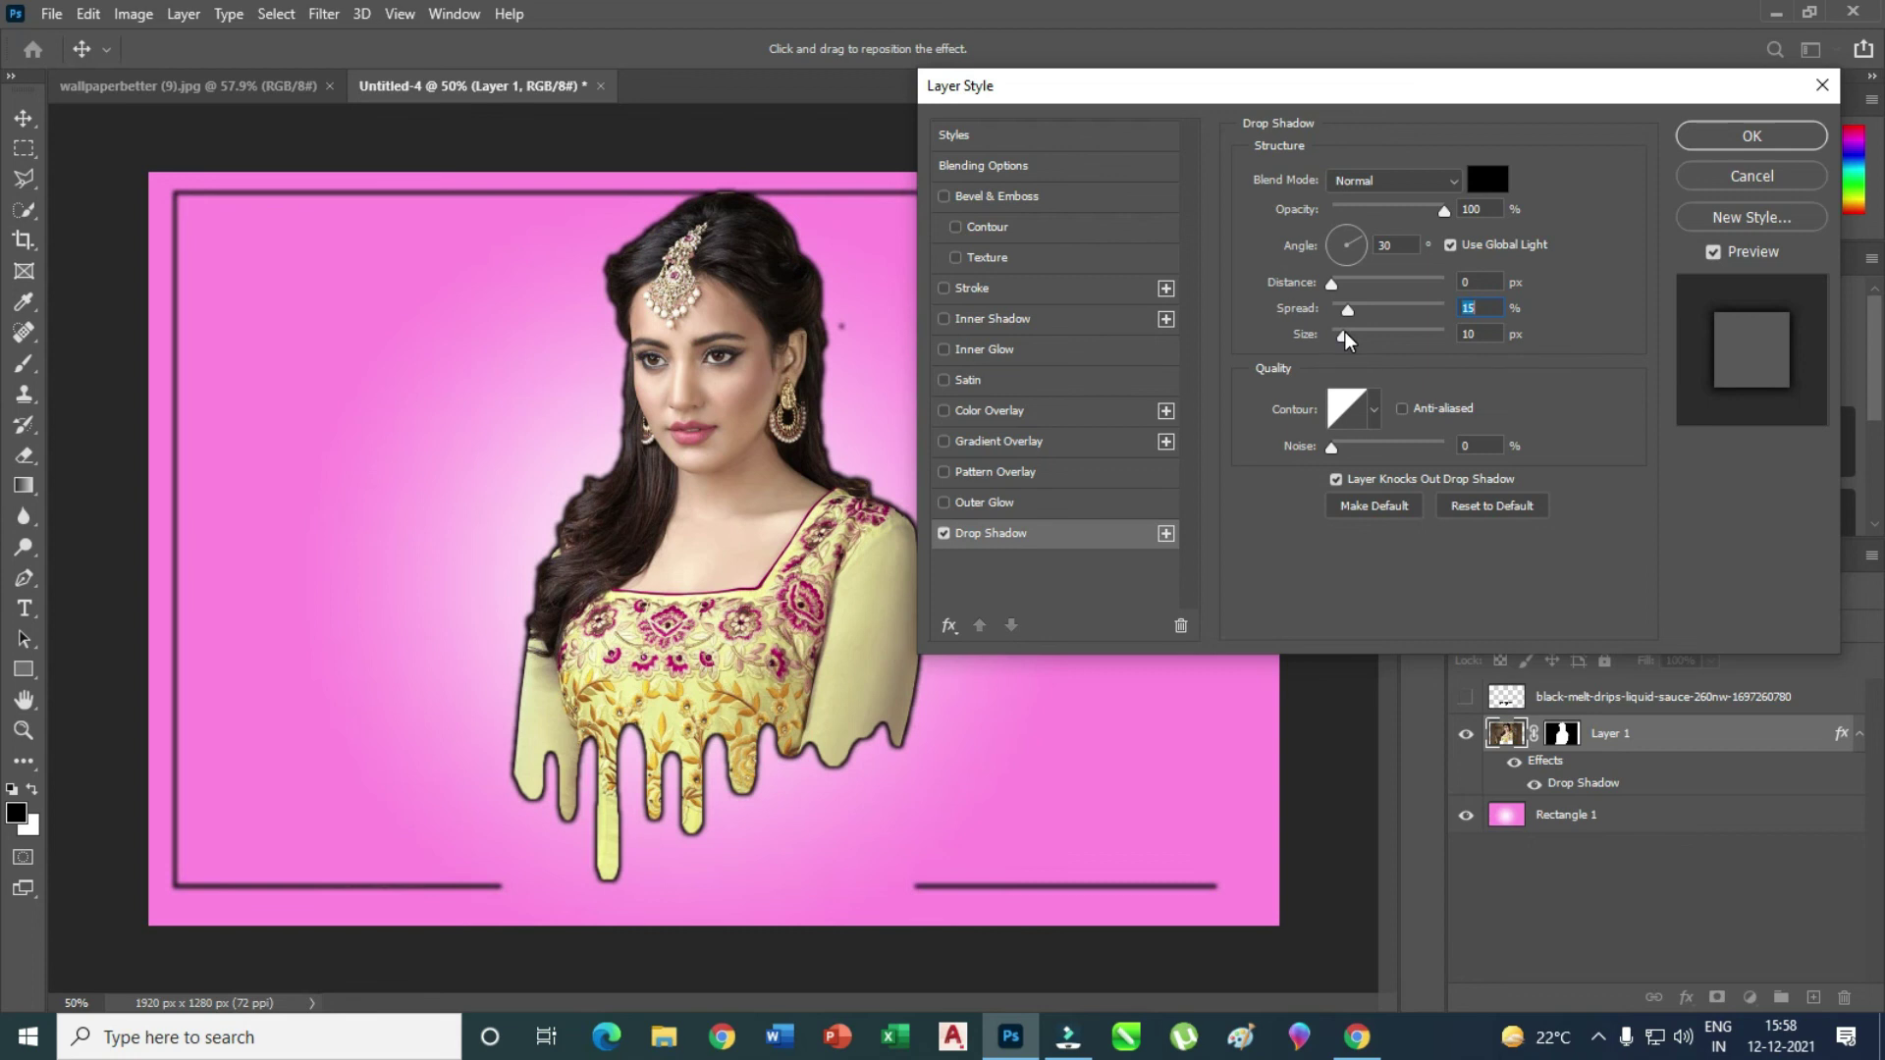
{"action": "left_click_drag", "start_coordinate": [1345, 339], "coordinate": [1342, 338]}
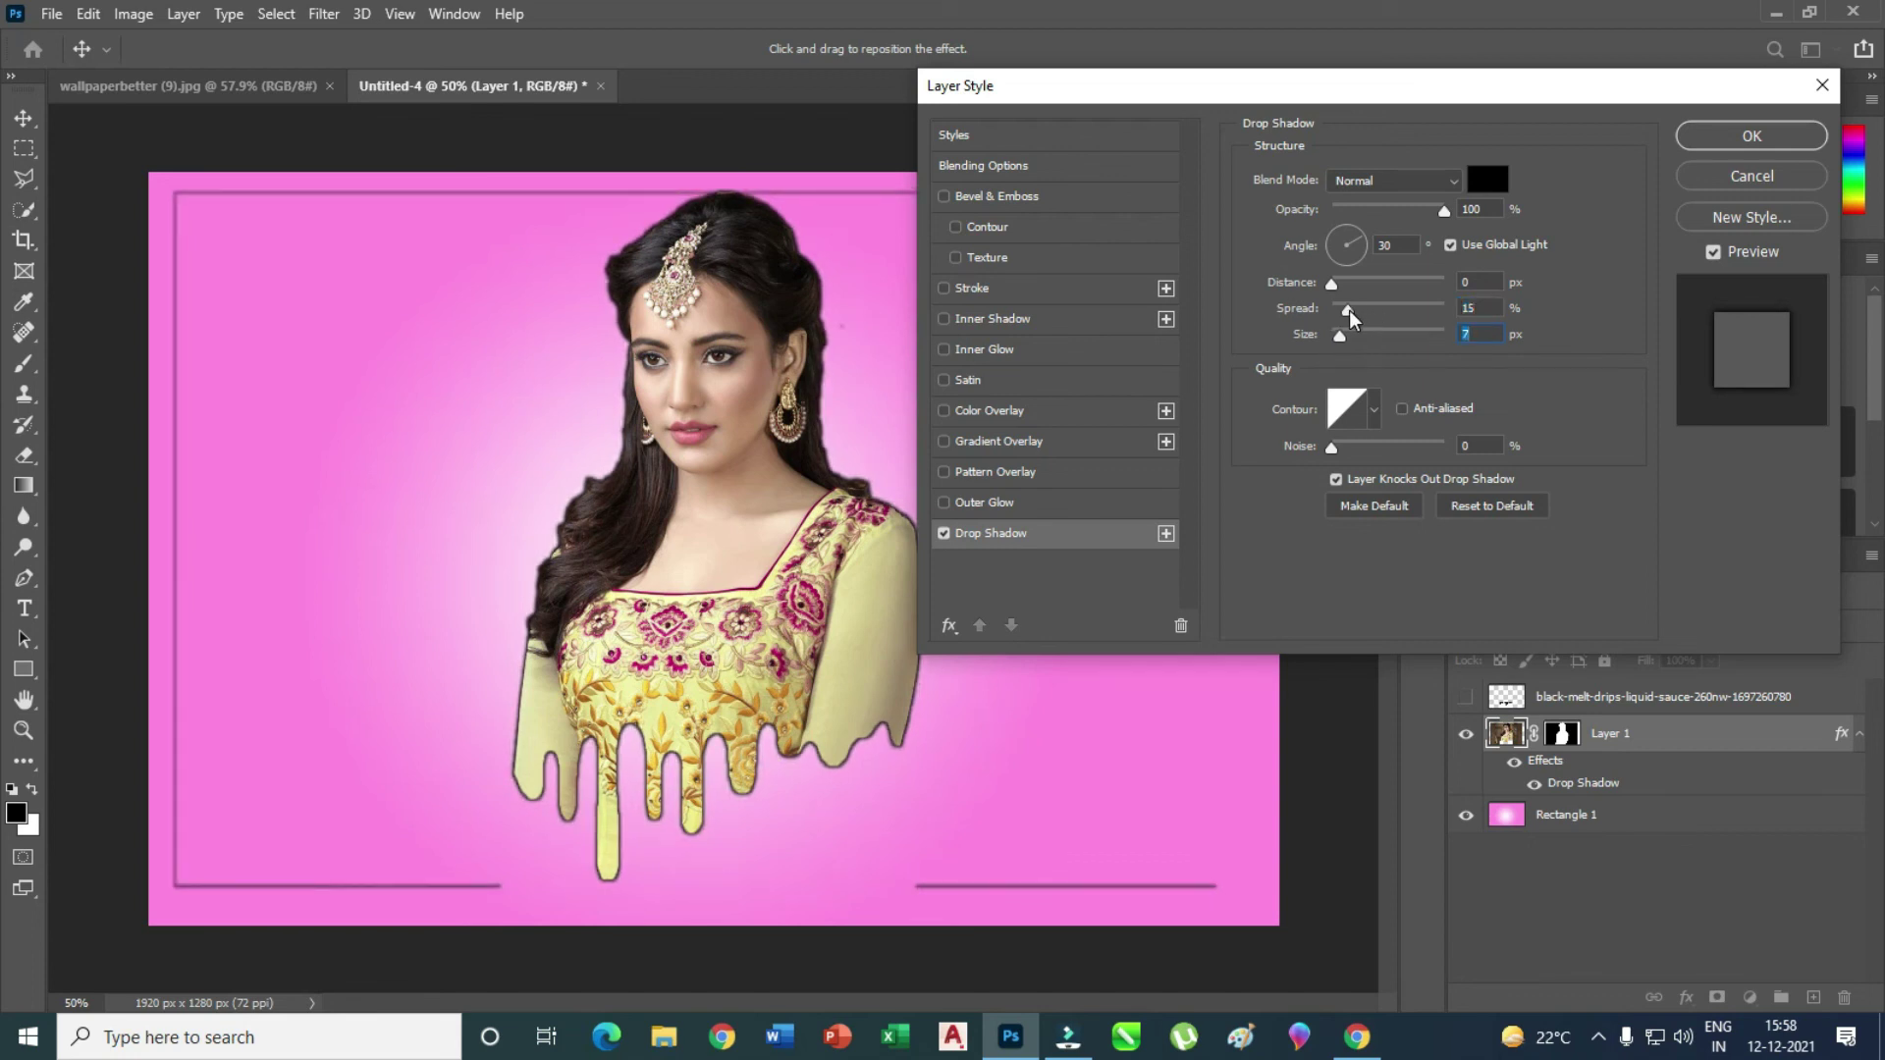
{"action": "left_click_drag", "start_coordinate": [1347, 309], "coordinate": [1350, 339]}
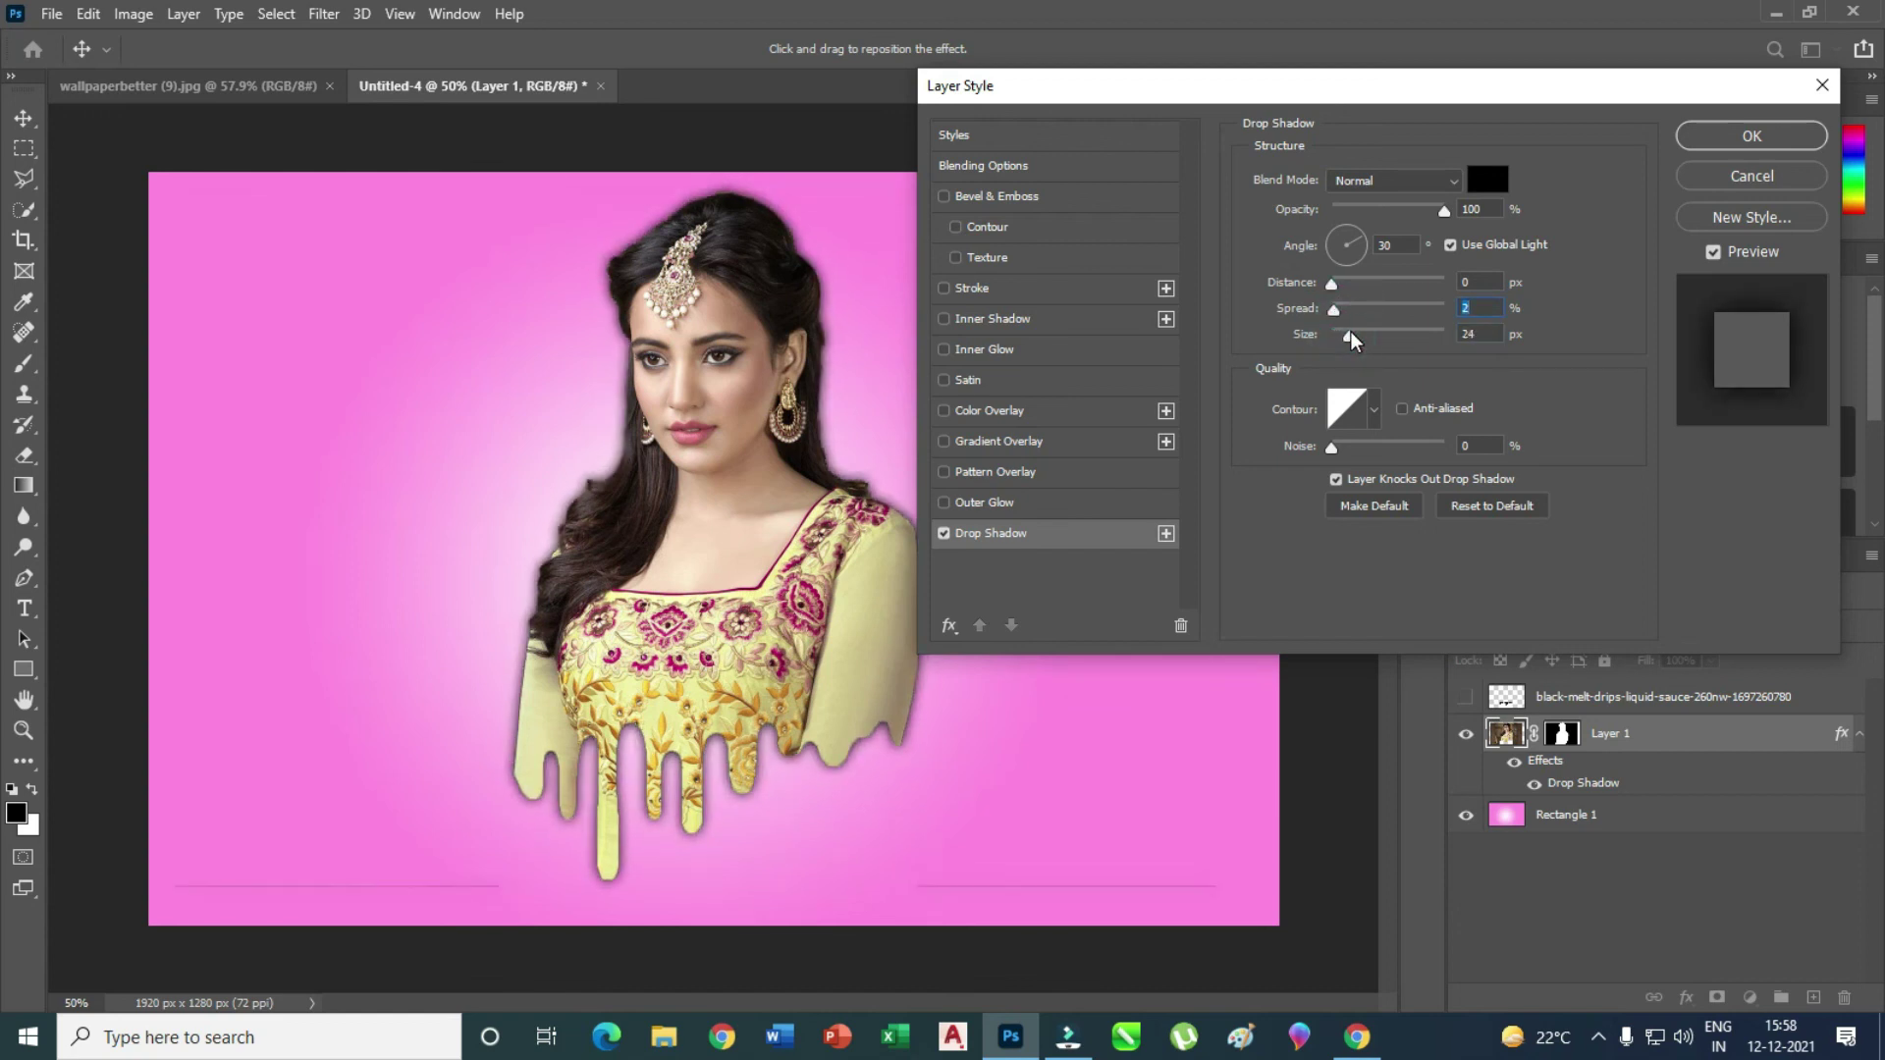
{"action": "left_click", "coordinate": [1720, 138]}
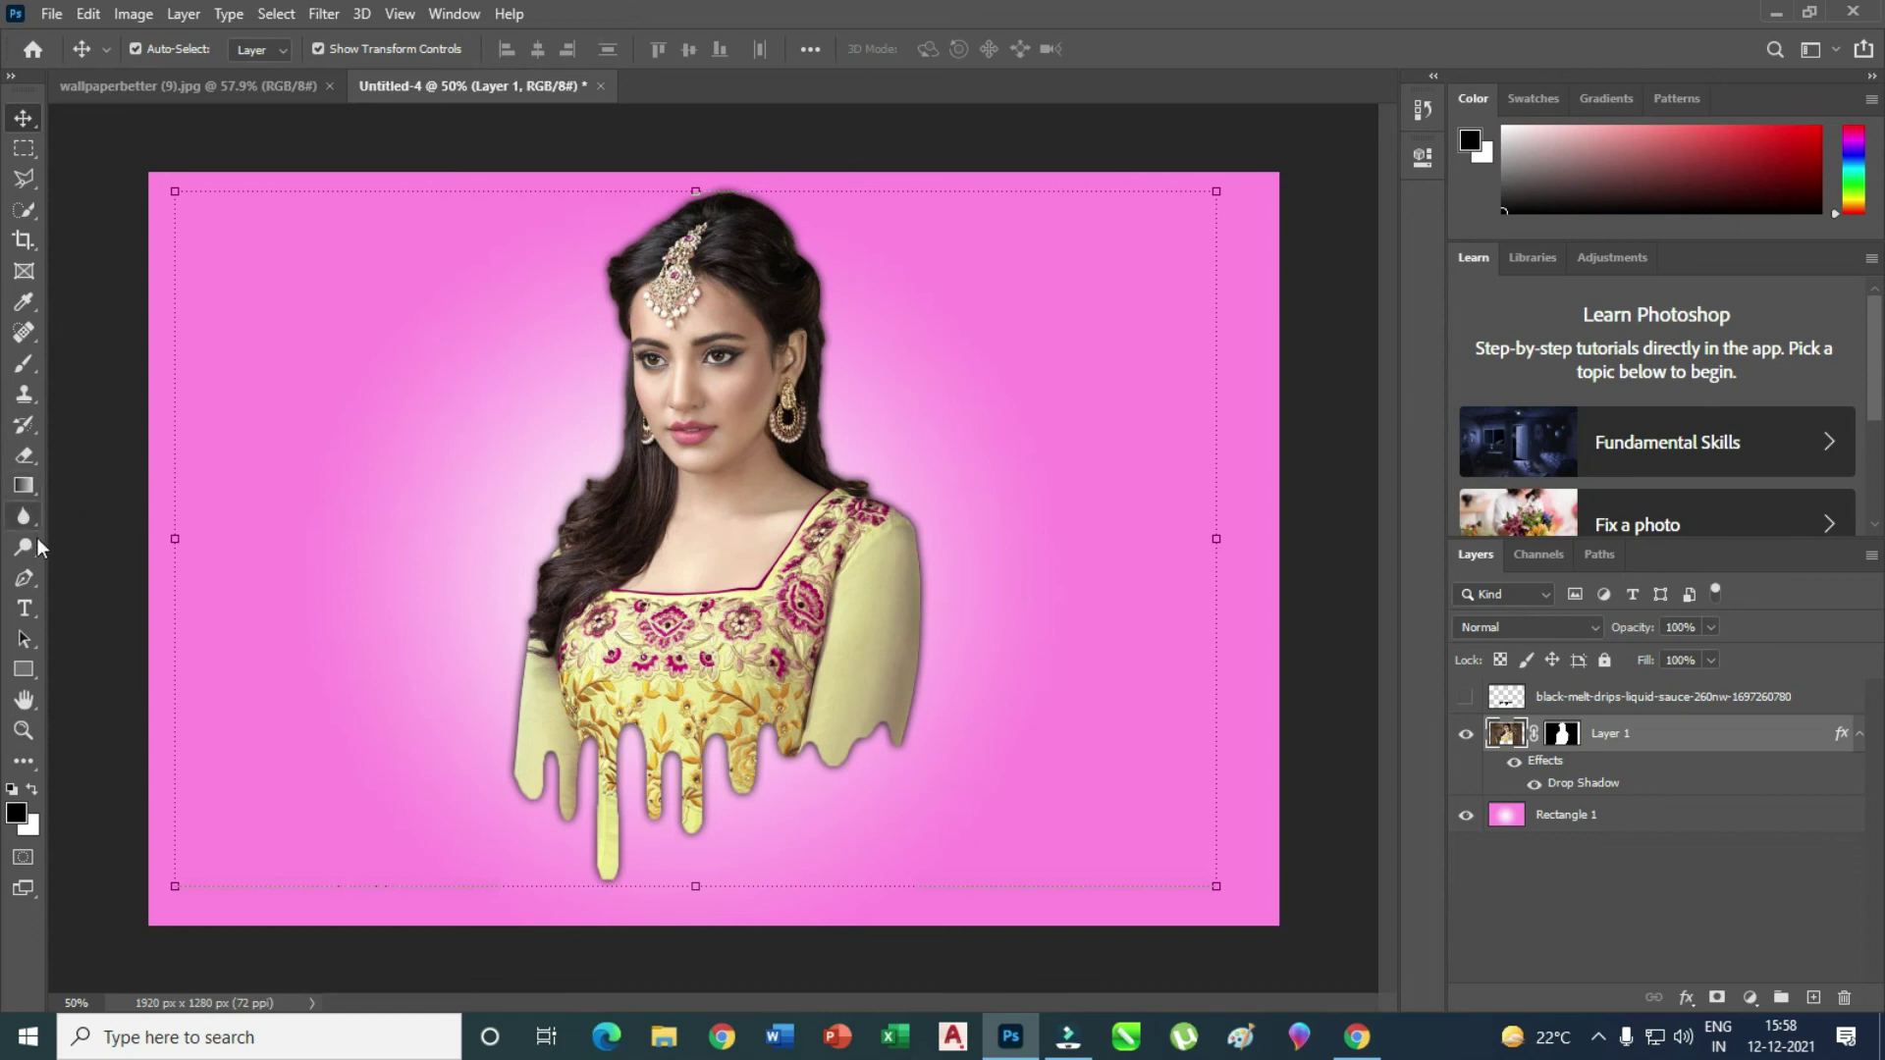
- Erase the stray thin lines along the bottom left and bottom right of the canvas
{"action": "left_click", "coordinate": [27, 483]}
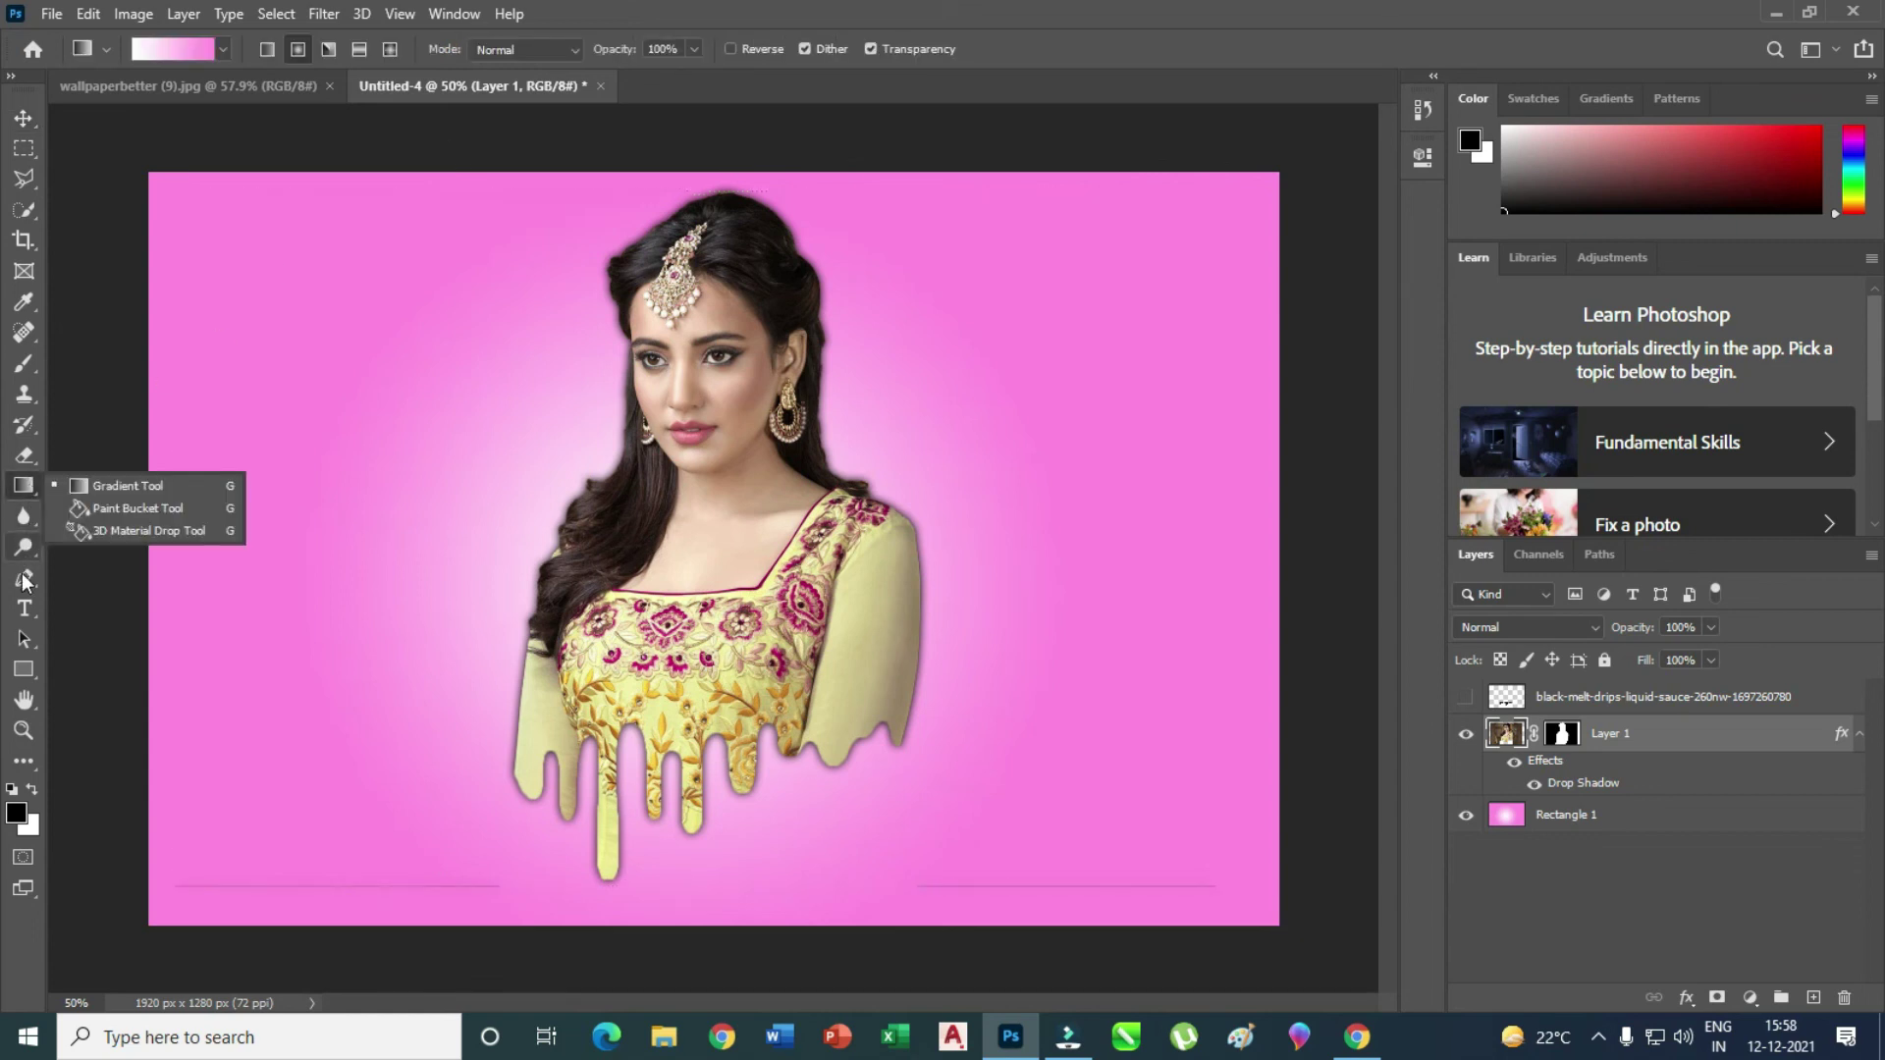
{"action": "left_click", "coordinate": [24, 456]}
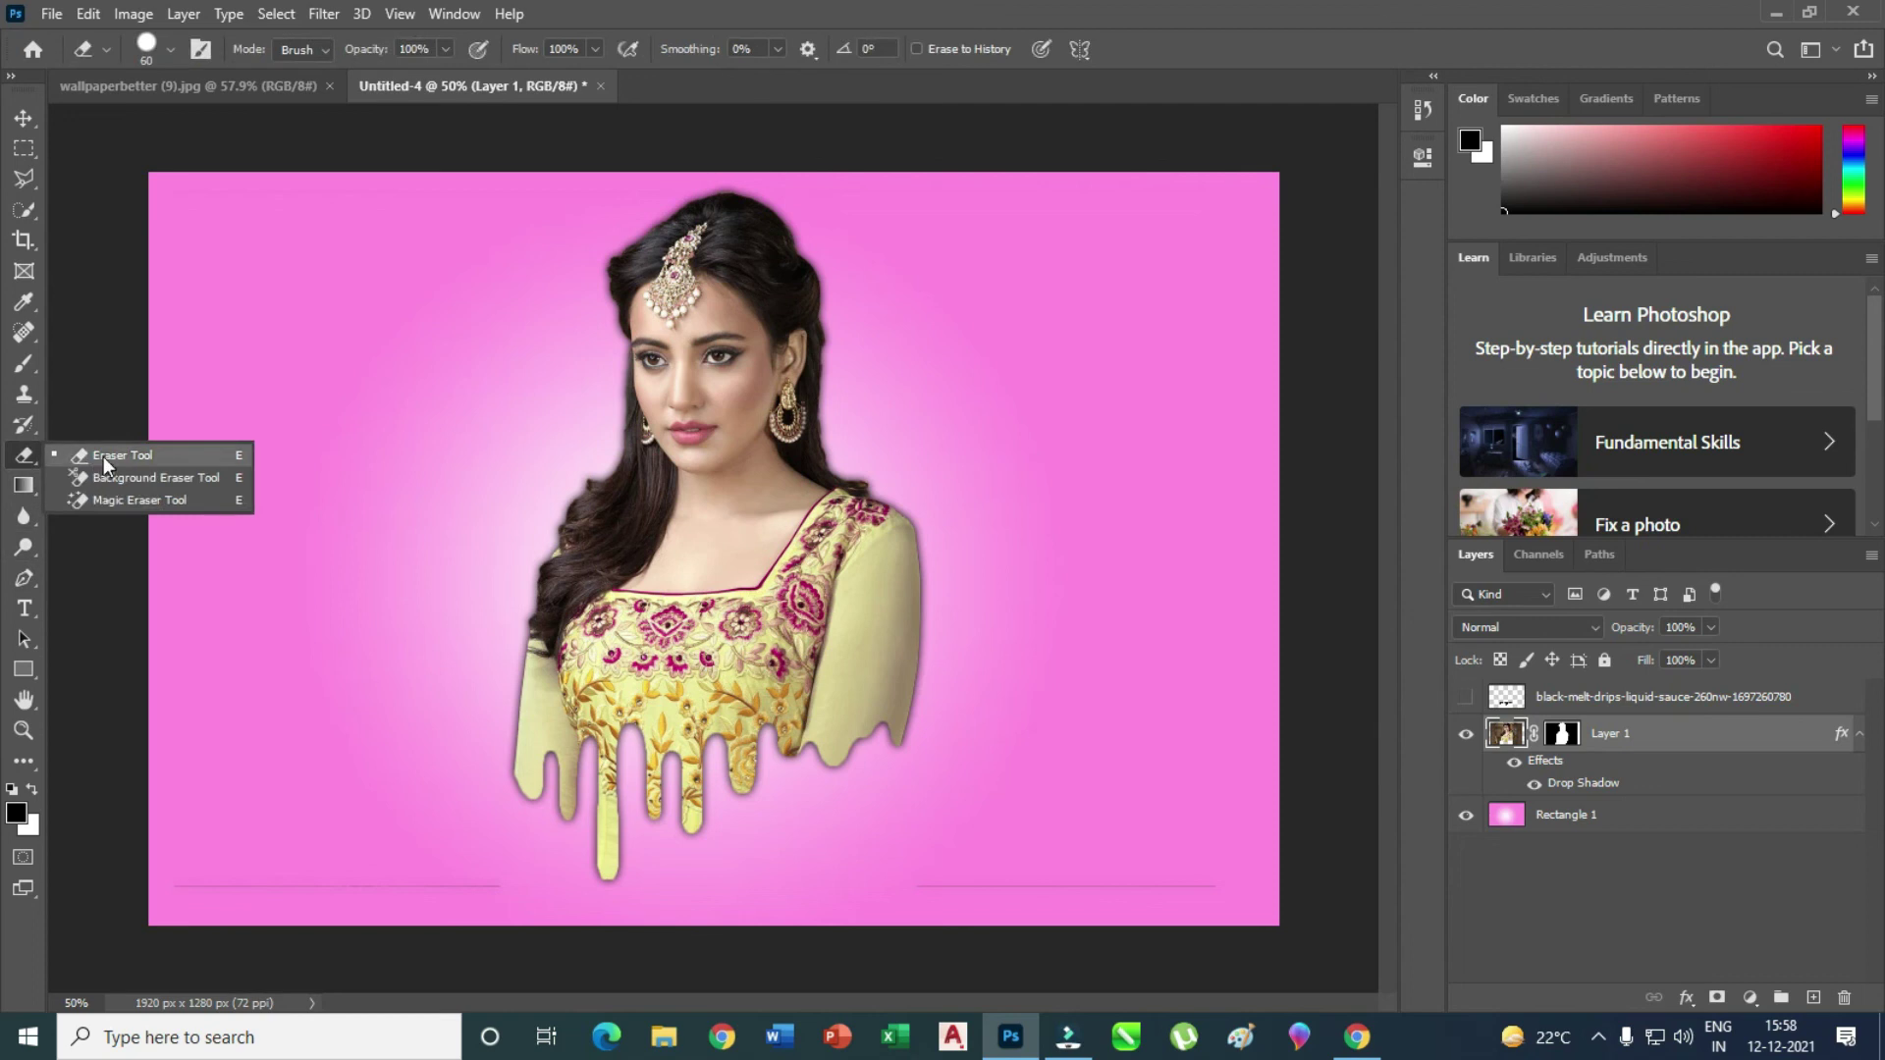
{"action": "left_click", "coordinate": [103, 456]}
{"action": "left_click_drag", "start_coordinate": [192, 884], "coordinate": [513, 880]}
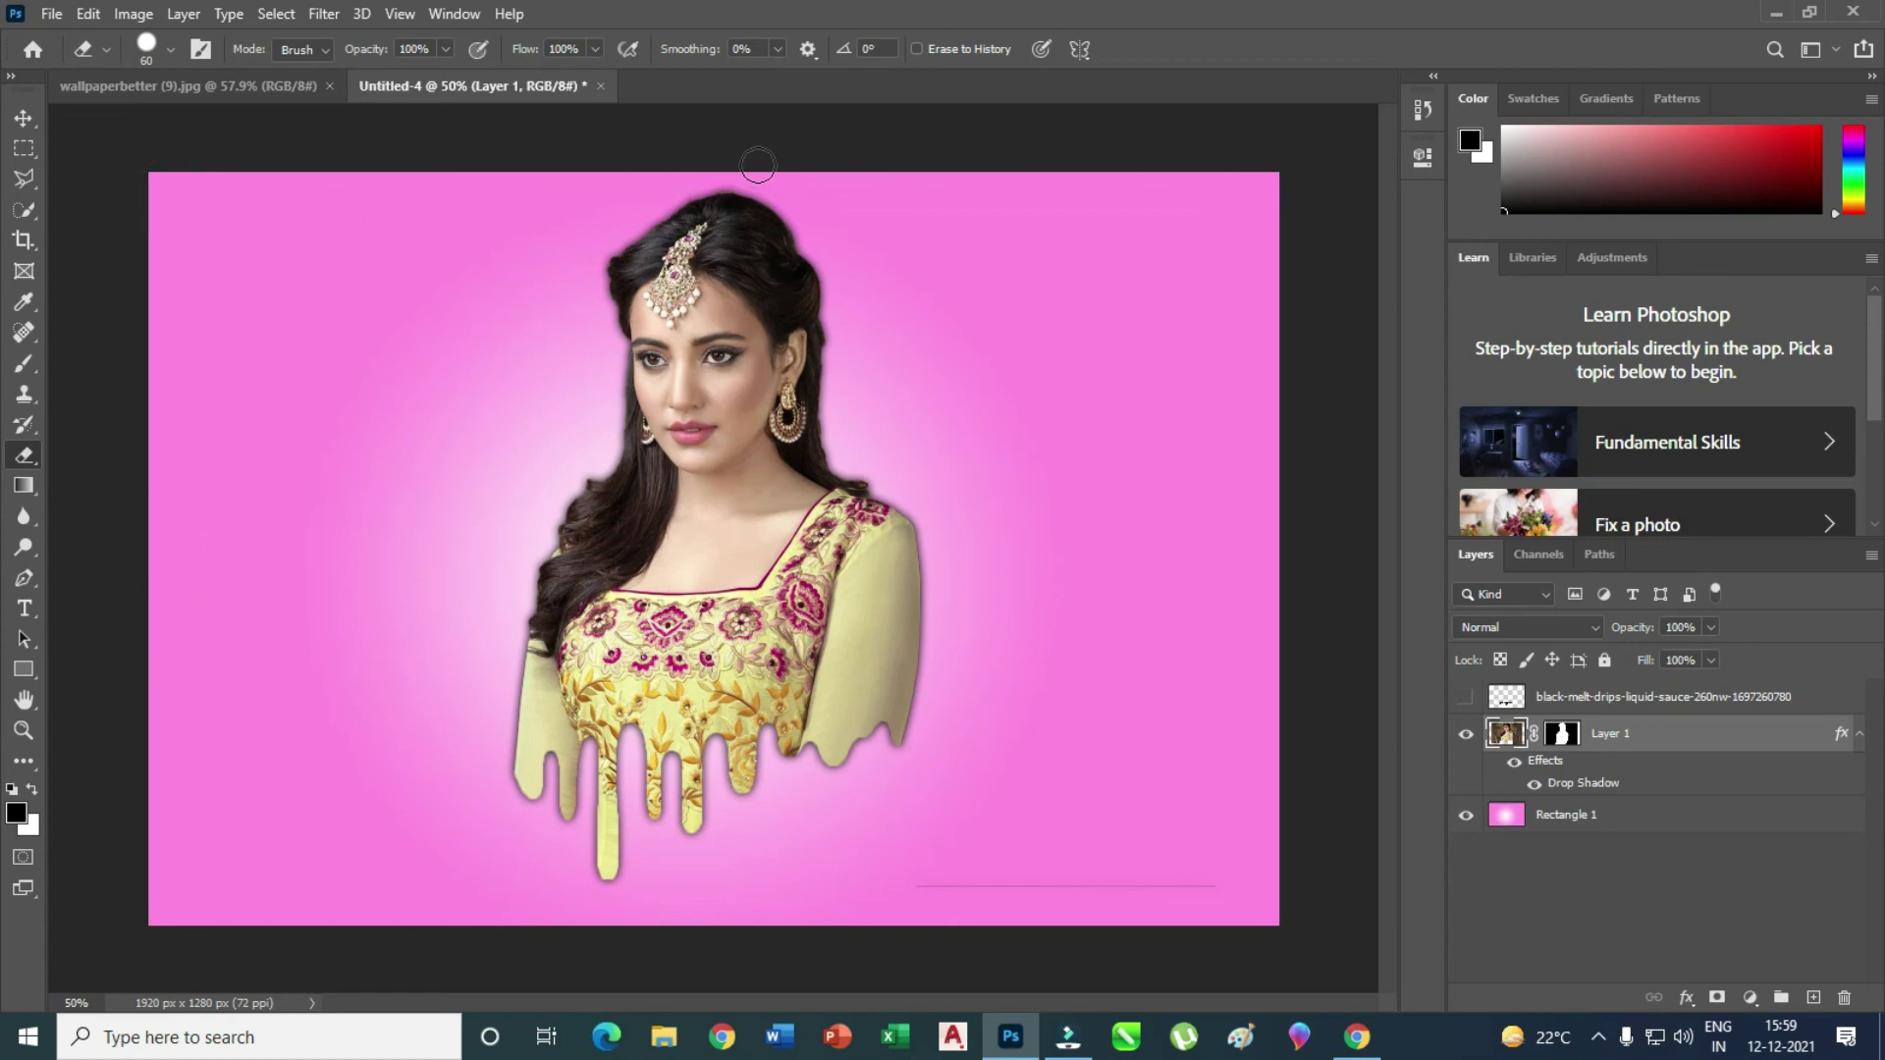
{"action": "left_click_drag", "start_coordinate": [1227, 889], "coordinate": [913, 888]}
{"action": "left_click", "coordinate": [23, 118]}
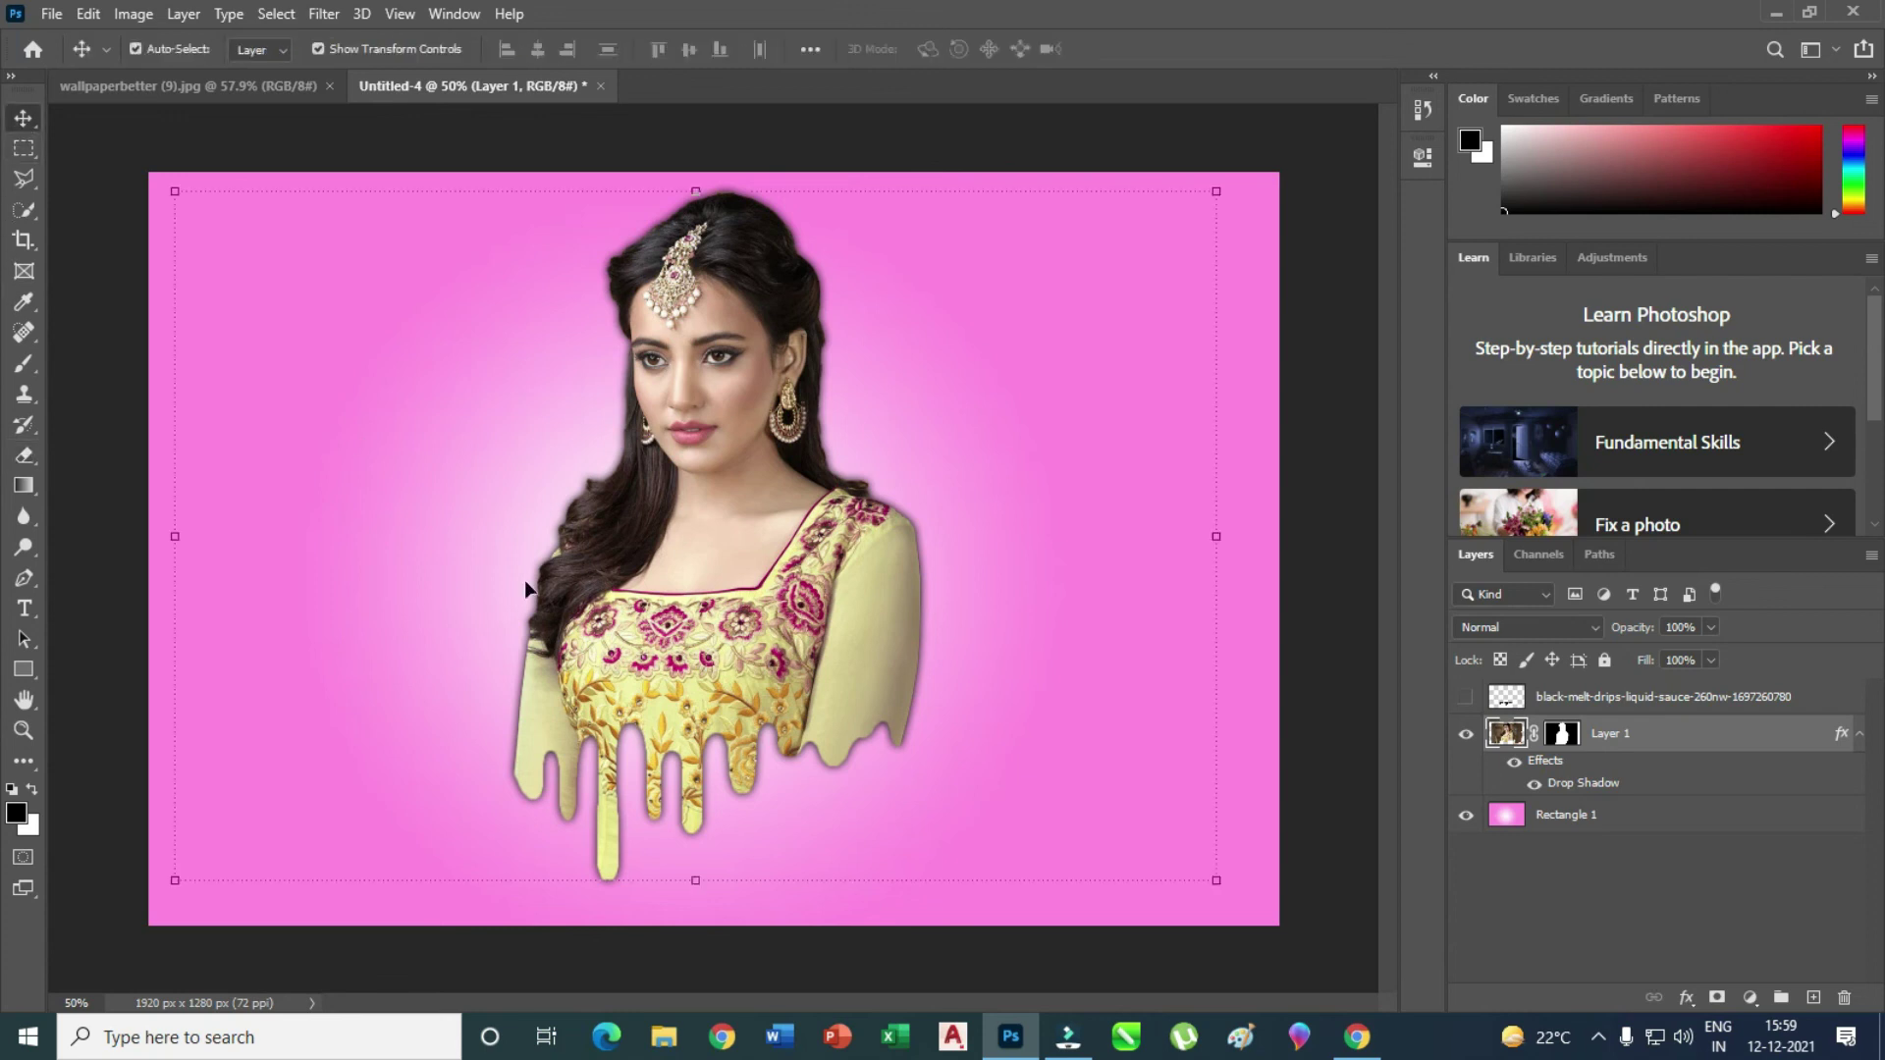